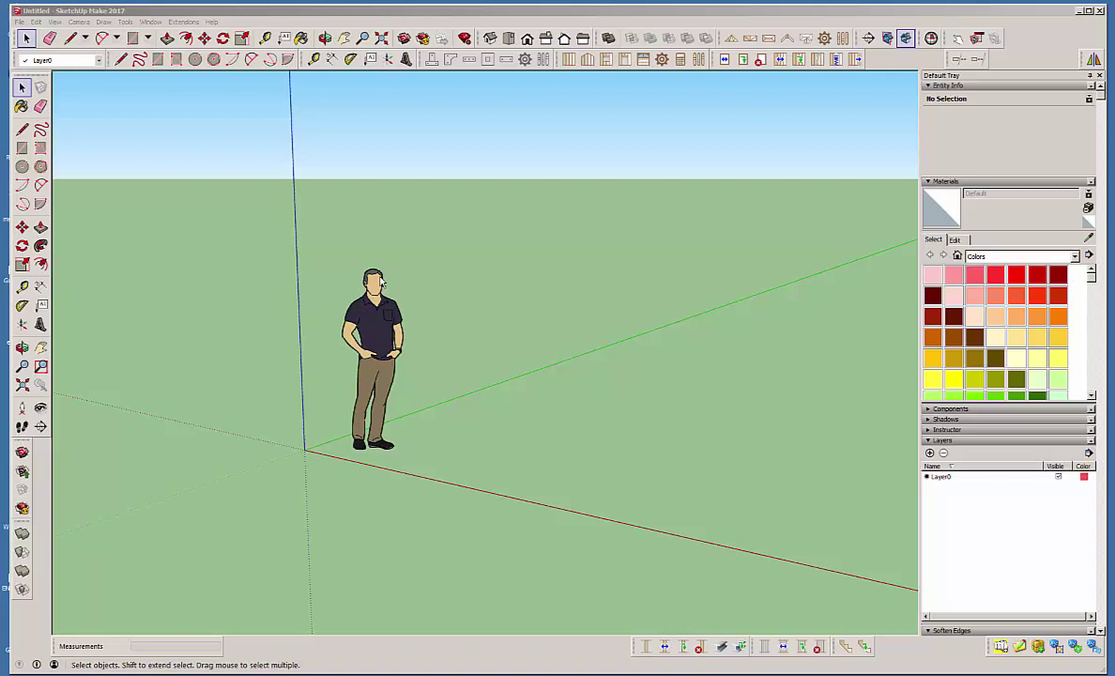
Create a construction grid with 1' spacing on the ground, starting at the origin and extending along the red and green axes
{"action": "left_click", "coordinate": [126, 21]}
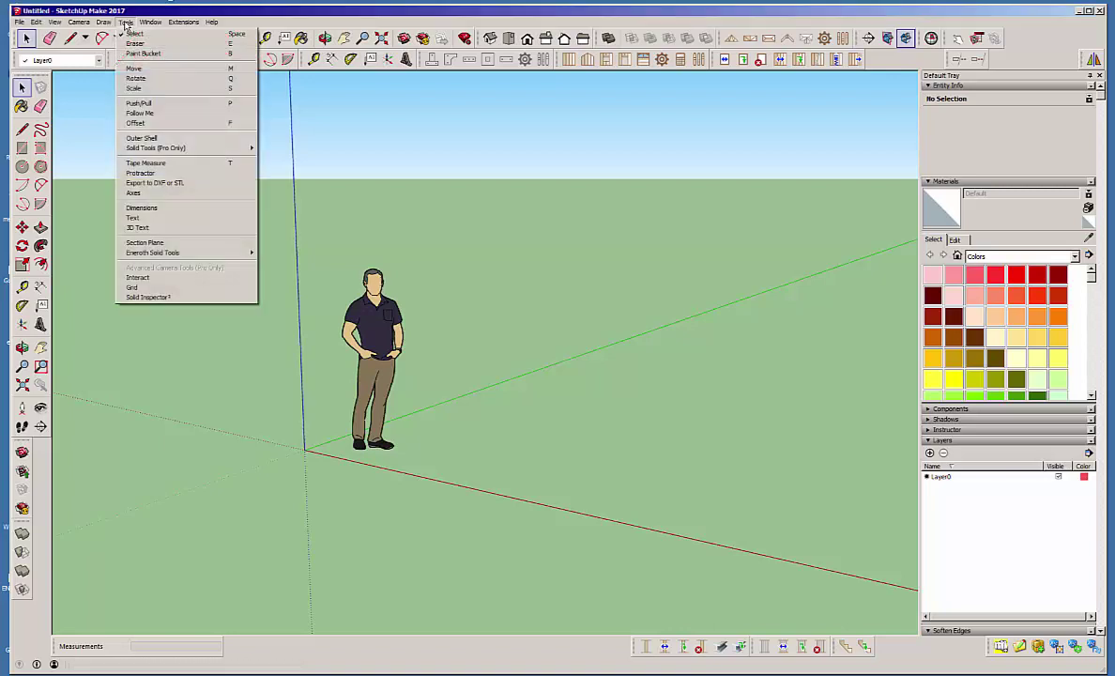
{"action": "left_click", "coordinate": [136, 287]}
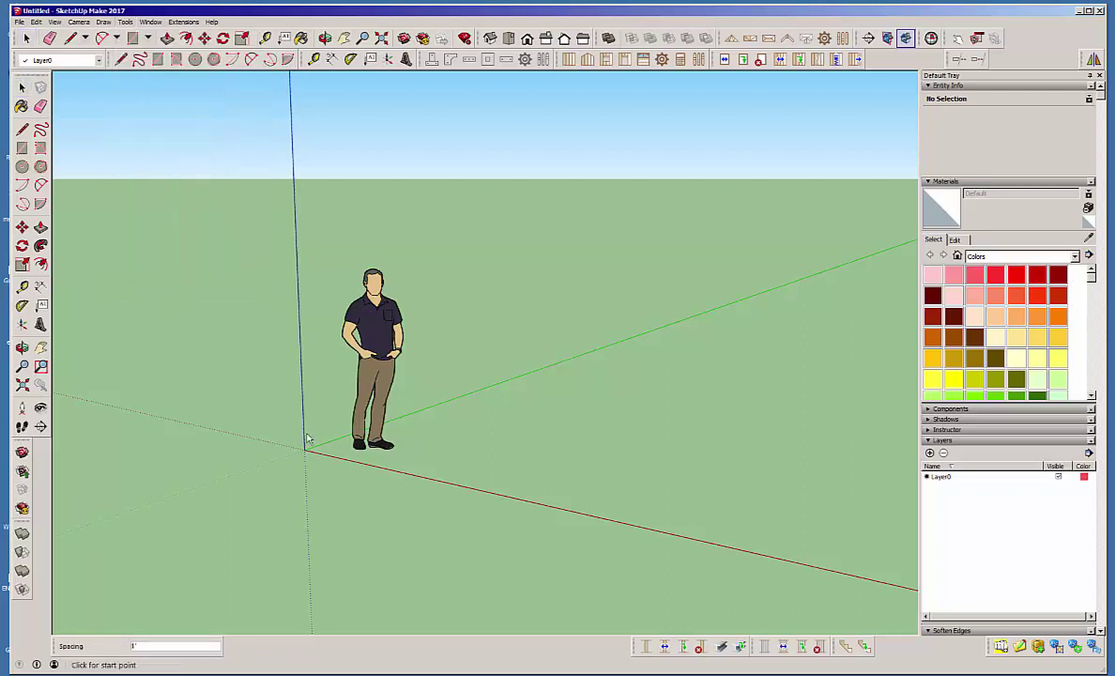
{"action": "left_click", "coordinate": [304, 450]}
{"action": "scroll", "coordinate": [147, 372], "scroll_direction": "down", "scroll_amount": 3}
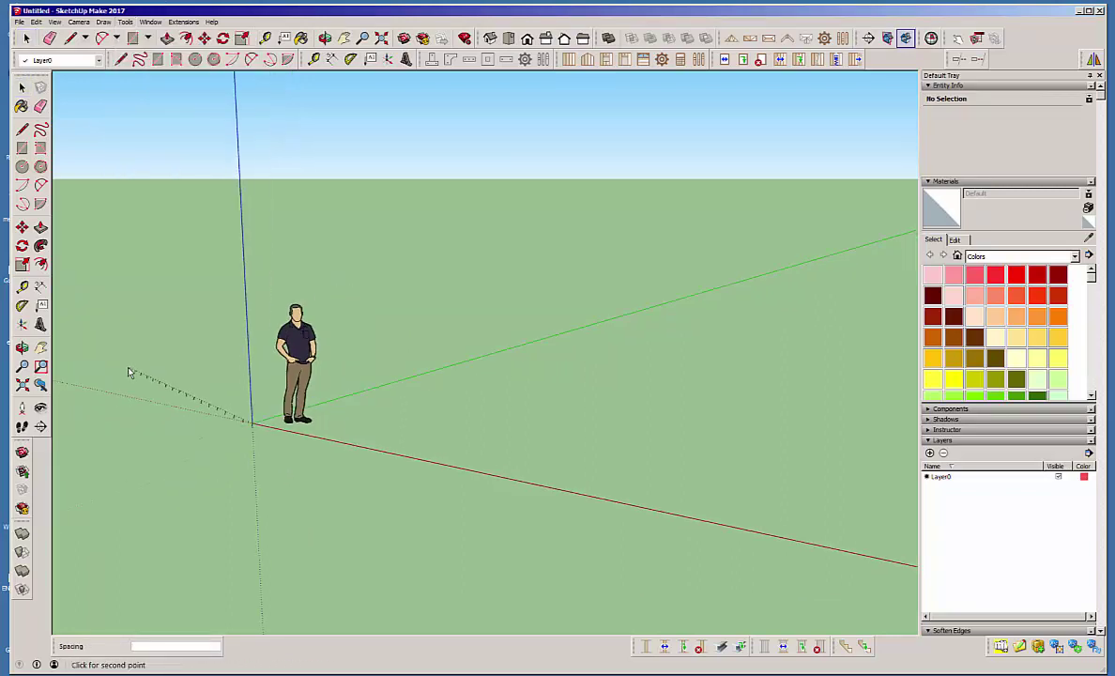
{"action": "scroll", "coordinate": [129, 373], "scroll_direction": "down", "scroll_amount": 1}
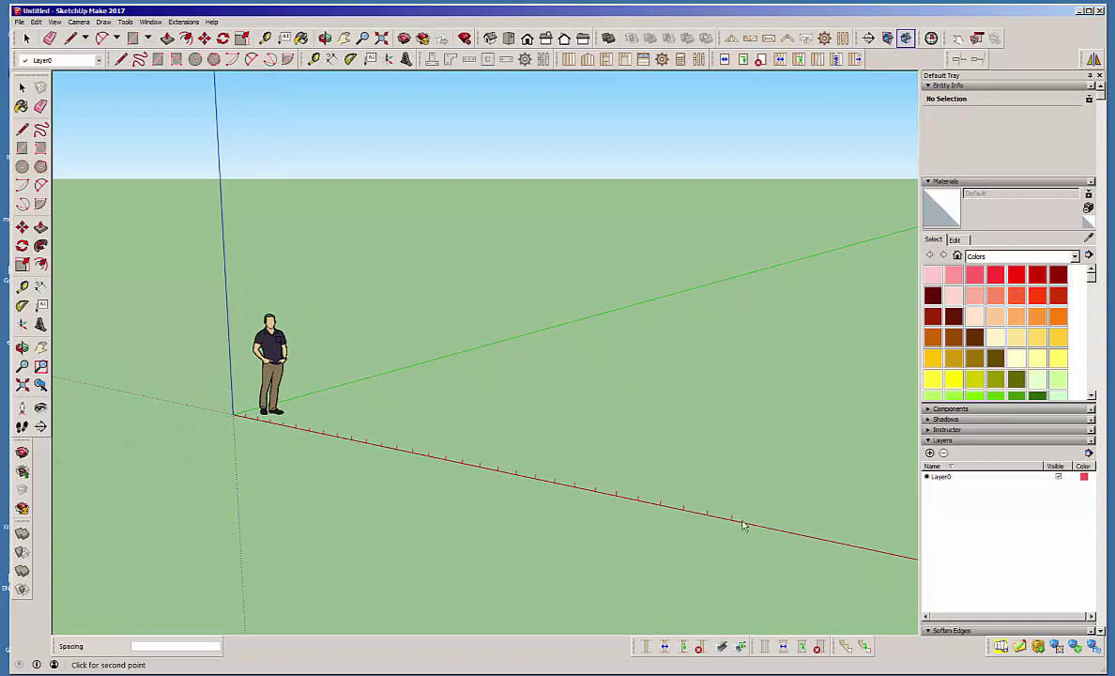
{"action": "left_click", "coordinate": [804, 532]}
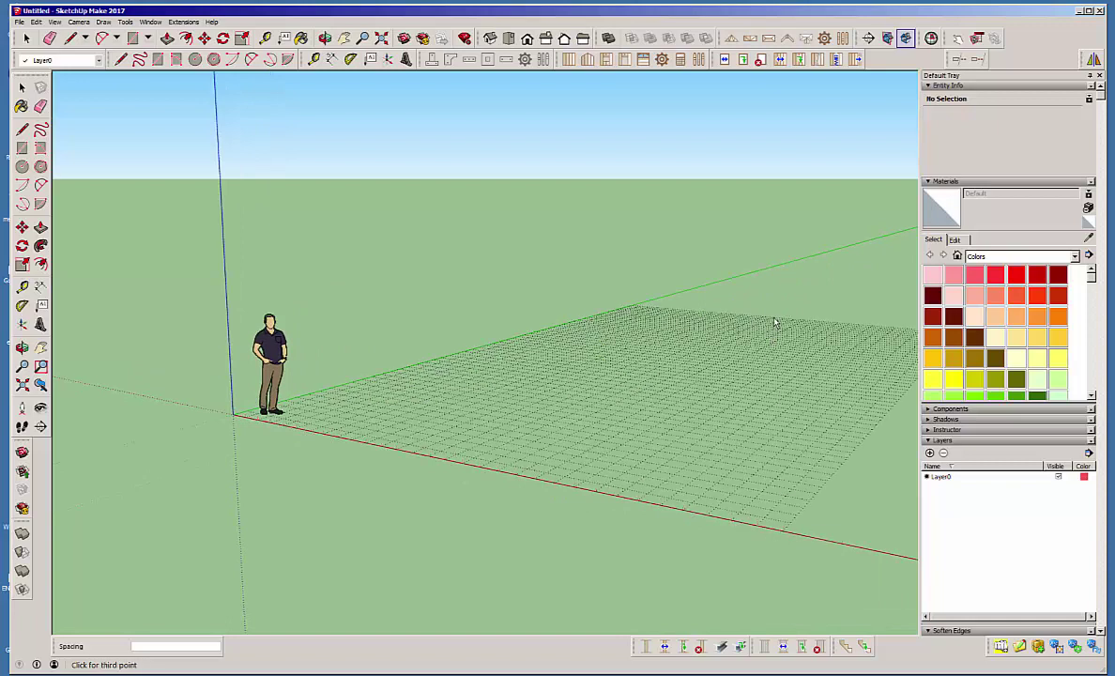
{"action": "left_click", "coordinate": [775, 322]}
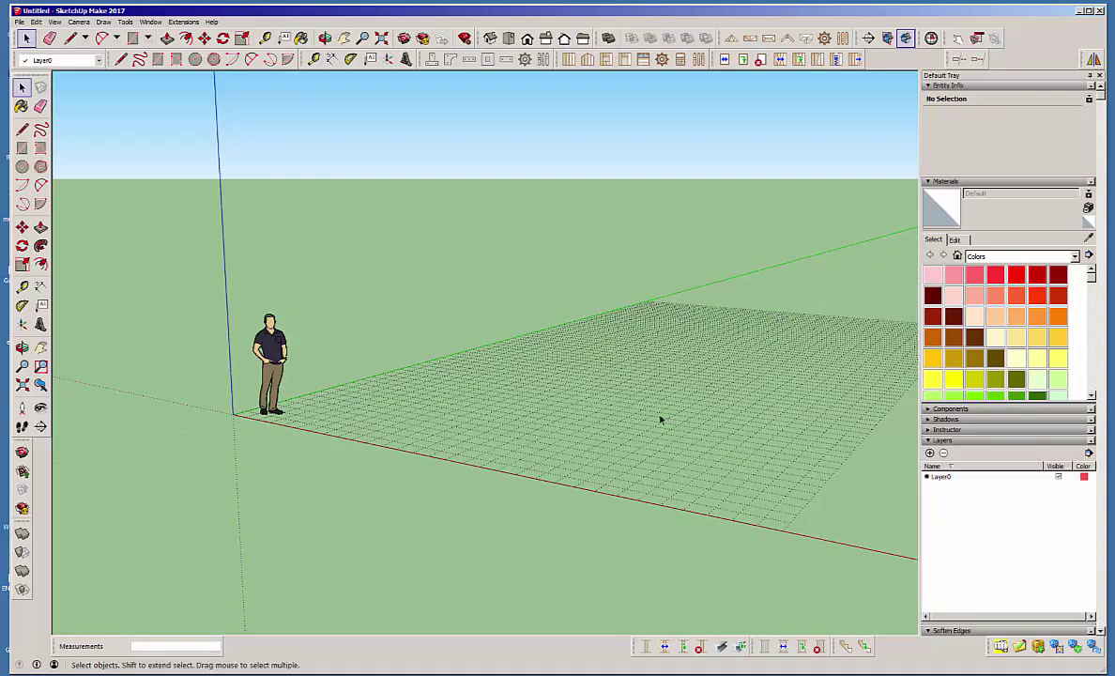
Outline a rectangular stemwall foundation with post and beam interior bearing, starting at the origin, 24 ft wide and 32 ft long
{"action": "left_click", "coordinate": [431, 59]}
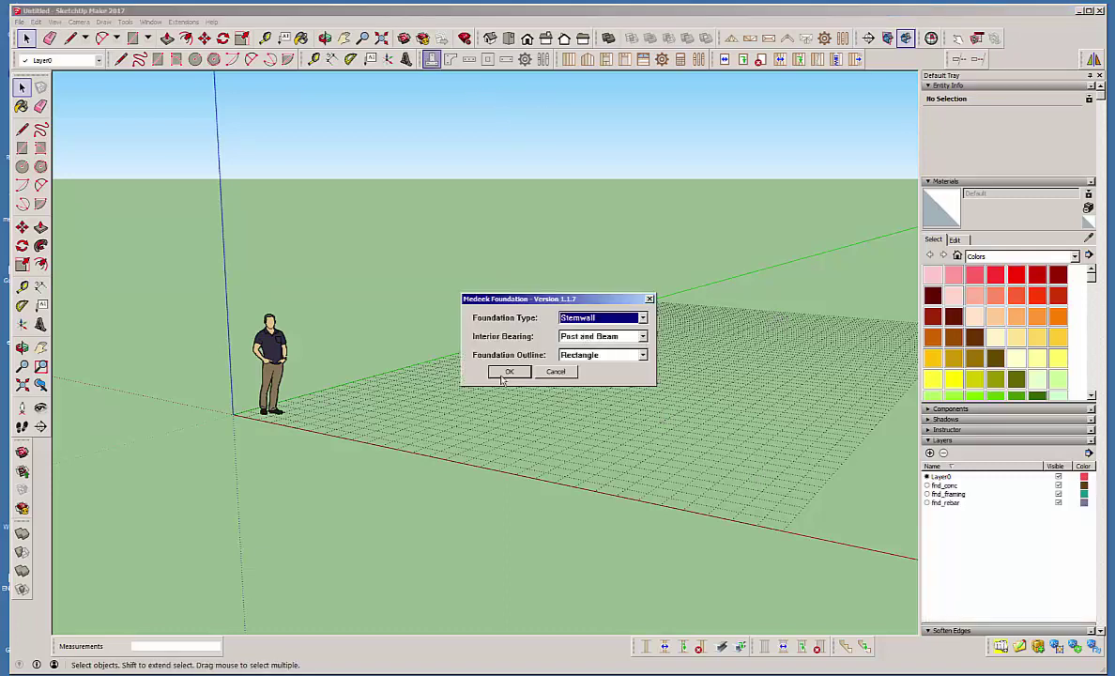
{"action": "left_click", "coordinate": [505, 374]}
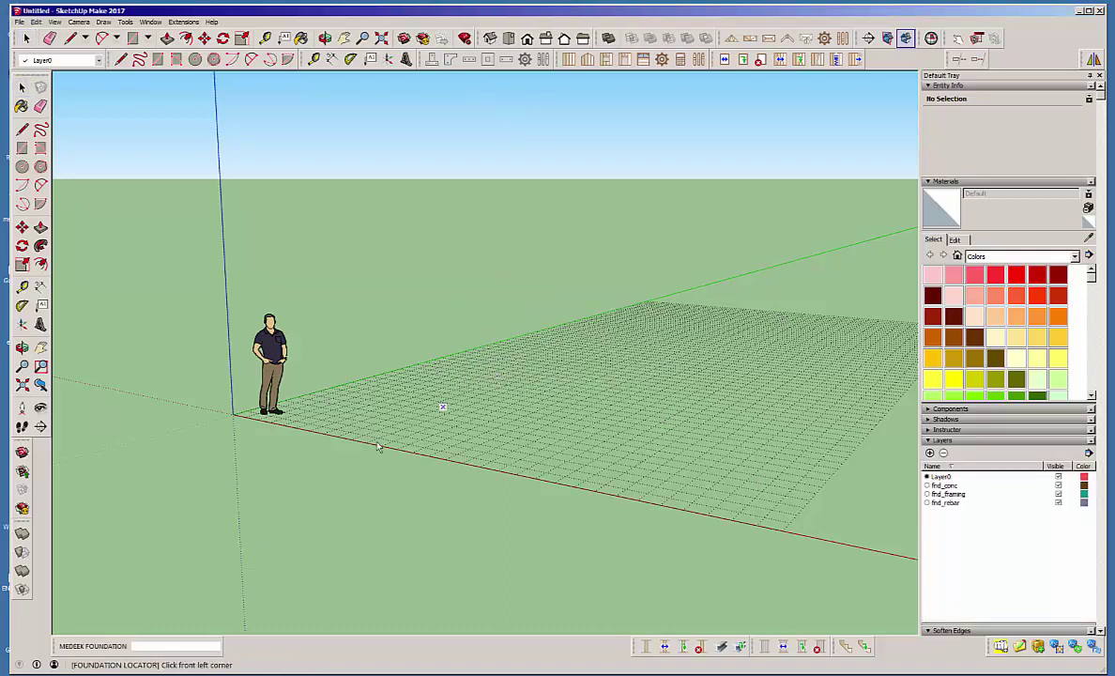
{"action": "scroll", "coordinate": [231, 418], "scroll_direction": "up", "scroll_amount": 2}
{"action": "left_click", "coordinate": [232, 412]}
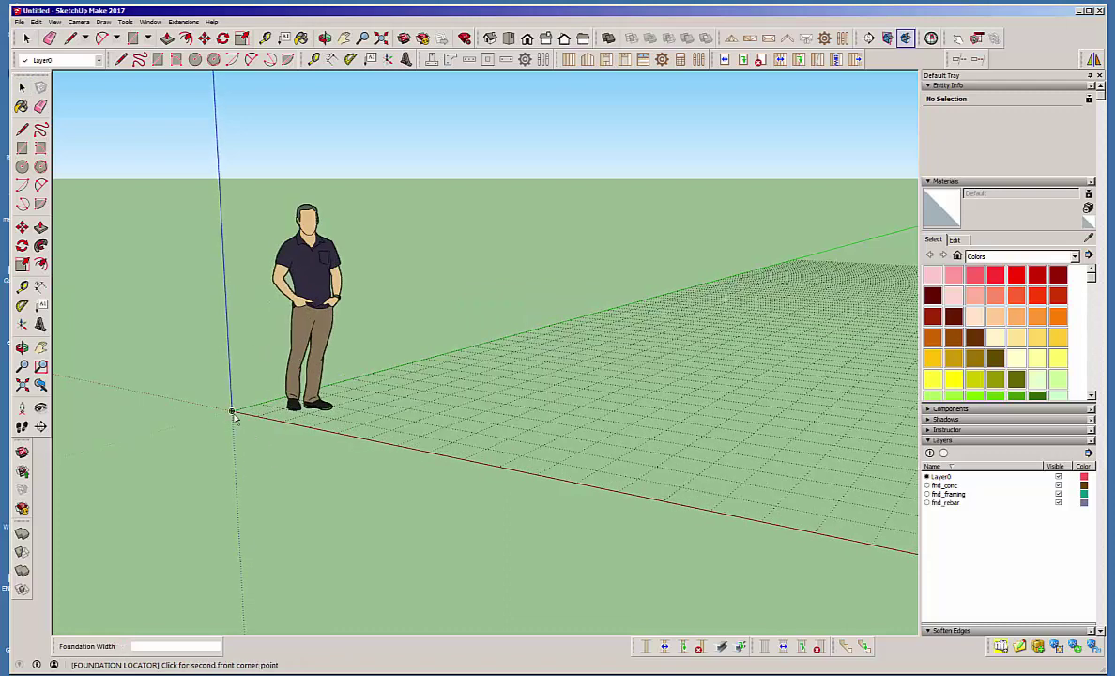
{"action": "scroll", "coordinate": [124, 378], "scroll_direction": "down", "scroll_amount": 2}
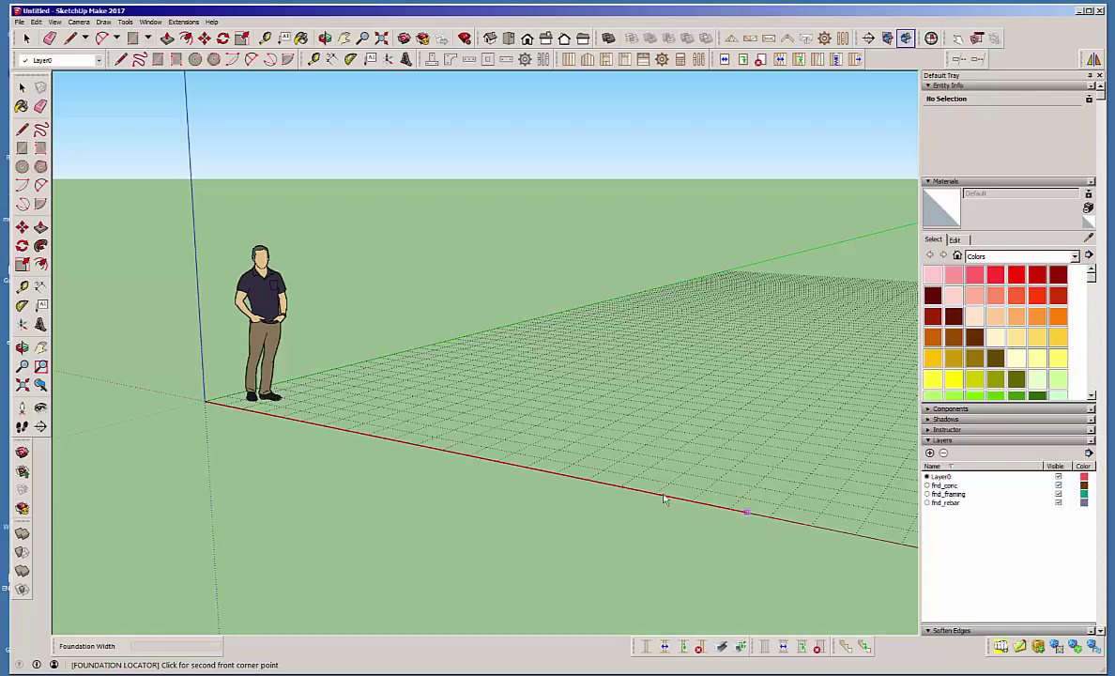
{"action": "scroll", "coordinate": [665, 500], "scroll_direction": "down", "scroll_amount": 2}
{"action": "type", "text": "25"}
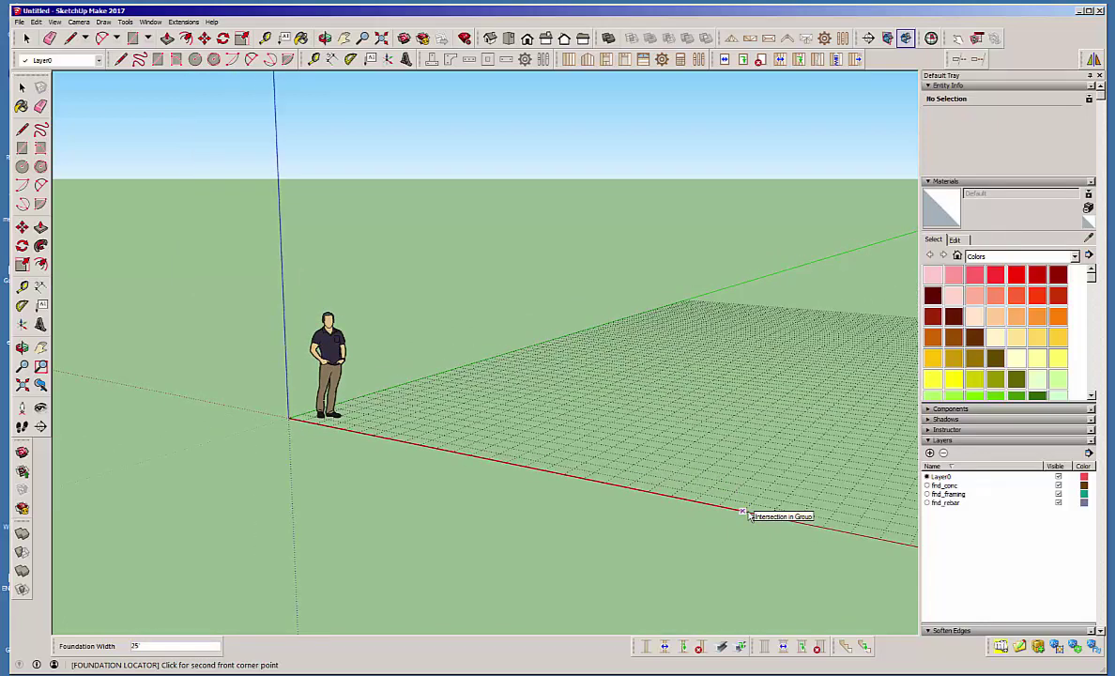
{"action": "key", "text": "Return"}
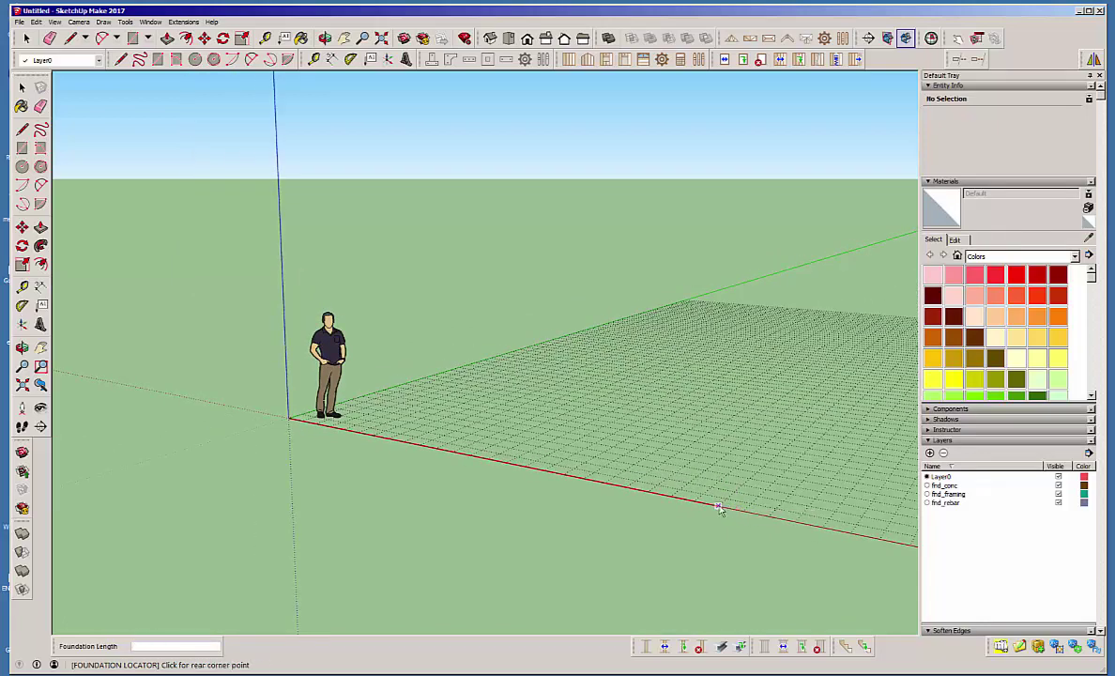
{"action": "type", "text": "24"}
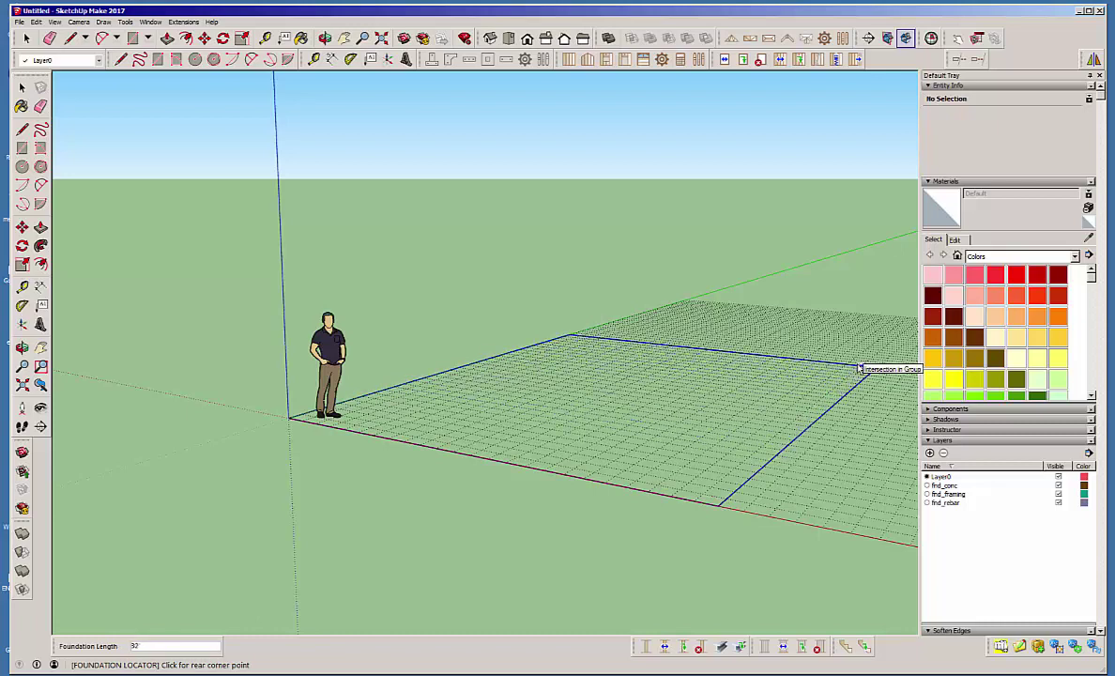
{"action": "left_click", "coordinate": [865, 368]}
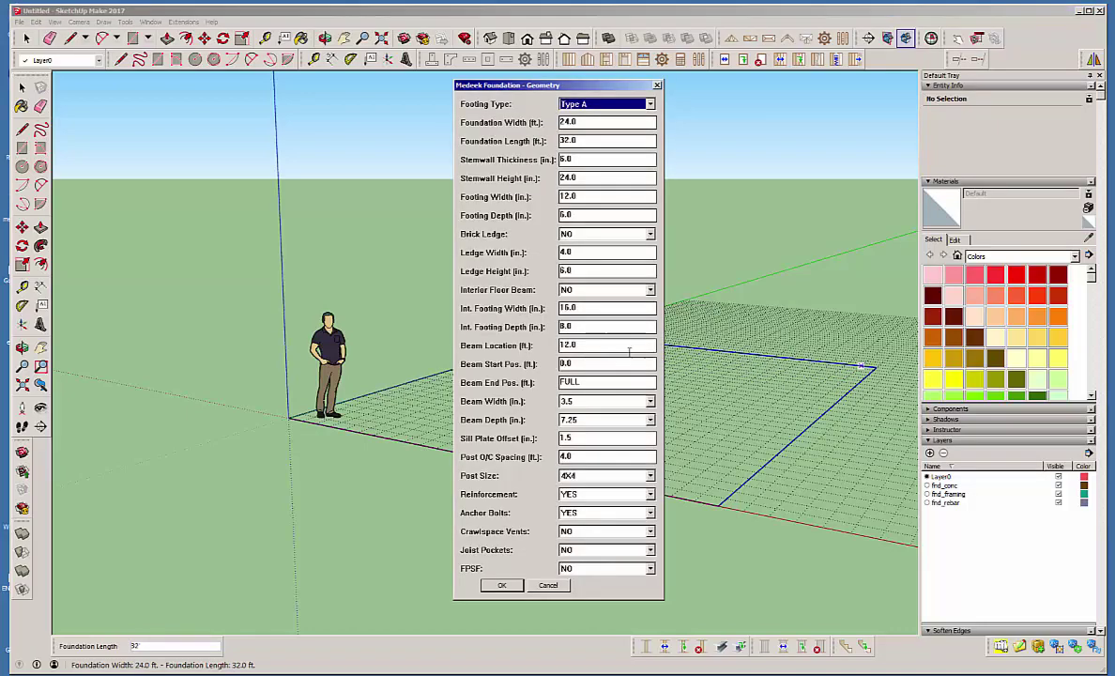
Set the foundation's interior floor beam to Y DIR and generate it with the default rebar and anchor bolt settings
{"action": "left_click", "coordinate": [577, 290]}
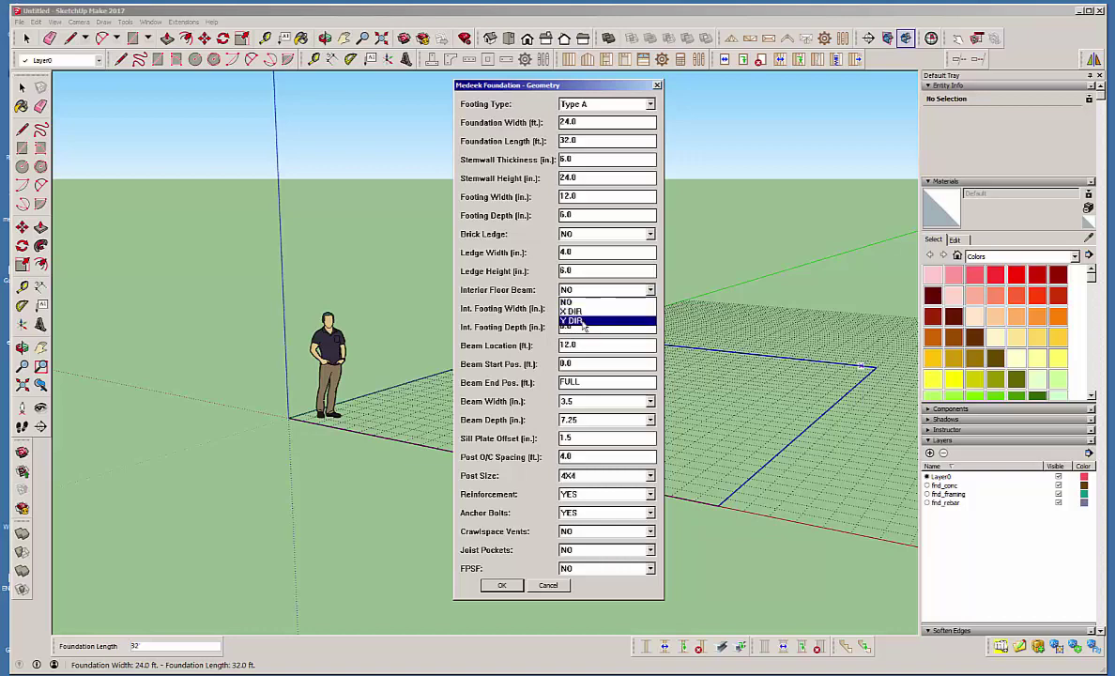
{"action": "left_click", "coordinate": [582, 322]}
{"action": "left_click", "coordinate": [505, 585]}
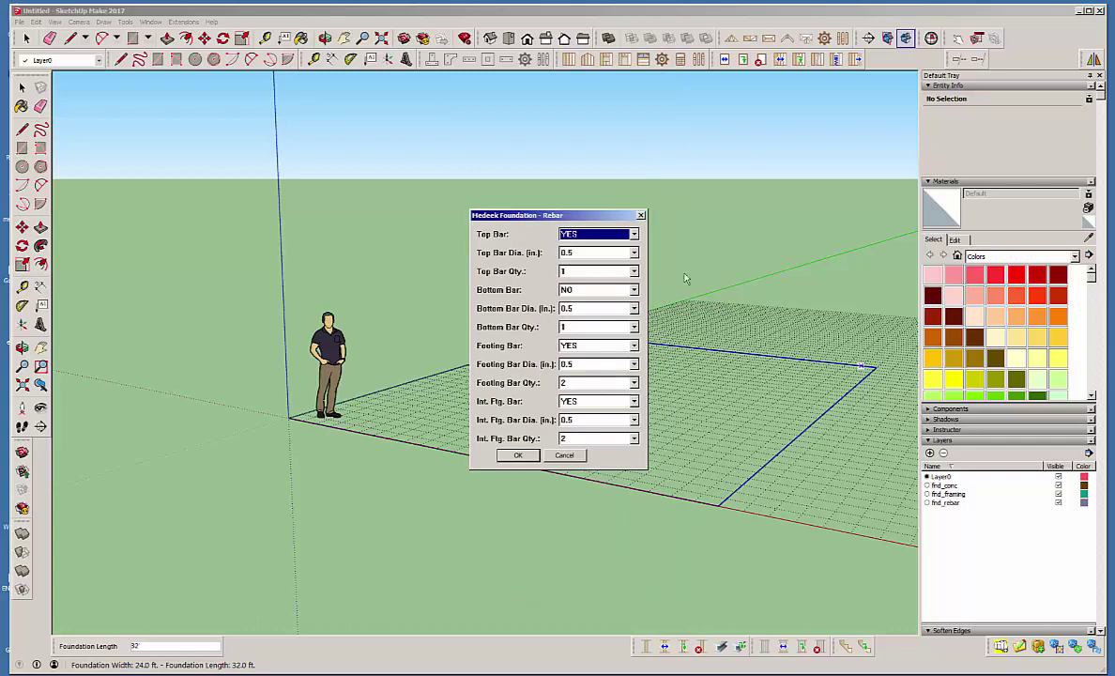
{"action": "left_click", "coordinate": [517, 454]}
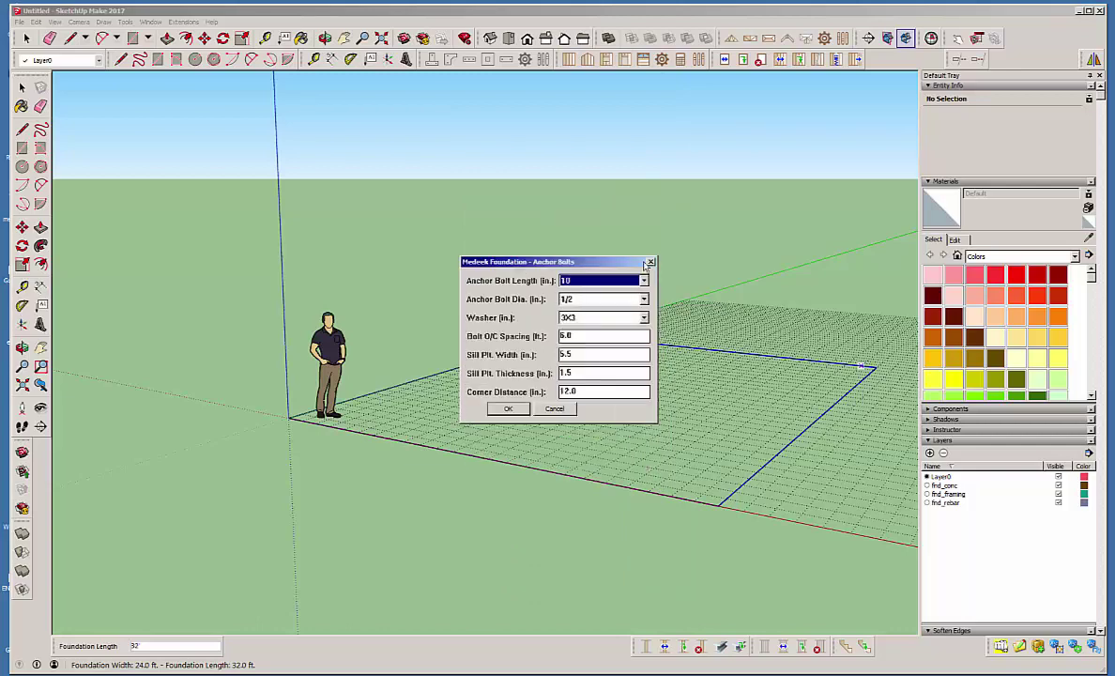
{"action": "left_click", "coordinate": [507, 408]}
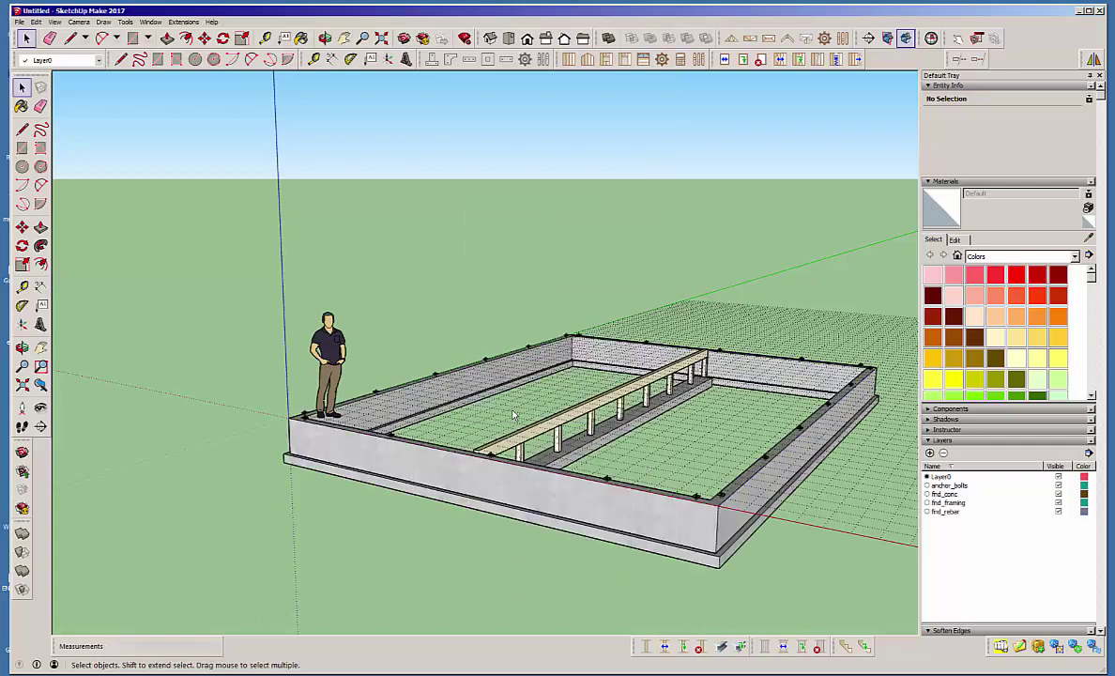
Outline a rectangular TJI floor on the foundation's top corners, with a 24 ft span and 32 ft length
{"action": "middle_click_drag", "start_coordinate": [455, 457], "coordinate": [497, 441]}
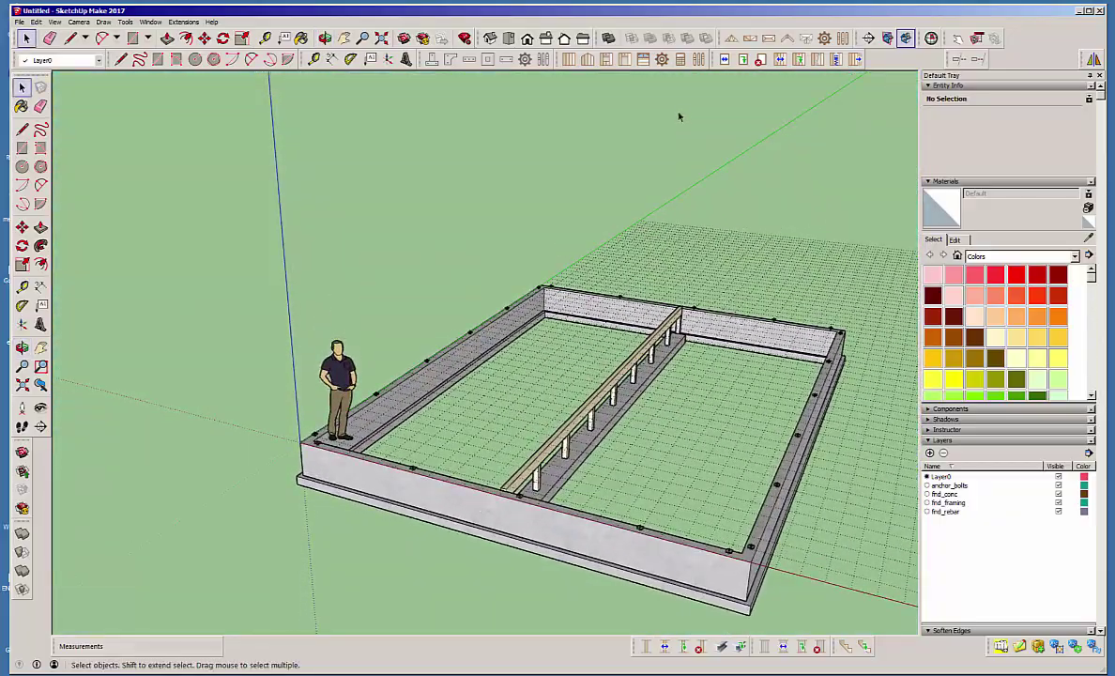
{"action": "left_click", "coordinate": [749, 41]}
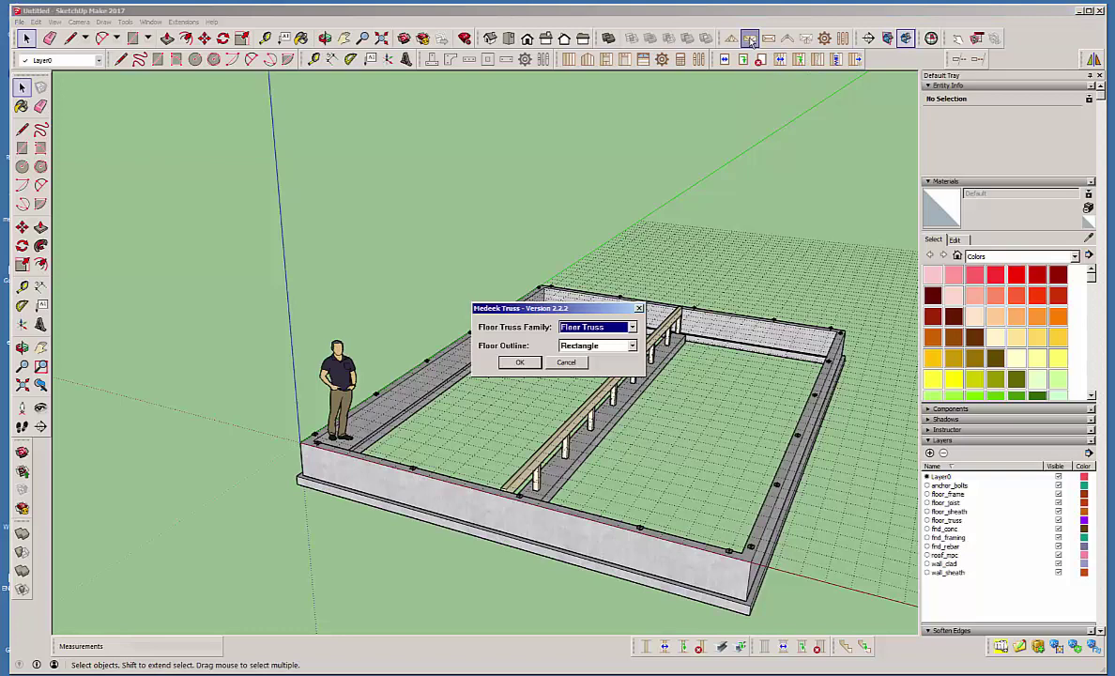
{"action": "left_click", "coordinate": [632, 329]}
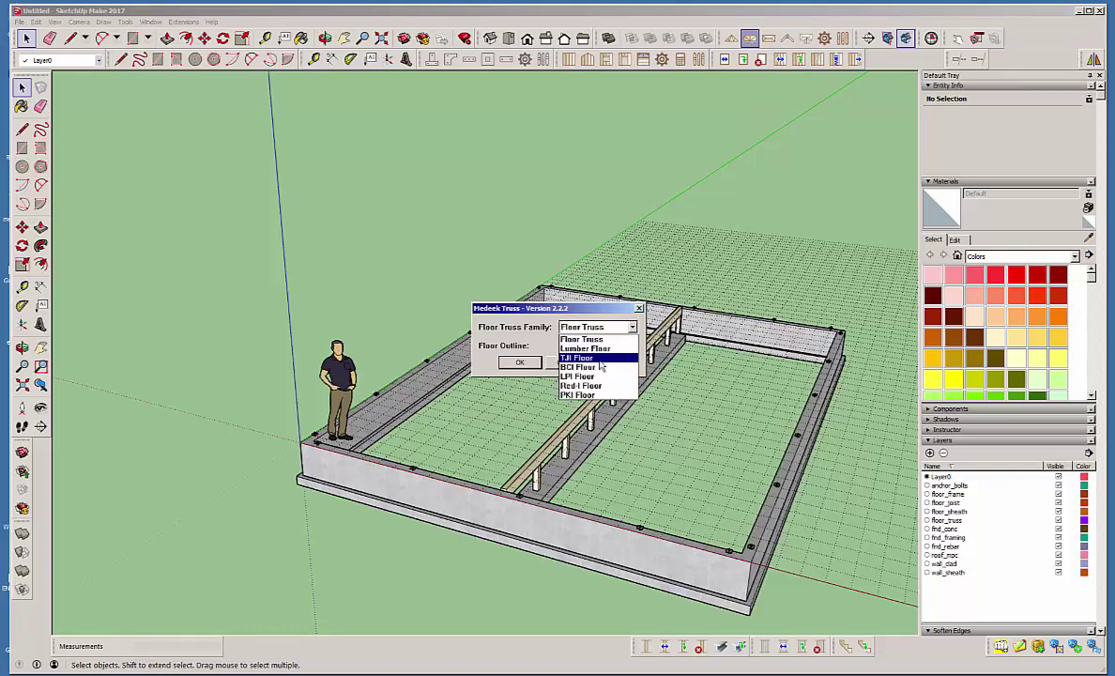
{"action": "left_click", "coordinate": [600, 357]}
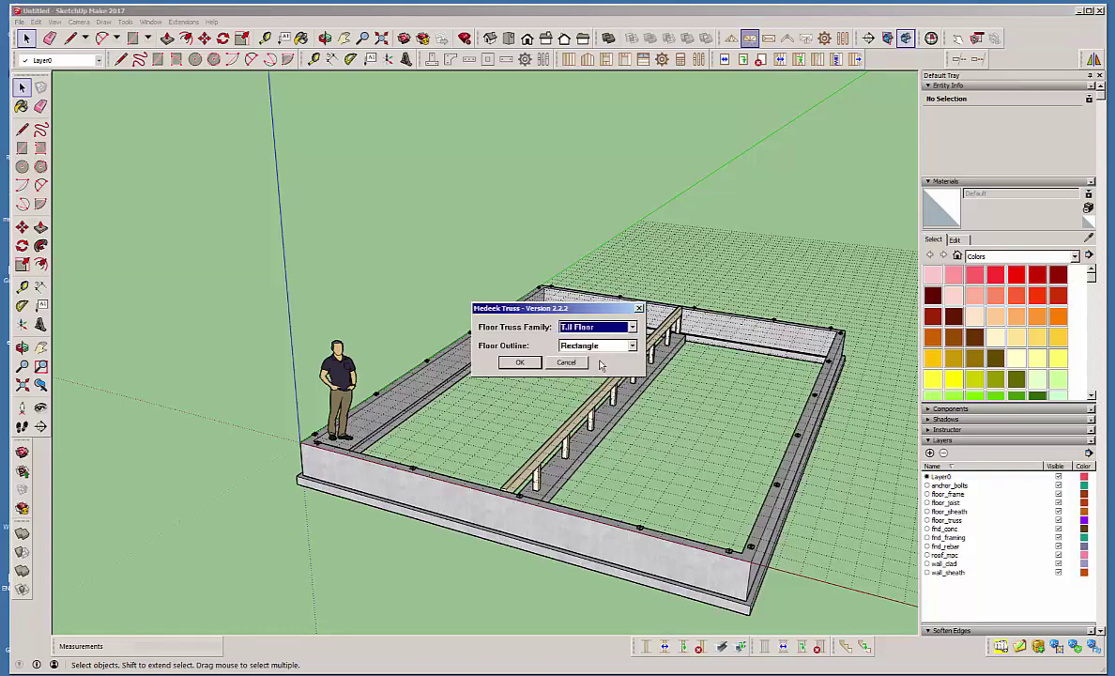
{"action": "left_click", "coordinate": [521, 363]}
{"action": "scroll", "coordinate": [313, 453], "scroll_direction": "up", "scroll_amount": 2}
{"action": "left_click", "coordinate": [302, 440]}
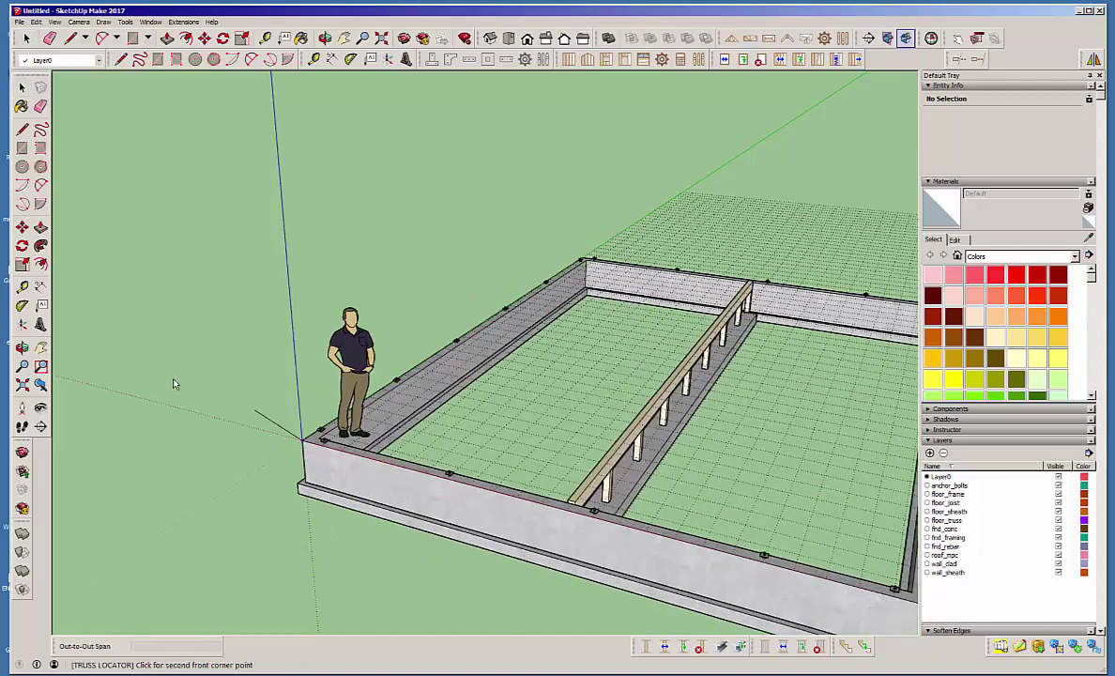
{"action": "scroll", "coordinate": [174, 380], "scroll_direction": "down", "scroll_amount": 3}
{"action": "scroll", "coordinate": [647, 509], "scroll_direction": "up", "scroll_amount": 4}
{"action": "scroll", "coordinate": [659, 510], "scroll_direction": "up", "scroll_amount": 1}
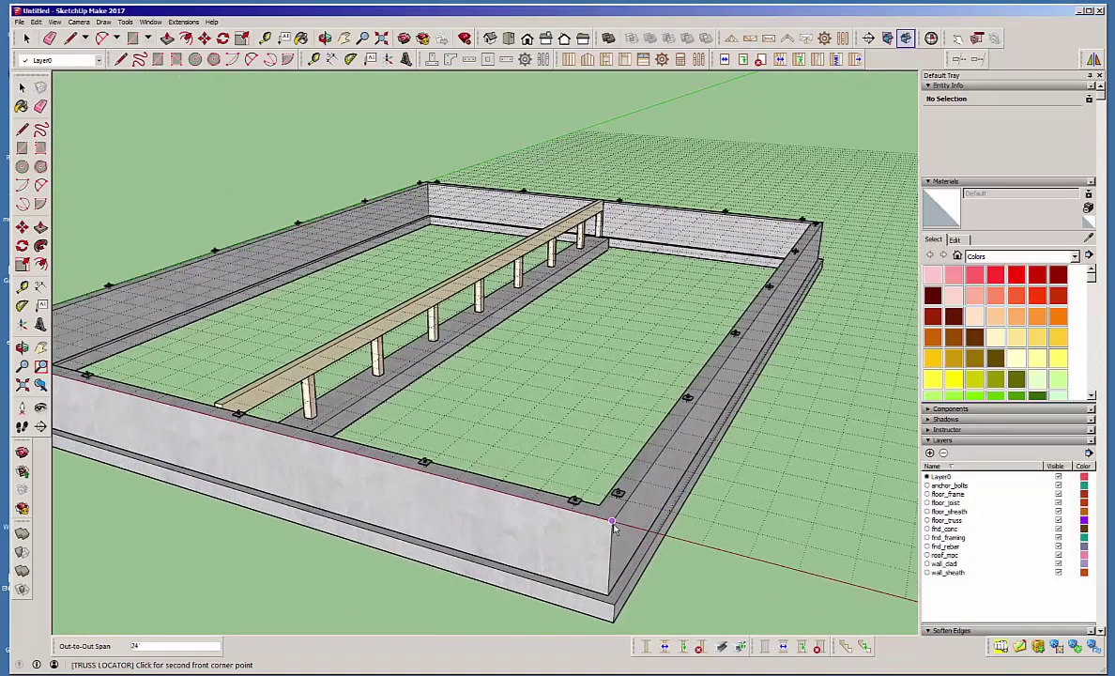
{"action": "left_click", "coordinate": [615, 519]}
{"action": "middle_click_drag", "start_coordinate": [759, 324], "coordinate": [118, 404]}
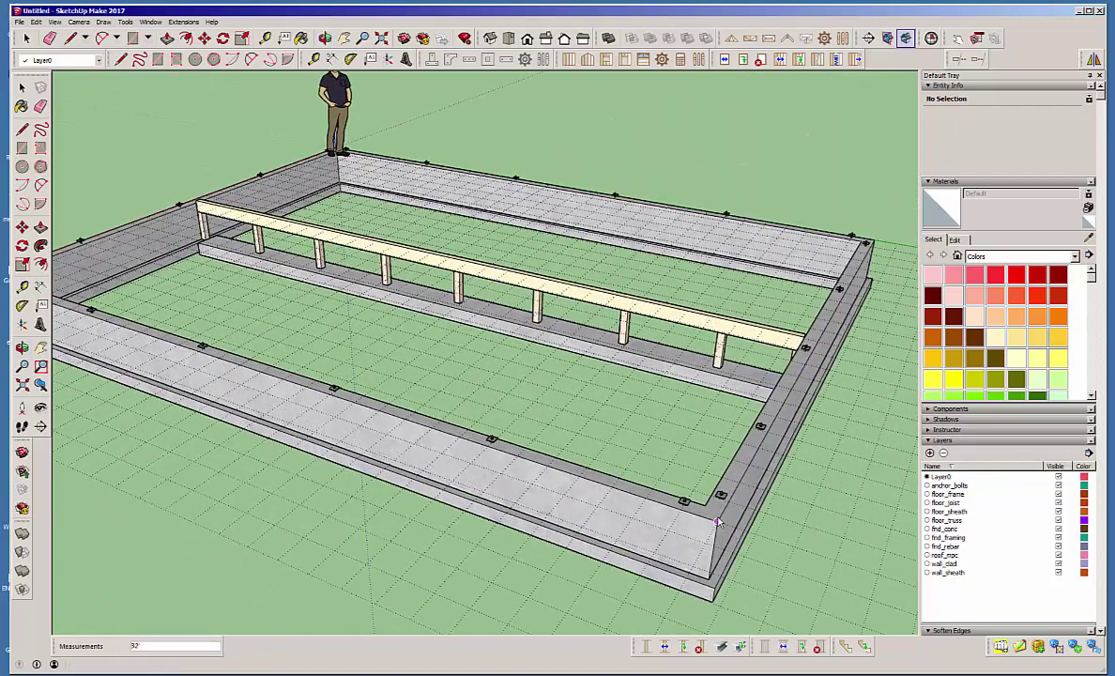
{"action": "left_click", "coordinate": [716, 521]}
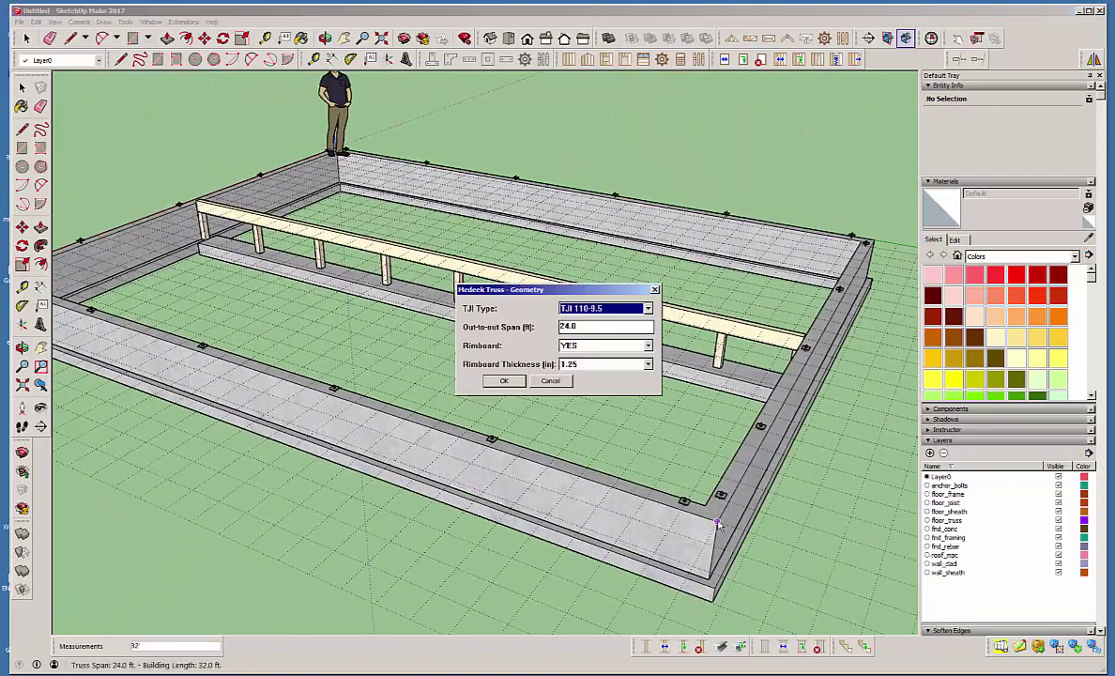
Generate the floor with TJI 110-11.875 joists at 16 in spacing, 1.25 in rimboard, 3/4 in sheathing and a 5.5 by 1.5 in sill plate
{"action": "left_click", "coordinate": [648, 309]}
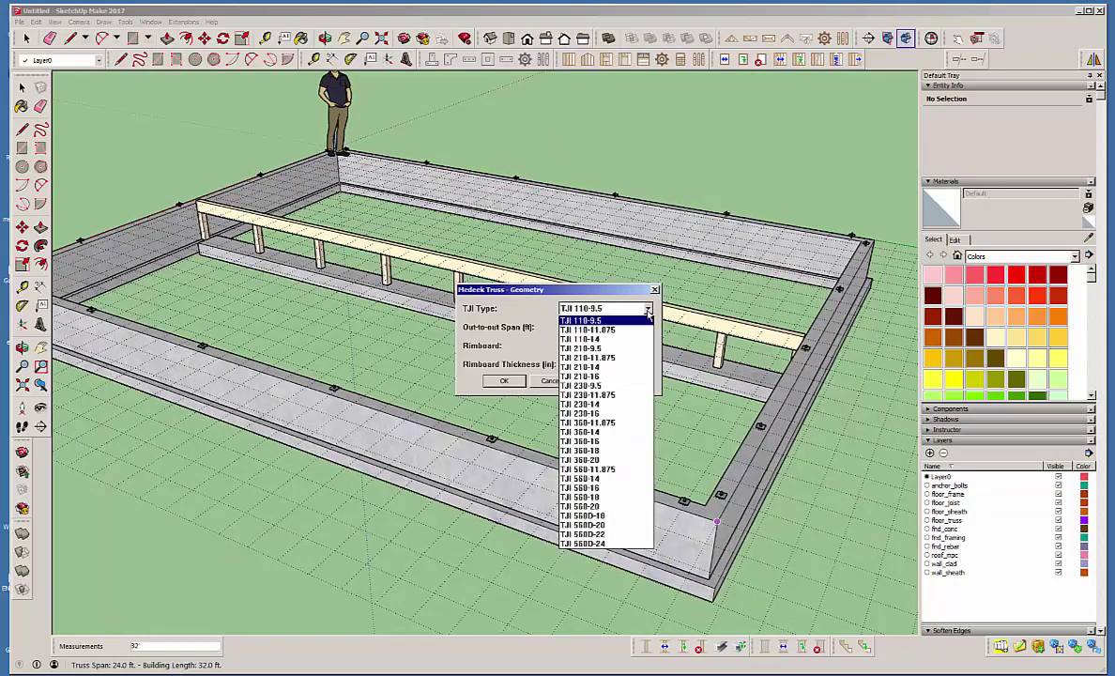
{"action": "left_click", "coordinate": [601, 330]}
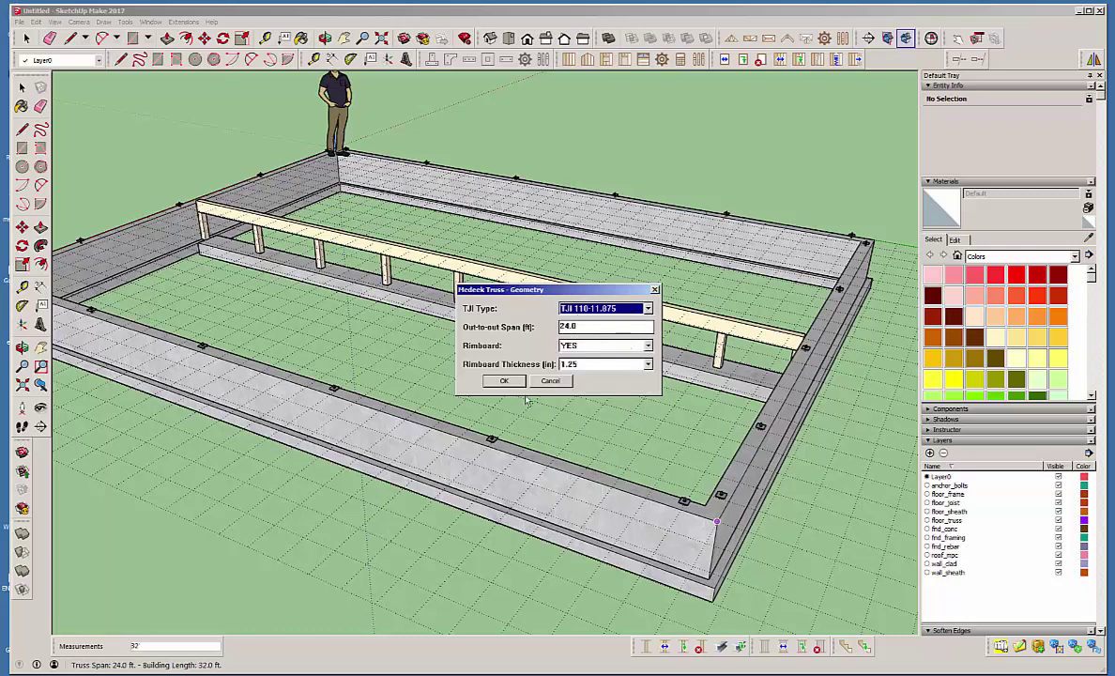
{"action": "left_click", "coordinate": [504, 381]}
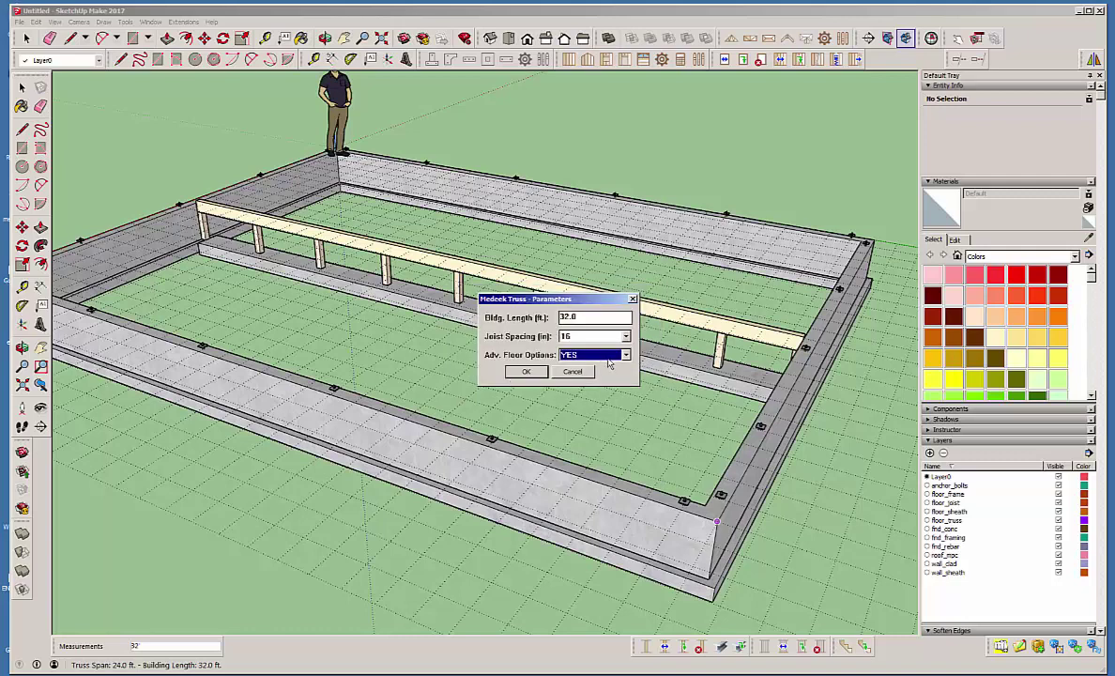
{"action": "key", "text": "Return"}
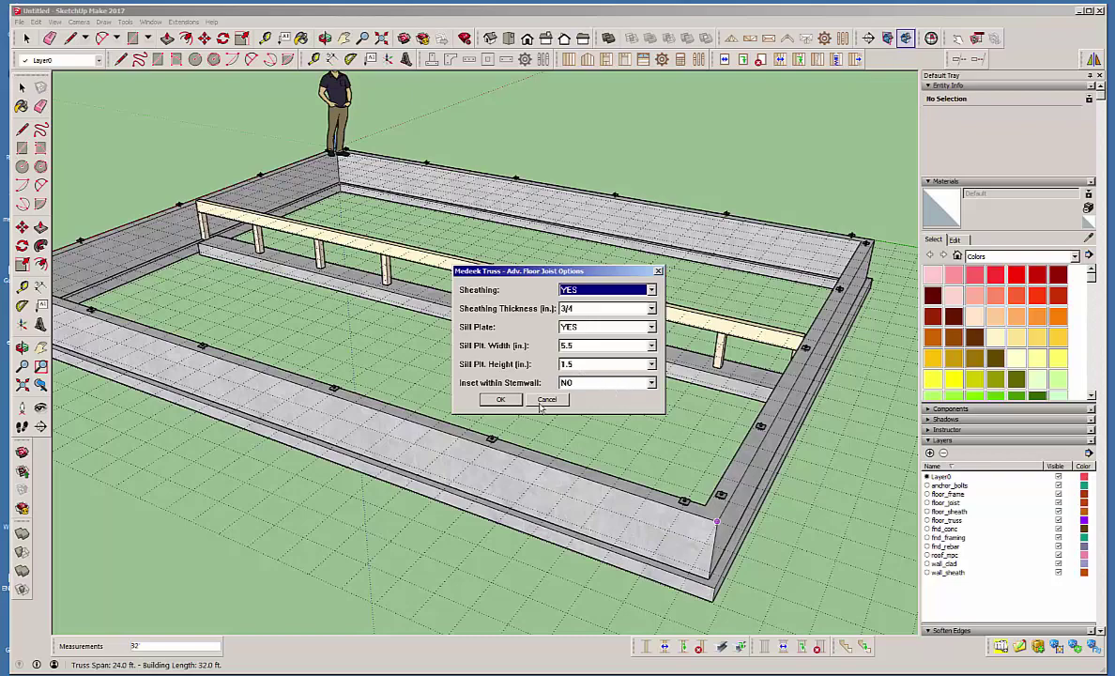
{"action": "left_click", "coordinate": [500, 399]}
Examine the floor's rimboard, sheathing and sill plate where they sit on the stemwall, from several corners
{"action": "middle_click_drag", "start_coordinate": [242, 335], "coordinate": [759, 326]}
{"action": "scroll", "coordinate": [588, 473], "scroll_direction": "up", "scroll_amount": 4}
{"action": "middle_click_drag", "start_coordinate": [591, 522], "coordinate": [568, 558]}
{"action": "scroll", "coordinate": [568, 559], "scroll_direction": "up", "scroll_amount": 2}
{"action": "scroll", "coordinate": [575, 366], "scroll_direction": "down", "scroll_amount": 2}
{"action": "scroll", "coordinate": [576, 358], "scroll_direction": "down", "scroll_amount": 2}
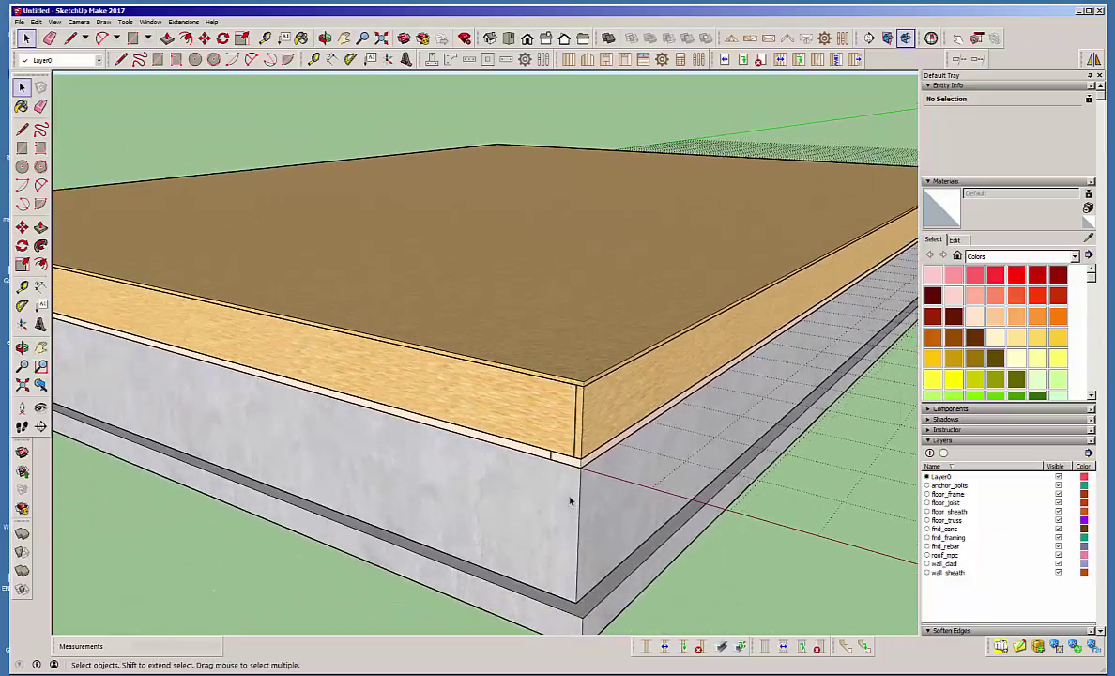
{"action": "mouse_move", "coordinate": [568, 498]}
{"action": "middle_mouse_down"}
{"action": "mouse_move", "coordinate": [540, 448]}
{"action": "mouse_move", "coordinate": [552, 405]}
{"action": "mouse_move", "coordinate": [485, 346]}
{"action": "middle_mouse_up"}
{"action": "scroll", "coordinate": [497, 366], "scroll_direction": "down", "scroll_amount": 3}
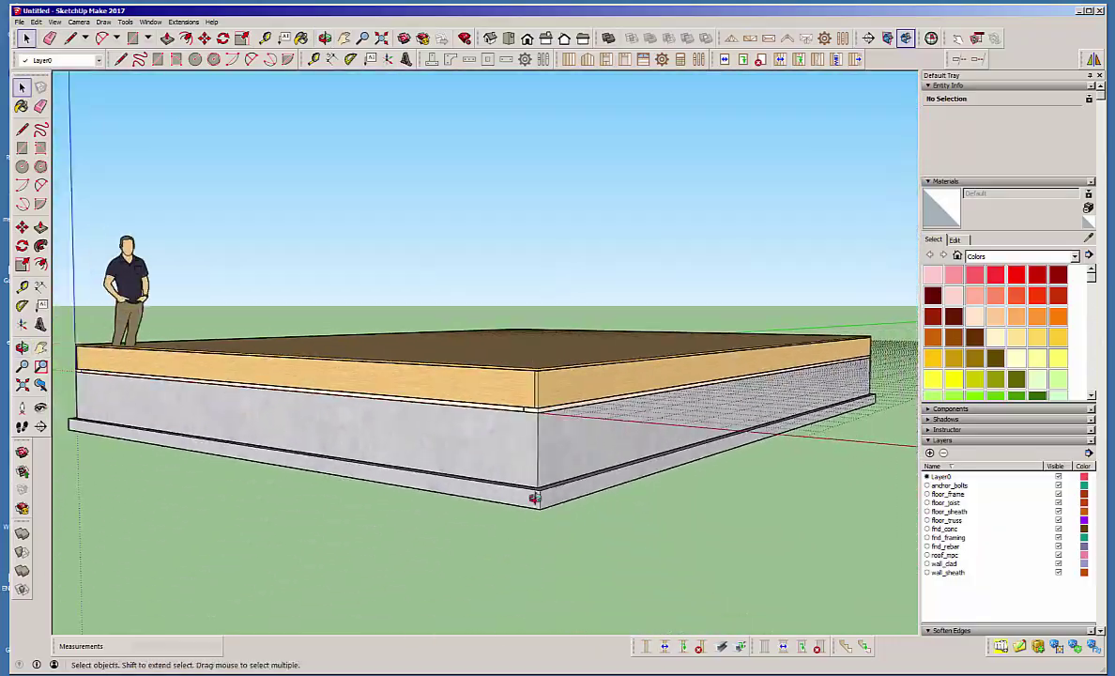
{"action": "mouse_move", "coordinate": [532, 497]}
{"action": "middle_mouse_down"}
{"action": "mouse_move", "coordinate": [532, 190]}
{"action": "mouse_move", "coordinate": [499, 351]}
{"action": "mouse_move", "coordinate": [641, 282]}
{"action": "mouse_move", "coordinate": [515, 324]}
{"action": "mouse_move", "coordinate": [502, 516]}
{"action": "mouse_move", "coordinate": [450, 498]}
{"action": "mouse_move", "coordinate": [588, 447]}
{"action": "mouse_move", "coordinate": [697, 499]}
{"action": "middle_mouse_up"}
{"action": "scroll", "coordinate": [499, 357], "scroll_direction": "up", "scroll_amount": 3}
{"action": "scroll", "coordinate": [499, 358], "scroll_direction": "up", "scroll_amount": 2}
{"action": "scroll", "coordinate": [478, 492], "scroll_direction": "down", "scroll_amount": 4}
{"action": "scroll", "coordinate": [704, 373], "scroll_direction": "down", "scroll_amount": 3}
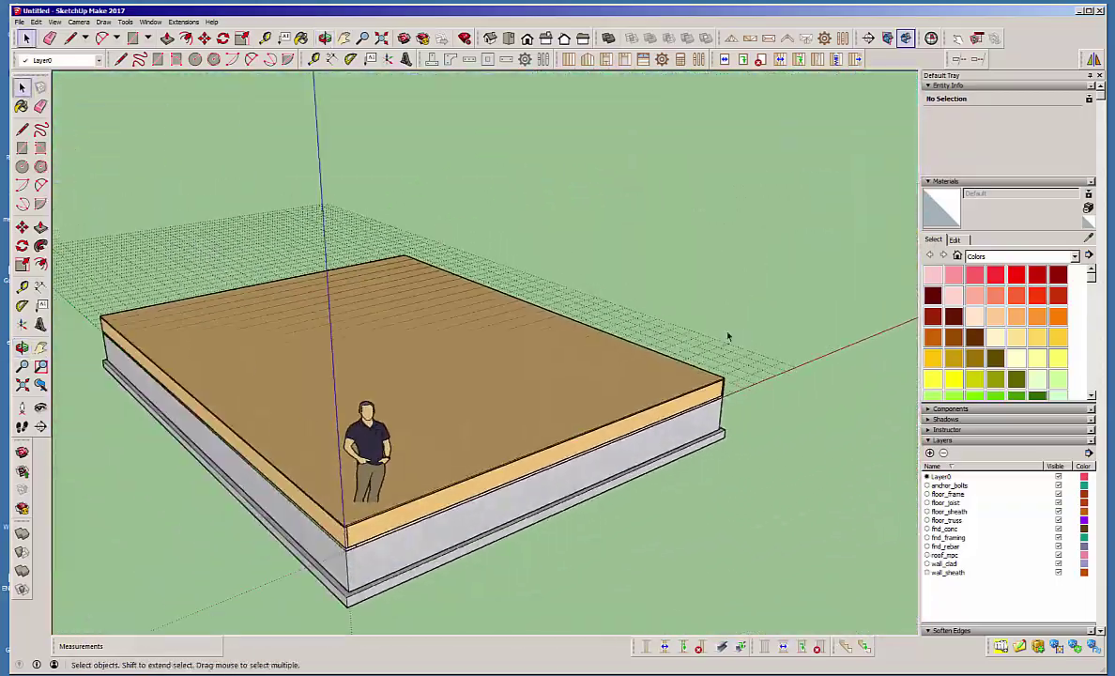
{"action": "middle_click_drag", "start_coordinate": [588, 383], "coordinate": [515, 419]}
{"action": "scroll", "coordinate": [496, 475], "scroll_direction": "up", "scroll_amount": 3}
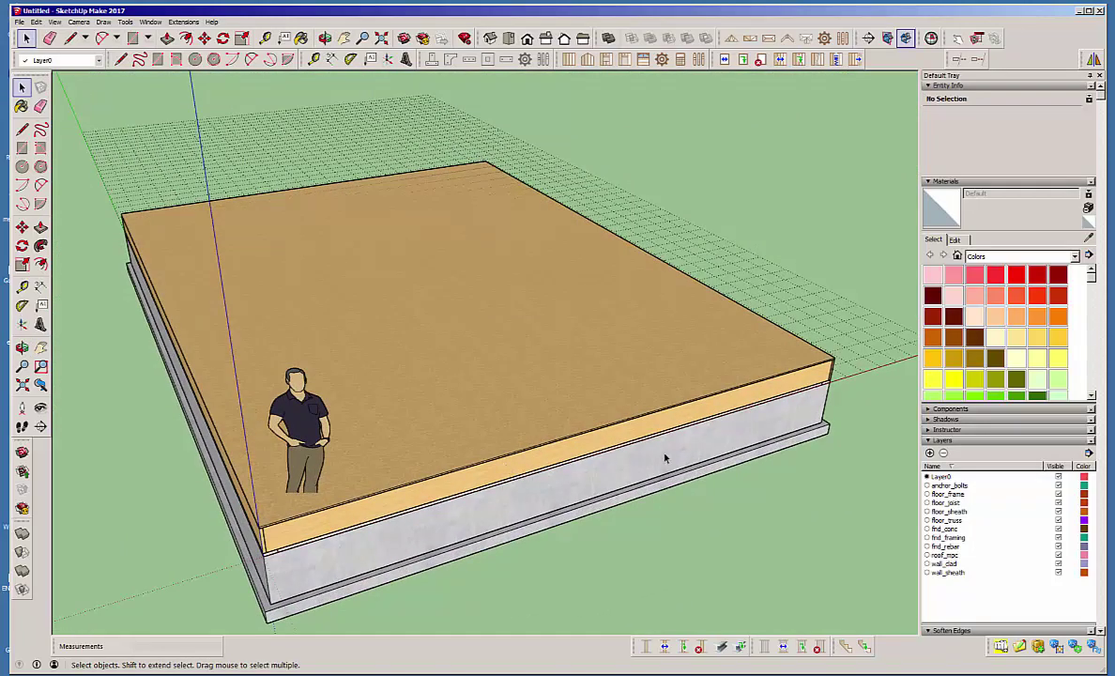
{"action": "mouse_move", "coordinate": [575, 494]}
{"action": "middle_mouse_down"}
{"action": "mouse_move", "coordinate": [637, 405]}
{"action": "mouse_move", "coordinate": [475, 512]}
{"action": "middle_mouse_up"}
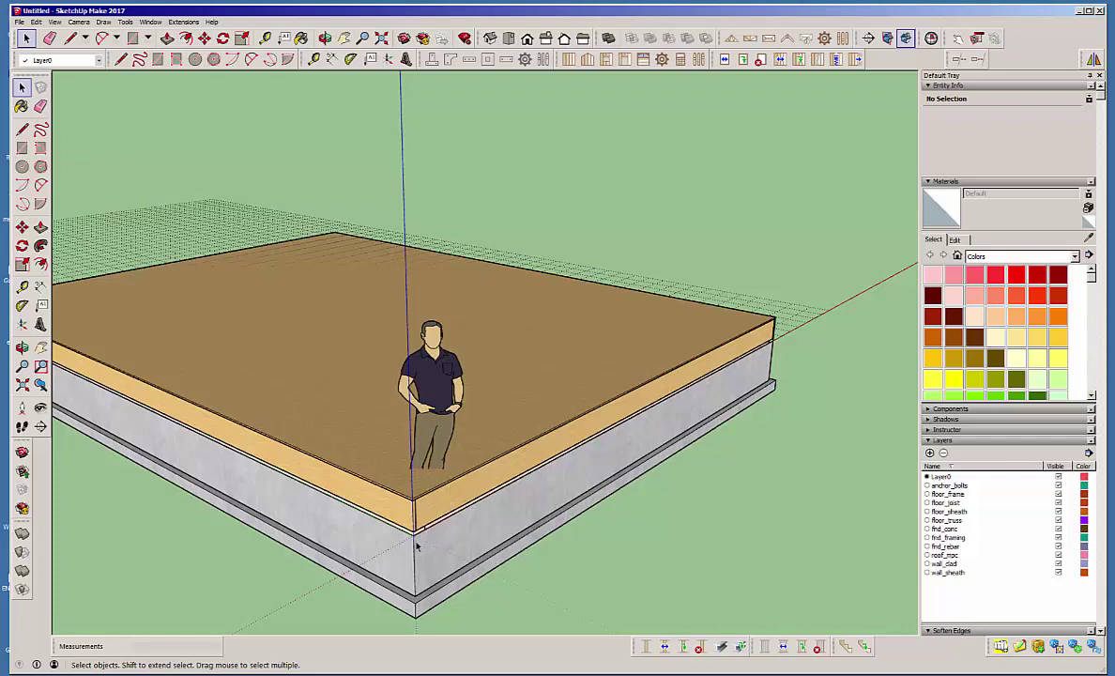
Dimension the floor's full depth at the corner by the scale figure, from the stemwall top to the sheathing top
{"action": "scroll", "coordinate": [417, 546], "scroll_direction": "up", "scroll_amount": 6}
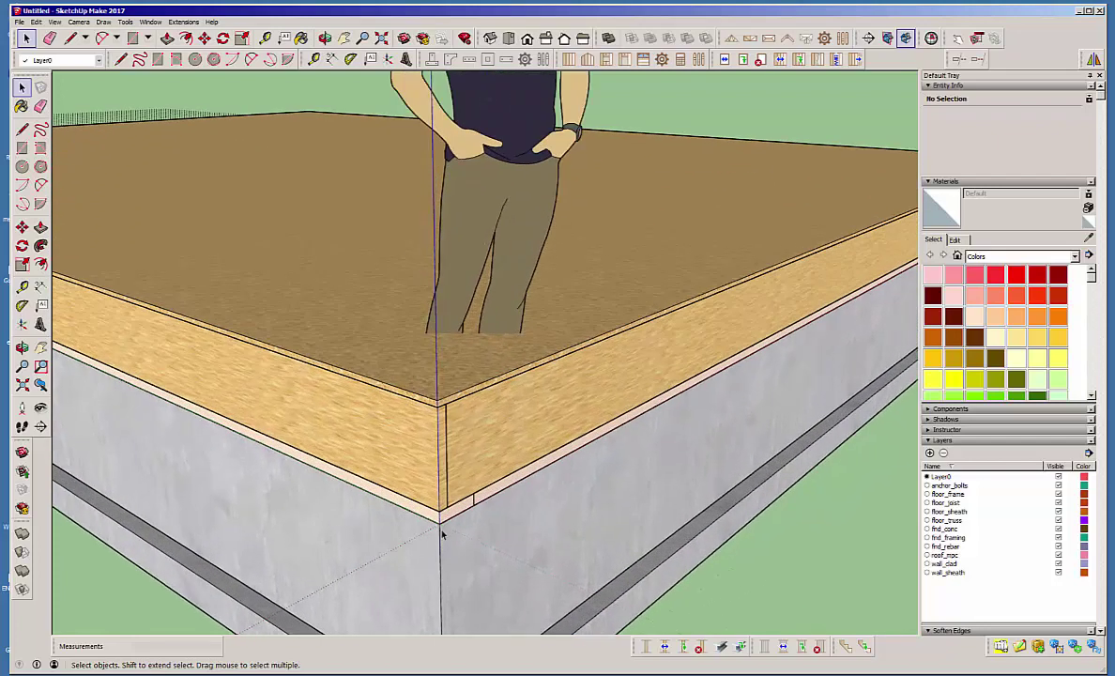
{"action": "middle_click_drag", "start_coordinate": [553, 450], "coordinate": [667, 204]}
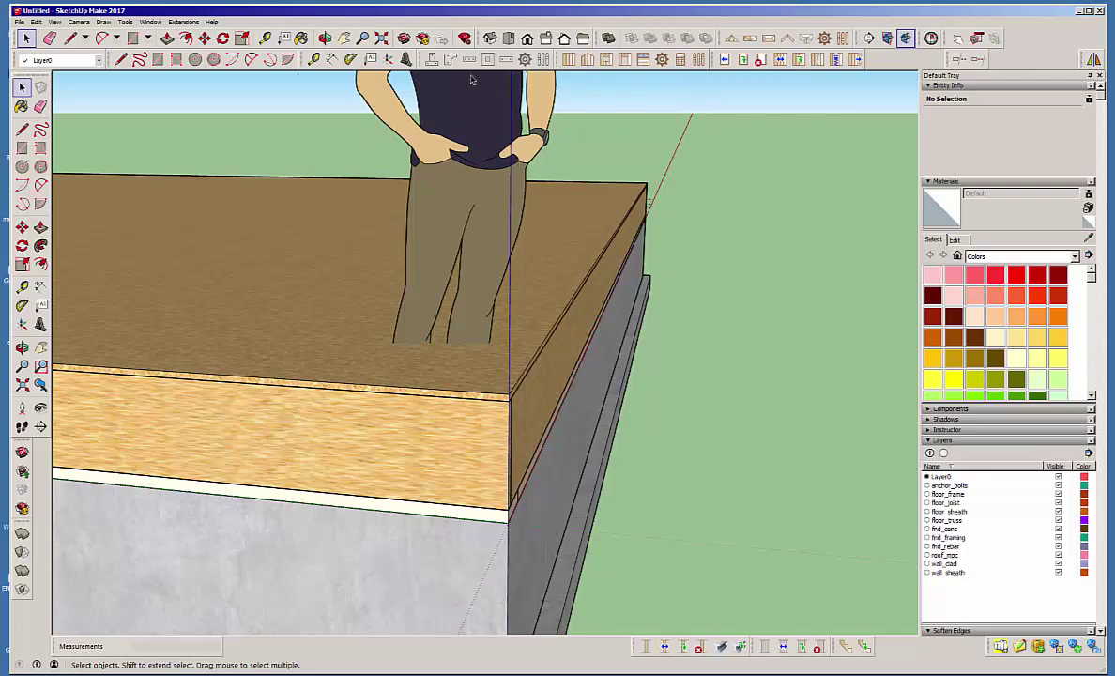
{"action": "left_click", "coordinate": [331, 59]}
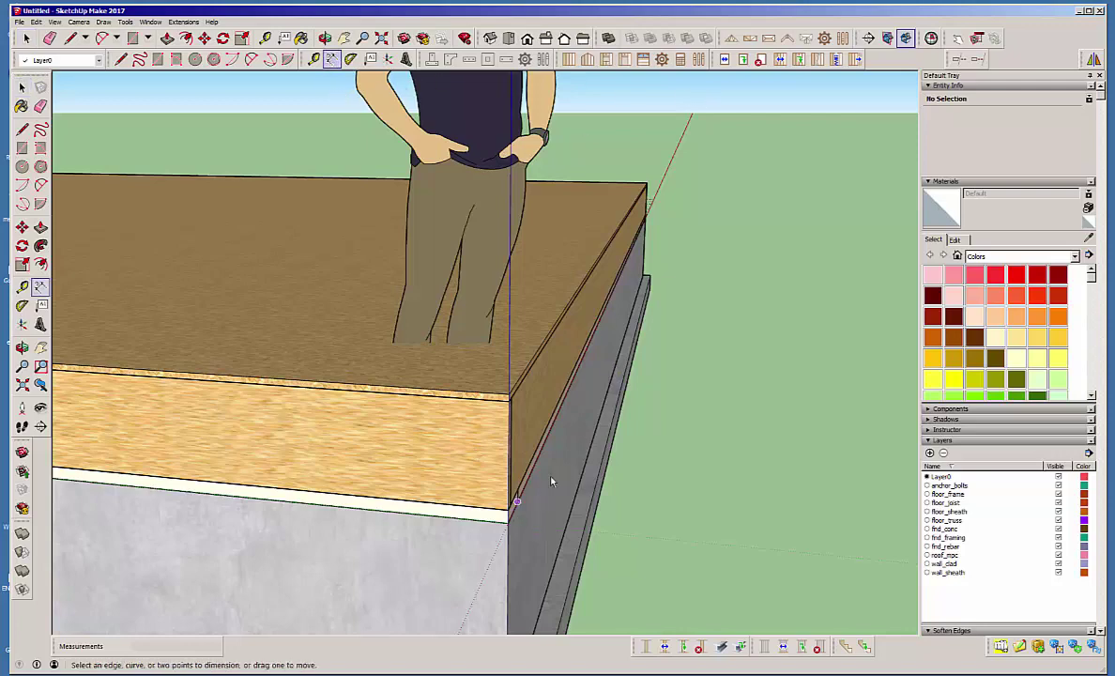
{"action": "scroll", "coordinate": [551, 481], "scroll_direction": "up", "scroll_amount": 4}
{"action": "left_click", "coordinate": [477, 532]}
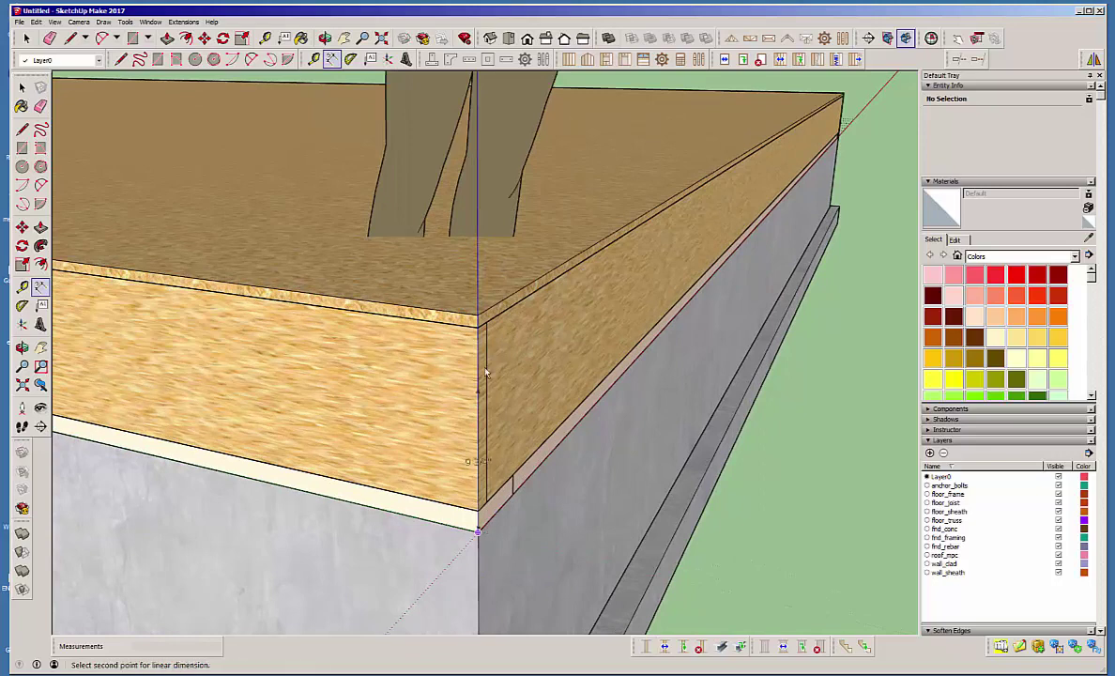
{"action": "left_click", "coordinate": [478, 316]}
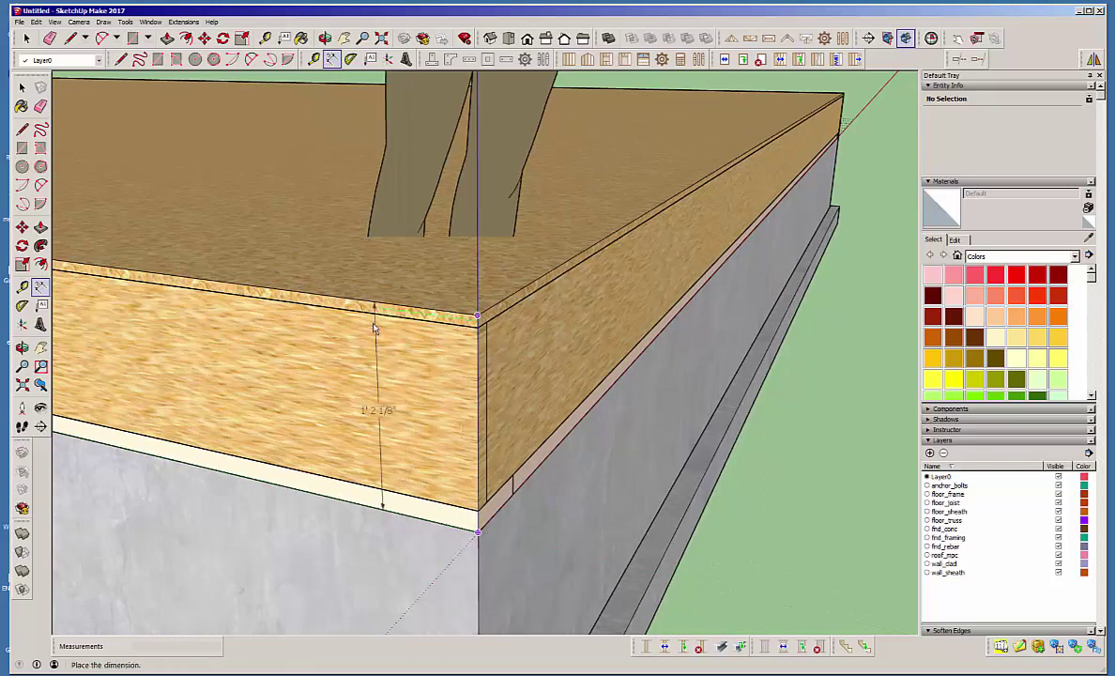
{"action": "left_click", "coordinate": [371, 327]}
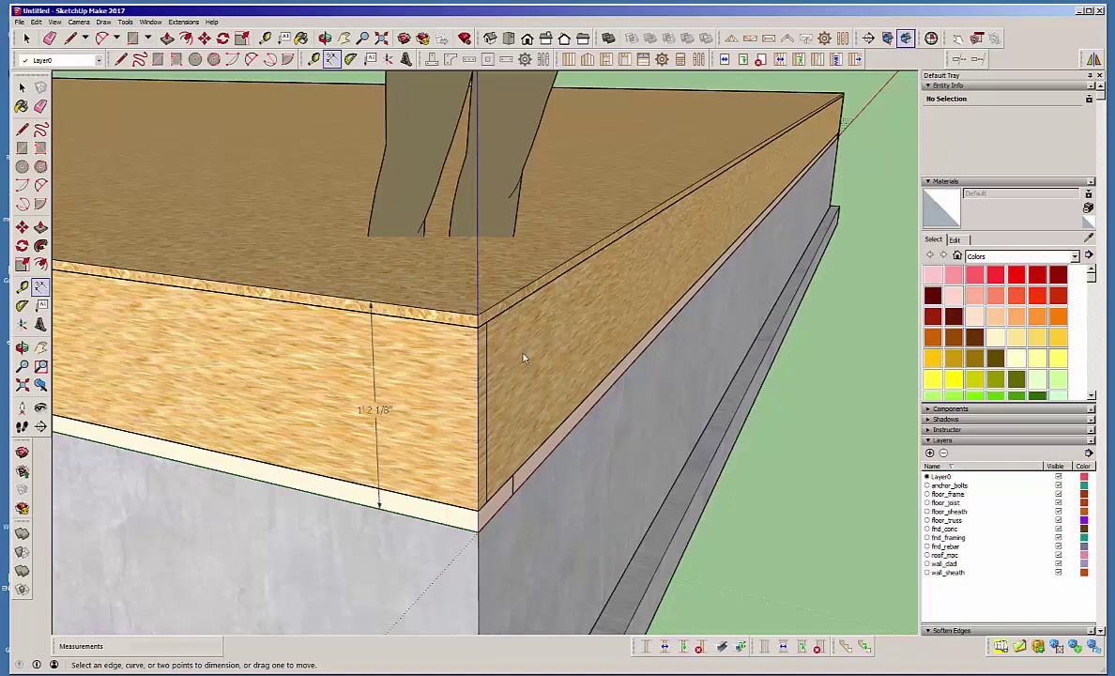
Dimension the same corner from the top of the floor sheathing down to the top of the sill plate
{"action": "left_click", "coordinate": [478, 317]}
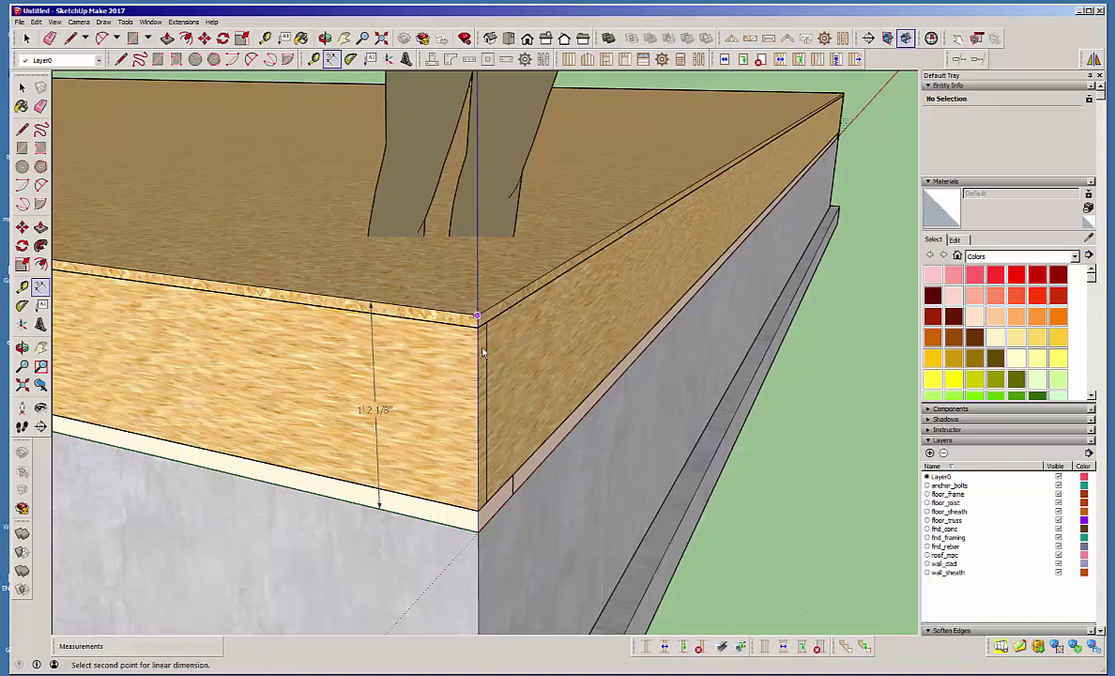
{"action": "left_click", "coordinate": [478, 511]}
{"action": "left_click", "coordinate": [313, 398]}
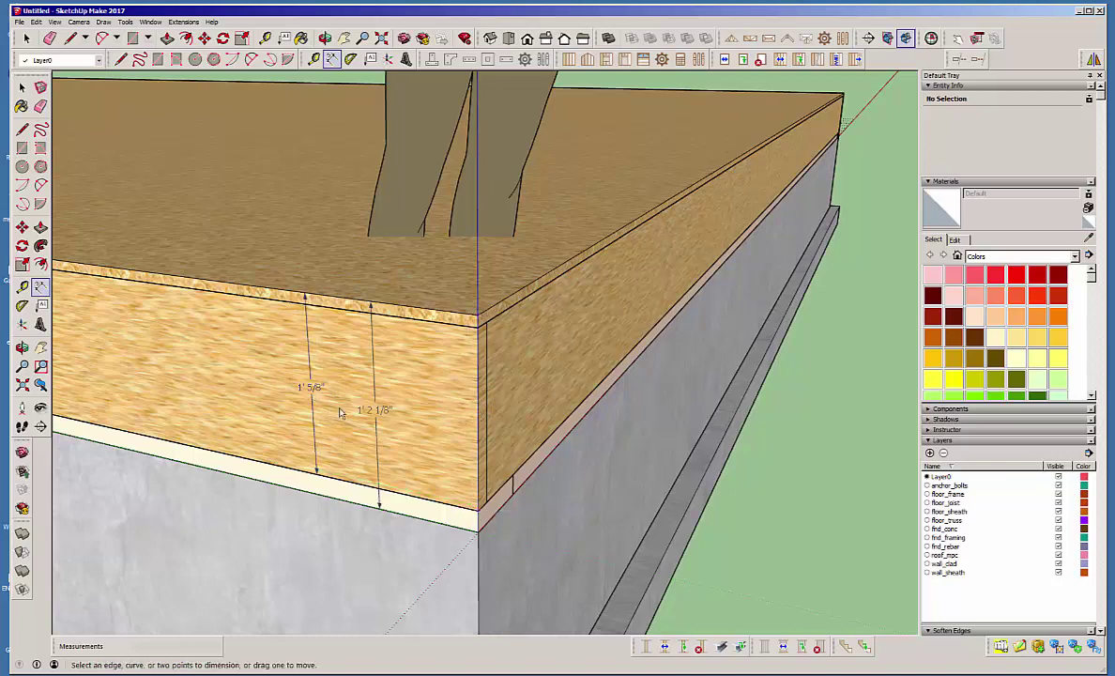
Bring up the HP 48GX calculator, divide 12.625 by 2, and put the calculator away
{"action": "left_click_drag", "start_coordinate": [1114, 170], "coordinate": [646, 144]}
{"action": "left_click", "coordinate": [621, 534]}
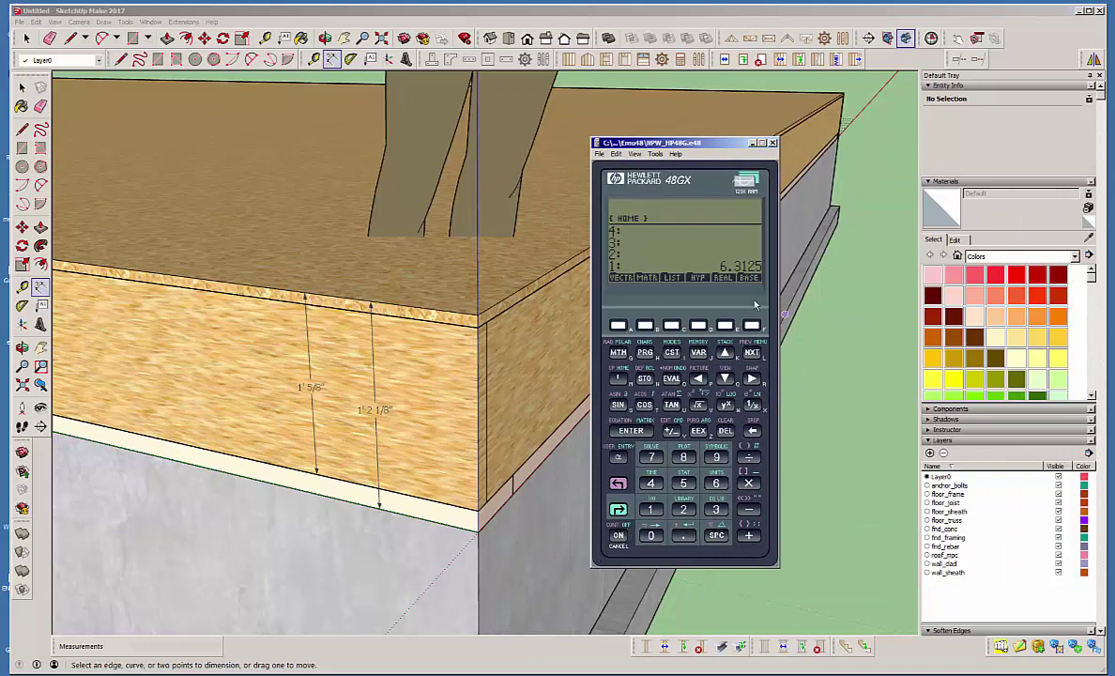
{"action": "left_click", "coordinate": [650, 509]}
{"action": "left_click", "coordinate": [680, 512]}
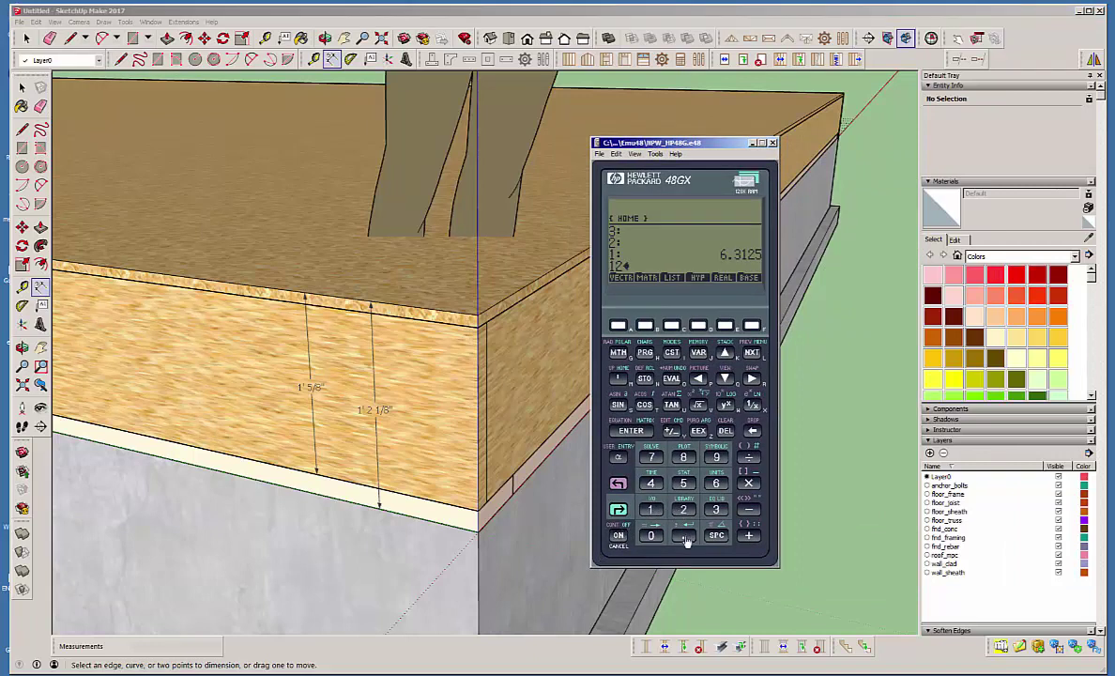
{"action": "left_click", "coordinate": [685, 535]}
{"action": "left_click", "coordinate": [717, 485]}
{"action": "type", "text": "25"}
{"action": "key", "text": "Return"}
{"action": "type", "text": "2"}
{"action": "key", "text": "slash"}
{"action": "left_click_drag", "start_coordinate": [684, 142], "coordinate": [1114, 142]}
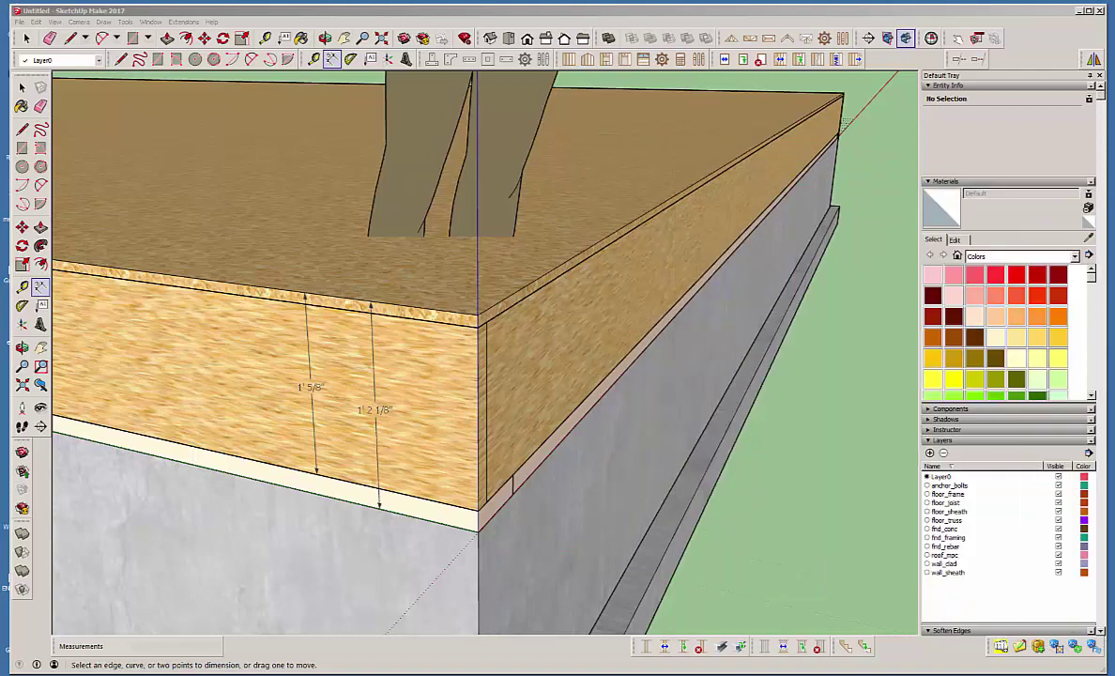
Start a rectangular wall assembly with sheathing vertical offsets of 6.3125 in at the top and 14.5 in at the bottom
{"action": "middle_click_drag", "start_coordinate": [562, 359], "coordinate": [168, 413]}
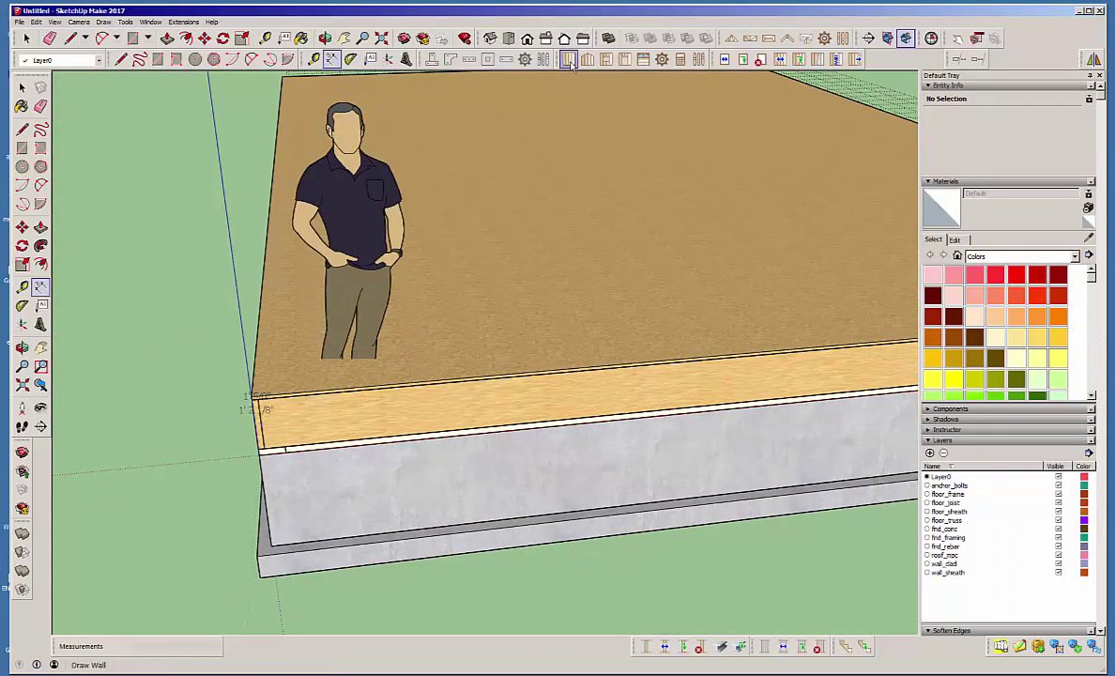
{"action": "left_click", "coordinate": [525, 58]}
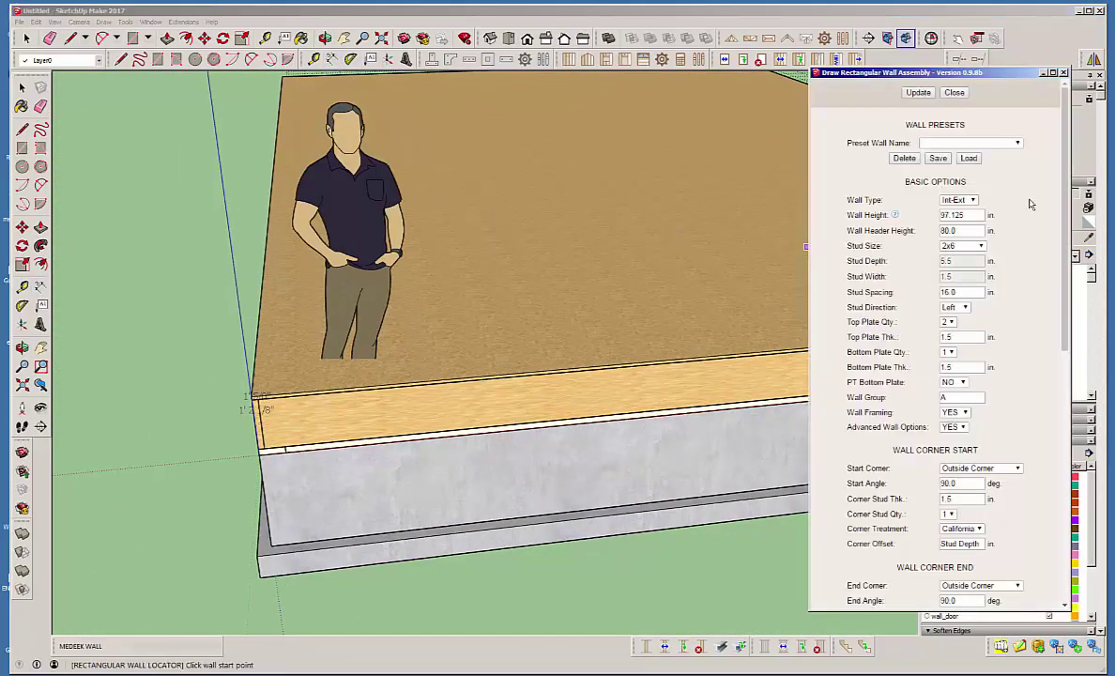
{"action": "scroll", "coordinate": [1058, 241], "scroll_direction": "down", "scroll_amount": 3}
{"action": "scroll", "coordinate": [1057, 241], "scroll_direction": "down", "scroll_amount": 6}
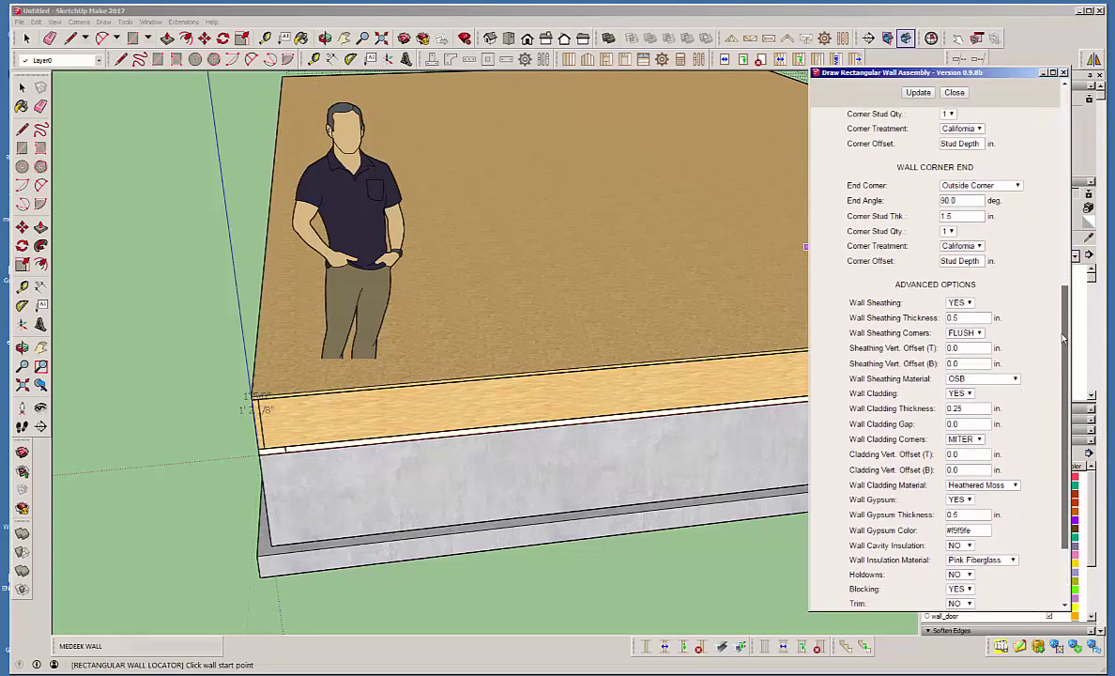
{"action": "left_click_drag", "start_coordinate": [1064, 339], "coordinate": [1081, 147]}
{"action": "scroll", "coordinate": [985, 329], "scroll_direction": "down", "scroll_amount": 9}
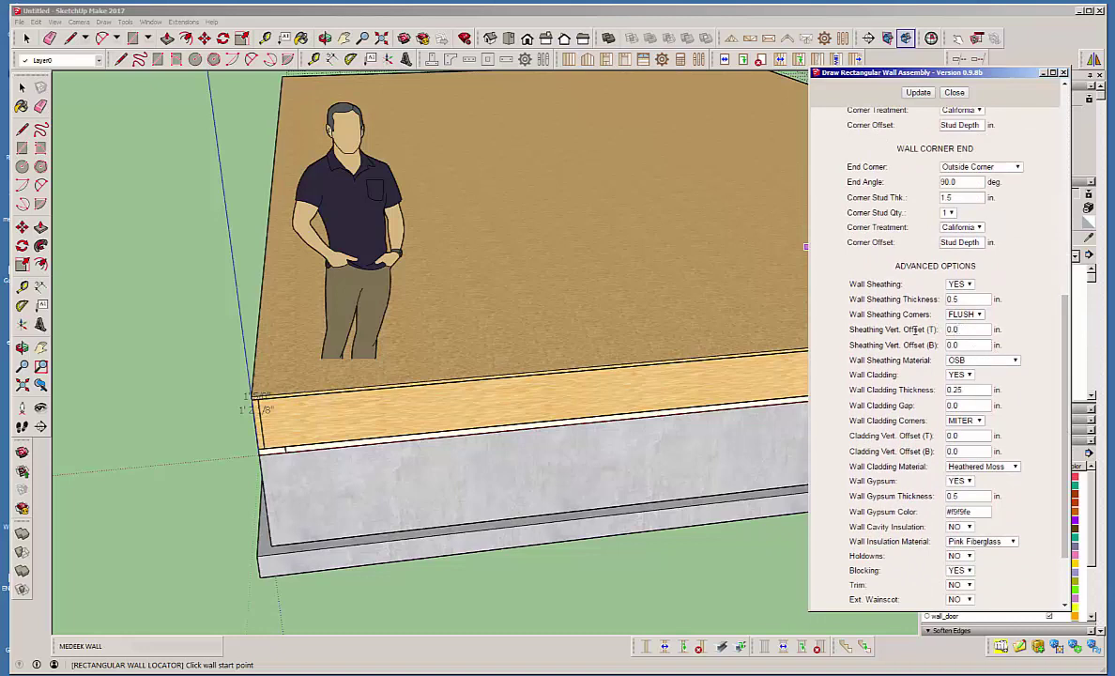
{"action": "left_click_drag", "start_coordinate": [953, 330], "coordinate": [932, 330]}
{"action": "type", "text": "6.3125"}
{"action": "key", "text": "Tab"}
{"action": "left_click_drag", "start_coordinate": [980, 345], "coordinate": [933, 345]}
Set the wall cladding's vertical offsets to 6.3125 in at the top and 14.5 in at the bottom
{"action": "left_click_drag", "start_coordinate": [973, 437], "coordinate": [934, 432]}
{"action": "key", "text": "Tab"}
{"action": "scroll", "coordinate": [988, 335], "scroll_direction": "down", "scroll_amount": 2}
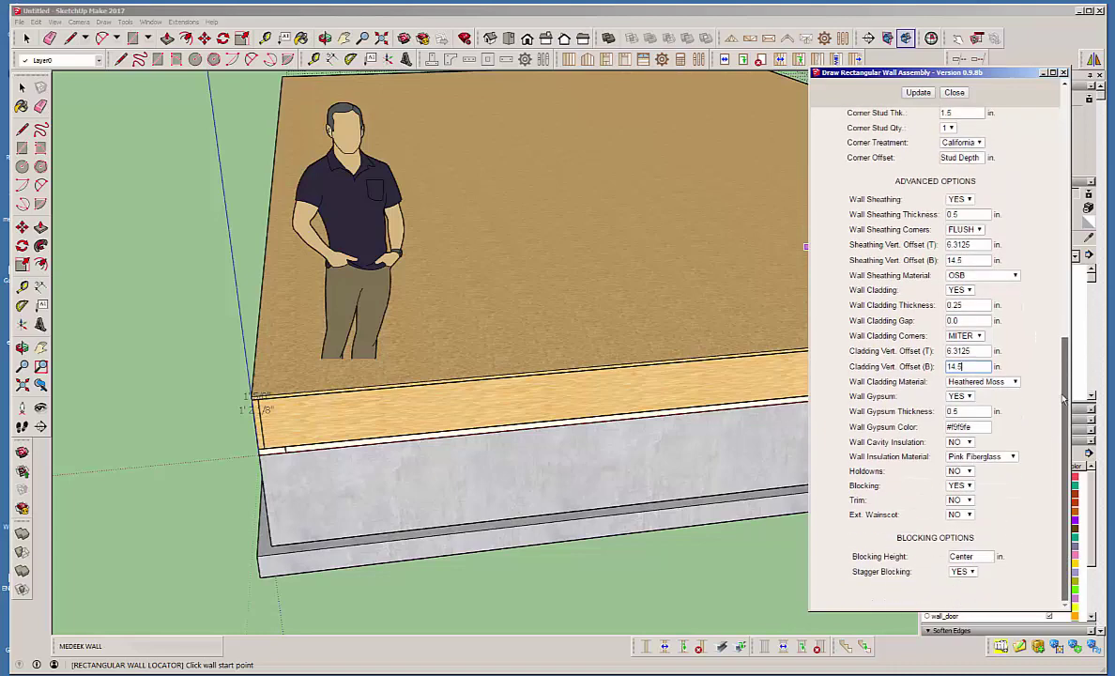
{"action": "scroll", "coordinate": [1064, 359], "scroll_direction": "up", "scroll_amount": 2}
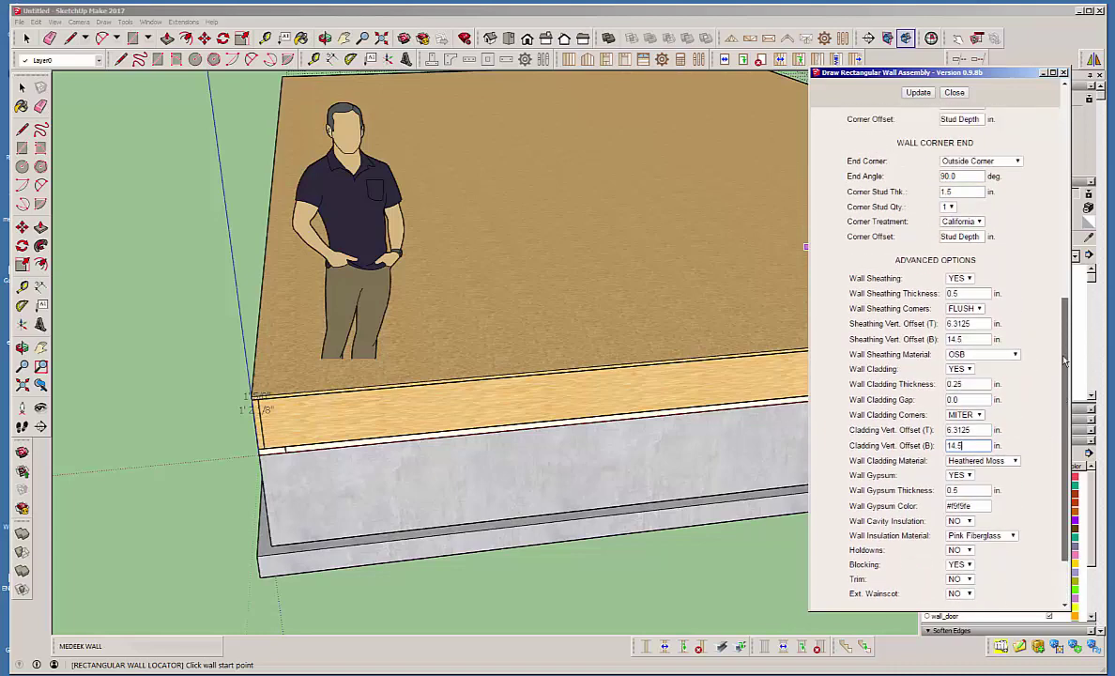
Save the current wall settings as a preset named EXT1, check its advanced options, and apply the settings
{"action": "left_click_drag", "start_coordinate": [1064, 359], "coordinate": [1052, 150]}
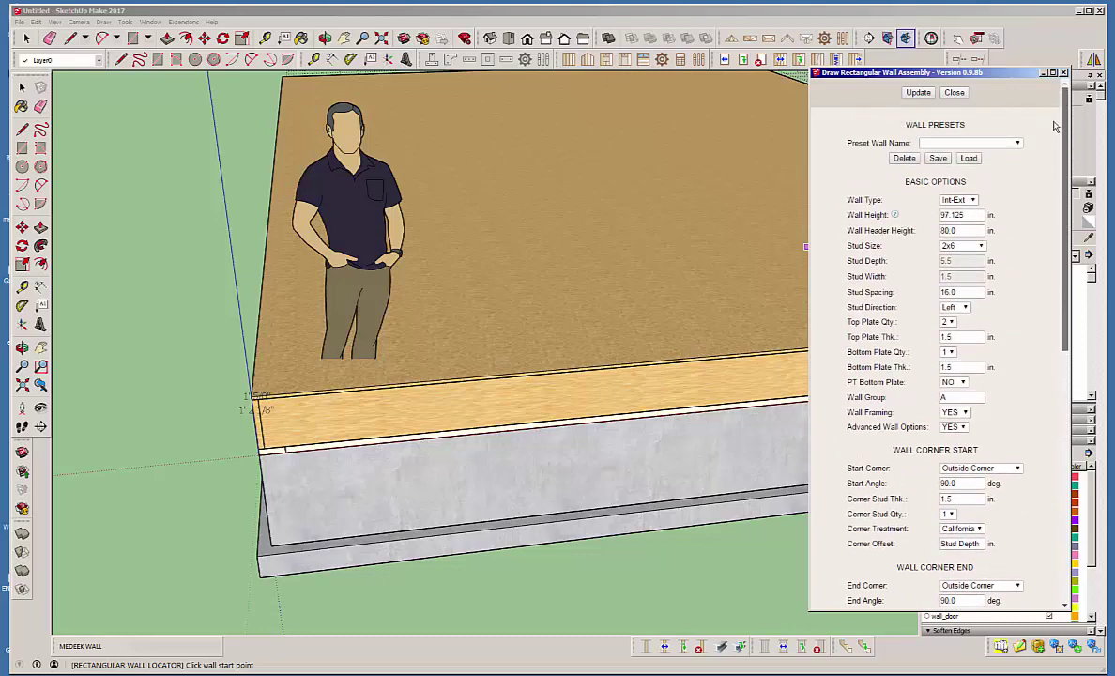
{"action": "left_click", "coordinate": [936, 159]}
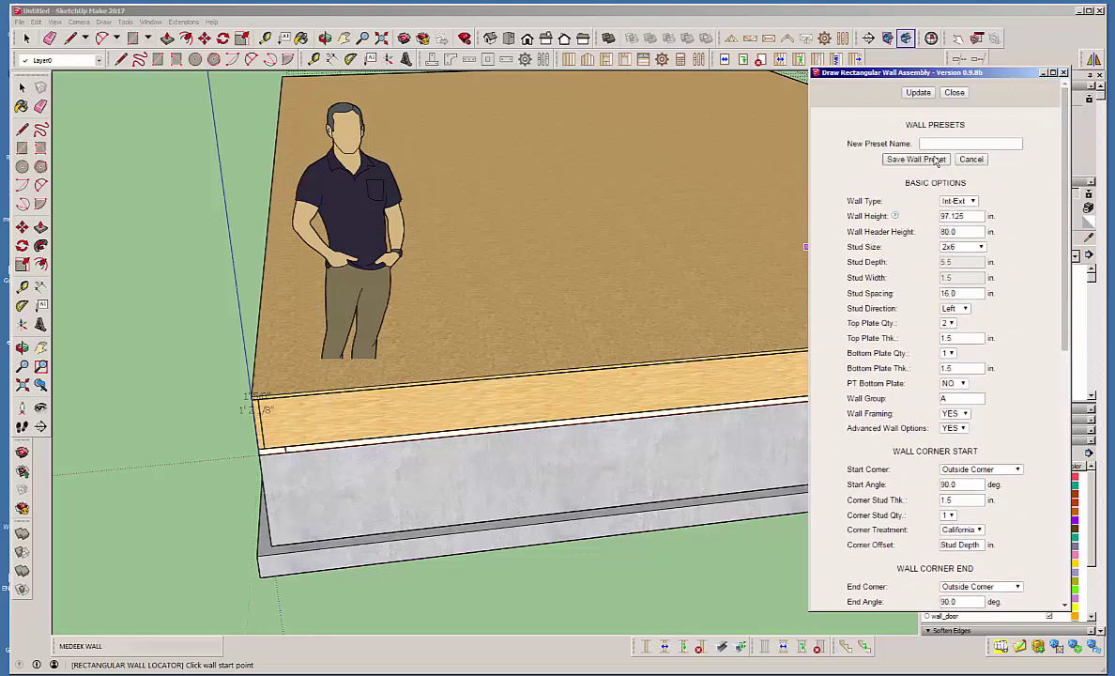
{"action": "left_click", "coordinate": [941, 142]}
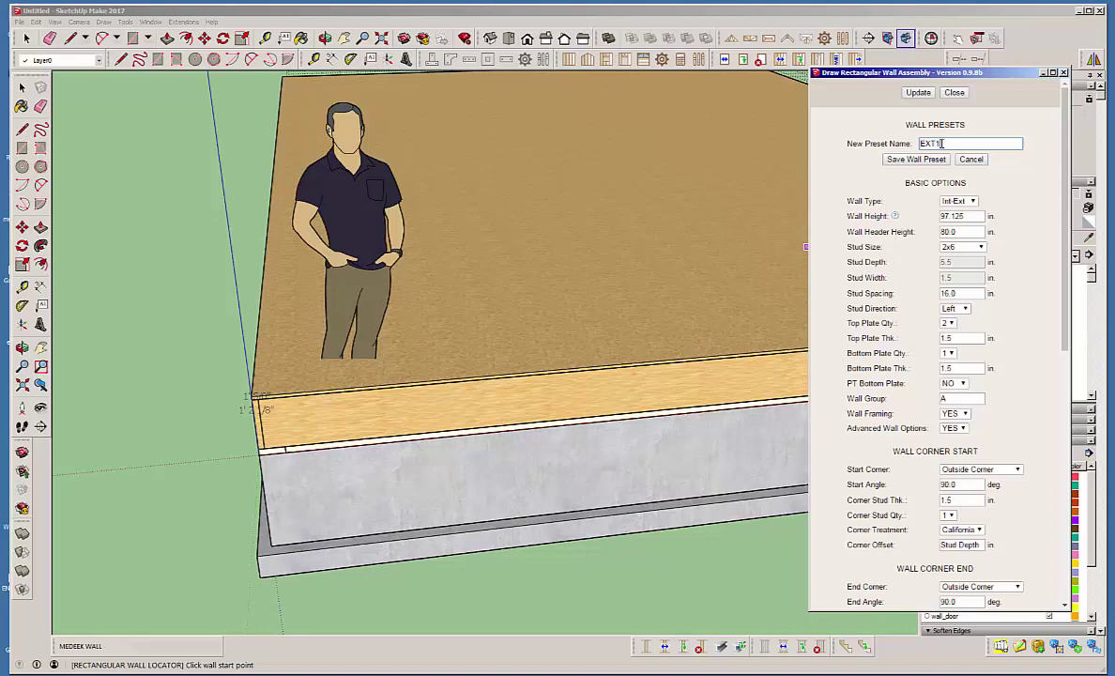
{"action": "left_click", "coordinate": [920, 159]}
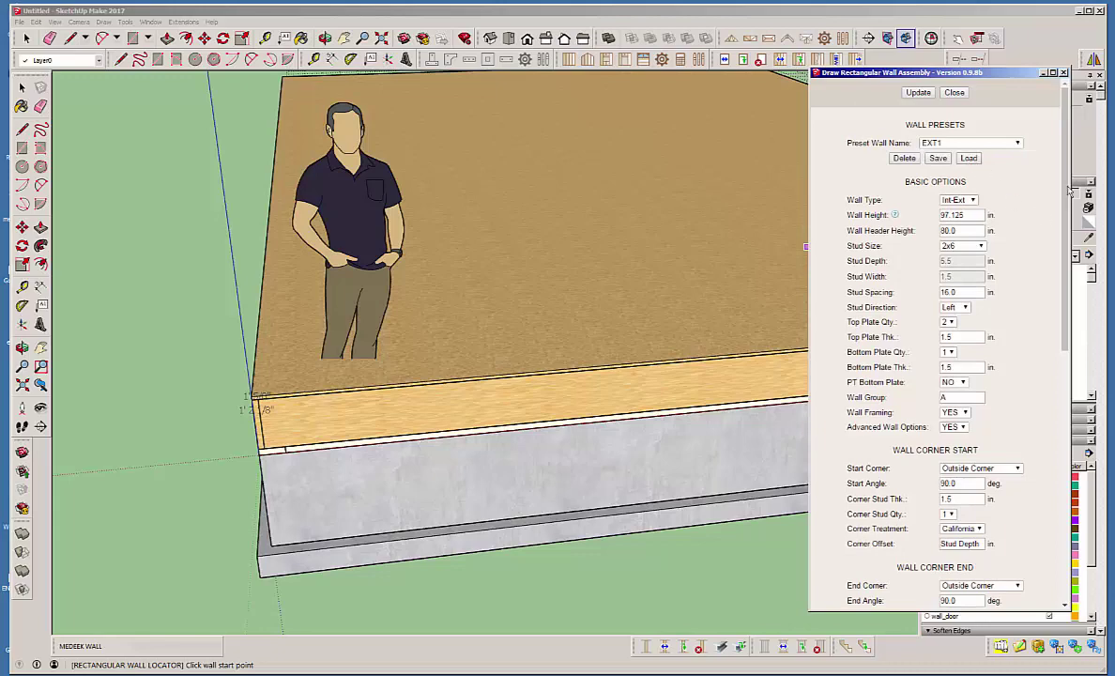
{"action": "scroll", "coordinate": [1047, 395], "scroll_direction": "down", "scroll_amount": 5}
{"action": "scroll", "coordinate": [1049, 420], "scroll_direction": "down", "scroll_amount": 1}
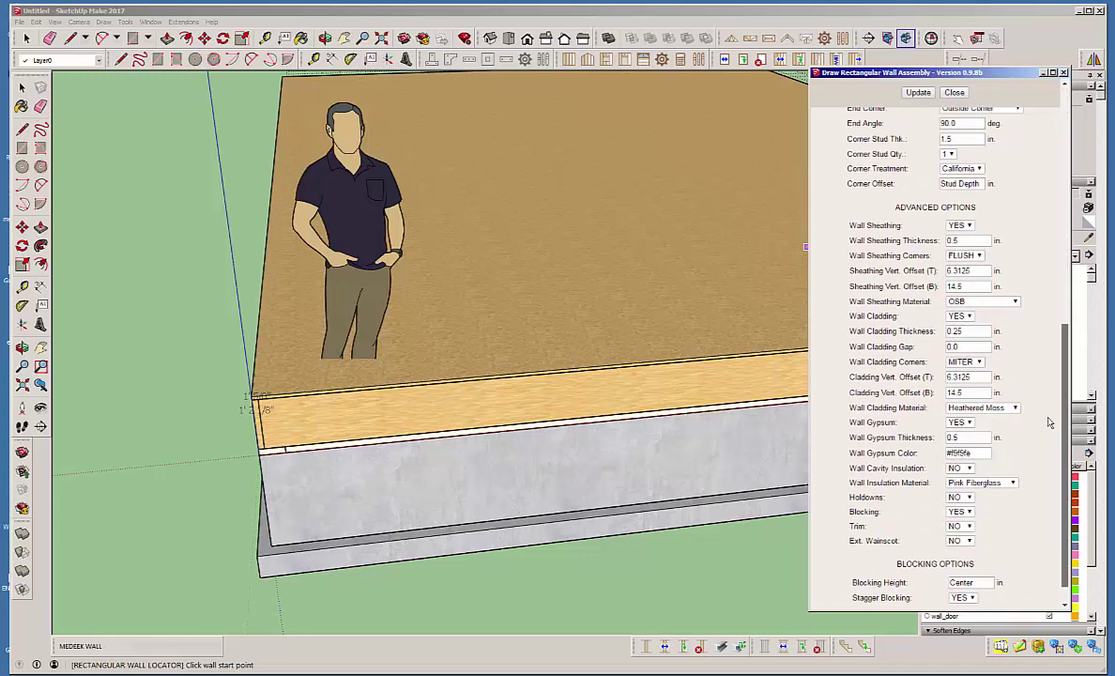
{"action": "scroll", "coordinate": [1049, 422], "scroll_direction": "up", "scroll_amount": 6}
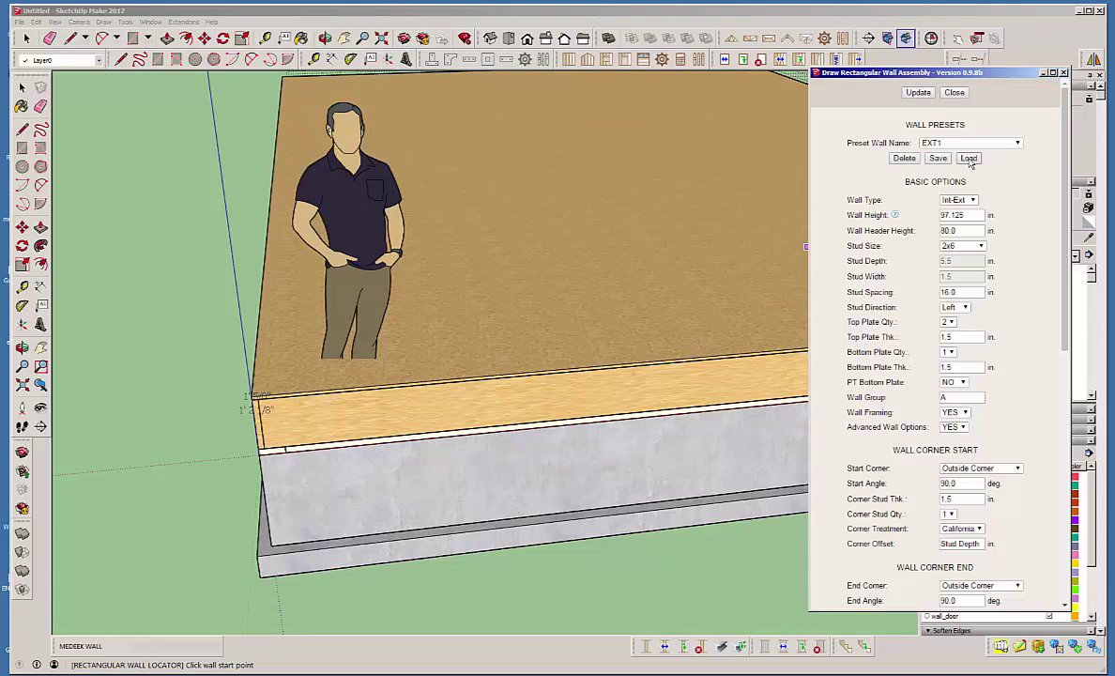
{"action": "left_click", "coordinate": [920, 92]}
Draw the first exterior wall, 24 ft long, from the dimensioned floor corner along the floor's short edge
{"action": "scroll", "coordinate": [272, 422], "scroll_direction": "up", "scroll_amount": 5}
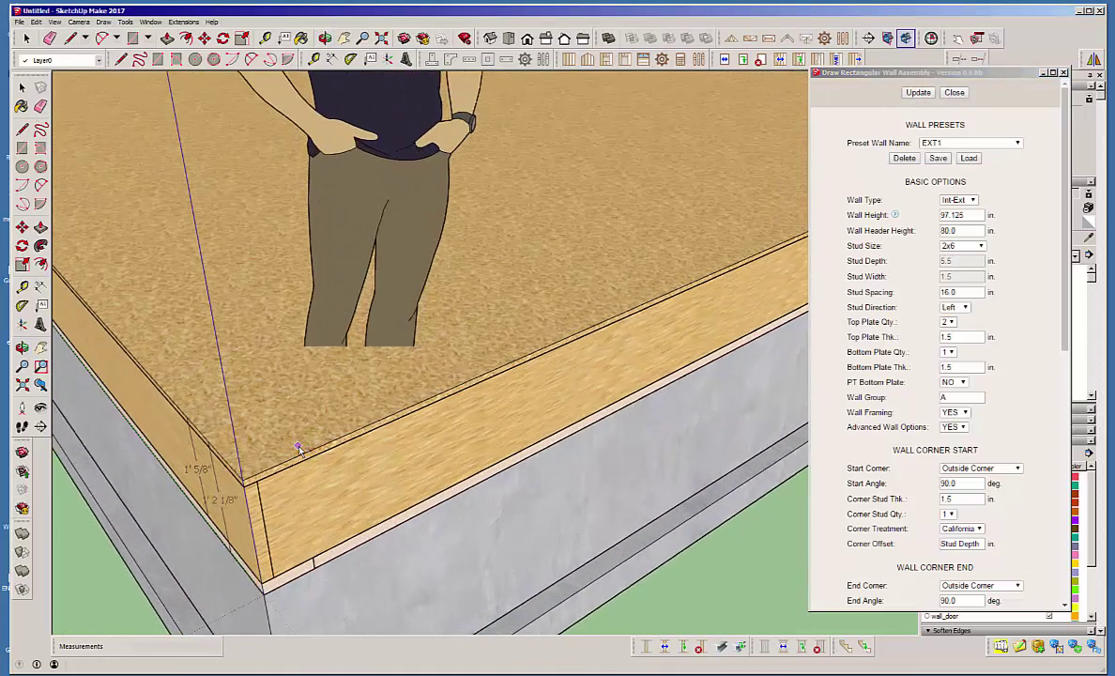
{"action": "left_click", "coordinate": [237, 486]}
{"action": "scroll", "coordinate": [428, 409], "scroll_direction": "down", "scroll_amount": 5}
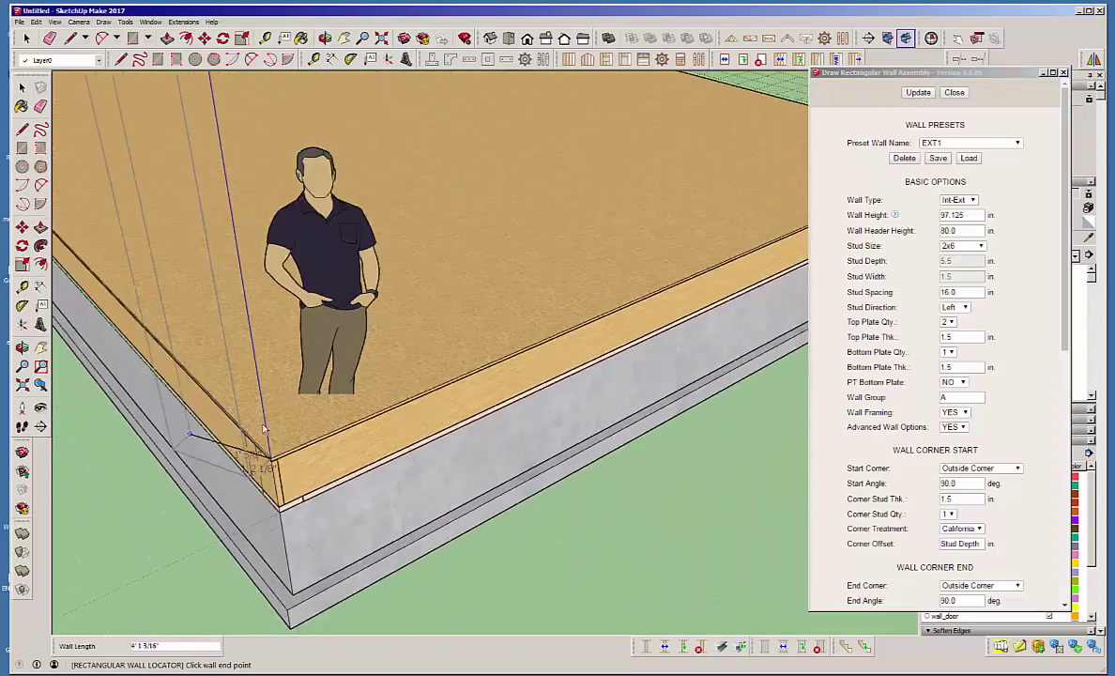
{"action": "scroll", "coordinate": [490, 364], "scroll_direction": "down", "scroll_amount": 2}
{"action": "middle_click_drag", "start_coordinate": [726, 320], "coordinate": [378, 419]}
{"action": "scroll", "coordinate": [206, 310], "scroll_direction": "down", "scroll_amount": 1}
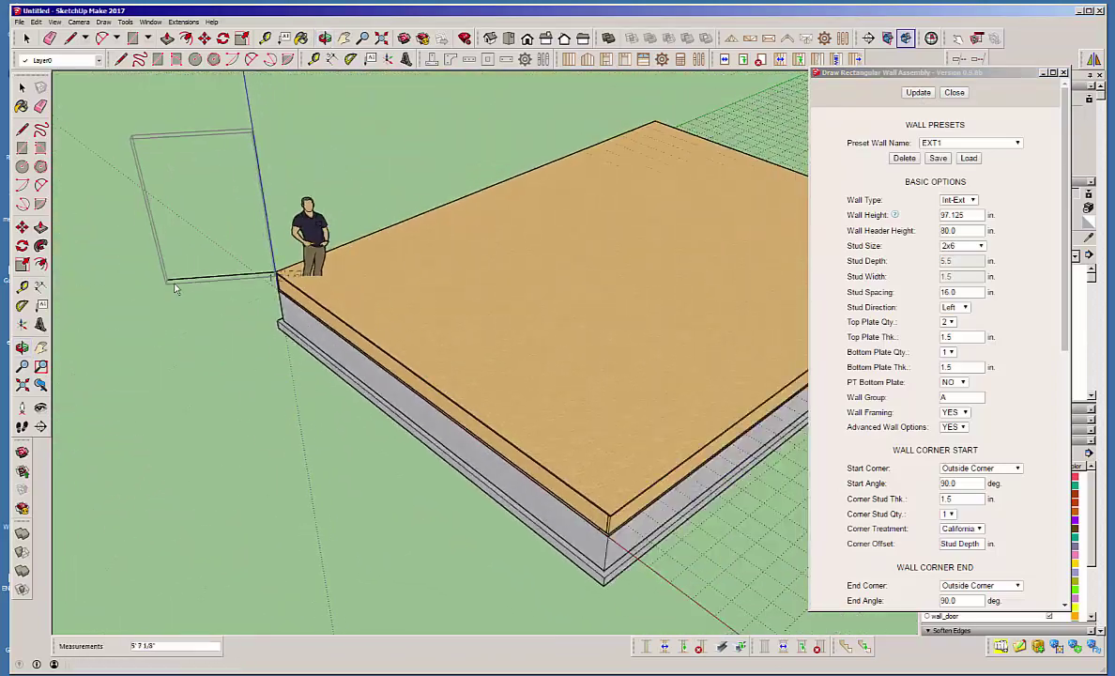
{"action": "scroll", "coordinate": [591, 512], "scroll_direction": "up", "scroll_amount": 1}
{"action": "scroll", "coordinate": [593, 515], "scroll_direction": "up", "scroll_amount": 5}
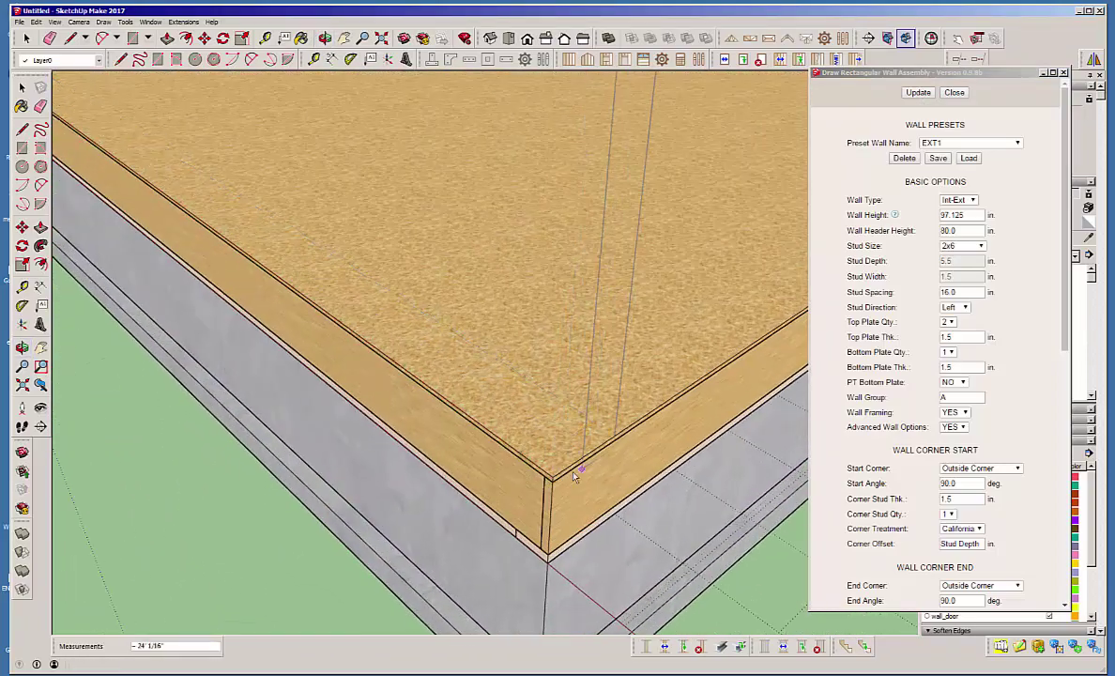
{"action": "left_click", "coordinate": [555, 480]}
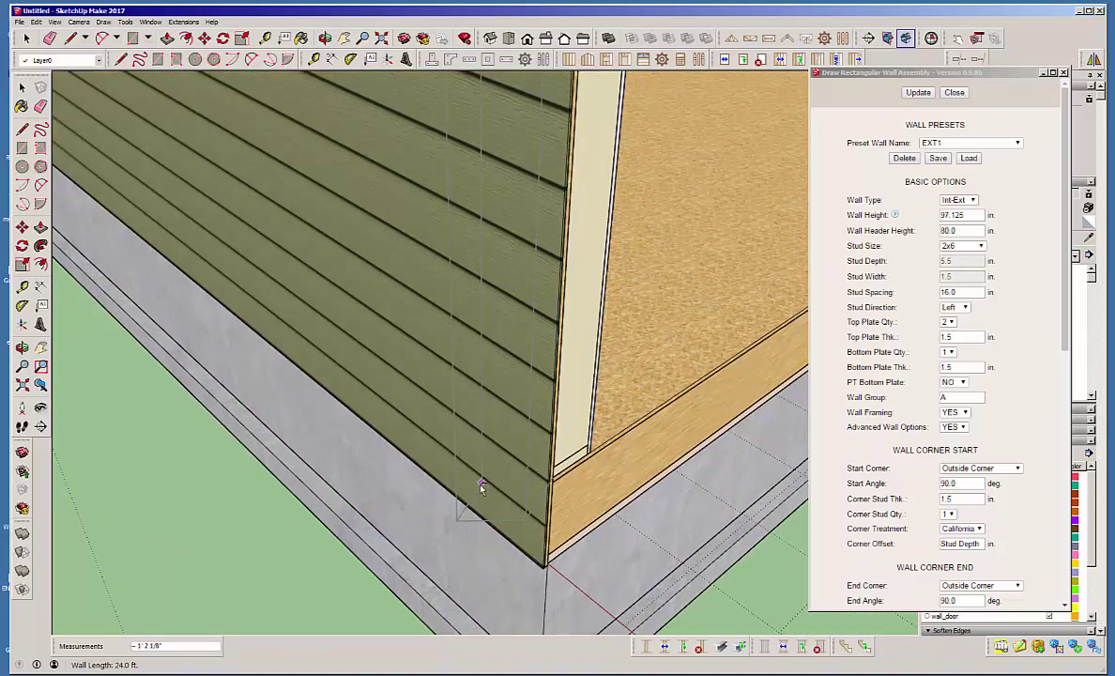
Draw the second exterior wall along the adjoining 32 ft floor edge, ending at the next corner
{"action": "middle_click_drag", "start_coordinate": [558, 513], "coordinate": [418, 475]}
{"action": "scroll", "coordinate": [417, 476], "scroll_direction": "down", "scroll_amount": 7}
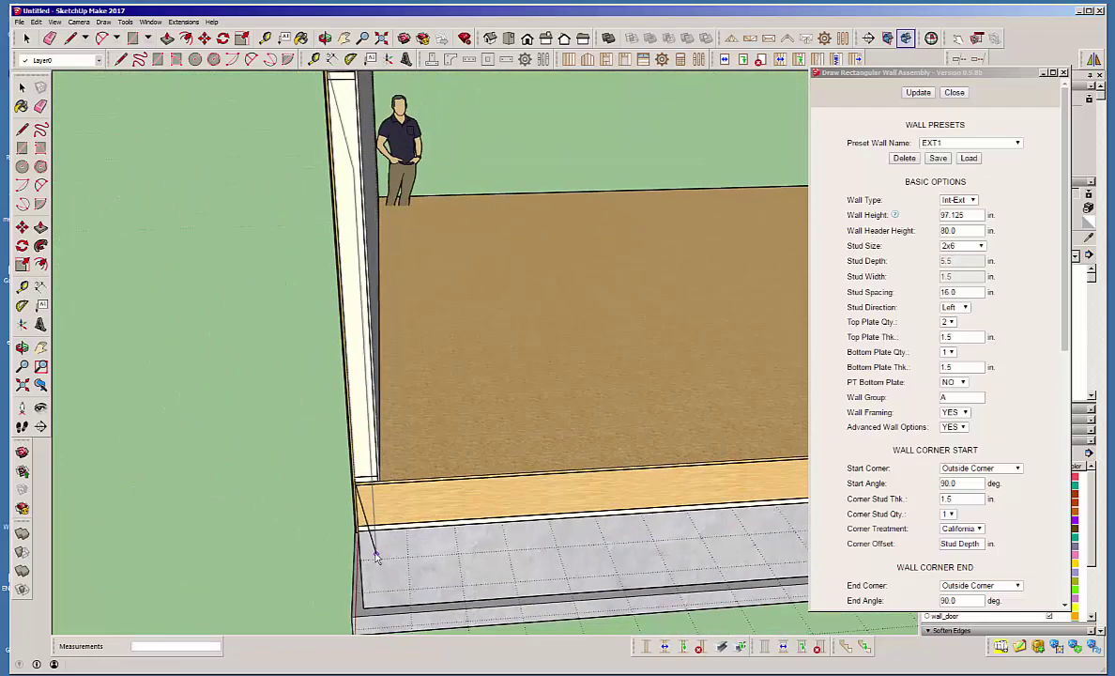
{"action": "middle_click_drag", "start_coordinate": [441, 375], "coordinate": [92, 347]}
{"action": "scroll", "coordinate": [92, 347], "scroll_direction": "down", "scroll_amount": 2}
{"action": "scroll", "coordinate": [695, 531], "scroll_direction": "up", "scroll_amount": 6}
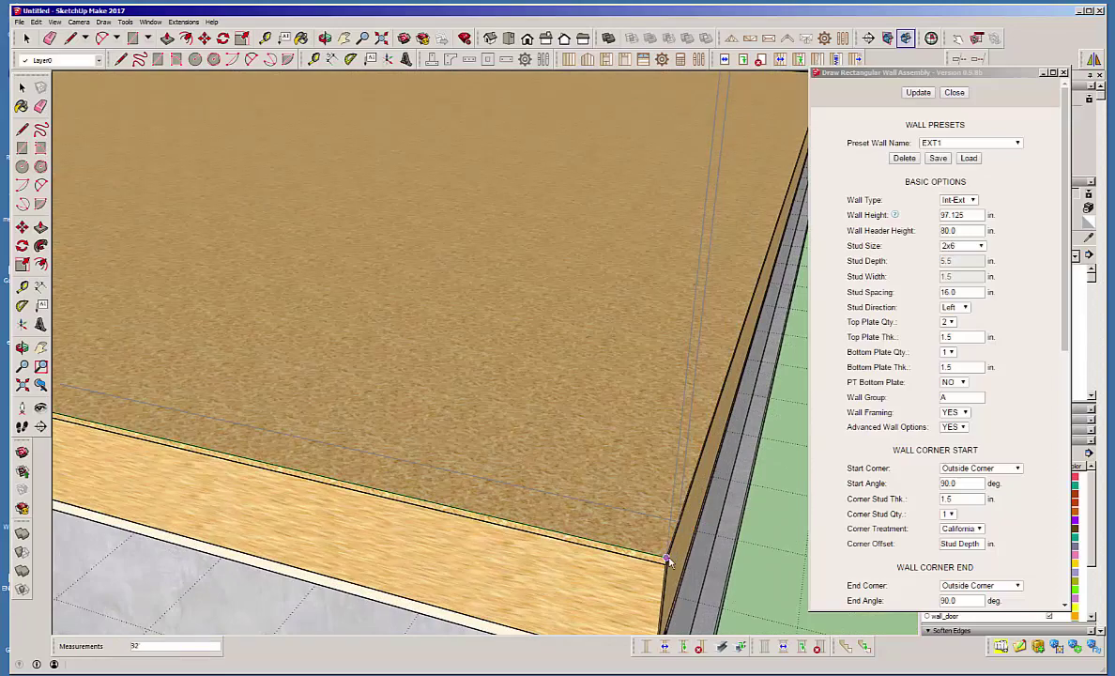
{"action": "left_click", "coordinate": [666, 558]}
Draw the third exterior wall, 24 ft long, along the short floor edge opposite the first wall
{"action": "middle_click_drag", "start_coordinate": [666, 558], "coordinate": [130, 474]}
{"action": "scroll", "coordinate": [129, 475], "scroll_direction": "down", "scroll_amount": 2}
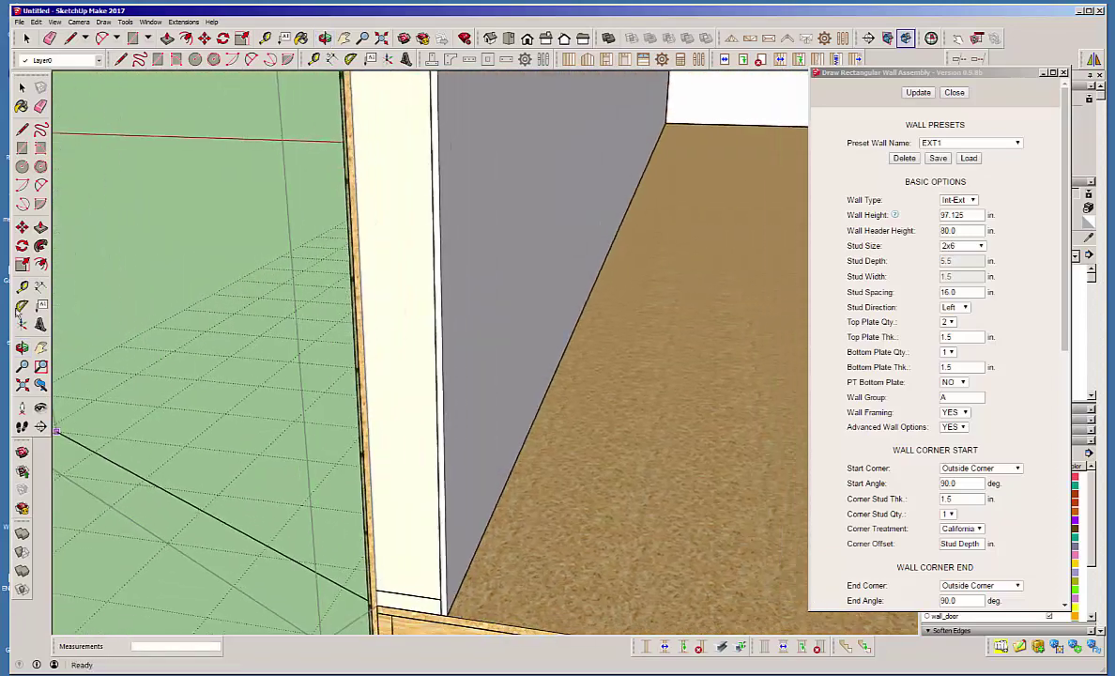
{"action": "scroll", "coordinate": [351, 398], "scroll_direction": "down", "scroll_amount": 5}
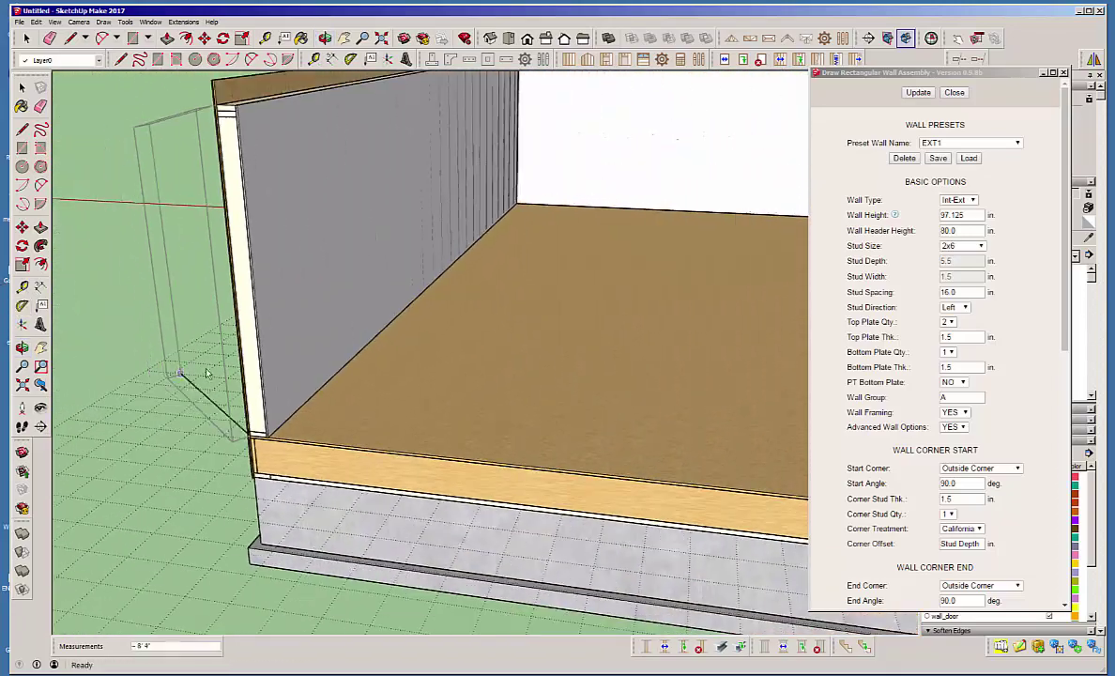
{"action": "scroll", "coordinate": [207, 372], "scroll_direction": "down", "scroll_amount": 1}
{"action": "middle_click_drag", "start_coordinate": [574, 403], "coordinate": [176, 357], "text": "shift"}
{"action": "scroll", "coordinate": [599, 464], "scroll_direction": "up", "scroll_amount": 2}
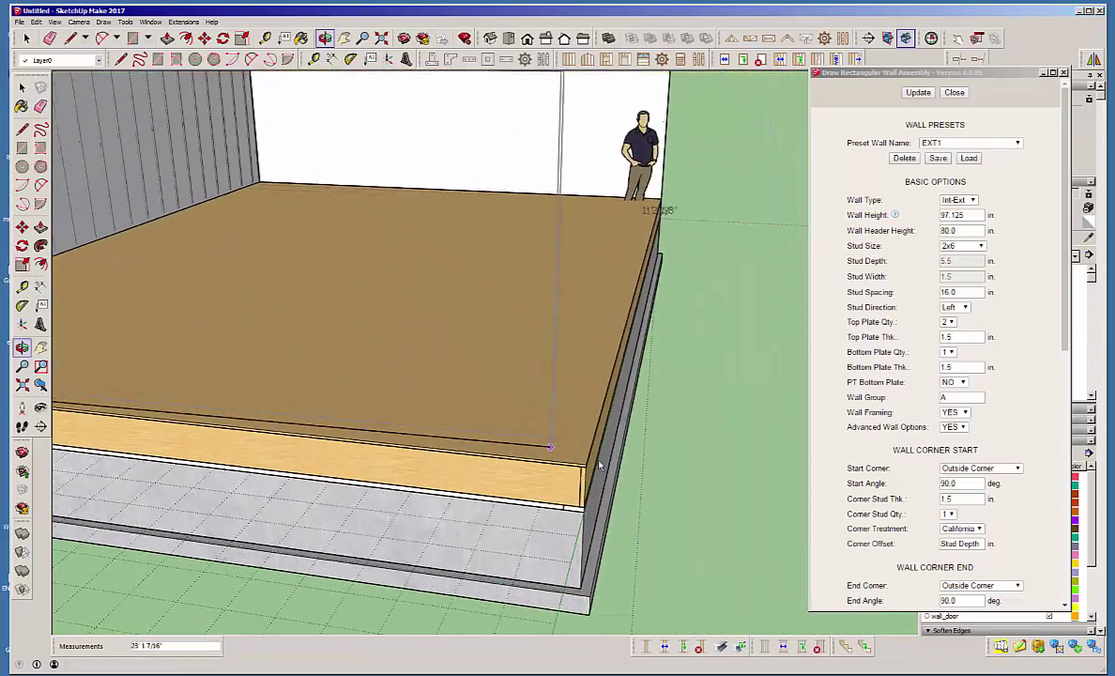
{"action": "scroll", "coordinate": [591, 469], "scroll_direction": "up", "scroll_amount": 4}
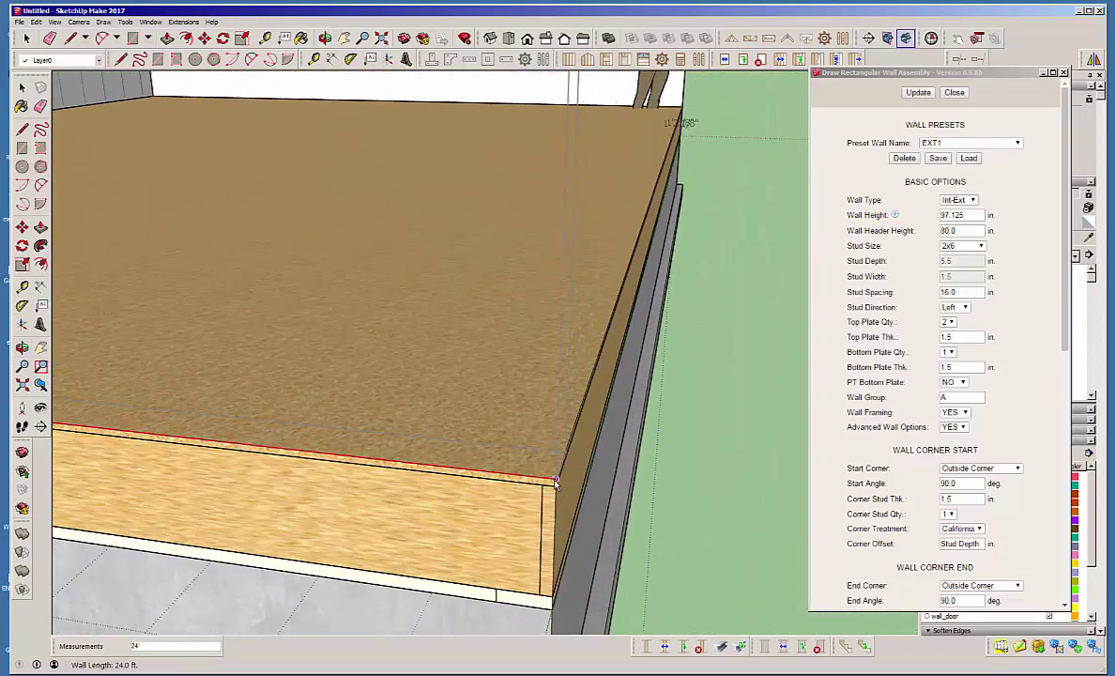
{"action": "left_click", "coordinate": [556, 480]}
Draw the fourth exterior wall, 32 ft long, along the remaining open floor edge to close the building perimeter
{"action": "middle_click_drag", "start_coordinate": [617, 475], "coordinate": [162, 410]}
{"action": "scroll", "coordinate": [127, 414], "scroll_direction": "down", "scroll_amount": 3}
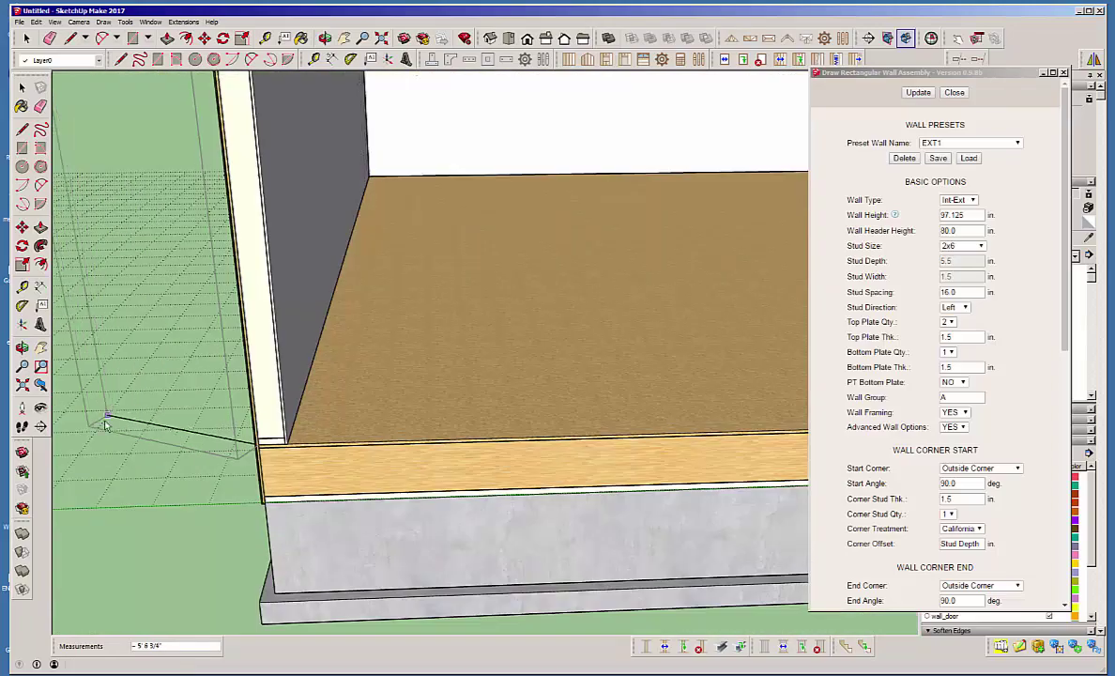
{"action": "scroll", "coordinate": [106, 422], "scroll_direction": "down", "scroll_amount": 4}
{"action": "middle_click_drag", "start_coordinate": [749, 436], "coordinate": [638, 487]}
{"action": "scroll", "coordinate": [638, 486], "scroll_direction": "up", "scroll_amount": 3}
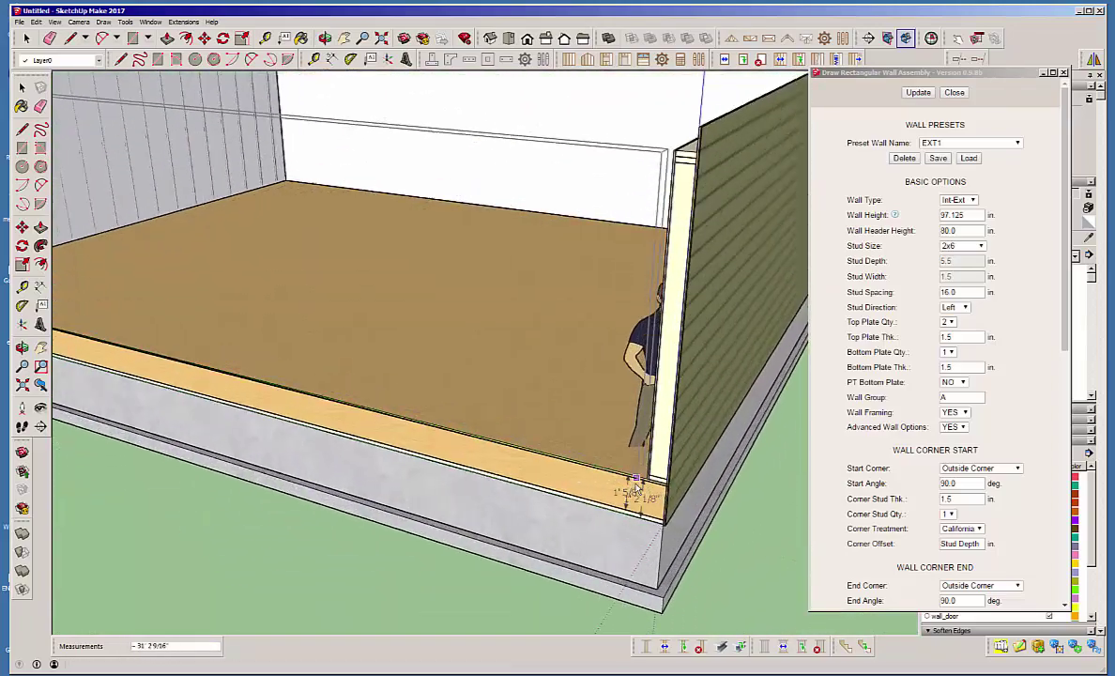
{"action": "scroll", "coordinate": [636, 483], "scroll_direction": "up", "scroll_amount": 6}
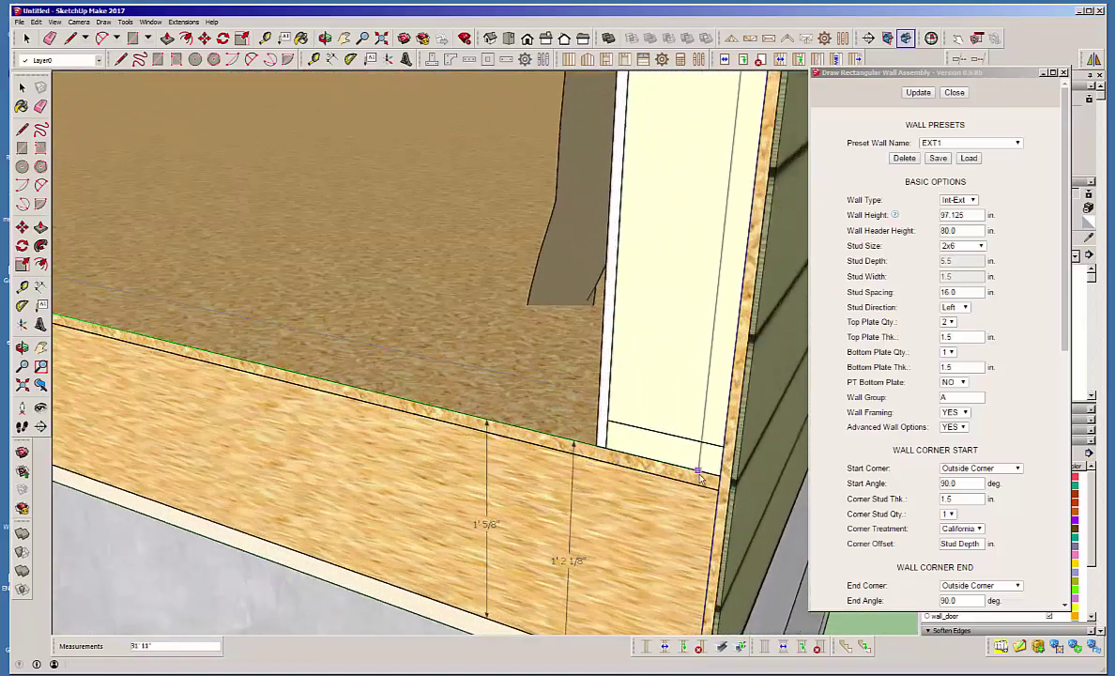
{"action": "left_click", "coordinate": [668, 473]}
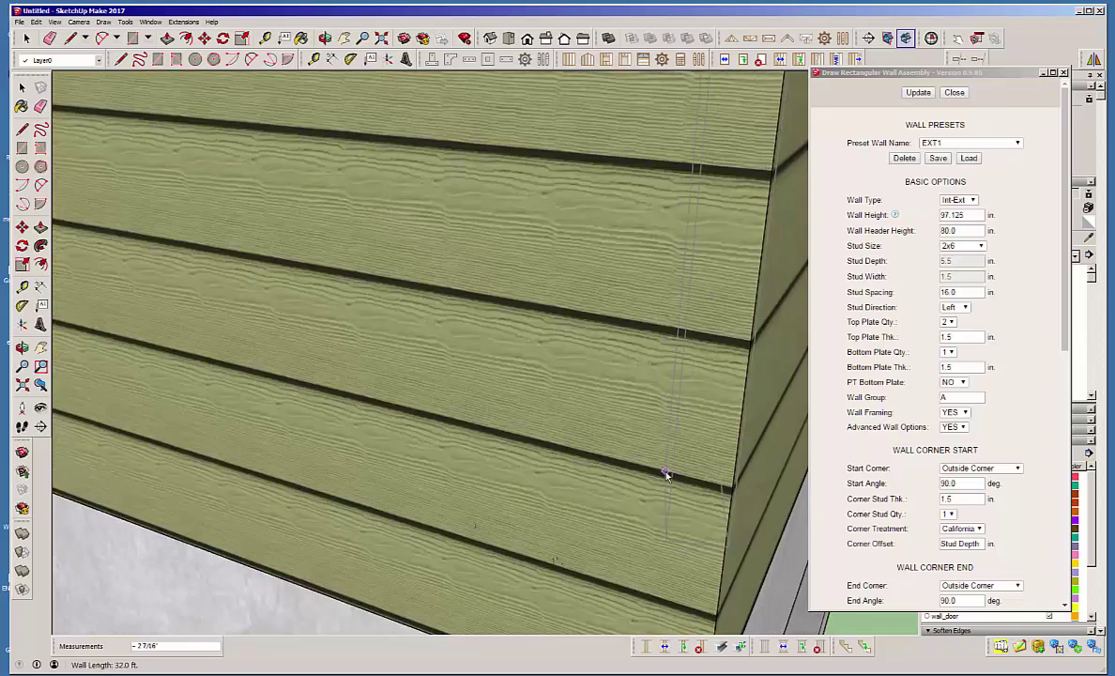
{"action": "scroll", "coordinate": [591, 488], "scroll_direction": "down", "scroll_amount": 2}
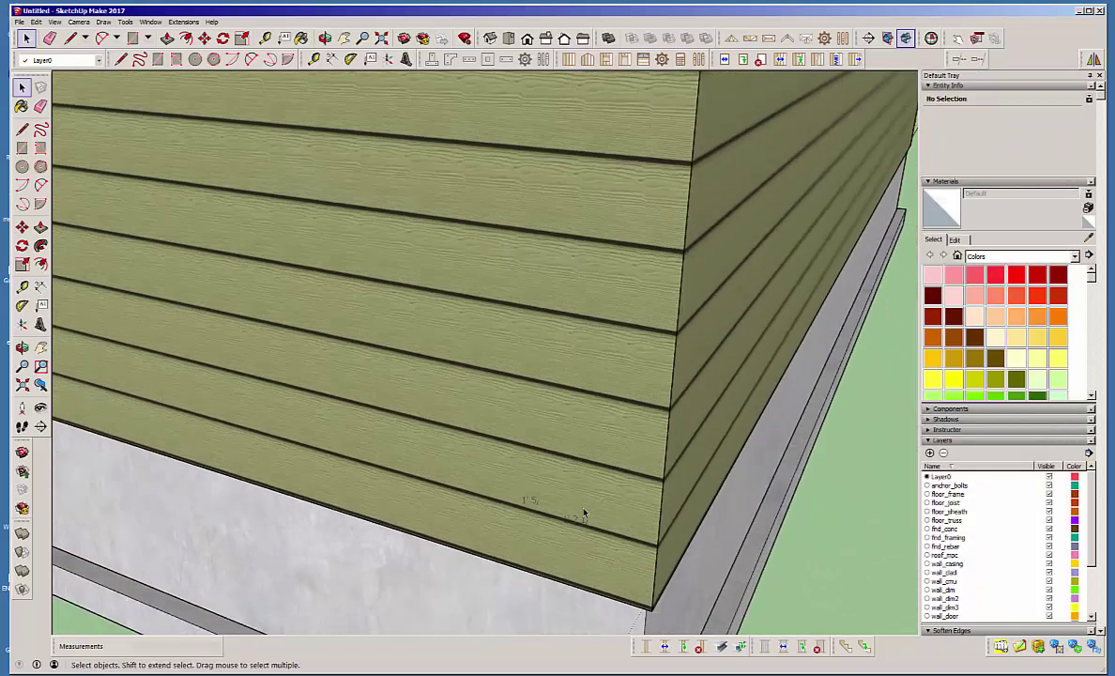
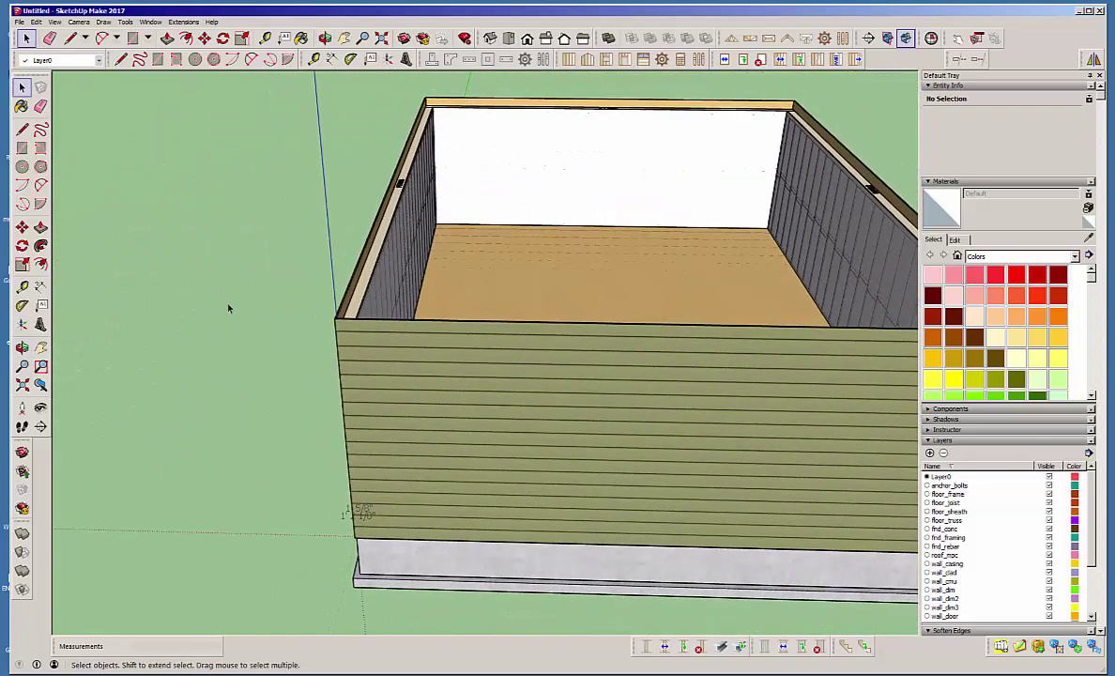
Hide the wall_clad, wall_sheath and wall_gypsum layers so that only the wall framing shows
{"action": "scroll", "coordinate": [225, 314], "scroll_direction": "down", "scroll_amount": 4}
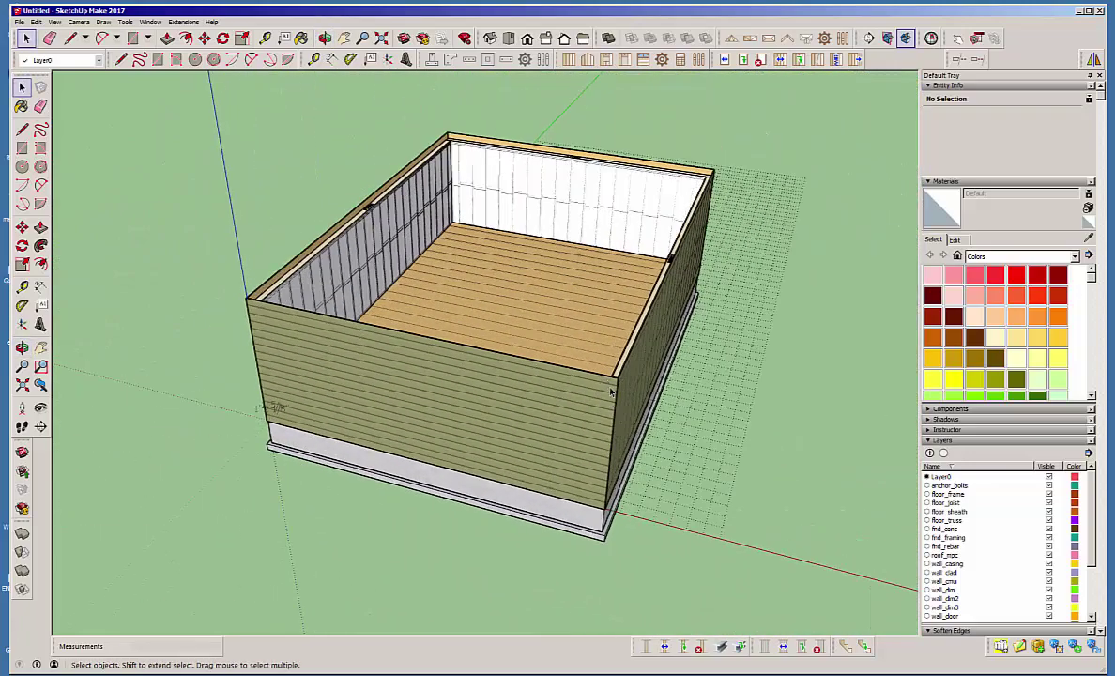
{"action": "scroll", "coordinate": [611, 393], "scroll_direction": "up", "scroll_amount": 5}
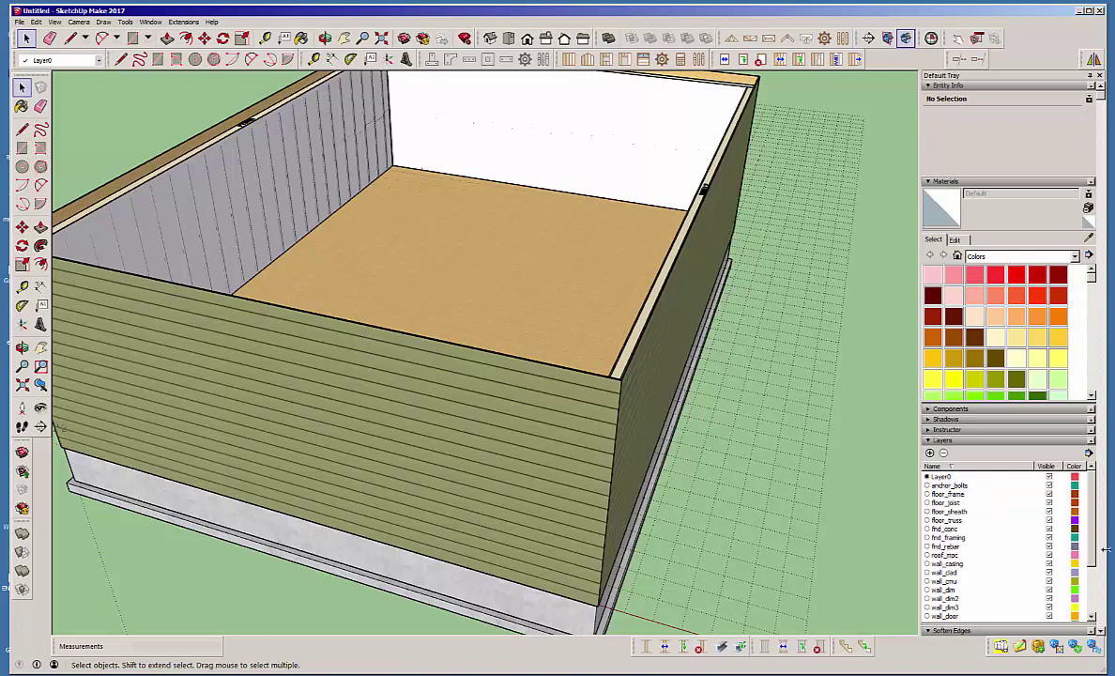
{"action": "left_click_drag", "start_coordinate": [1094, 522], "coordinate": [1096, 568]}
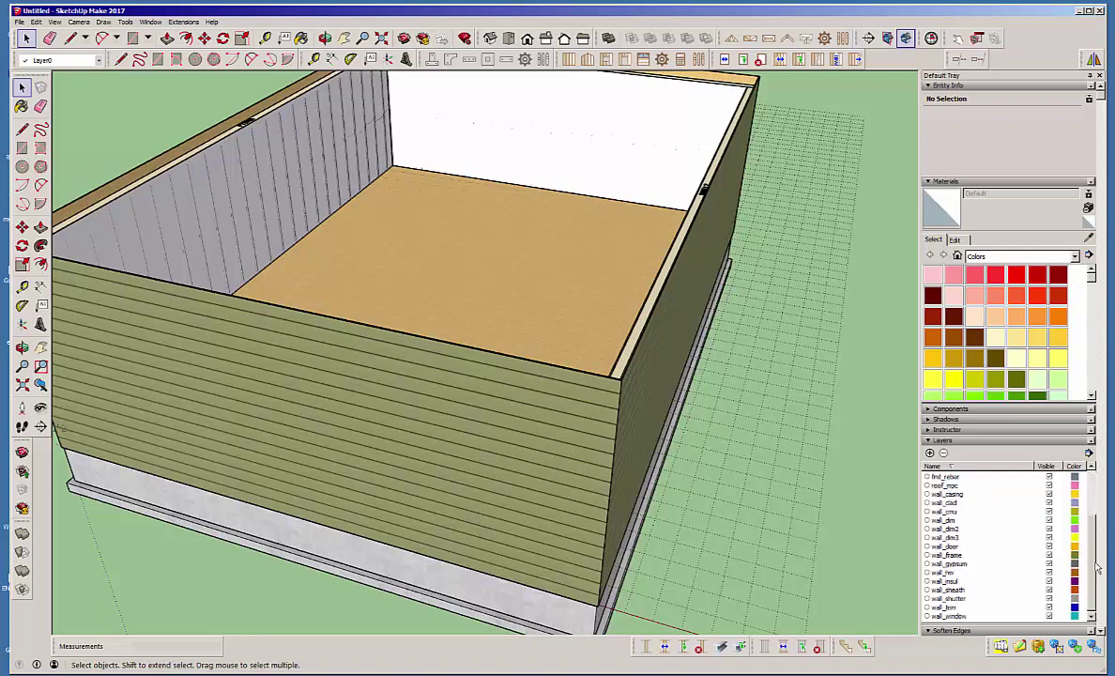
{"action": "left_click", "coordinate": [1048, 504]}
{"action": "left_click_drag", "start_coordinate": [1090, 541], "coordinate": [1109, 556]}
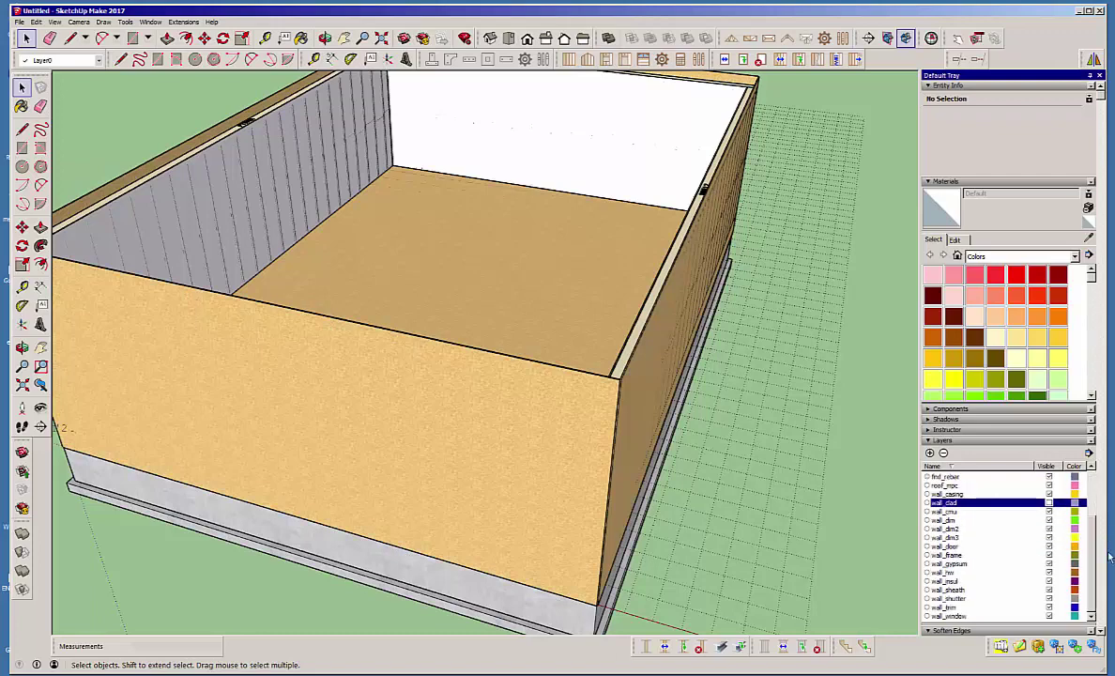
{"action": "left_click", "coordinate": [1049, 590]}
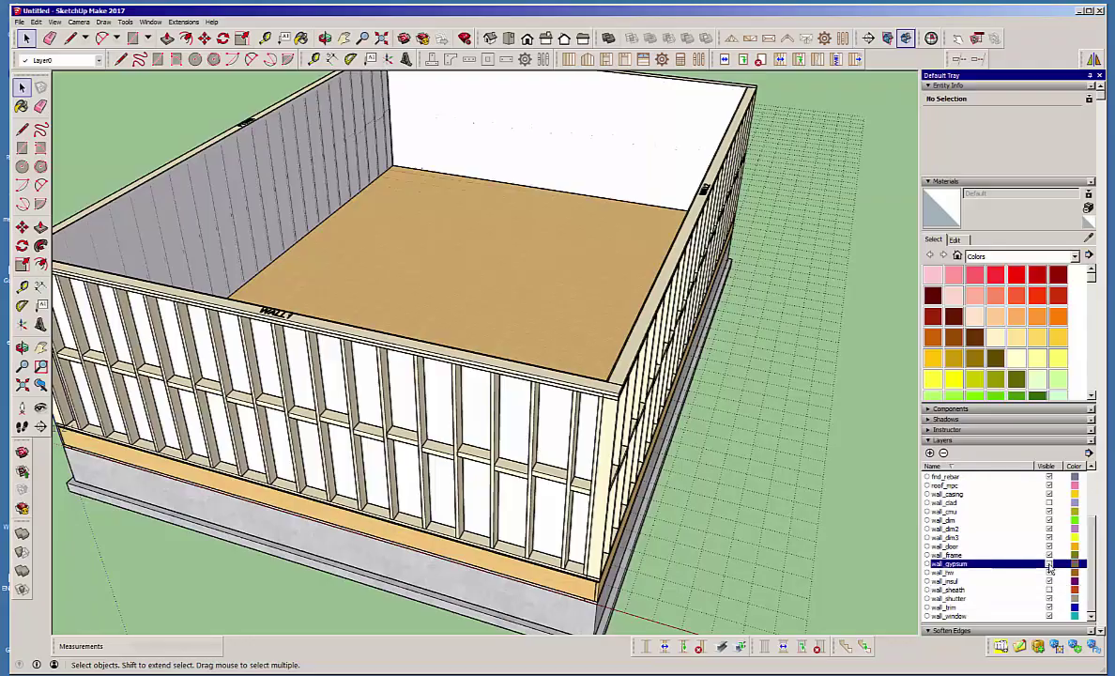
{"action": "left_click", "coordinate": [1050, 564]}
Start a rectangular TJI floor and place its first front corner on the outer top-plate corner of the short front wall
{"action": "middle_click_drag", "start_coordinate": [420, 443], "coordinate": [672, 363]}
{"action": "scroll", "coordinate": [673, 361], "scroll_direction": "down", "scroll_amount": 3}
{"action": "middle_click_drag", "start_coordinate": [451, 361], "coordinate": [103, 376]}
{"action": "middle_click_drag", "start_coordinate": [657, 404], "coordinate": [439, 421]}
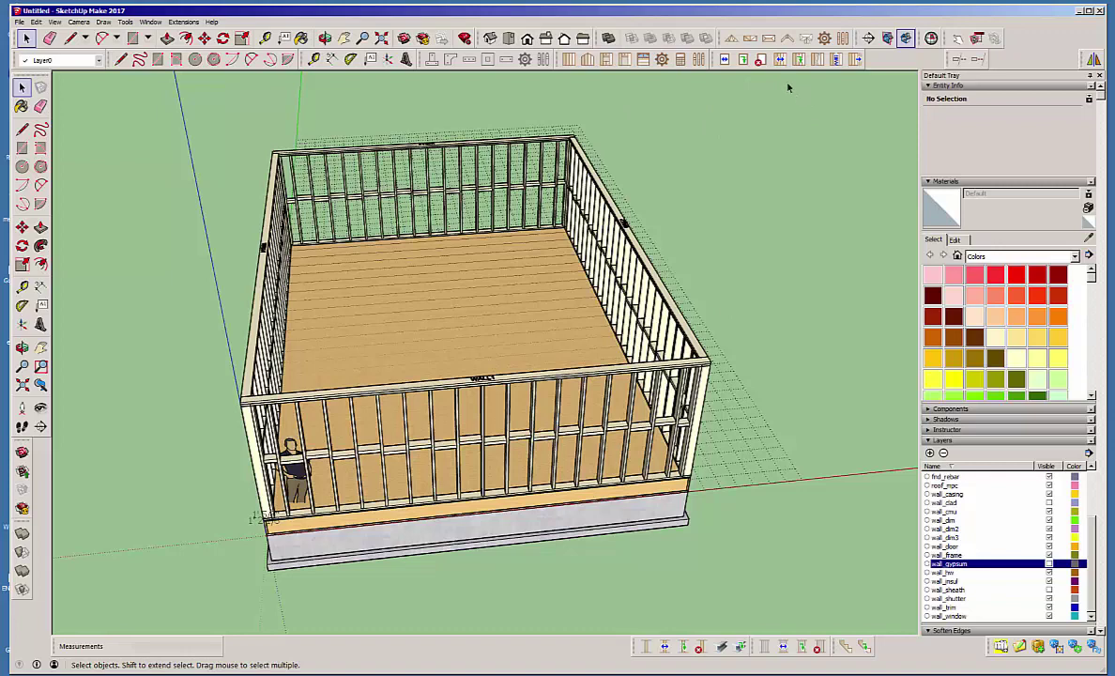
{"action": "left_click", "coordinate": [749, 38]}
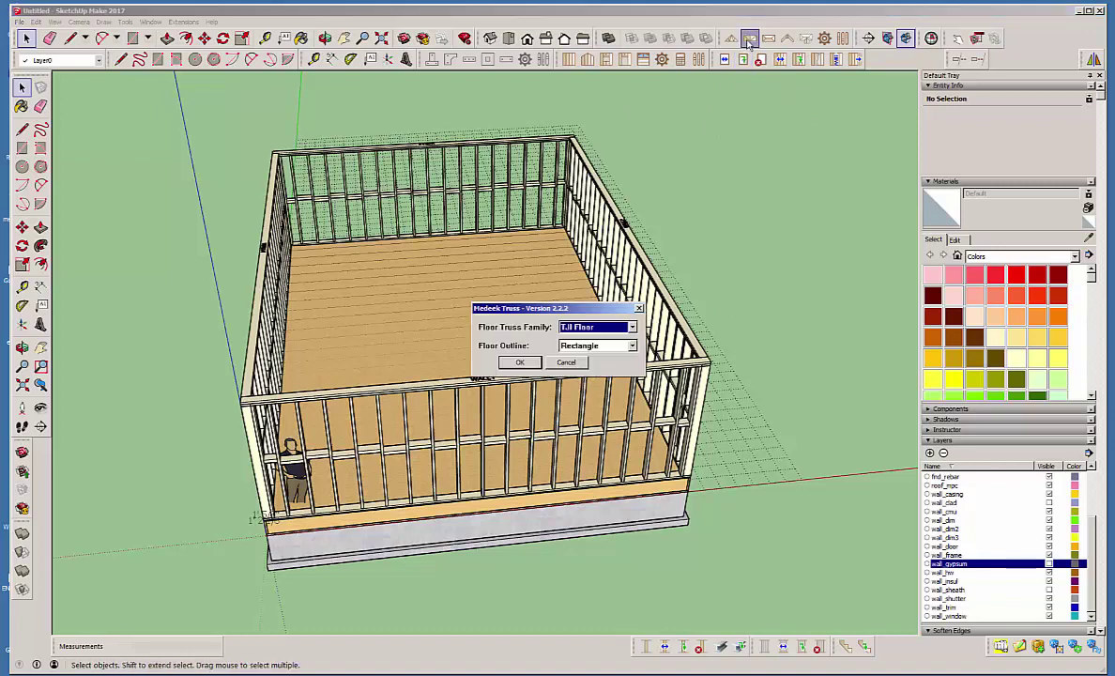
{"action": "left_click", "coordinate": [522, 363]}
{"action": "middle_click_drag", "start_coordinate": [326, 364], "coordinate": [147, 342]}
{"action": "scroll", "coordinate": [183, 298], "scroll_direction": "up", "scroll_amount": 5}
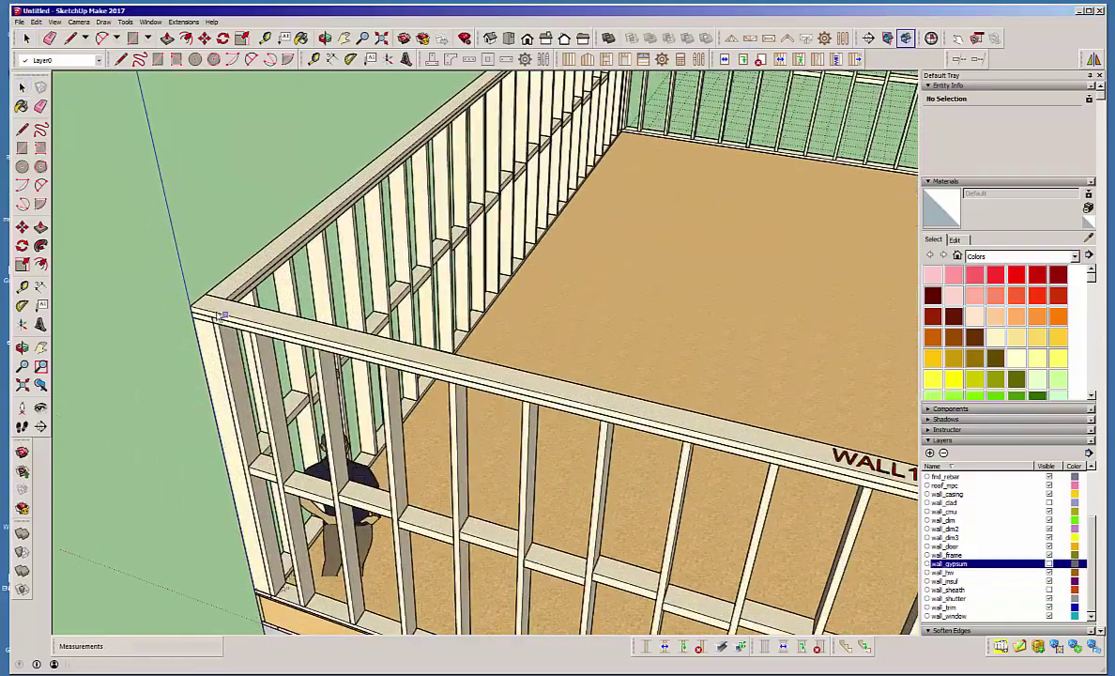
{"action": "left_click", "coordinate": [190, 302]}
Define the upper floor's 24 ft span and 32 ft length by placing the second front corner and the rear corner on the top plates
{"action": "scroll", "coordinate": [103, 289], "scroll_direction": "down", "scroll_amount": 4}
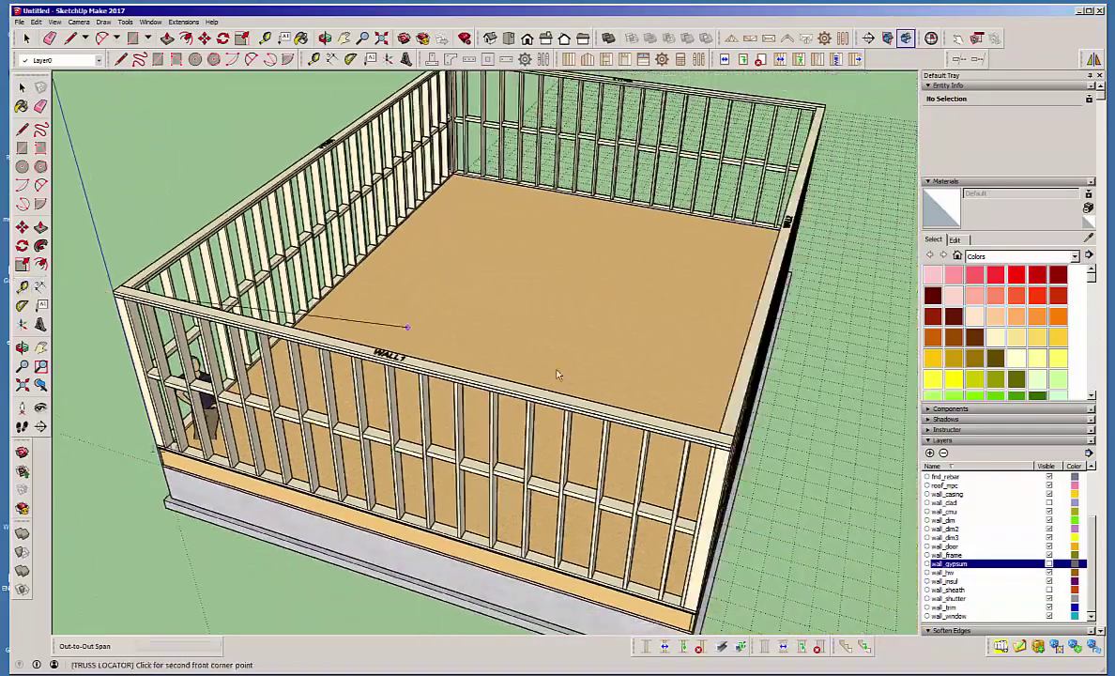
{"action": "middle_click_drag", "start_coordinate": [630, 388], "coordinate": [525, 418]}
{"action": "scroll", "coordinate": [527, 417], "scroll_direction": "up", "scroll_amount": 3}
{"action": "scroll", "coordinate": [520, 486], "scroll_direction": "up", "scroll_amount": 3}
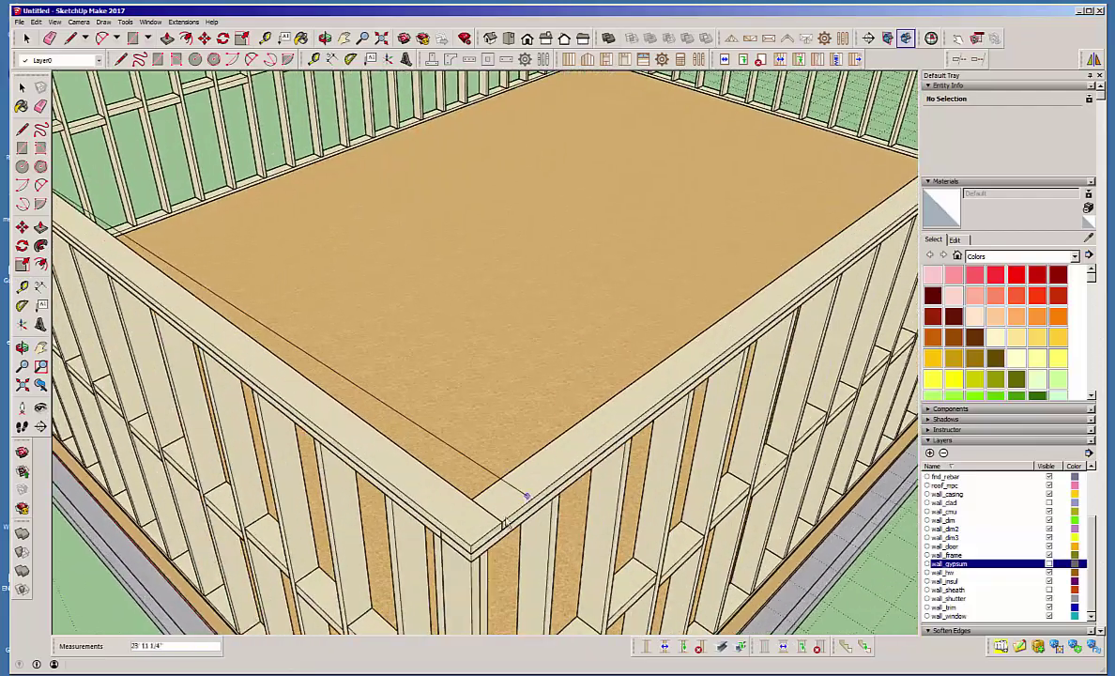
{"action": "left_click", "coordinate": [472, 548]}
{"action": "scroll", "coordinate": [696, 304], "scroll_direction": "down", "scroll_amount": 6}
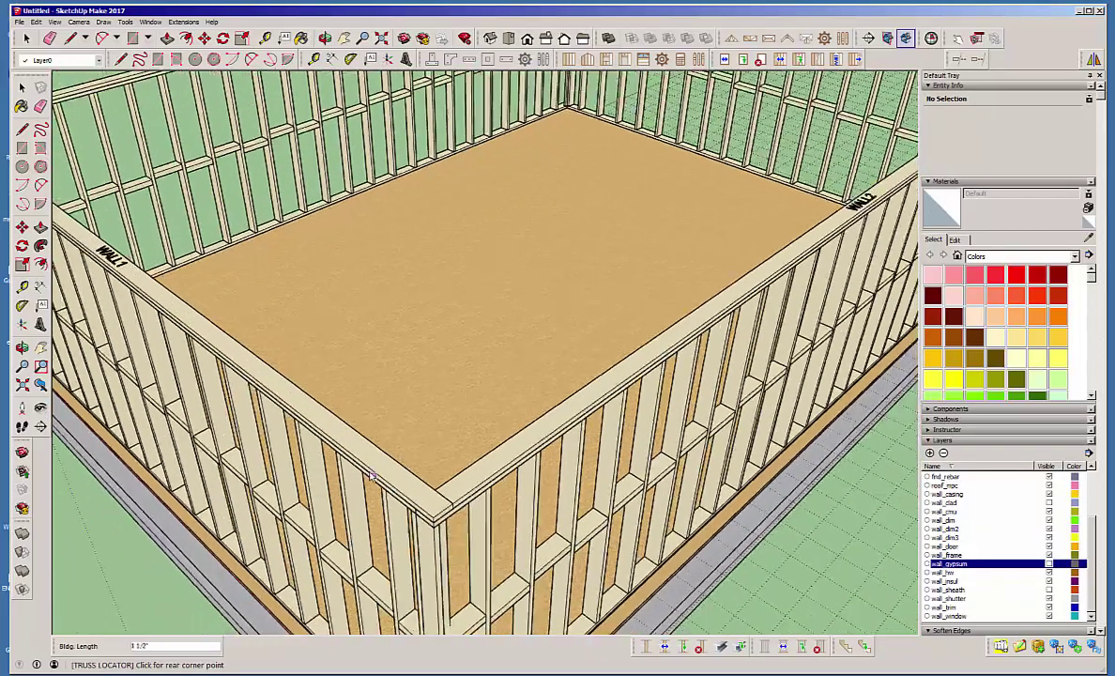
{"action": "scroll", "coordinate": [582, 450], "scroll_direction": "up", "scroll_amount": 8}
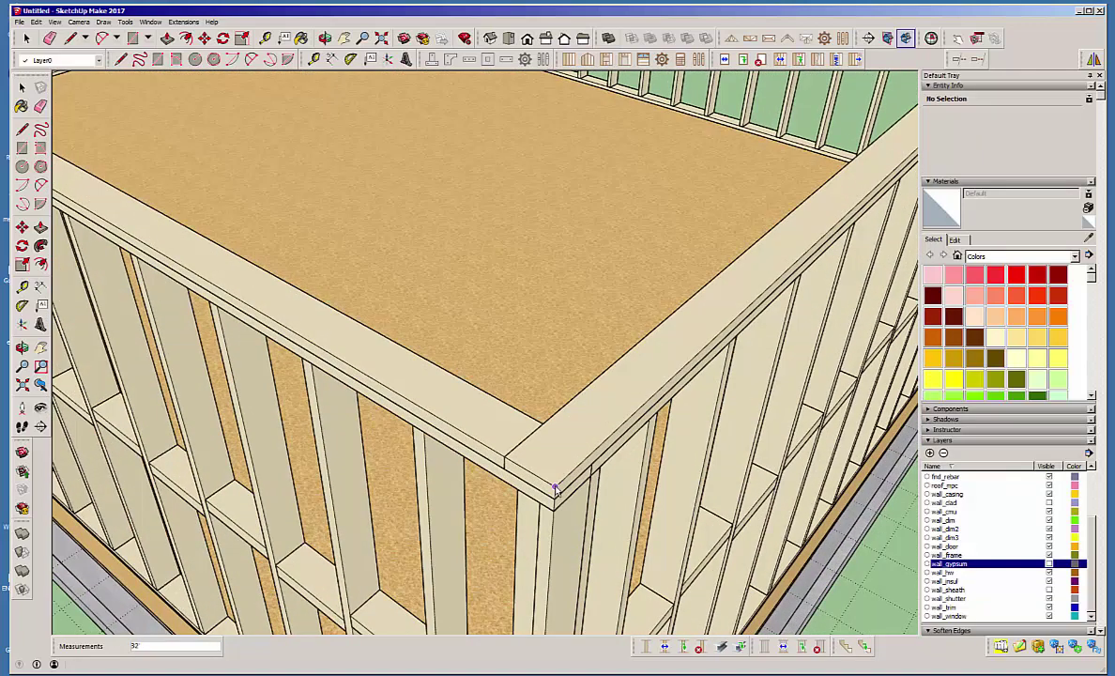
{"action": "left_click", "coordinate": [555, 489]}
Generate the upper floor with TJI 110-11.875 joists, a 1.25 in rimboard, 3/4 in sheathing and no sill plate
{"action": "left_click", "coordinate": [632, 307]}
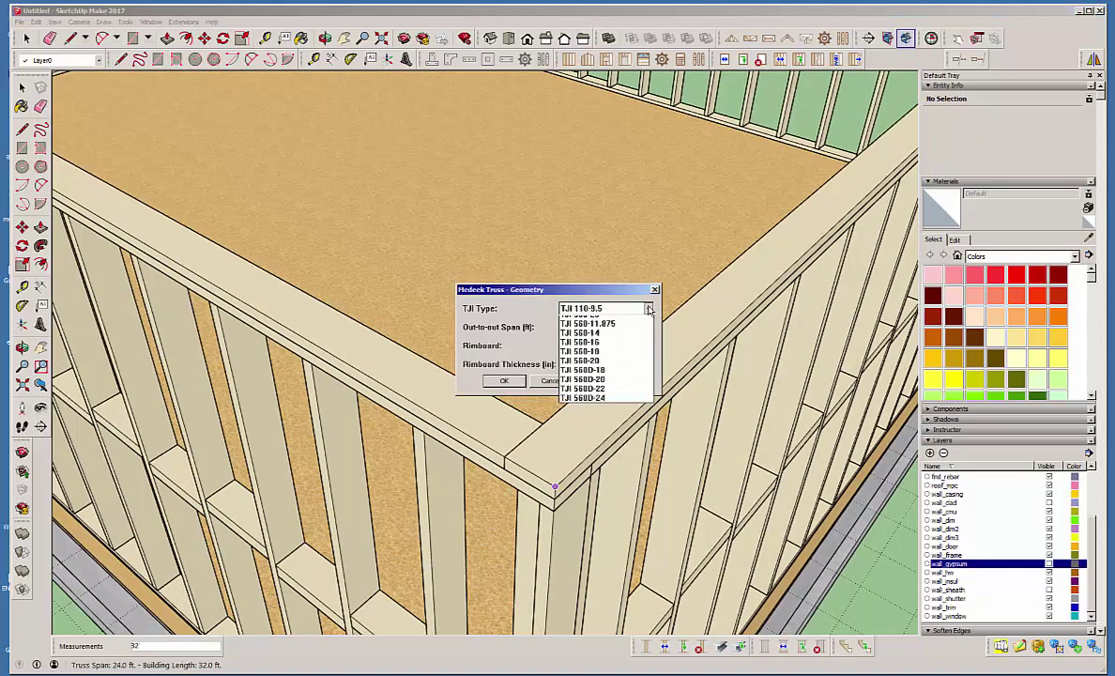
{"action": "left_click", "coordinate": [635, 326]}
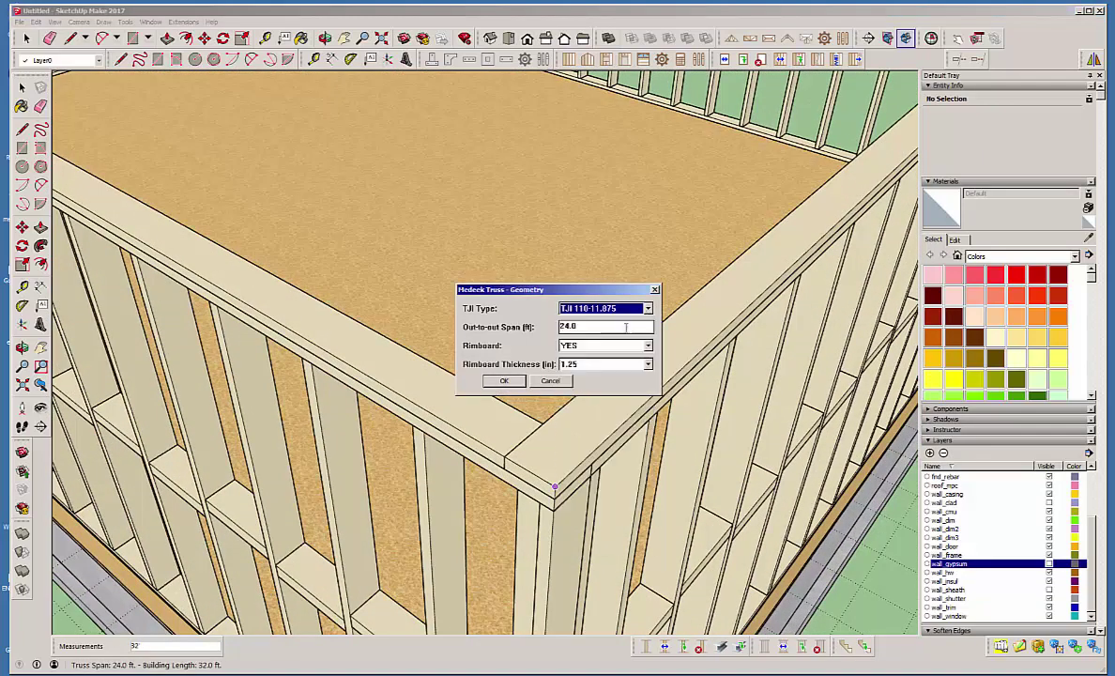
{"action": "left_click", "coordinate": [505, 380]}
{"action": "left_click", "coordinate": [527, 371]}
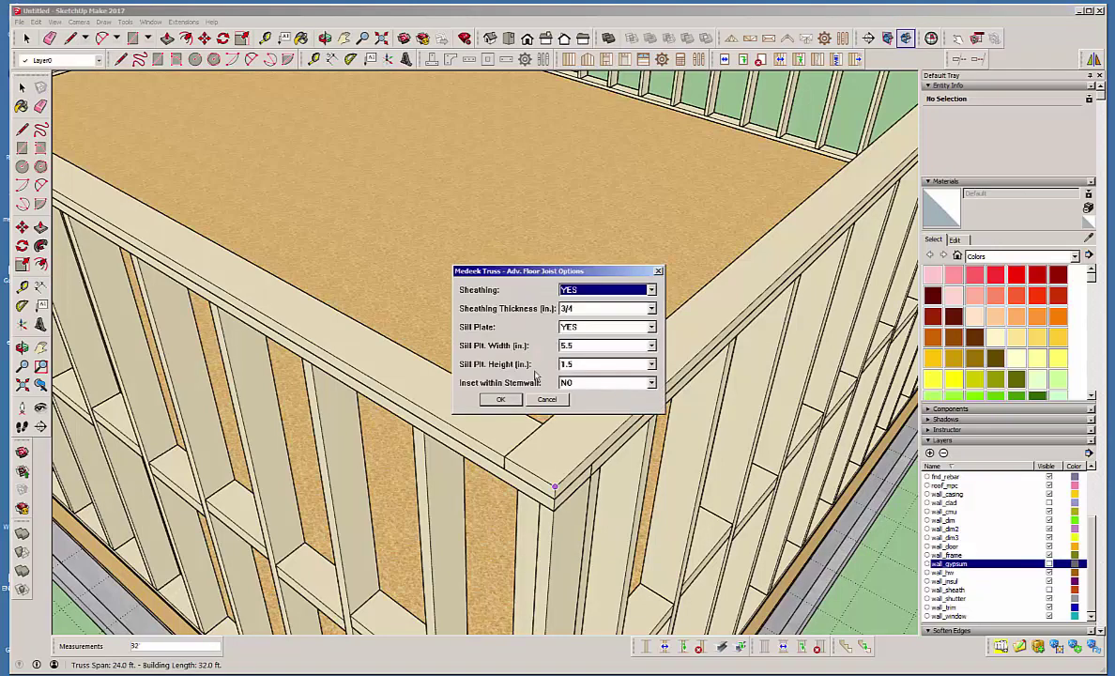
{"action": "left_click", "coordinate": [593, 327]}
{"action": "left_click", "coordinate": [591, 346]}
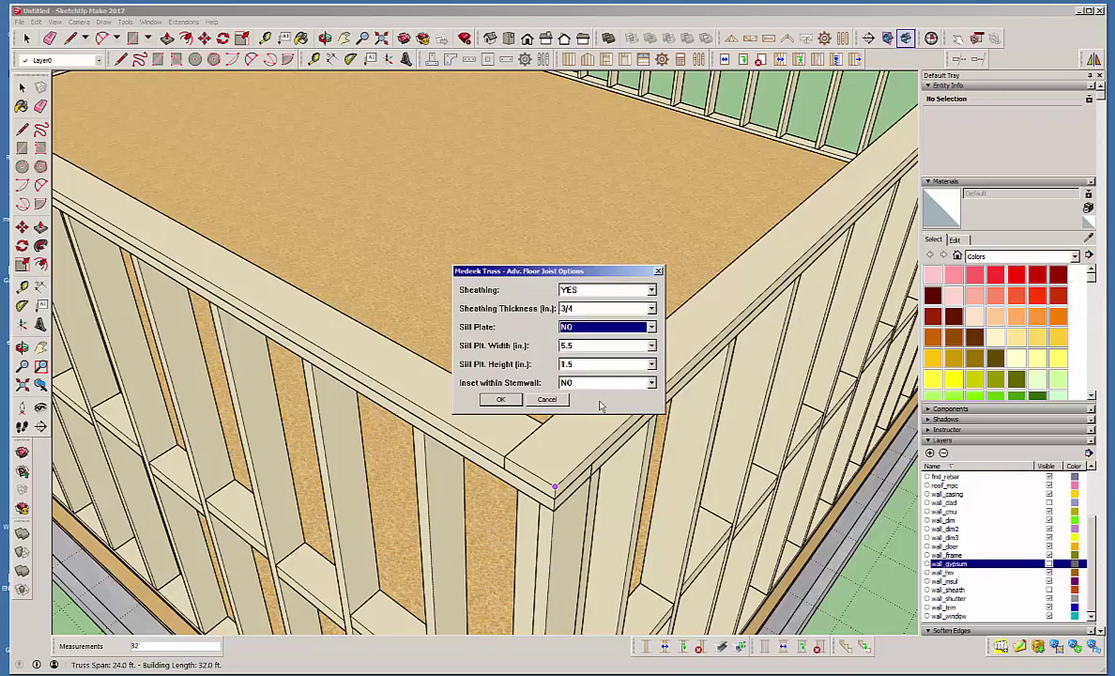
{"action": "left_click", "coordinate": [510, 403]}
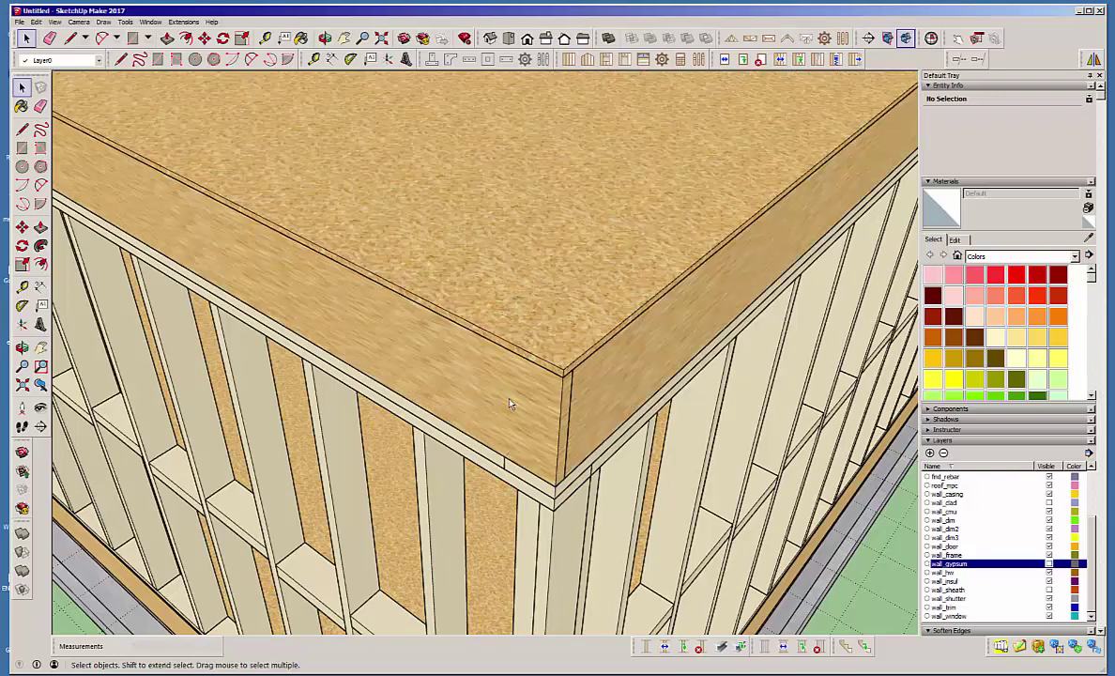
Start a new rectangular wall for the upper storey and set its sheathing vertical offsets to 0 at the top and 6.3125 in at the bottom
{"action": "scroll", "coordinate": [641, 419], "scroll_direction": "down", "scroll_amount": 2}
{"action": "scroll", "coordinate": [642, 421], "scroll_direction": "down", "scroll_amount": 6}
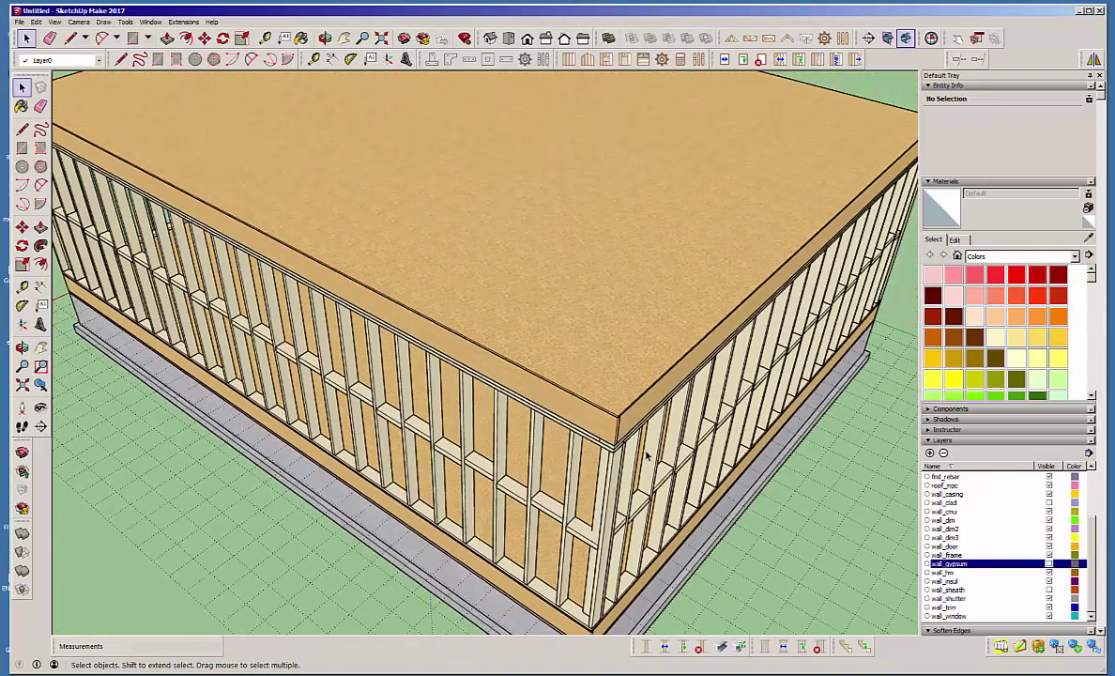
{"action": "middle_click_drag", "start_coordinate": [418, 394], "coordinate": [985, 215]}
{"action": "middle_click_drag", "start_coordinate": [601, 282], "coordinate": [648, 444]}
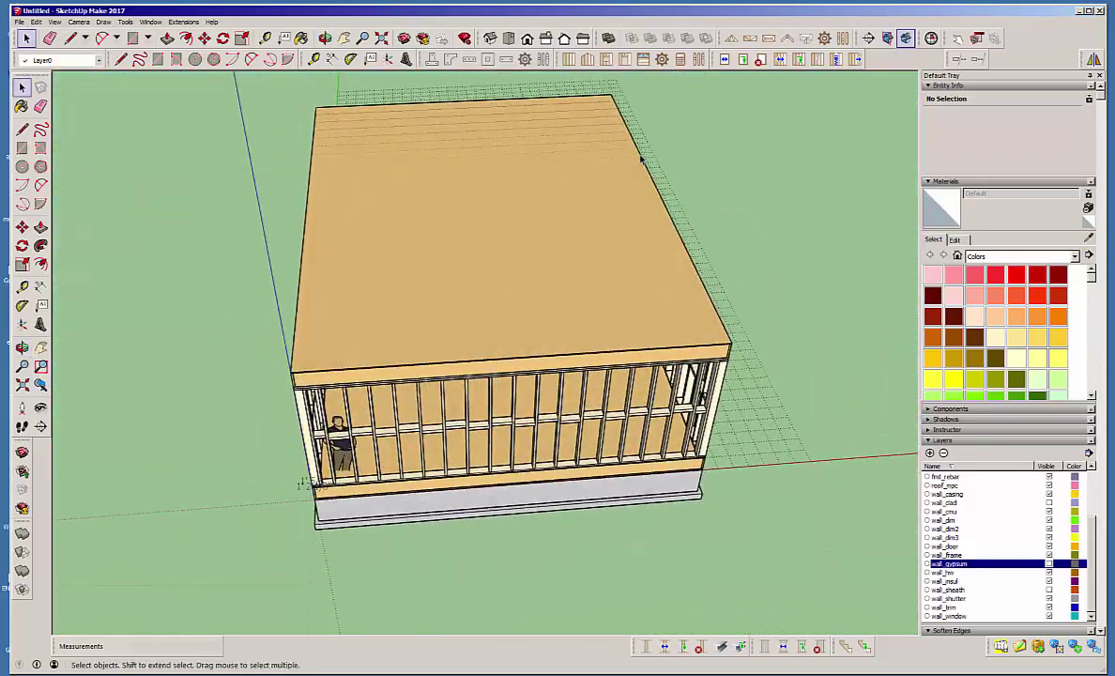
{"action": "left_click", "coordinate": [525, 58]}
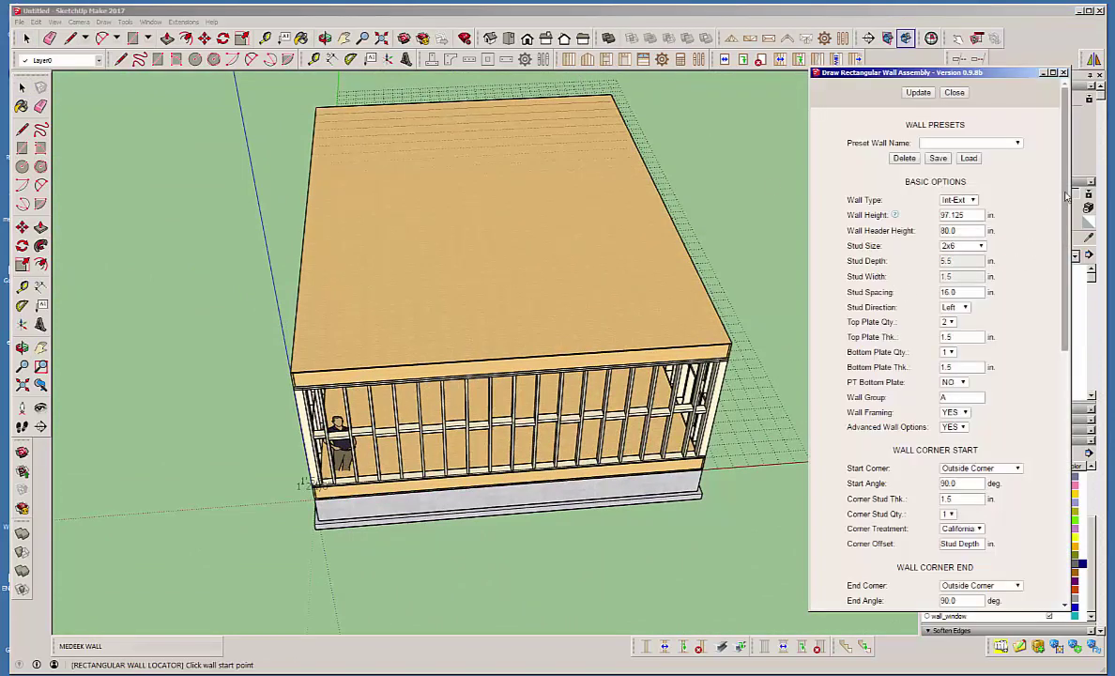
{"action": "left_click_drag", "start_coordinate": [1066, 194], "coordinate": [1049, 324]}
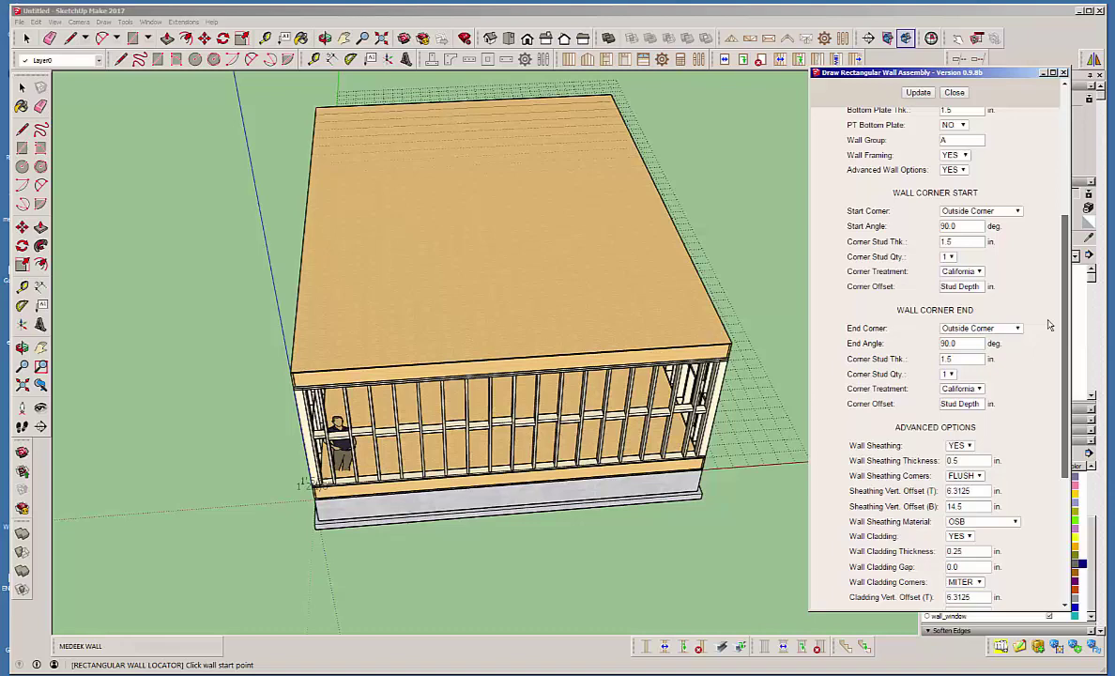
{"action": "scroll", "coordinate": [1044, 348], "scroll_direction": "down", "scroll_amount": 2}
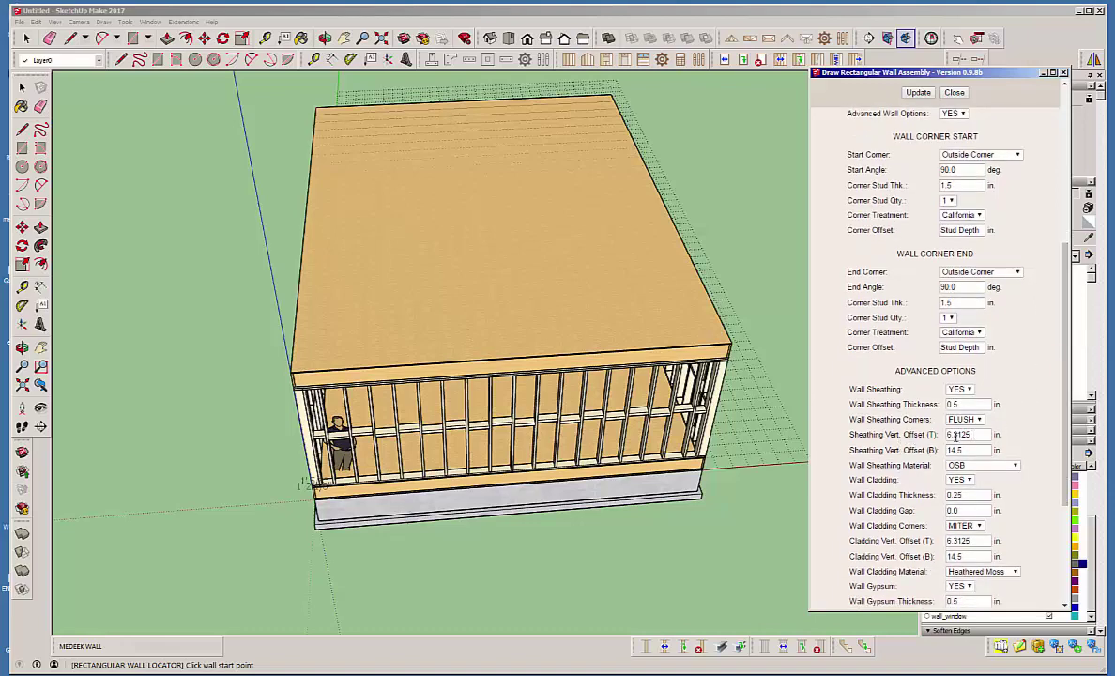
{"action": "left_click_drag", "start_coordinate": [984, 433], "coordinate": [893, 434]}
{"action": "key", "text": "ctrl+c"}
{"action": "left_click", "coordinate": [966, 449]}
{"action": "key", "text": "ctrl+v"}
{"action": "left_click_drag", "start_coordinate": [984, 435], "coordinate": [934, 432]}
{"action": "type", "text": "0"}
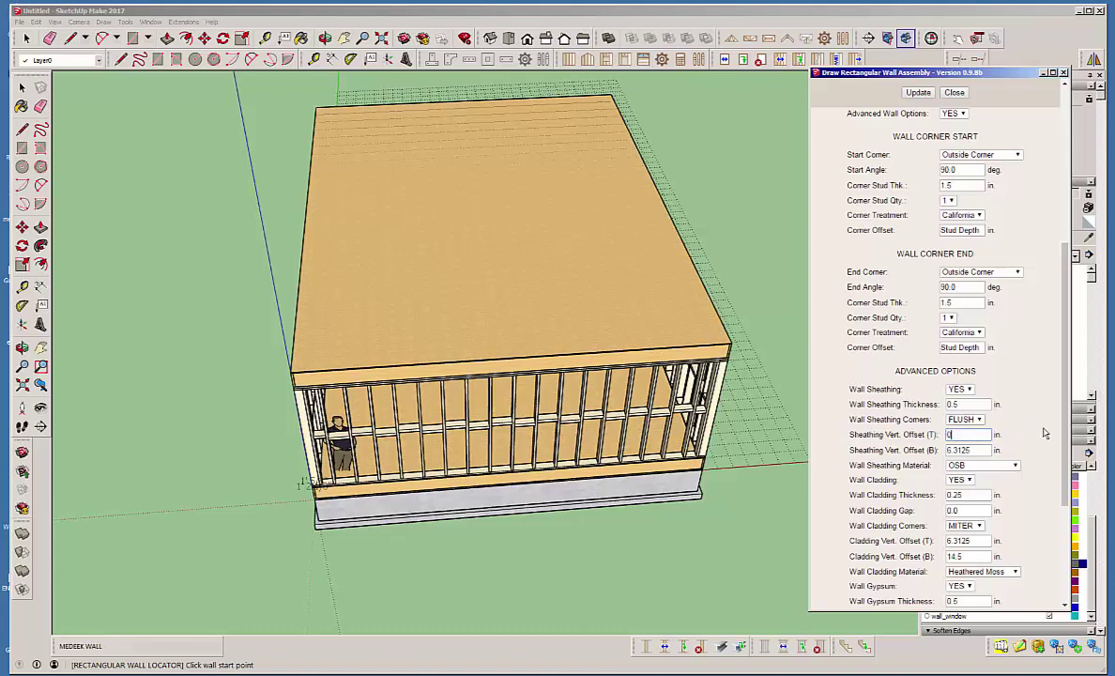
Set the wall cladding's vertical offsets to 0 at the top and 6.3125 in at the bottom
{"action": "scroll", "coordinate": [1065, 483], "scroll_direction": "down", "scroll_amount": 5}
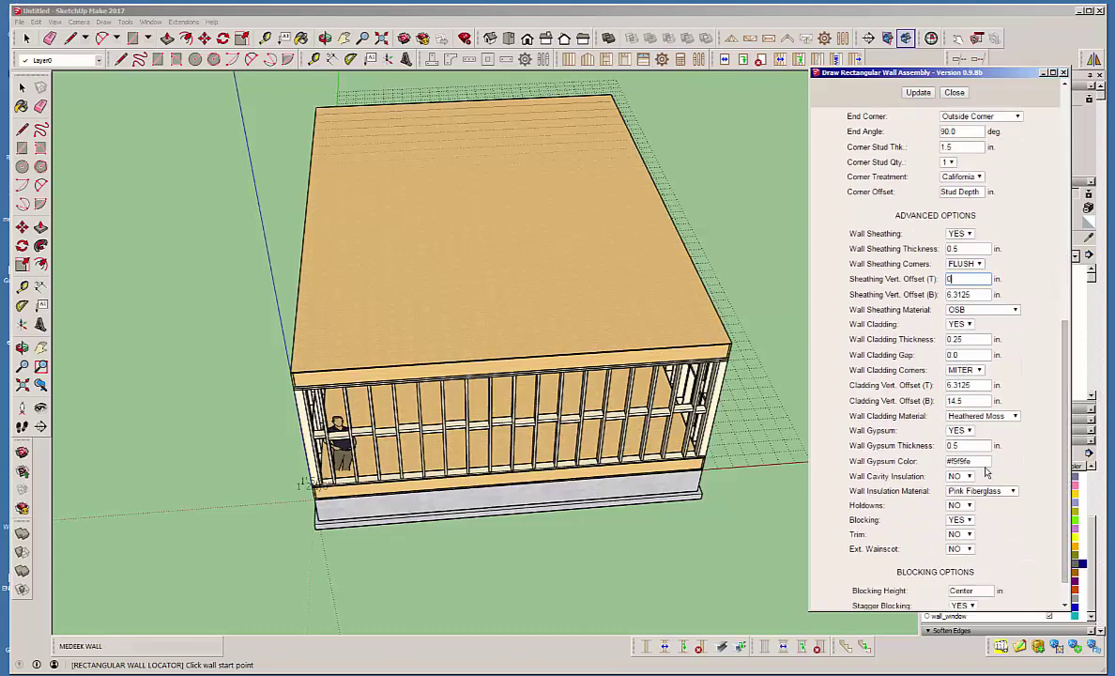
{"action": "left_click_drag", "start_coordinate": [977, 385], "coordinate": [860, 379]}
{"action": "key", "text": "ctrl+c"}
{"action": "type", "text": "0"}
{"action": "double_click", "coordinate": [972, 399]}
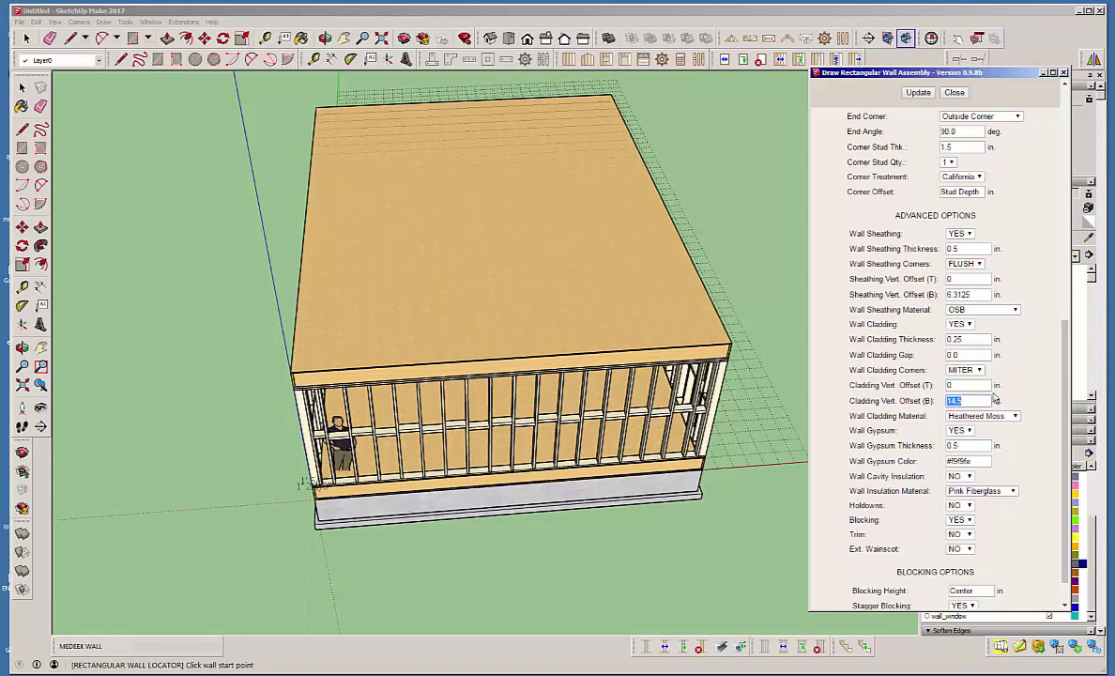
{"action": "key", "text": "ctrl+v"}
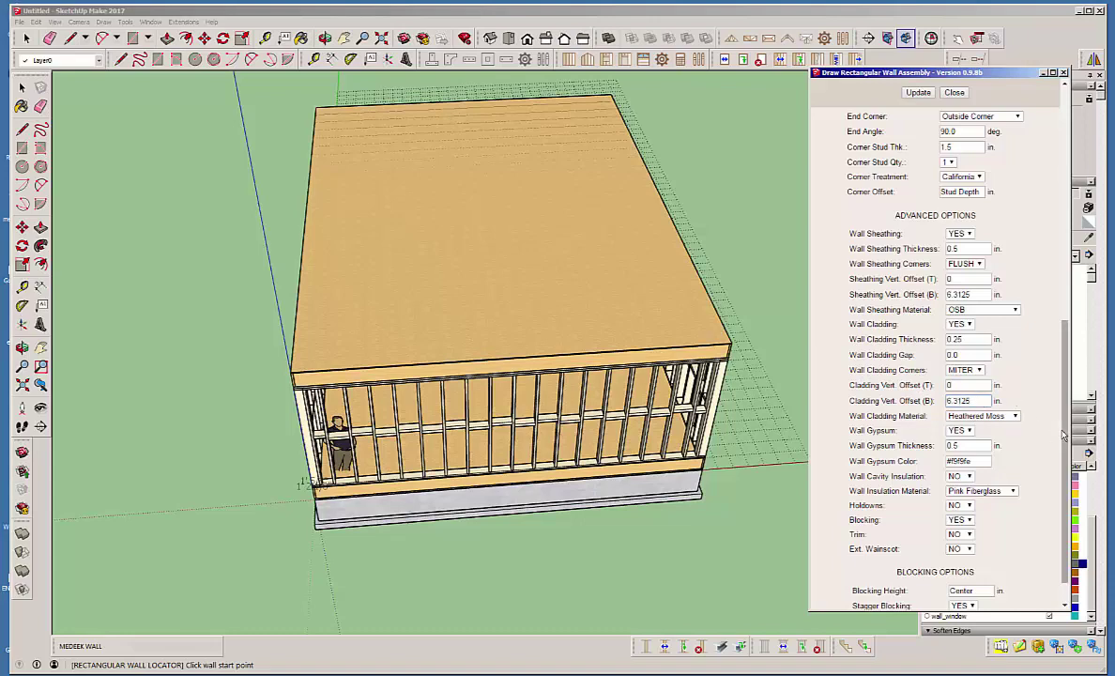
Save the upper-storey wall settings as a preset named EXT2 and load that preset
{"action": "scroll", "coordinate": [1060, 479], "scroll_direction": "down", "scroll_amount": 1}
{"action": "scroll", "coordinate": [1060, 484], "scroll_direction": "up", "scroll_amount": 3}
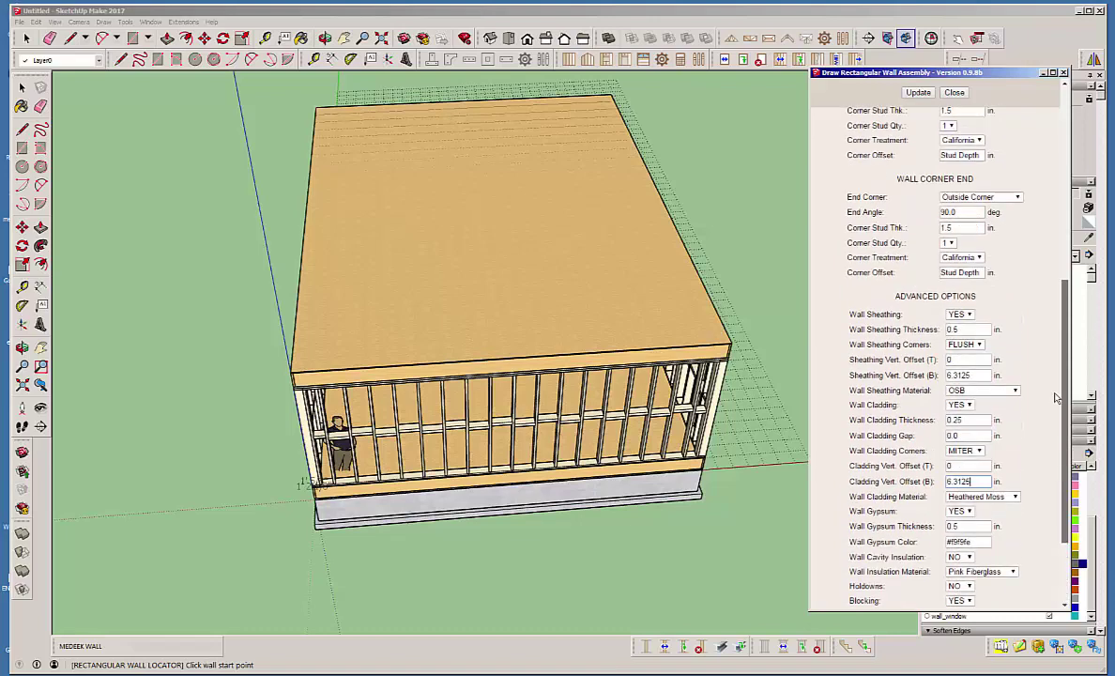
{"action": "scroll", "coordinate": [1057, 398], "scroll_direction": "up", "scroll_amount": 10}
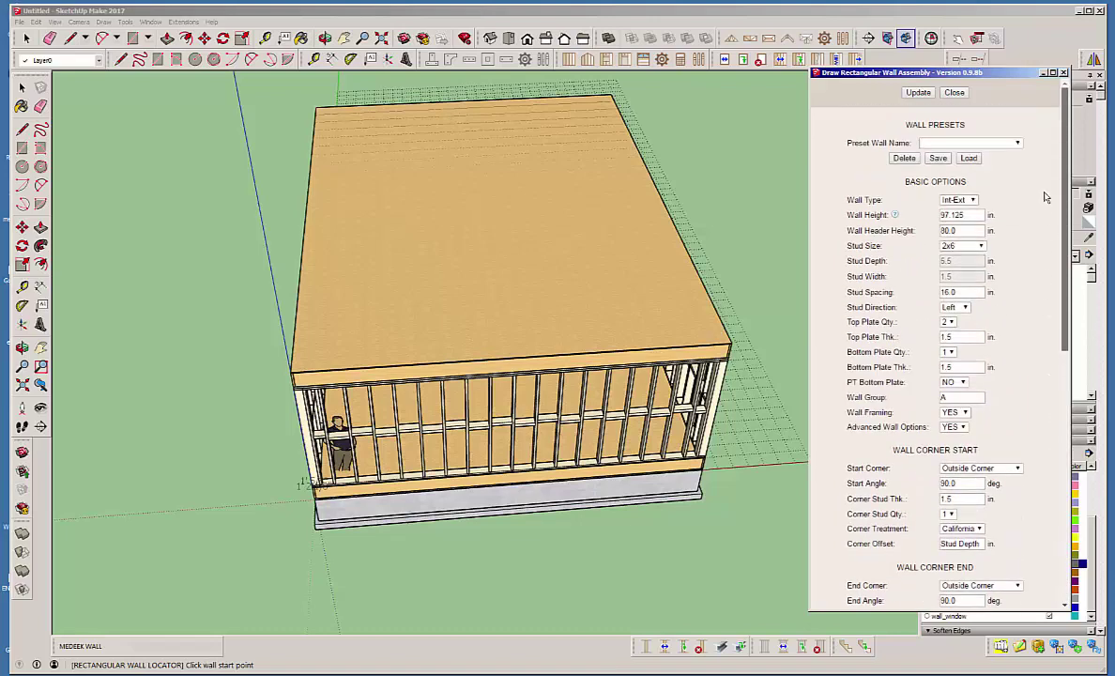
{"action": "left_click", "coordinate": [938, 158]}
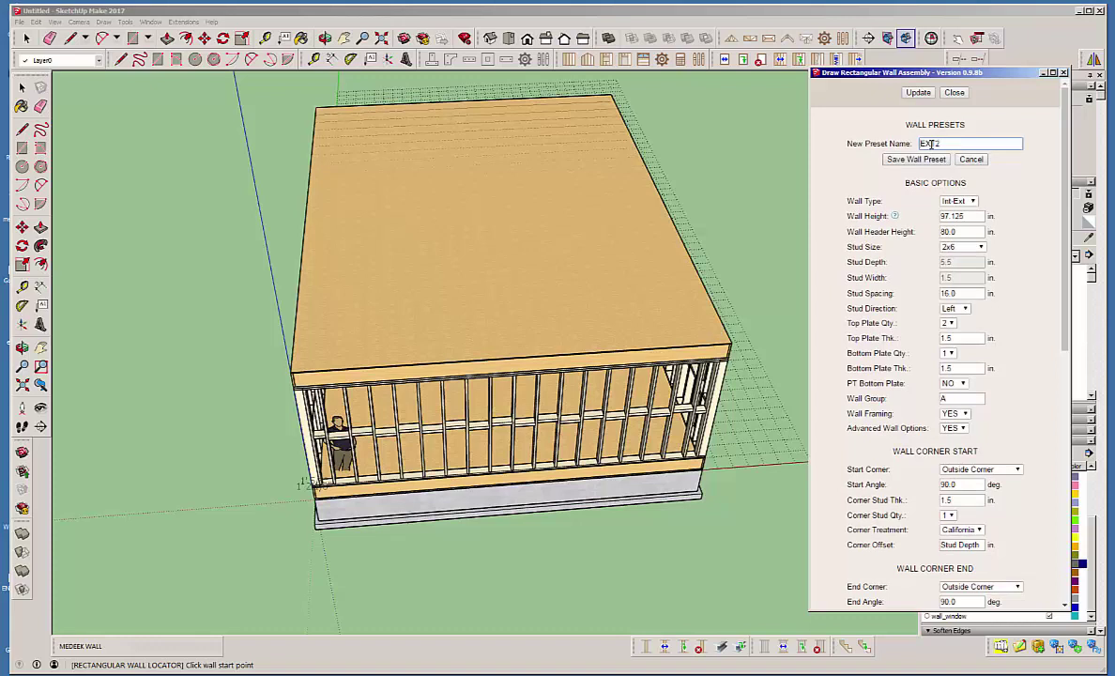
{"action": "left_click", "coordinate": [937, 160]}
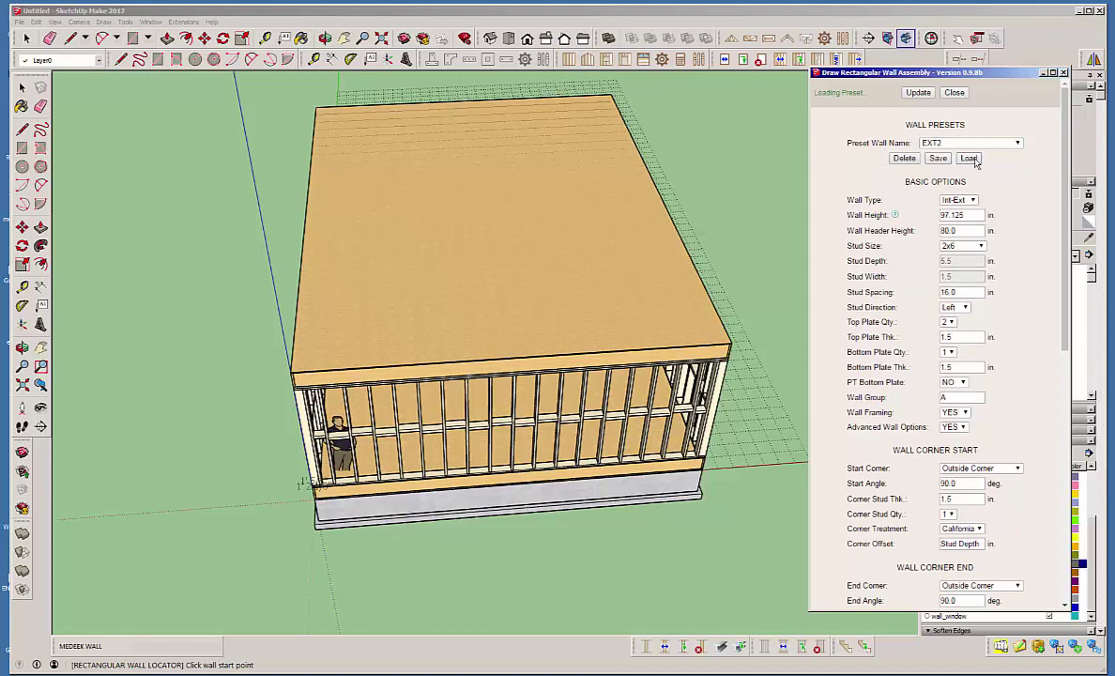
{"action": "left_click", "coordinate": [971, 158]}
{"action": "left_click_drag", "start_coordinate": [1066, 220], "coordinate": [1087, 494]}
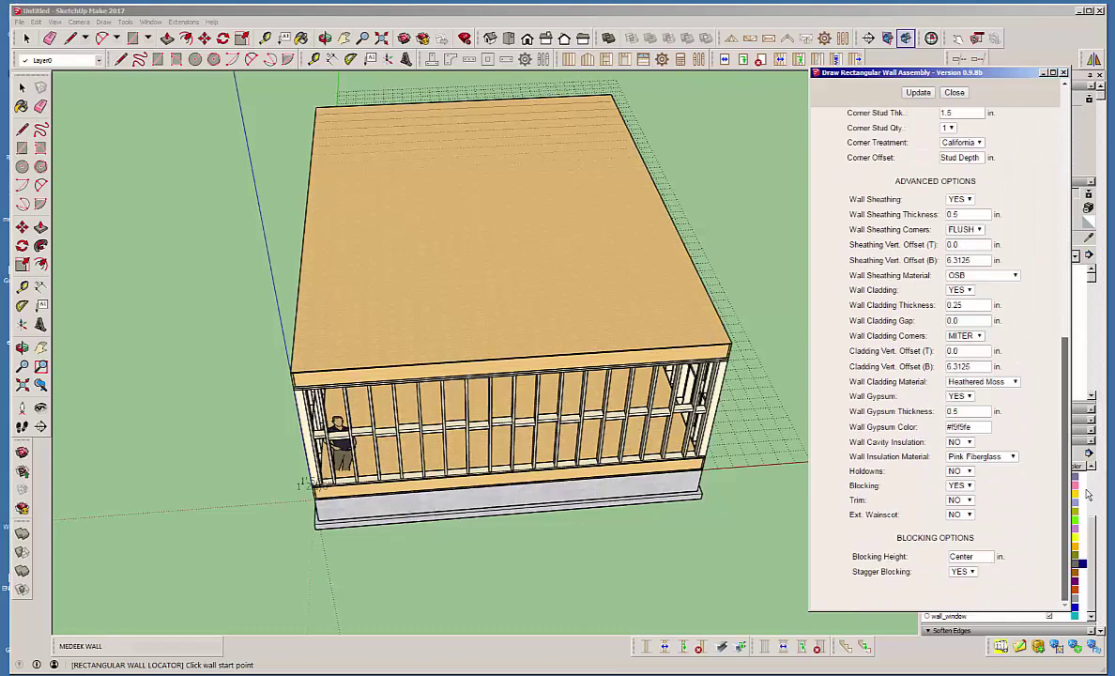
{"action": "scroll", "coordinate": [976, 282], "scroll_direction": "up", "scroll_amount": 10}
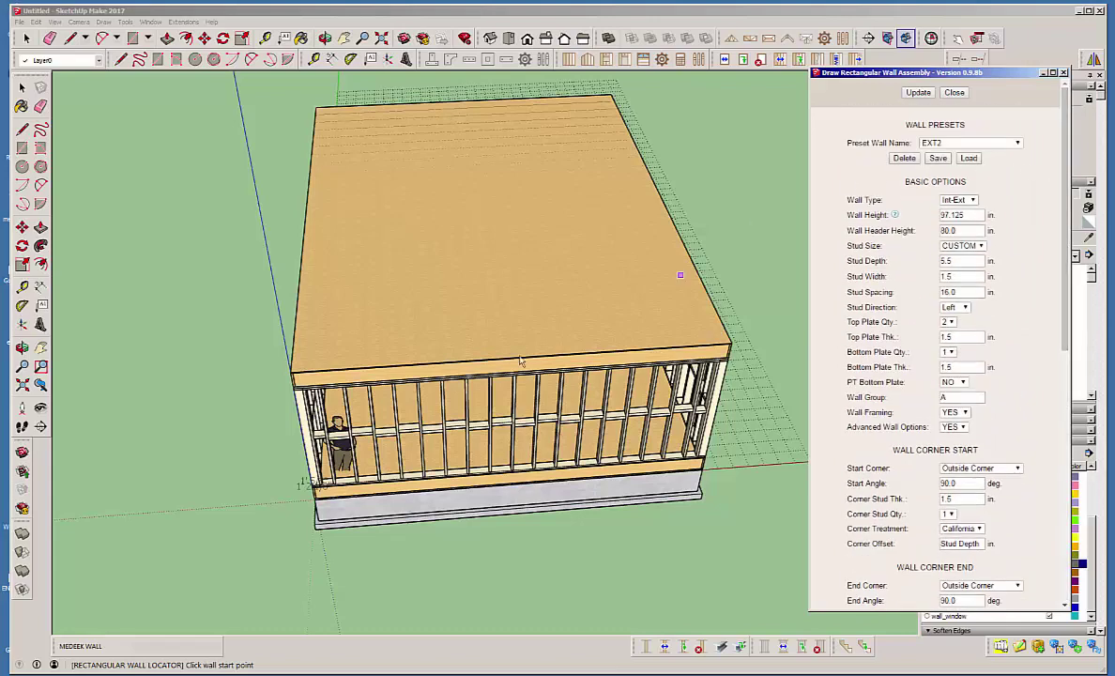
Close the wall settings and make the wall_sheath layer visible
{"action": "scroll", "coordinate": [282, 356], "scroll_direction": "up", "scroll_amount": 5}
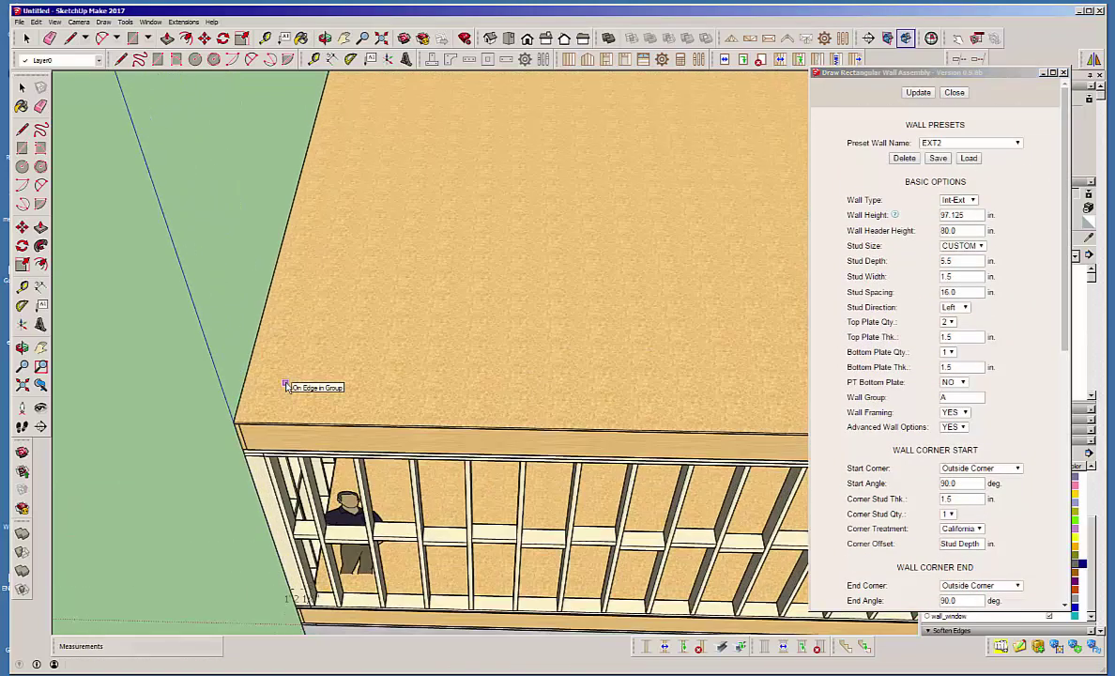
{"action": "left_click", "coordinate": [953, 92]}
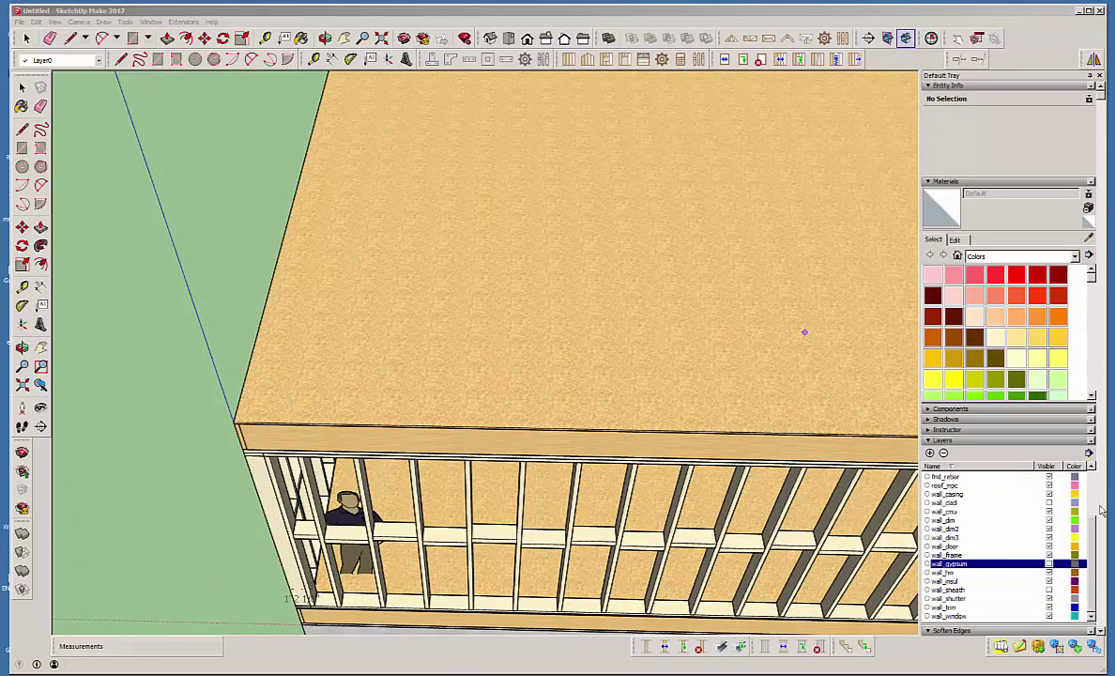
{"action": "left_click", "coordinate": [1049, 589]}
Draw the first upper-storey wall 24 ft along the front edge of the upper floor, starting at the corner on the blue axis
{"action": "middle_click_drag", "start_coordinate": [334, 422], "coordinate": [272, 333]}
{"action": "scroll", "coordinate": [167, 333], "scroll_direction": "up", "scroll_amount": 4}
{"action": "scroll", "coordinate": [381, 336], "scroll_direction": "up", "scroll_amount": 2}
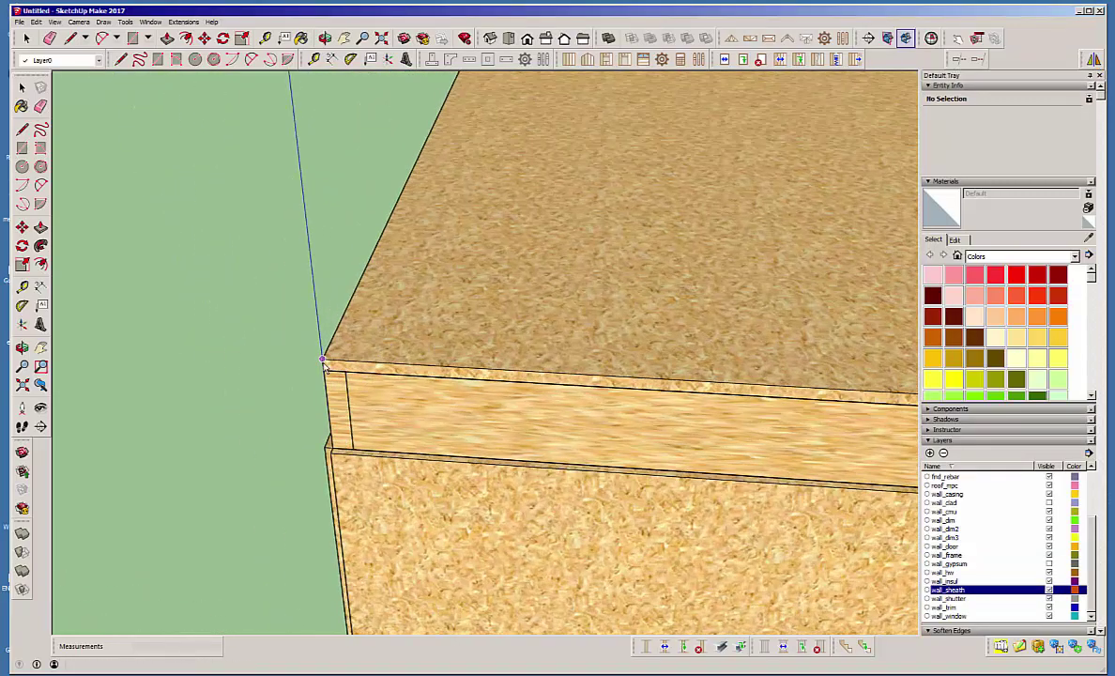
{"action": "left_click", "coordinate": [356, 373]}
{"action": "scroll", "coordinate": [178, 354], "scroll_direction": "down", "scroll_amount": 5}
{"action": "mouse_move", "coordinate": [178, 354]}
{"action": "middle_mouse_down"}
{"action": "mouse_move", "coordinate": [427, 383]}
{"action": "mouse_move", "coordinate": [473, 455]}
{"action": "middle_mouse_up"}
{"action": "scroll", "coordinate": [473, 455], "scroll_direction": "up", "scroll_amount": 6}
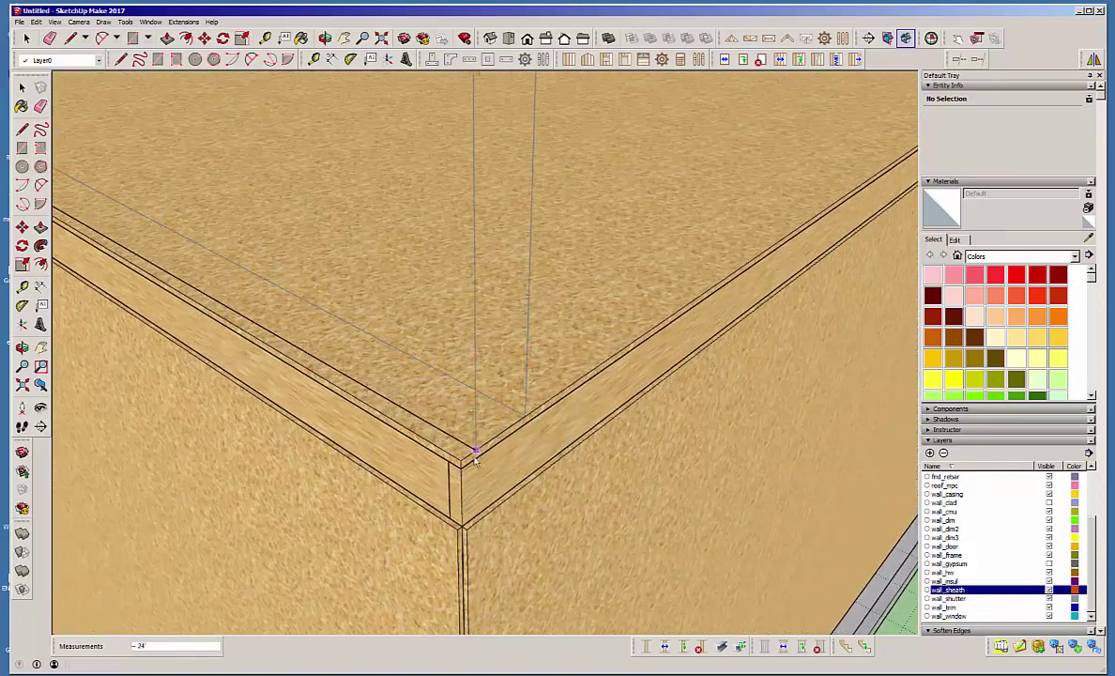
Draw the second upper-storey wall 32 ft along the side of the floor to its rear corner
{"action": "middle_click_drag", "start_coordinate": [482, 463], "coordinate": [383, 405]}
{"action": "scroll", "coordinate": [533, 539], "scroll_direction": "down", "scroll_amount": 1}
{"action": "scroll", "coordinate": [534, 538], "scroll_direction": "down", "scroll_amount": 6}
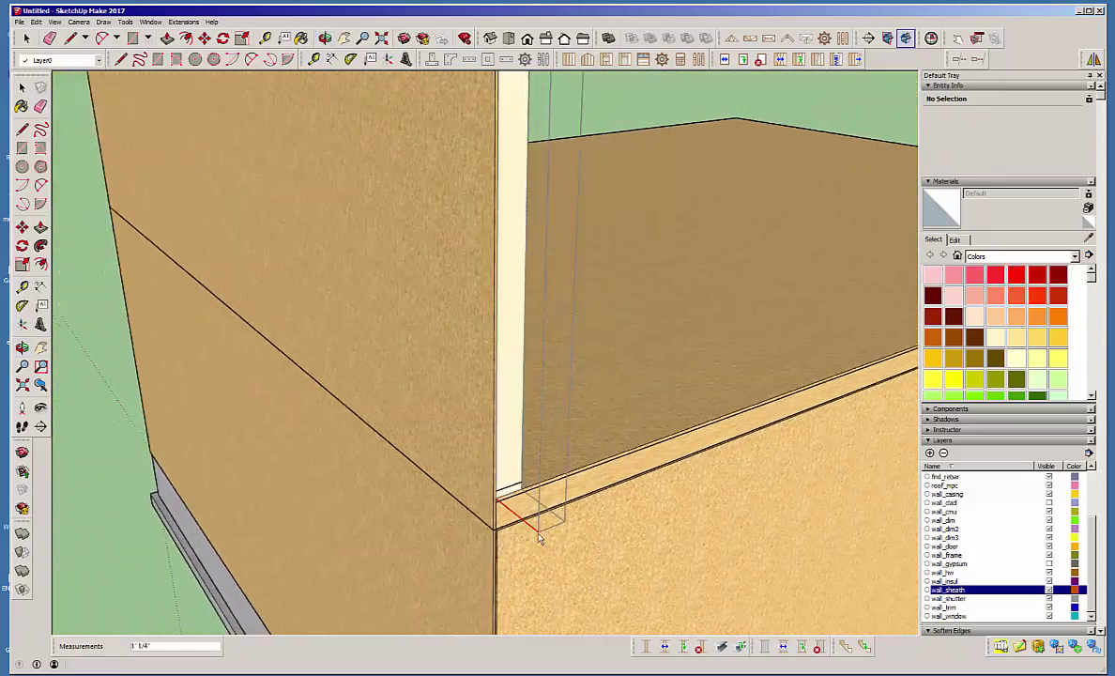
{"action": "scroll", "coordinate": [520, 541], "scroll_direction": "up", "scroll_amount": 1}
{"action": "scroll", "coordinate": [505, 538], "scroll_direction": "down", "scroll_amount": 1}
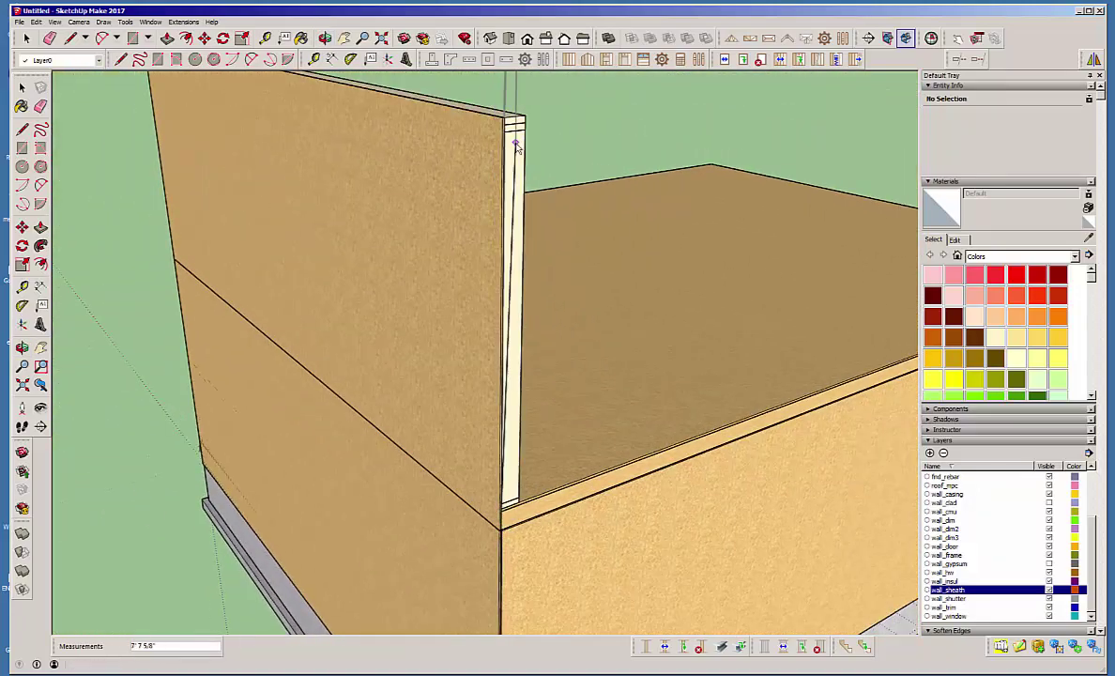
{"action": "scroll", "coordinate": [509, 139], "scroll_direction": "up", "scroll_amount": 5}
{"action": "scroll", "coordinate": [510, 131], "scroll_direction": "up", "scroll_amount": 2}
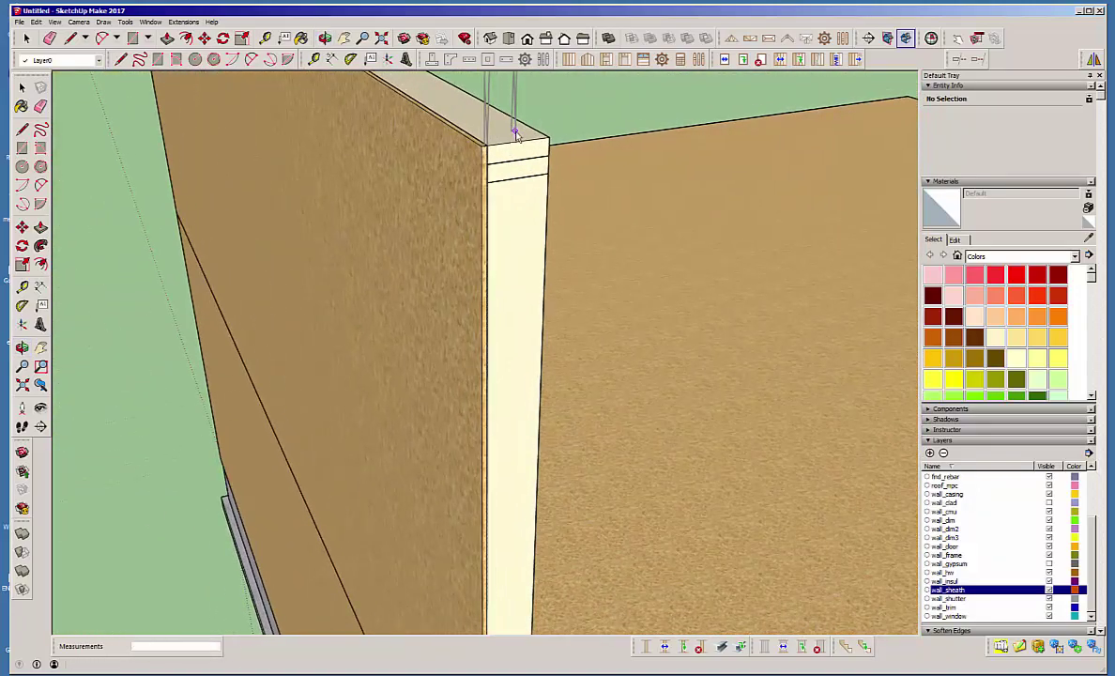
{"action": "scroll", "coordinate": [450, 158], "scroll_direction": "down", "scroll_amount": 6}
{"action": "scroll", "coordinate": [331, 250], "scroll_direction": "down", "scroll_amount": 1}
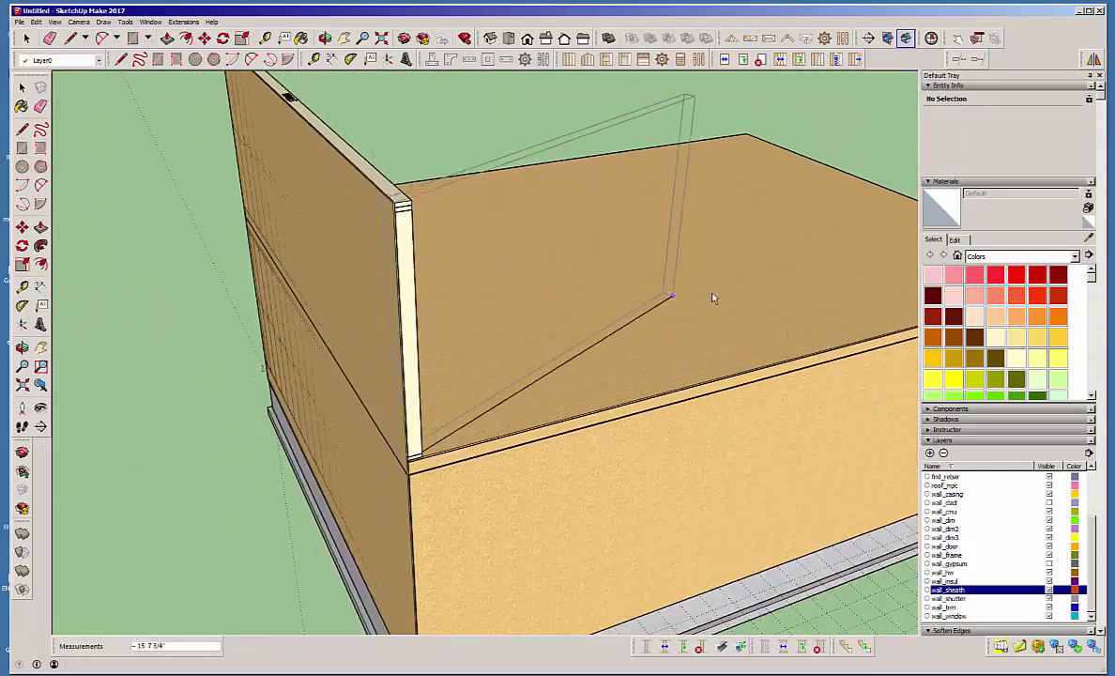
{"action": "middle_click_drag", "start_coordinate": [711, 298], "coordinate": [403, 310]}
{"action": "scroll", "coordinate": [404, 311], "scroll_direction": "down", "scroll_amount": 3}
{"action": "scroll", "coordinate": [589, 472], "scroll_direction": "up", "scroll_amount": 3}
{"action": "scroll", "coordinate": [578, 495], "scroll_direction": "up", "scroll_amount": 5}
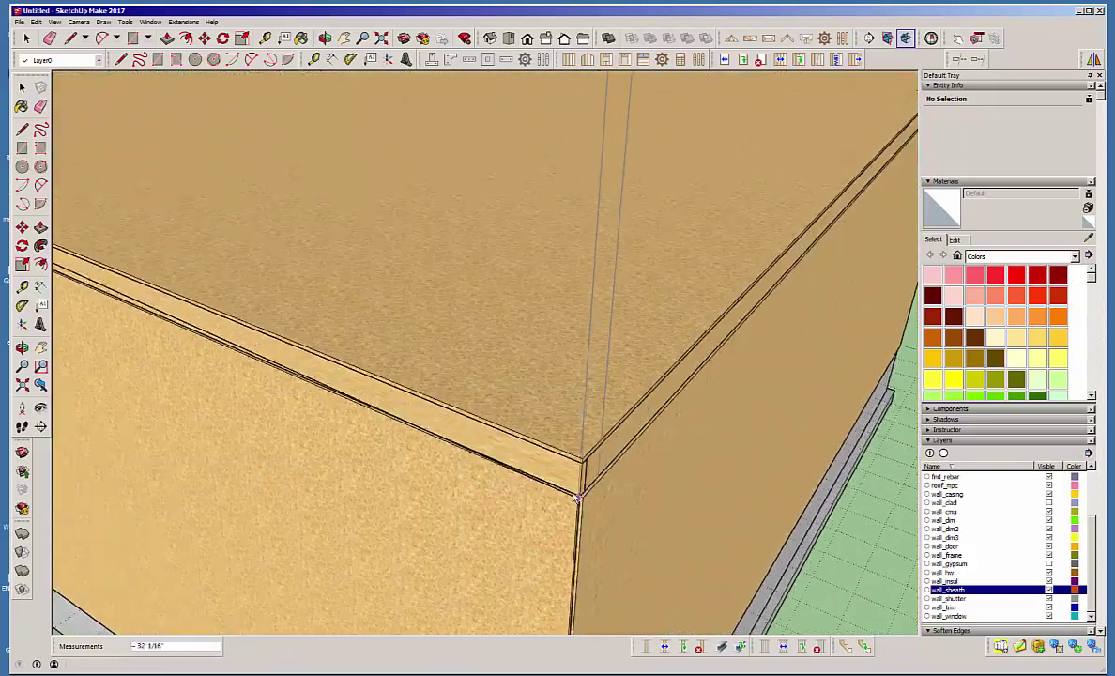
{"action": "left_click", "coordinate": [591, 440]}
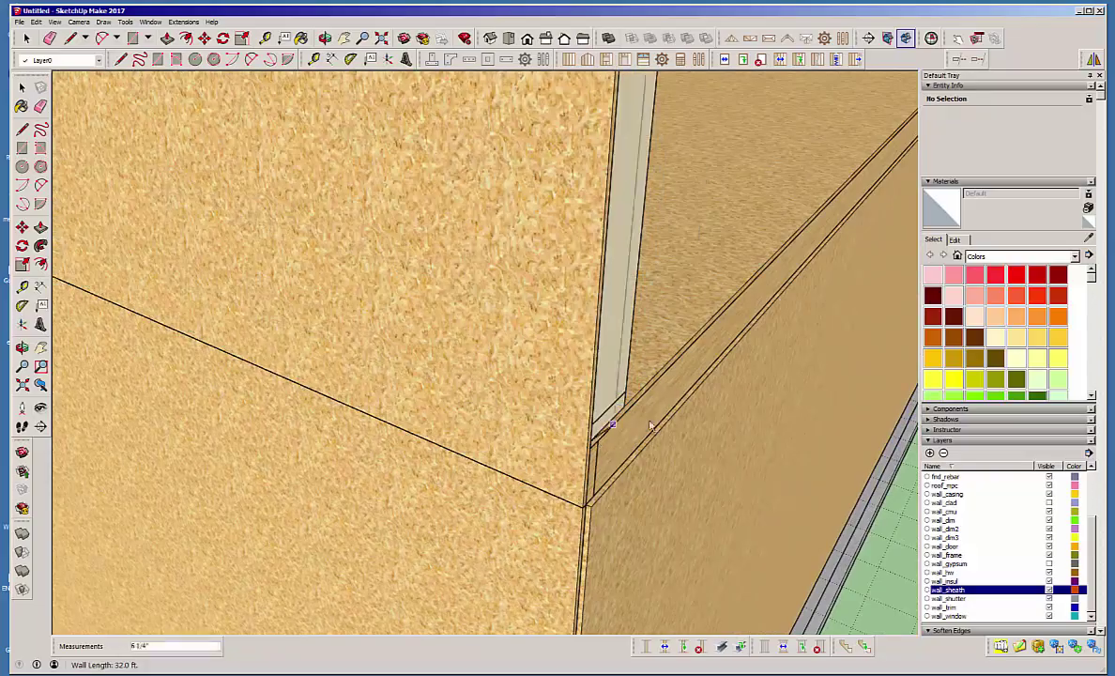
Draw the third upper-storey wall 24 ft along the rear edge of the floor to the opposite corner
{"action": "middle_click_drag", "start_coordinate": [635, 427], "coordinate": [229, 409]}
{"action": "scroll", "coordinate": [216, 406], "scroll_direction": "down", "scroll_amount": 4}
{"action": "scroll", "coordinate": [141, 364], "scroll_direction": "down", "scroll_amount": 3}
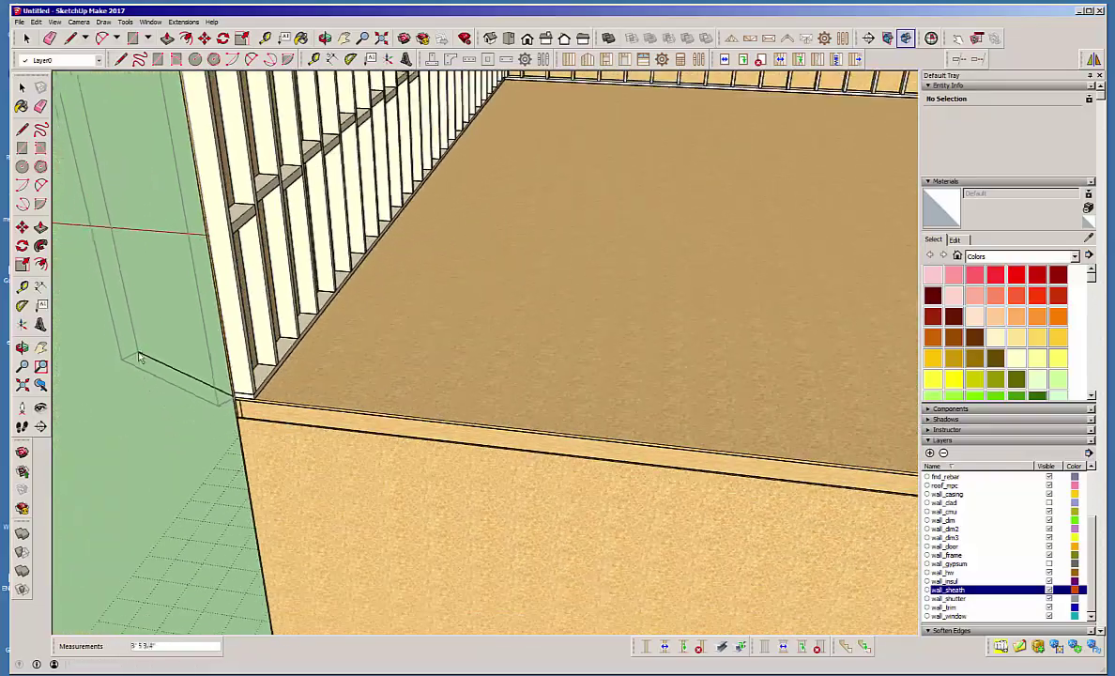
{"action": "middle_click_drag", "start_coordinate": [798, 399], "coordinate": [526, 383]}
{"action": "scroll", "coordinate": [526, 382], "scroll_direction": "down", "scroll_amount": 2}
{"action": "scroll", "coordinate": [560, 490], "scroll_direction": "up", "scroll_amount": 5}
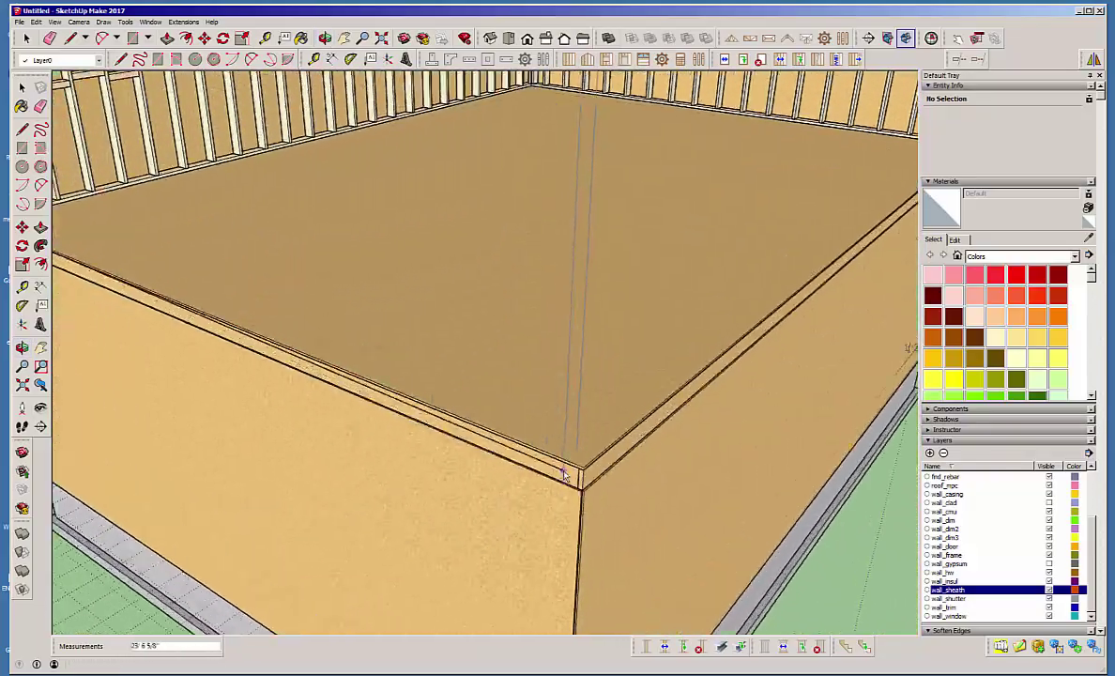
{"action": "left_click", "coordinate": [570, 474]}
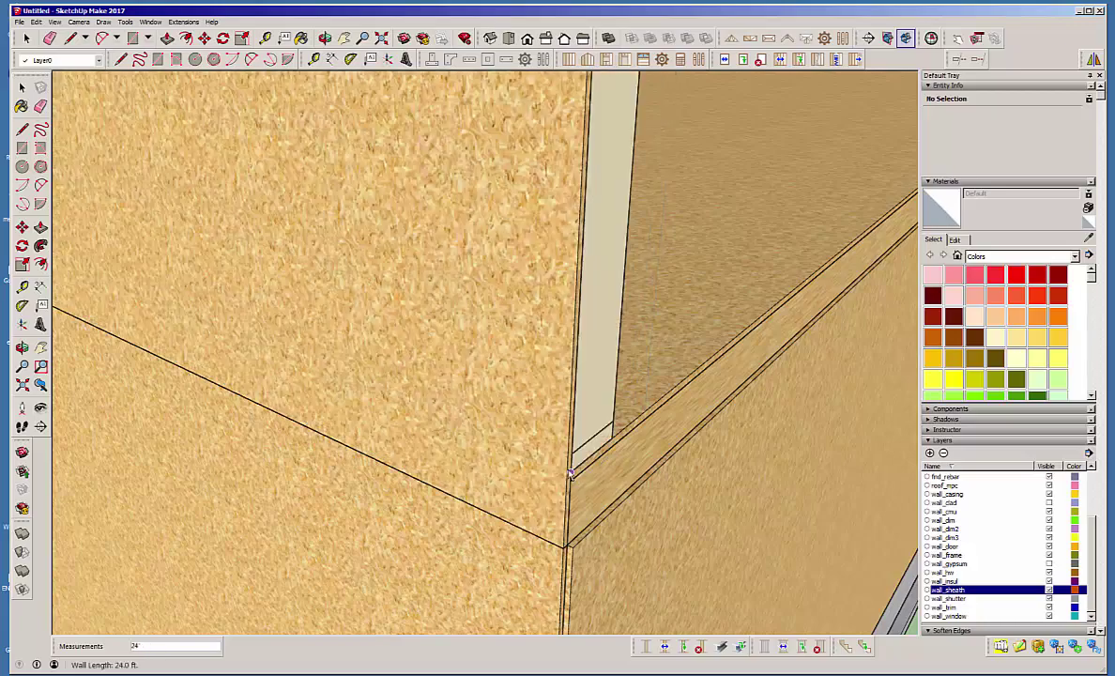
Close the upper-storey rectangle with the fourth wall back to the starting corner and leave the wall tool
{"action": "scroll", "coordinate": [582, 445], "scroll_direction": "down", "scroll_amount": 6}
{"action": "scroll", "coordinate": [655, 432], "scroll_direction": "down", "scroll_amount": 3}
{"action": "scroll", "coordinate": [732, 398], "scroll_direction": "up", "scroll_amount": 8}
{"action": "scroll", "coordinate": [710, 392], "scroll_direction": "up", "scroll_amount": 1}
{"action": "left_click", "coordinate": [727, 403]}
{"action": "key", "text": "space"}
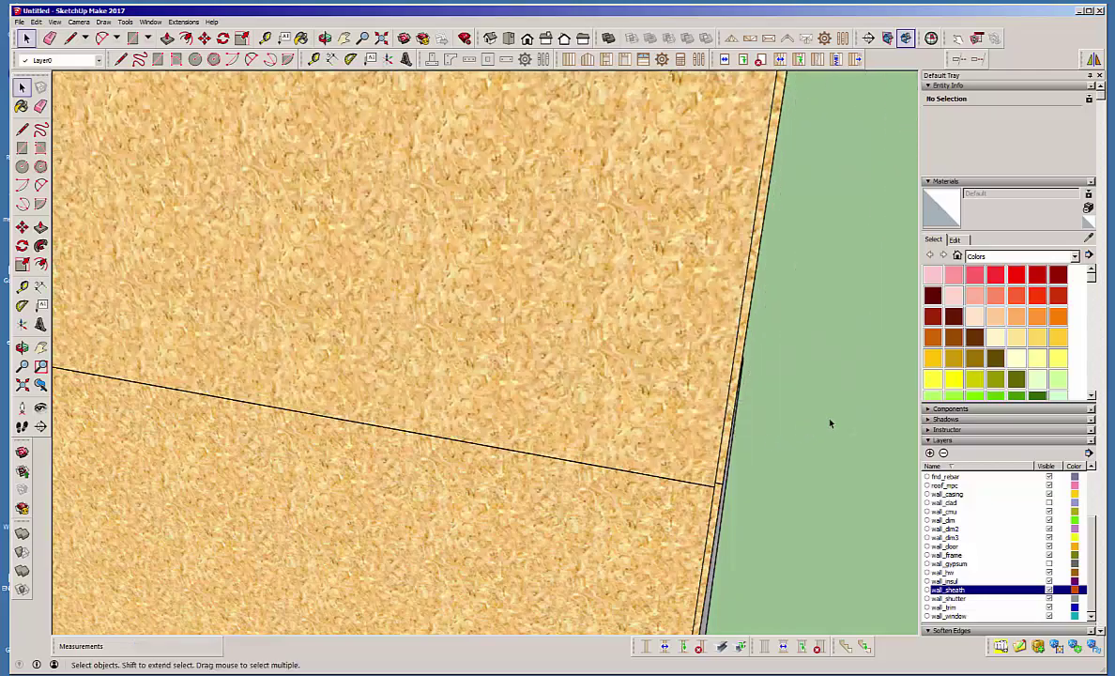
Hide the wall_sheath layer to expose the framing of both storeys
{"action": "mouse_move", "coordinate": [672, 378]}
{"action": "middle_mouse_down"}
{"action": "mouse_move", "coordinate": [622, 476]}
{"action": "mouse_move", "coordinate": [659, 476]}
{"action": "mouse_move", "coordinate": [145, 439]}
{"action": "mouse_move", "coordinate": [223, 364]}
{"action": "mouse_move", "coordinate": [176, 391]}
{"action": "mouse_move", "coordinate": [219, 374]}
{"action": "middle_mouse_up"}
{"action": "scroll", "coordinate": [659, 476], "scroll_direction": "down", "scroll_amount": 6}
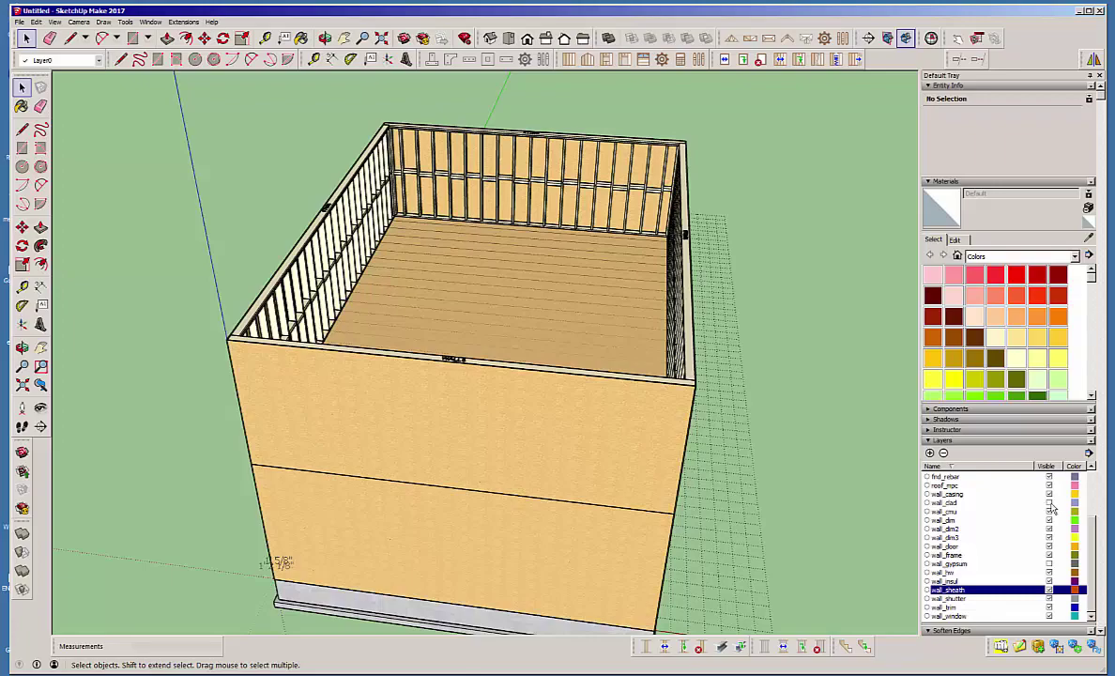
{"action": "left_click", "coordinate": [1050, 589]}
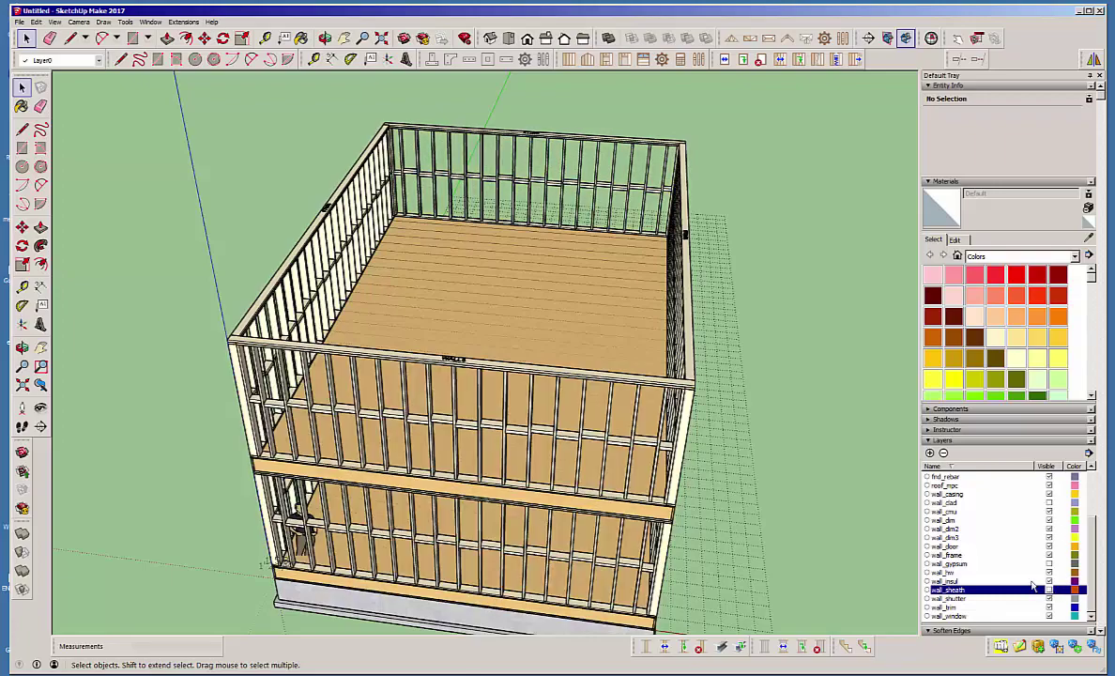
{"action": "middle_click_drag", "start_coordinate": [688, 460], "coordinate": [656, 422]}
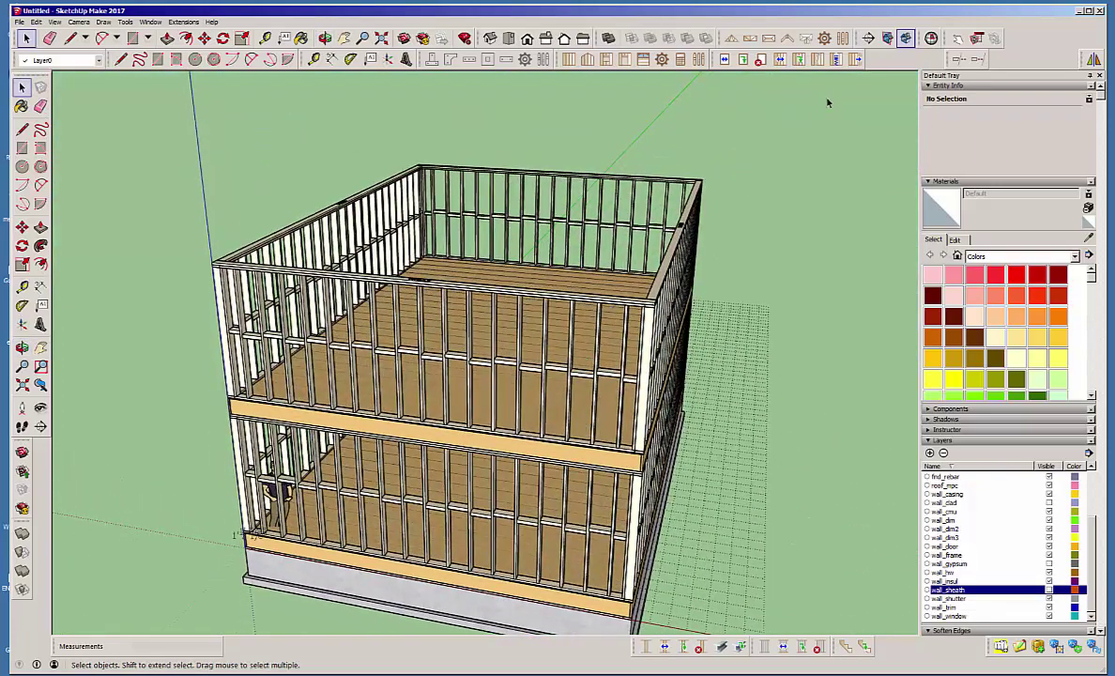
Start a Common roof truss and define its 24 ft span between the two front corners of the upper wall's top plates
{"action": "left_click", "coordinate": [730, 37]}
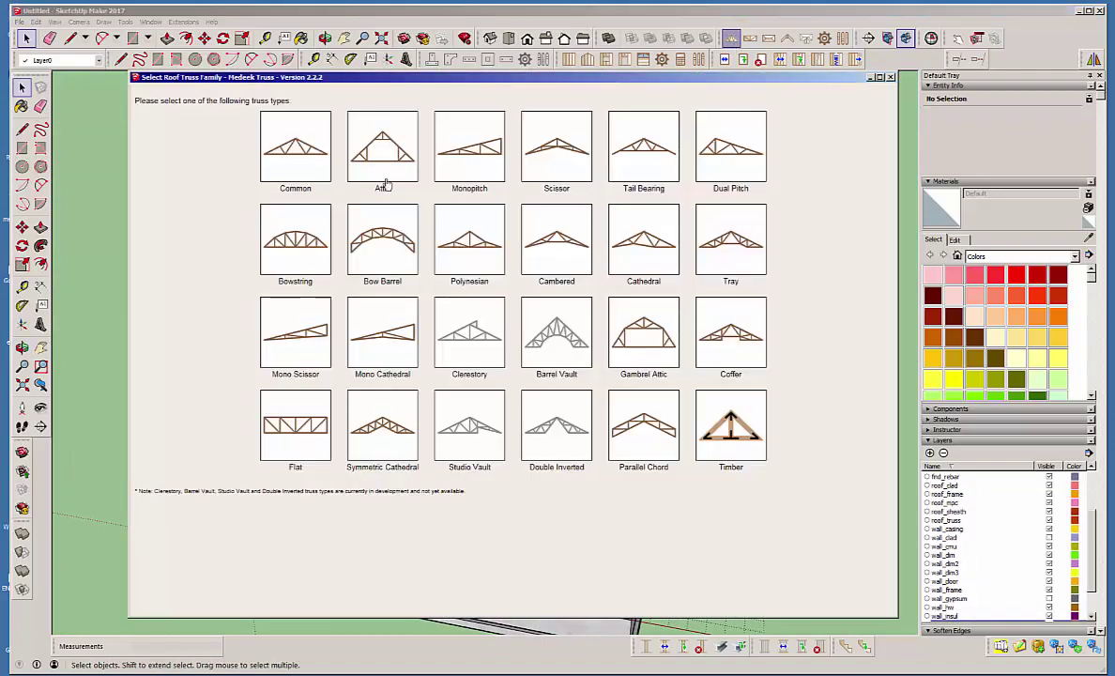
{"action": "left_click", "coordinate": [310, 145]}
{"action": "middle_click_drag", "start_coordinate": [318, 149], "coordinate": [264, 384]}
{"action": "scroll", "coordinate": [264, 384], "scroll_direction": "up", "scroll_amount": 6}
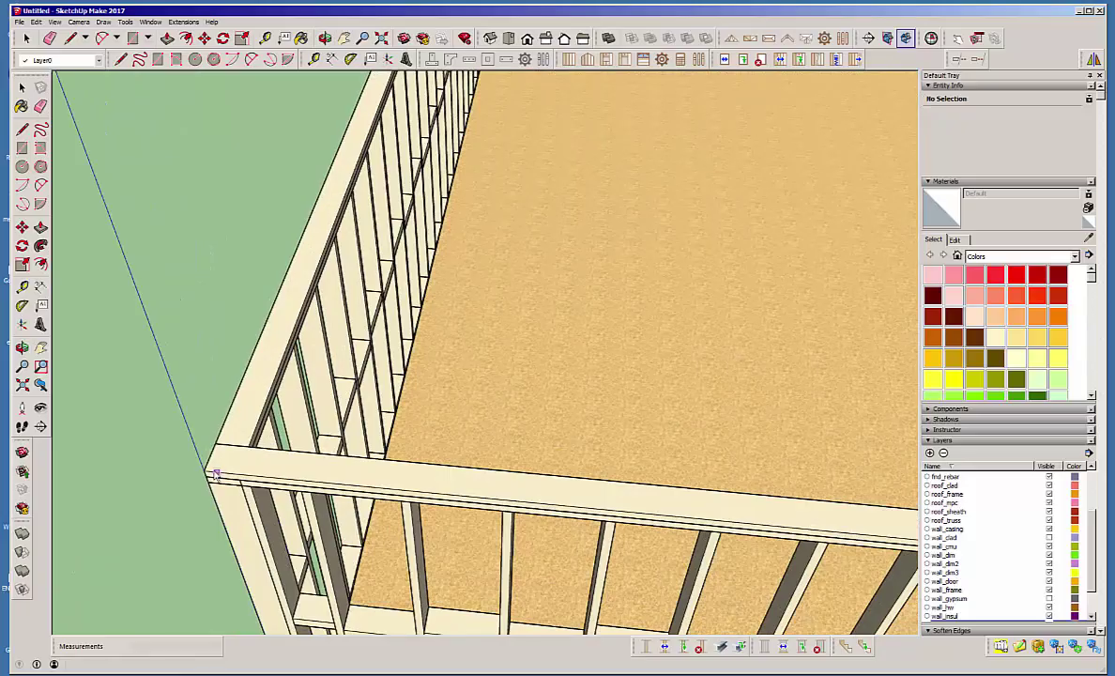
{"action": "left_click", "coordinate": [205, 471]}
{"action": "scroll", "coordinate": [110, 402], "scroll_direction": "down", "scroll_amount": 6}
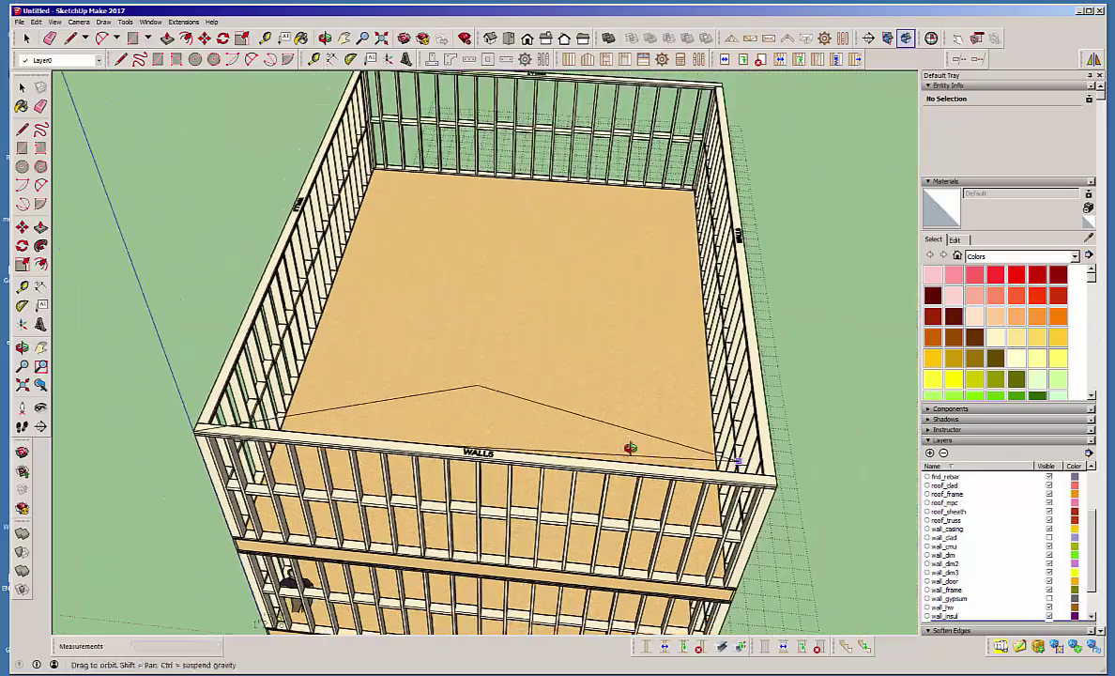
{"action": "middle_click_drag", "start_coordinate": [664, 455], "coordinate": [477, 486]}
{"action": "scroll", "coordinate": [477, 487], "scroll_direction": "up", "scroll_amount": 2}
{"action": "left_click", "coordinate": [544, 549]}
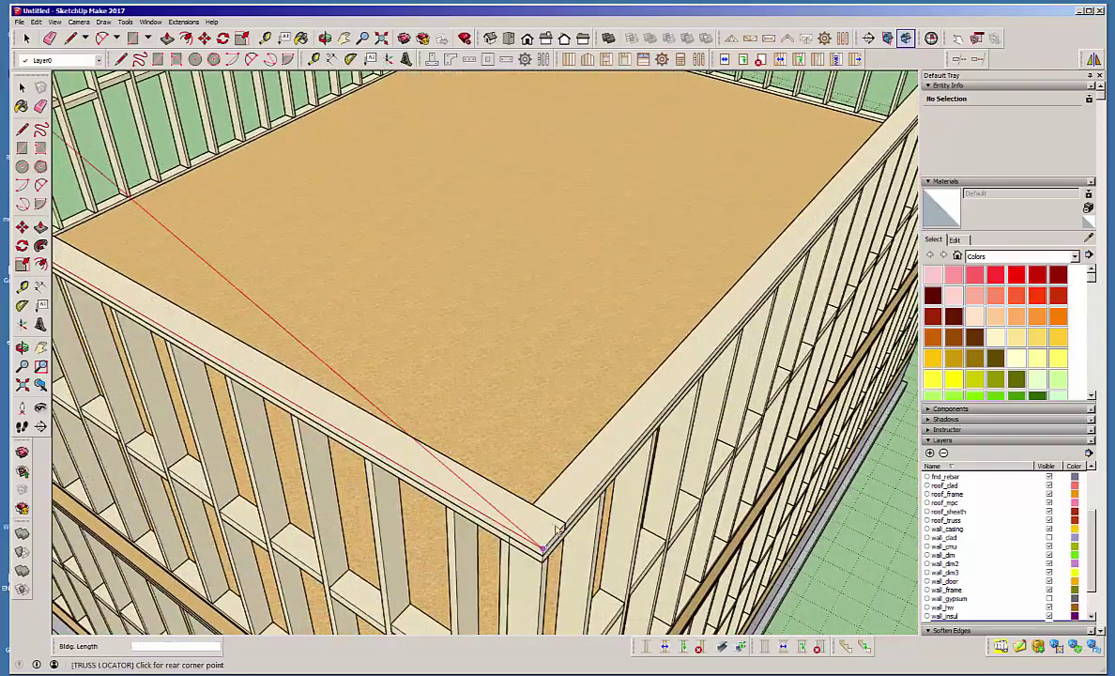
Define the 32 ft building length for the roof trusses by placing the rear corner point on the top plate
{"action": "middle_click_drag", "start_coordinate": [688, 365], "coordinate": [383, 342]}
{"action": "scroll", "coordinate": [319, 291], "scroll_direction": "down", "scroll_amount": 1}
{"action": "scroll", "coordinate": [621, 305], "scroll_direction": "down", "scroll_amount": 4}
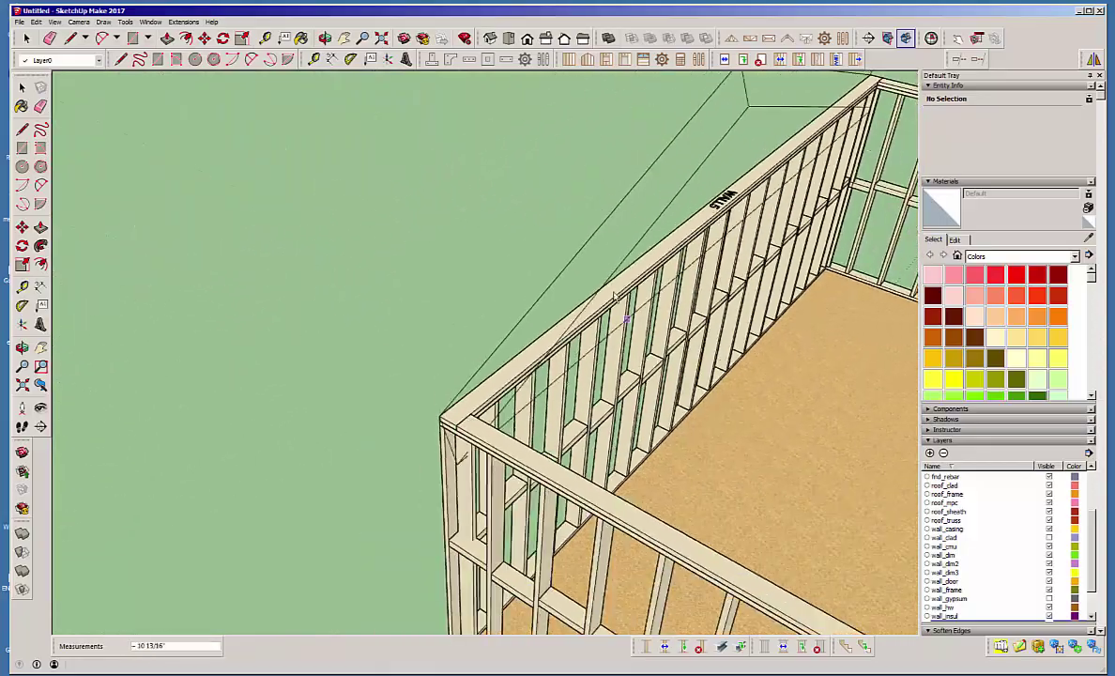
{"action": "scroll", "coordinate": [441, 261], "scroll_direction": "down", "scroll_amount": 4}
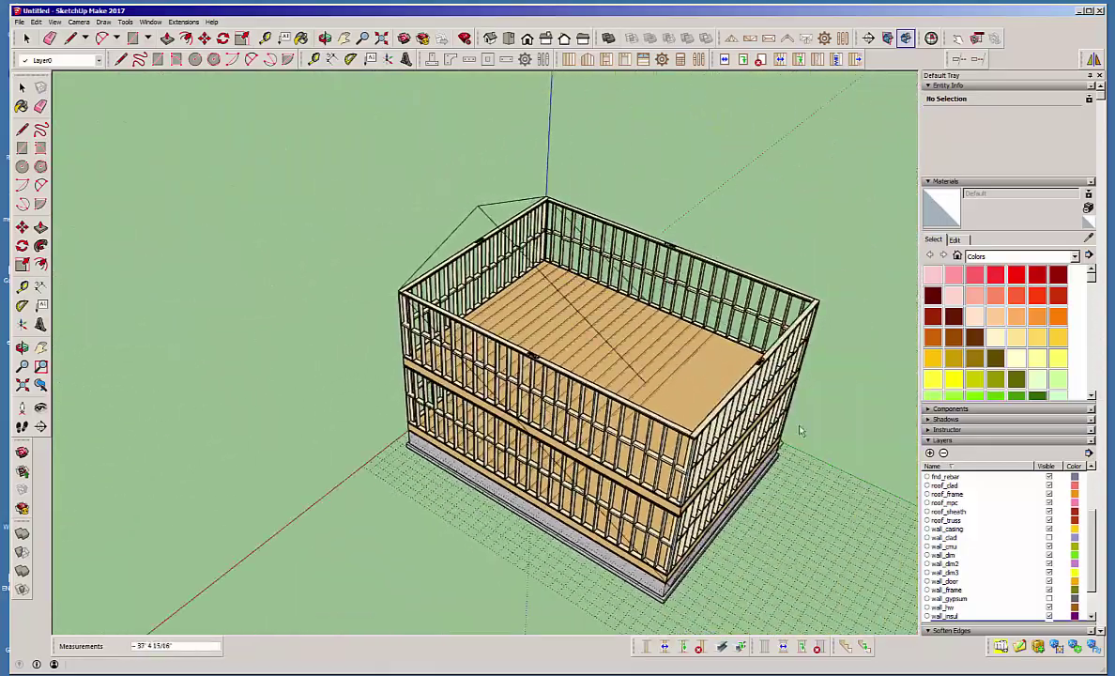
{"action": "scroll", "coordinate": [779, 428], "scroll_direction": "up", "scroll_amount": 2}
{"action": "scroll", "coordinate": [679, 421], "scroll_direction": "up", "scroll_amount": 6}
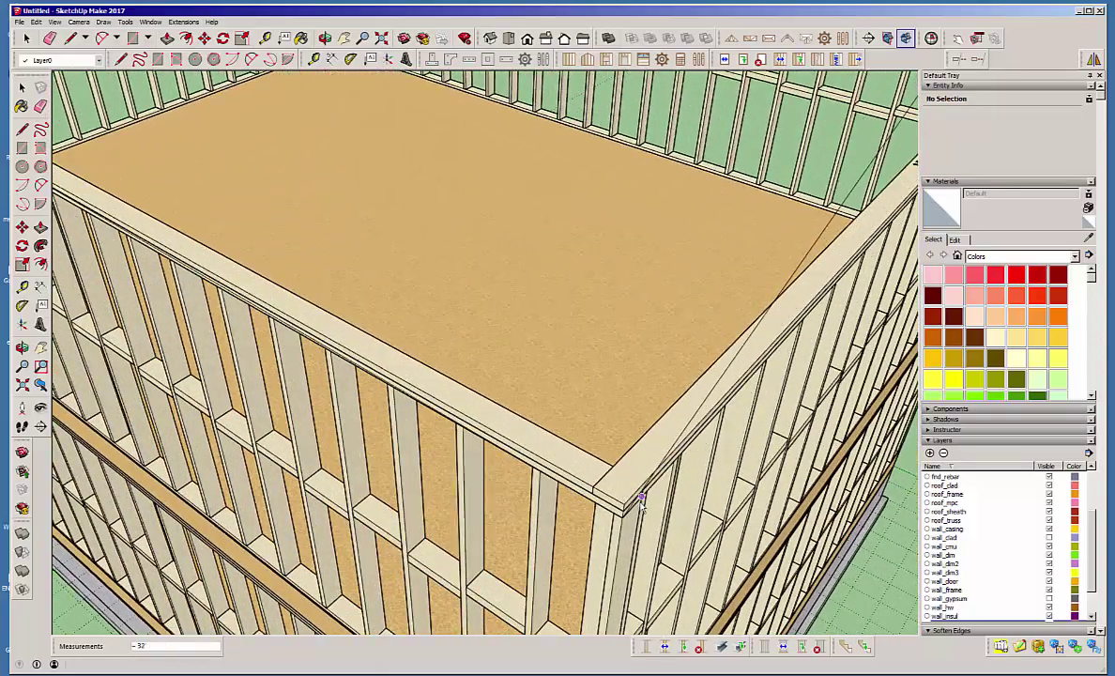
{"action": "left_click", "coordinate": [625, 505]}
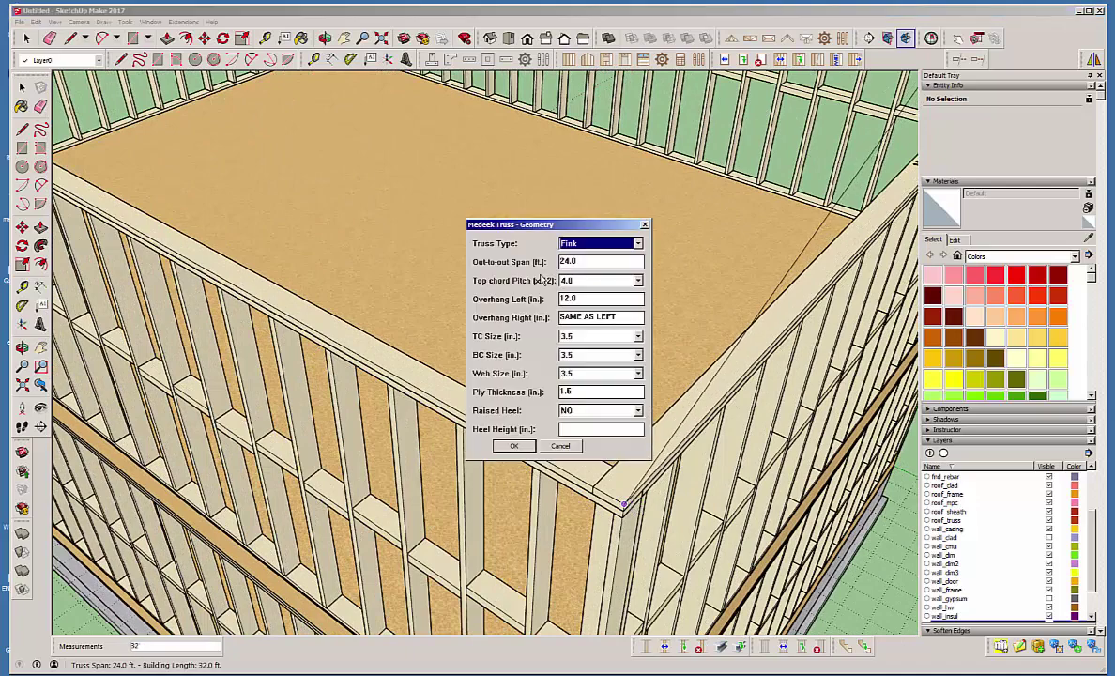
Configure Fink trusses with a 24 ft span, 4:12 pitch, 12 in overhangs and 24 in spacing, and enable structural outlookers in the advanced roof options
{"action": "left_click", "coordinate": [515, 446]}
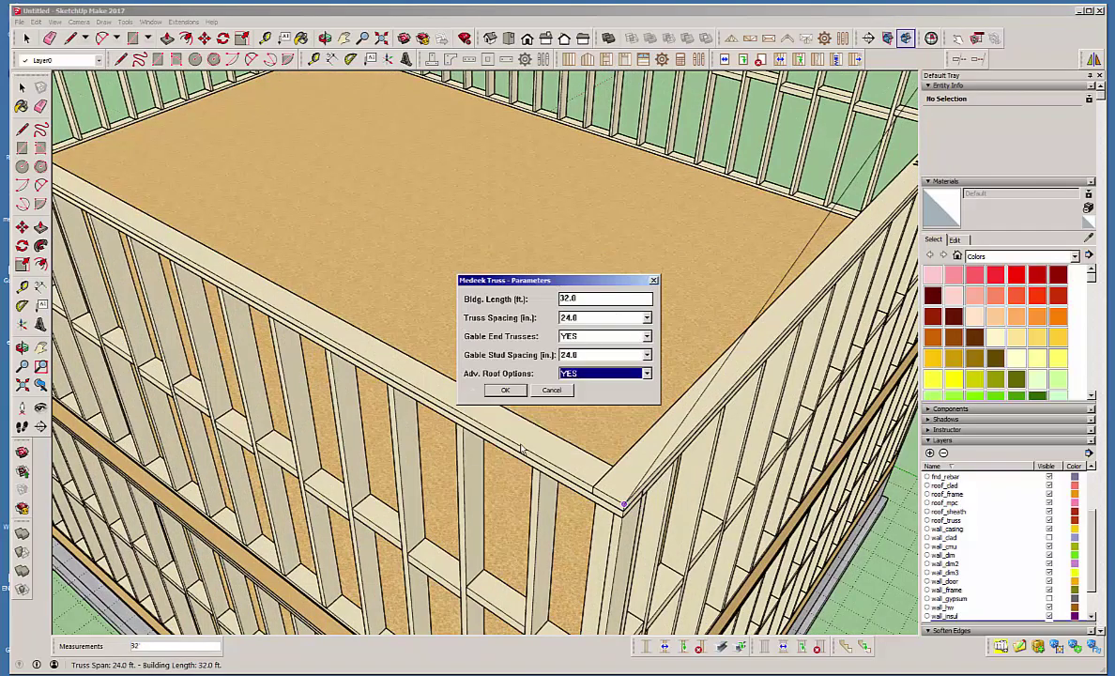
{"action": "left_click", "coordinate": [505, 389]}
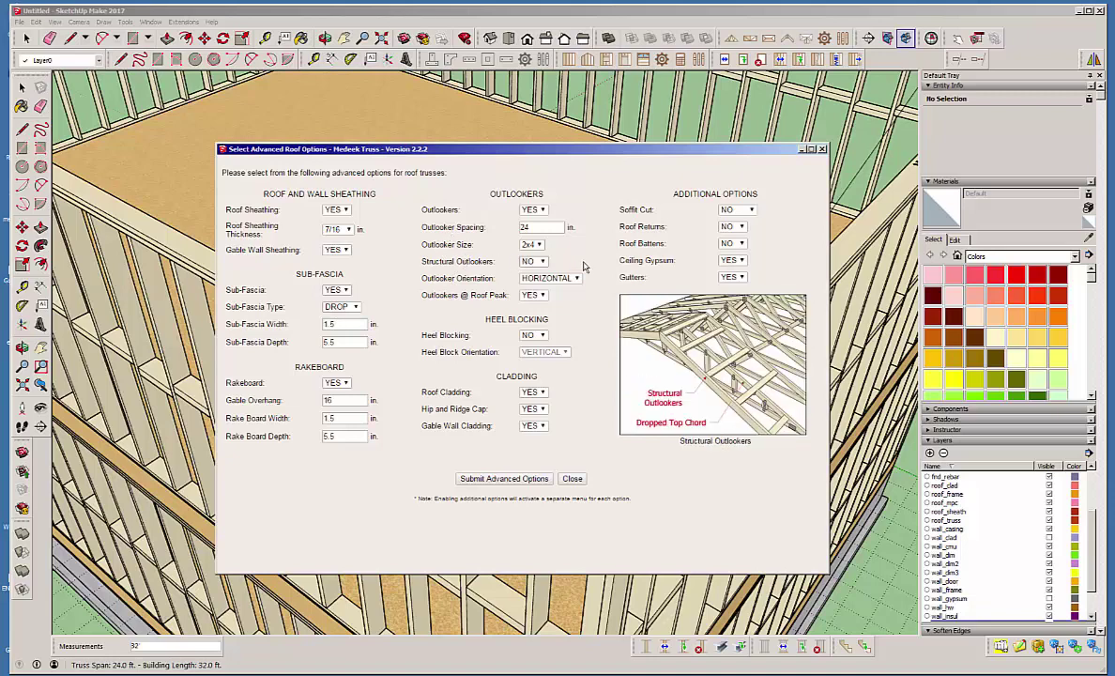
{"action": "left_click", "coordinate": [532, 260]}
{"action": "left_click", "coordinate": [531, 271]}
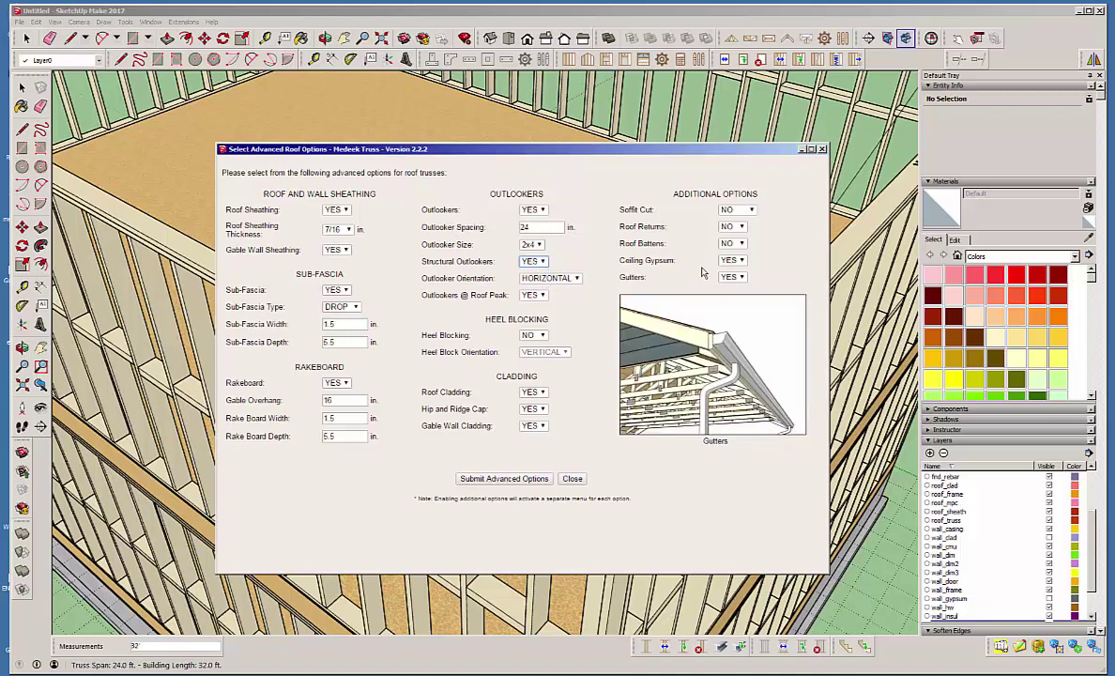
{"action": "mouse_move", "coordinate": [647, 261]}
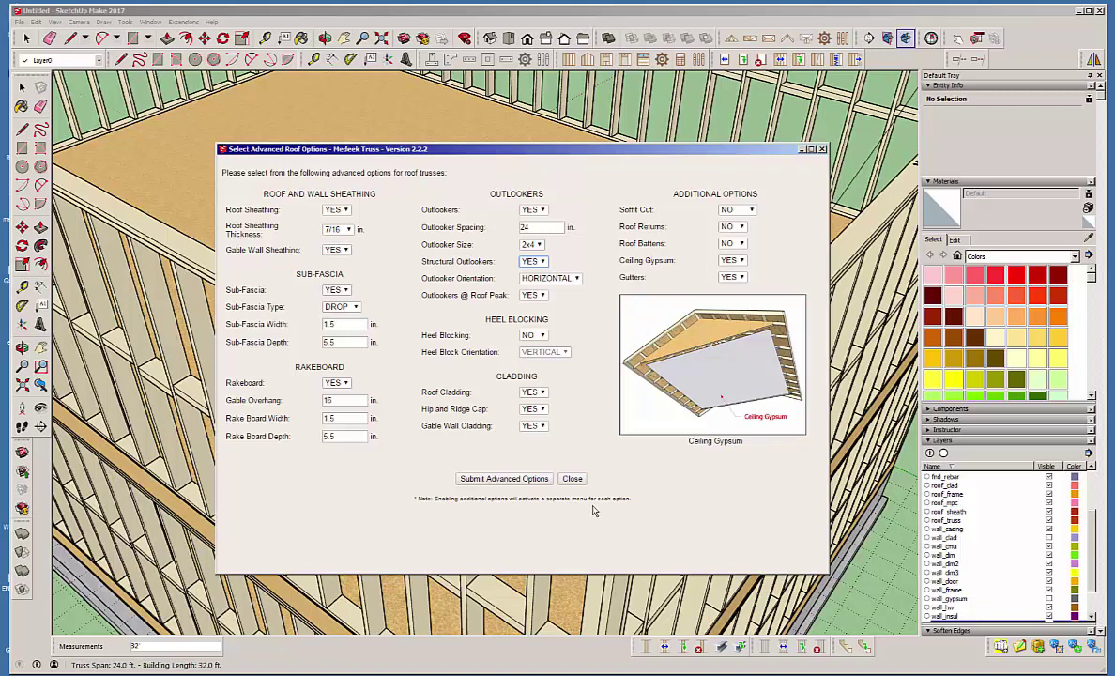
{"action": "left_click", "coordinate": [521, 478]}
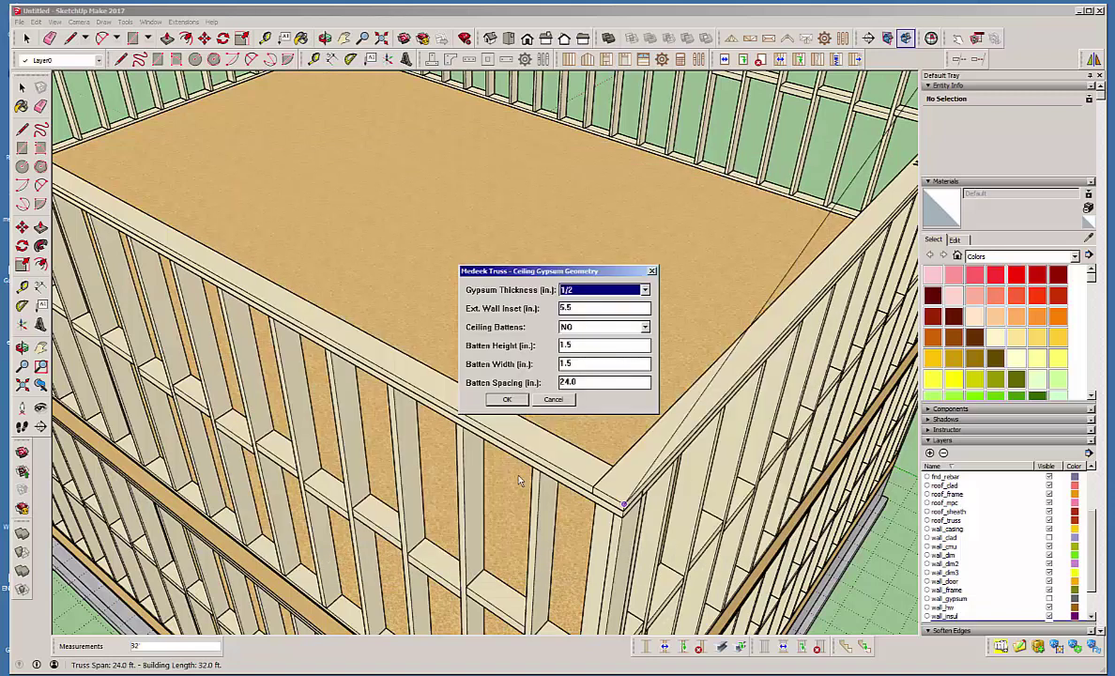
Generate the truss roof with 1/2 in ceiling gypsum and K5 gutters, setting the downspout length to 200 in
{"action": "left_click", "coordinate": [507, 399]}
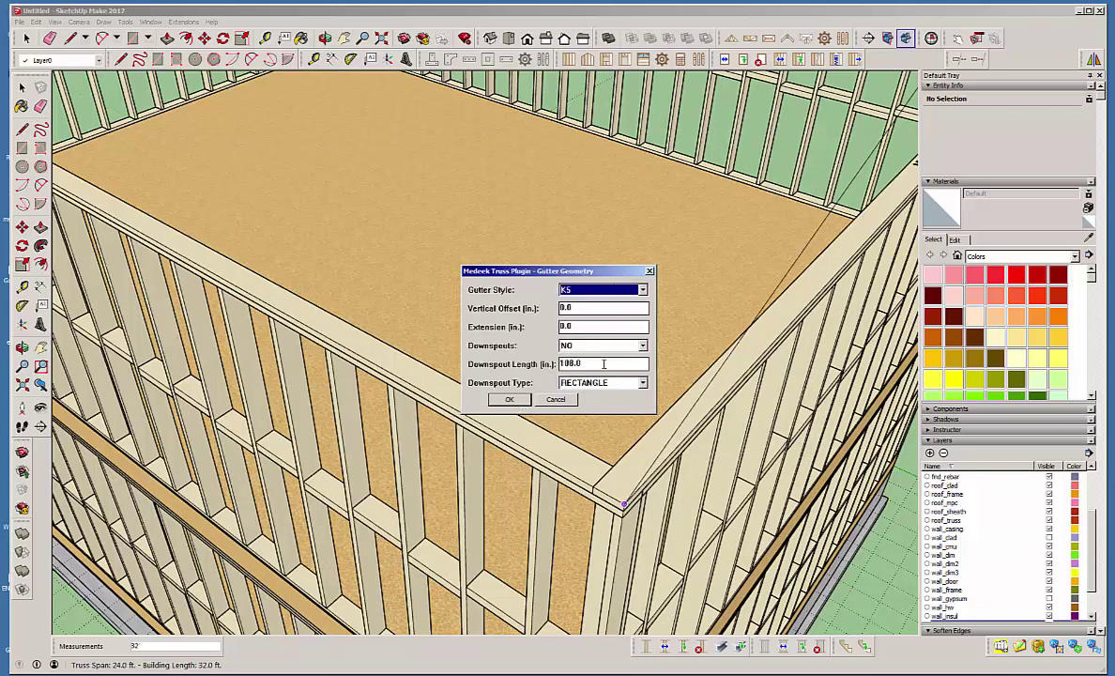
{"action": "left_click_drag", "start_coordinate": [604, 364], "coordinate": [552, 362]}
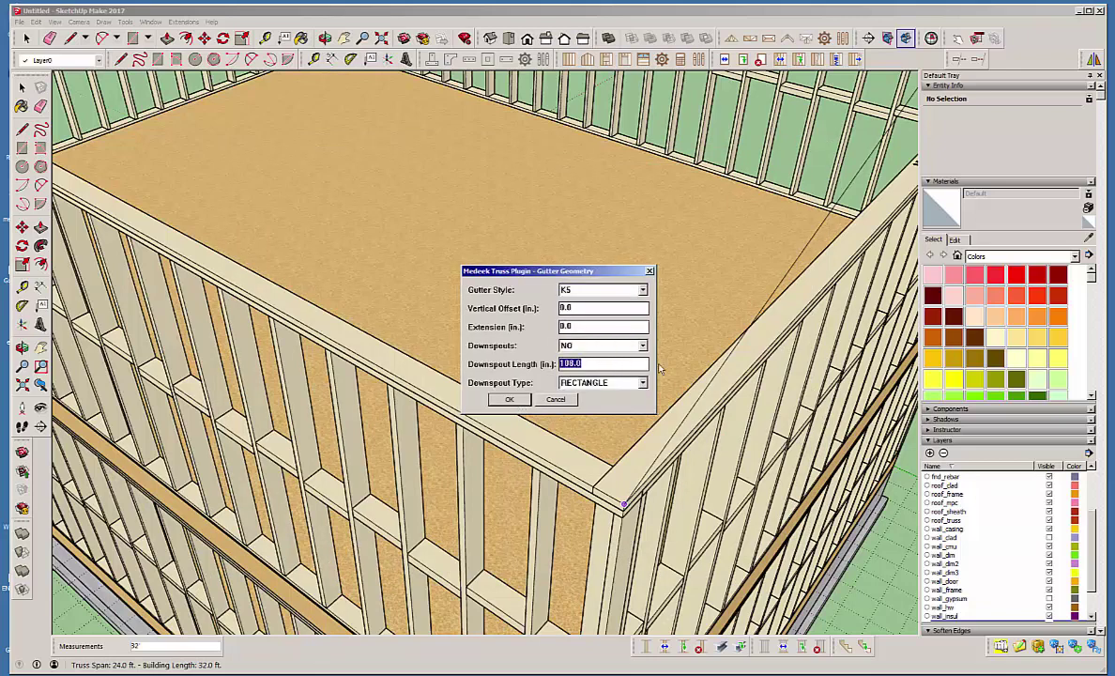
{"action": "type", "text": "200"}
{"action": "left_click", "coordinate": [511, 400]}
{"action": "scroll", "coordinate": [506, 401], "scroll_direction": "down", "scroll_amount": 10}
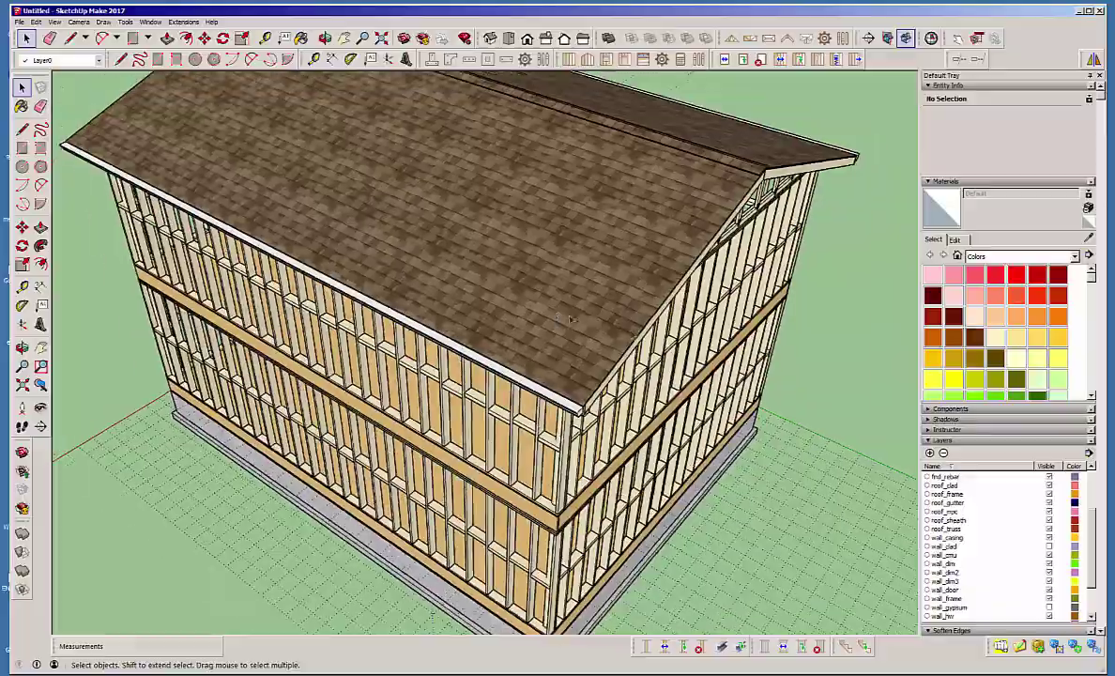
Edit the roof truss assembly to include downspouts on the gutters and update it
{"action": "middle_click_drag", "start_coordinate": [570, 319], "coordinate": [462, 306]}
{"action": "left_click", "coordinate": [412, 319]}
{"action": "right_click", "coordinate": [419, 301]}
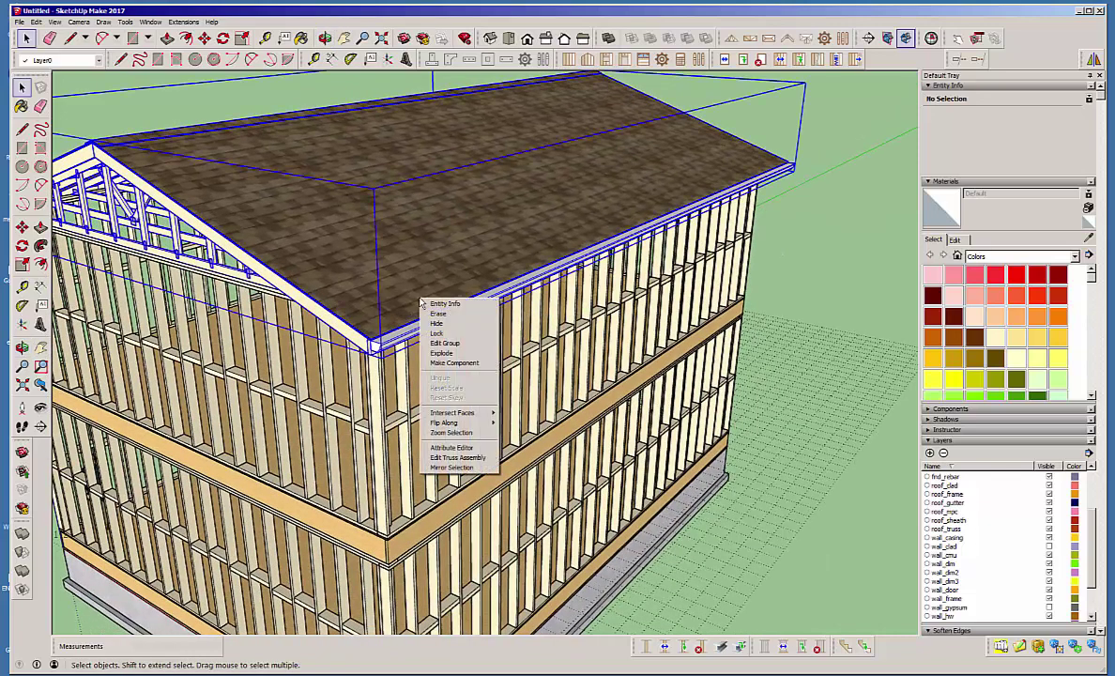
{"action": "left_click", "coordinate": [458, 457]}
{"action": "left_click_drag", "start_coordinate": [1030, 308], "coordinate": [1014, 529]}
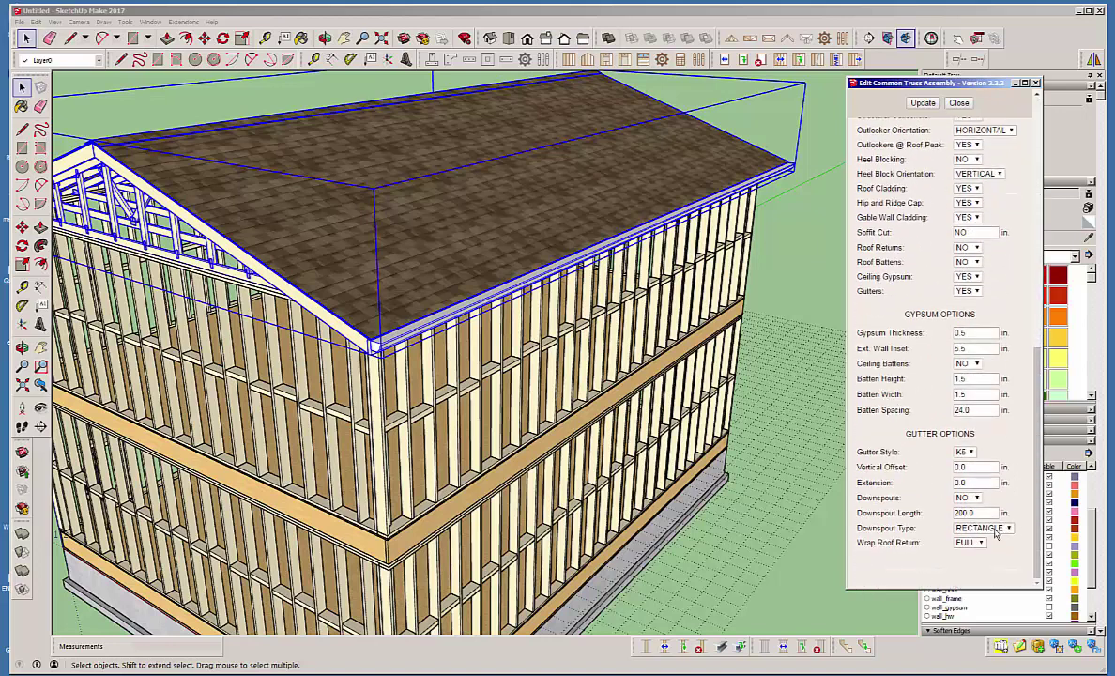
{"action": "left_click", "coordinate": [967, 497]}
{"action": "left_click", "coordinate": [965, 511]}
{"action": "left_click", "coordinate": [925, 103]}
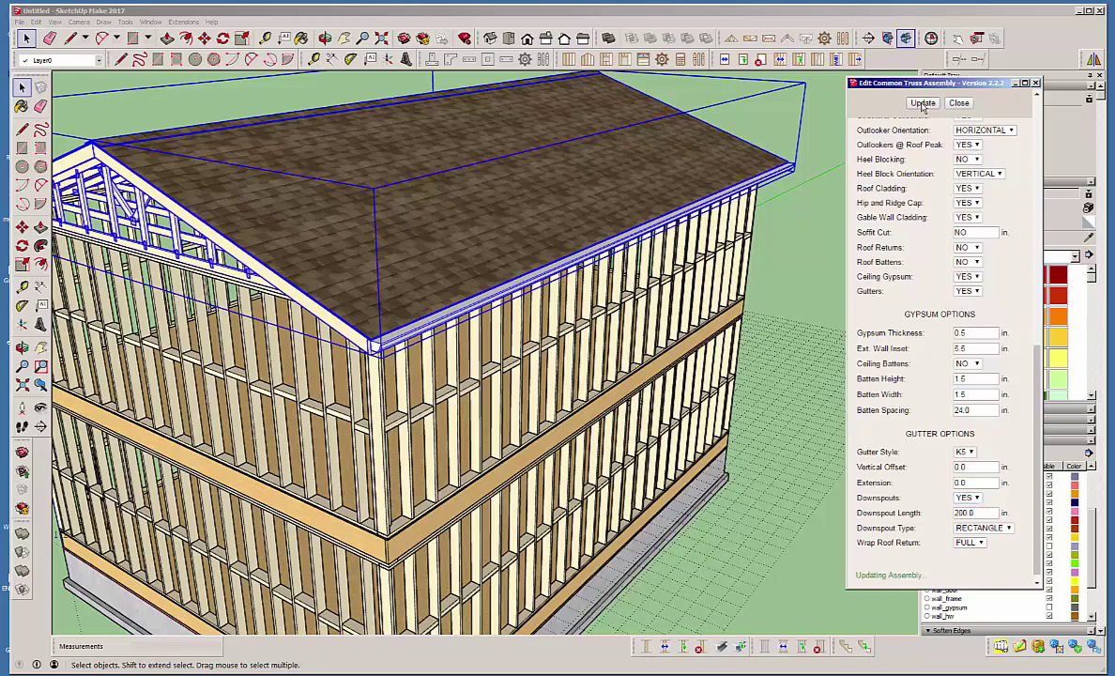
{"action": "scroll", "coordinate": [618, 179], "scroll_direction": "down", "scroll_amount": 2}
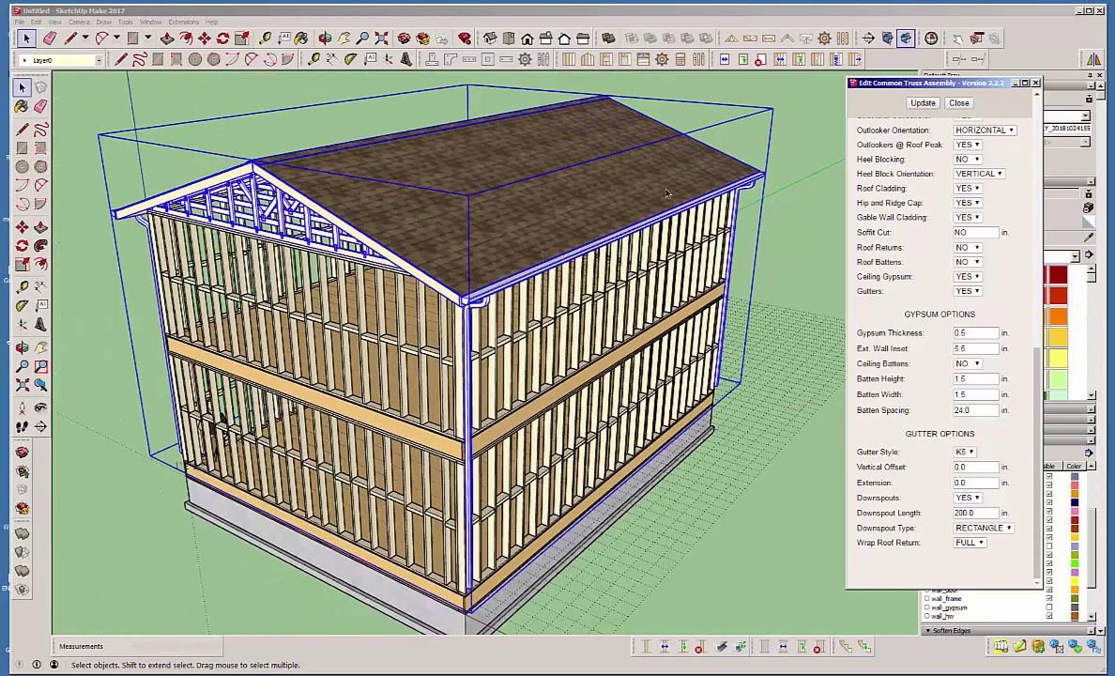
Examine the wall blocking and the lower end of the downspout at the lower-storey corner above the stemwall
{"action": "scroll", "coordinate": [493, 488], "scroll_direction": "up", "scroll_amount": 4}
{"action": "middle_click_drag", "start_coordinate": [488, 560], "coordinate": [552, 522]}
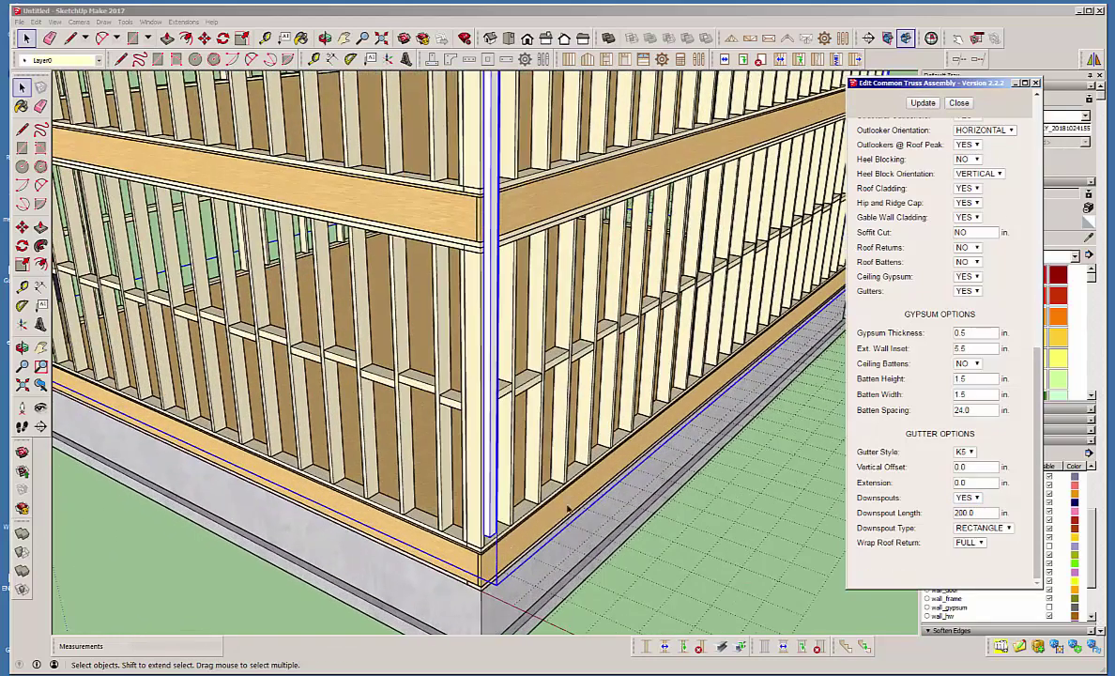
{"action": "left_click_drag", "start_coordinate": [976, 85], "coordinate": [906, 103]}
{"action": "middle_click_drag", "start_coordinate": [432, 424], "coordinate": [584, 392]}
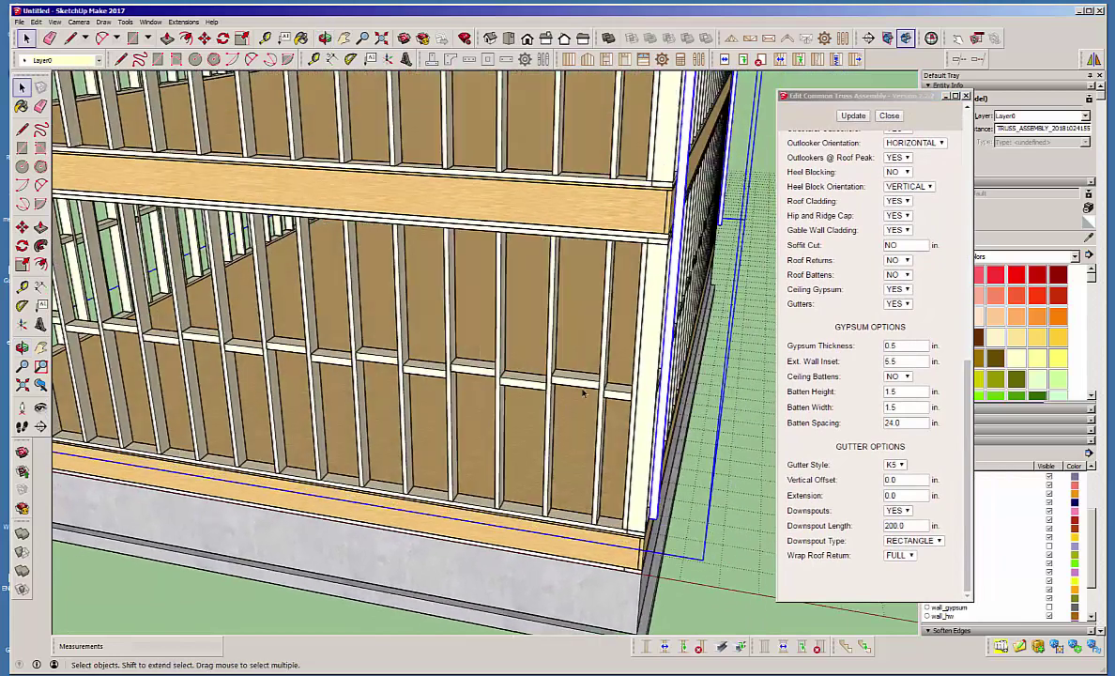
{"action": "scroll", "coordinate": [596, 388], "scroll_direction": "up", "scroll_amount": 3}
{"action": "scroll", "coordinate": [597, 388], "scroll_direction": "up", "scroll_amount": 5}
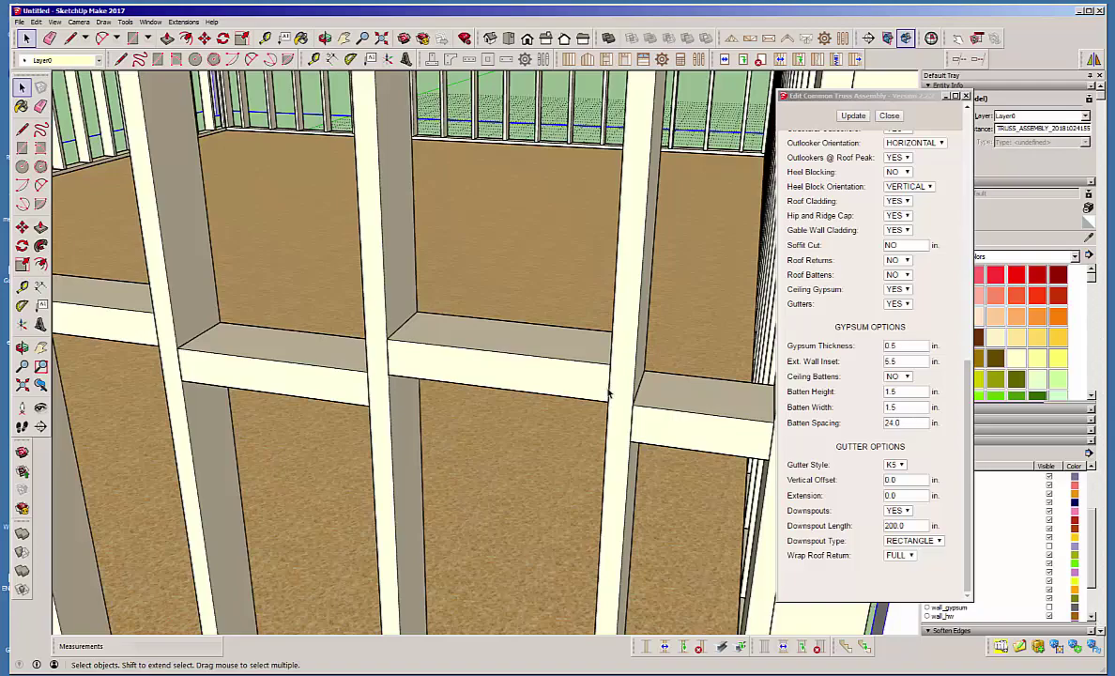
{"action": "scroll", "coordinate": [608, 394], "scroll_direction": "down", "scroll_amount": 8}
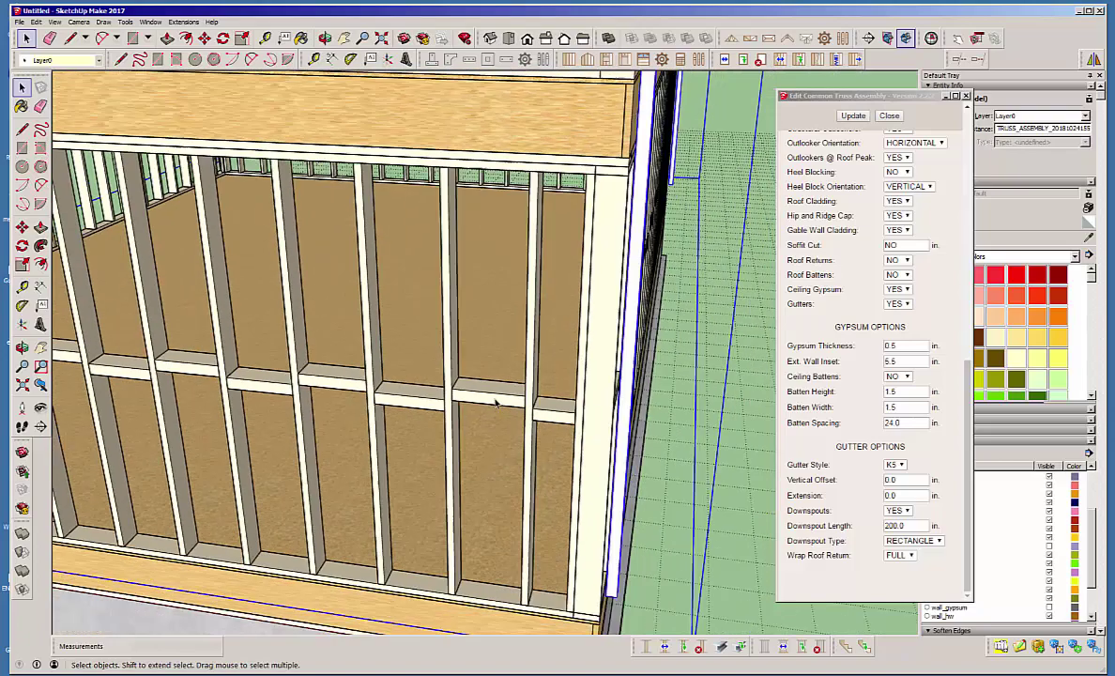
{"action": "mouse_move", "coordinate": [495, 404]}
{"action": "middle_mouse_down"}
{"action": "mouse_move", "coordinate": [455, 411]}
{"action": "mouse_move", "coordinate": [478, 415]}
{"action": "middle_mouse_up"}
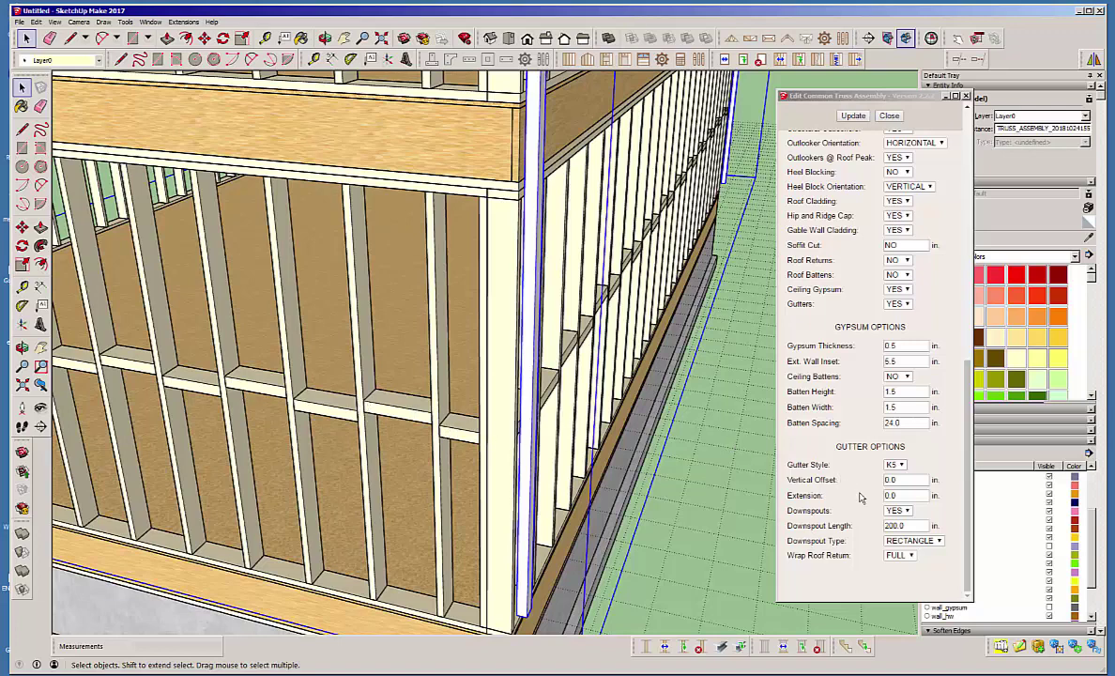
{"action": "mouse_move", "coordinate": [469, 384]}
{"action": "middle_mouse_down"}
{"action": "mouse_move", "coordinate": [481, 389]}
{"action": "mouse_move", "coordinate": [483, 373]}
{"action": "middle_mouse_up"}
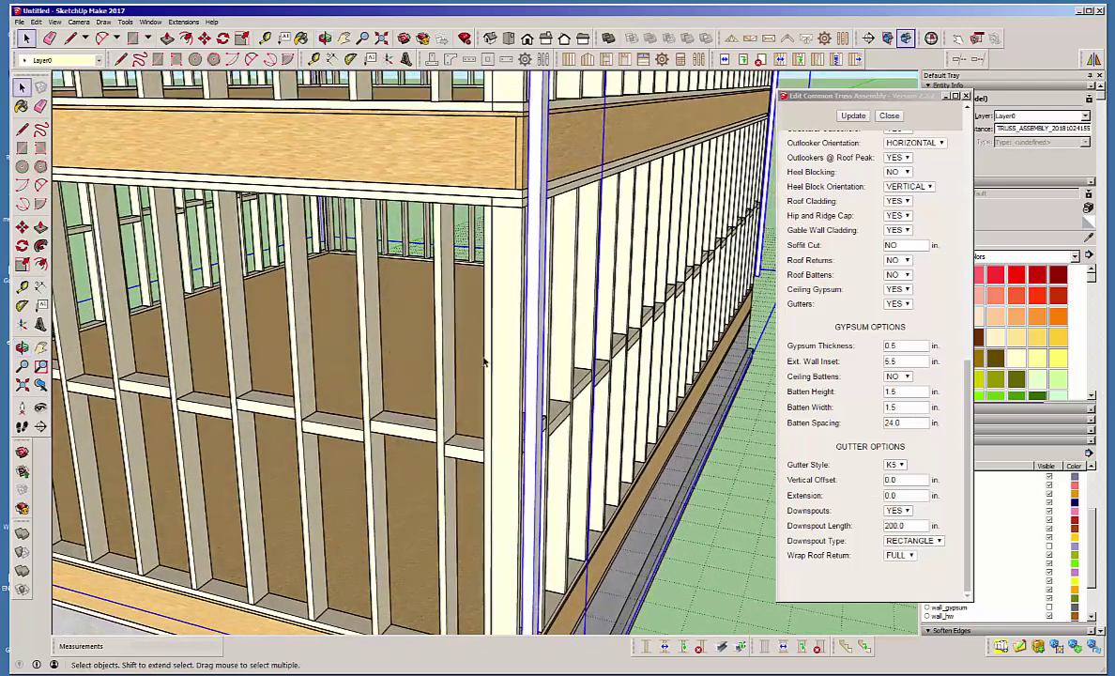
{"action": "scroll", "coordinate": [483, 372], "scroll_direction": "down", "scroll_amount": 3}
{"action": "middle_click_drag", "start_coordinate": [522, 507], "coordinate": [512, 527]}
{"action": "scroll", "coordinate": [507, 521], "scroll_direction": "up", "scroll_amount": 4}
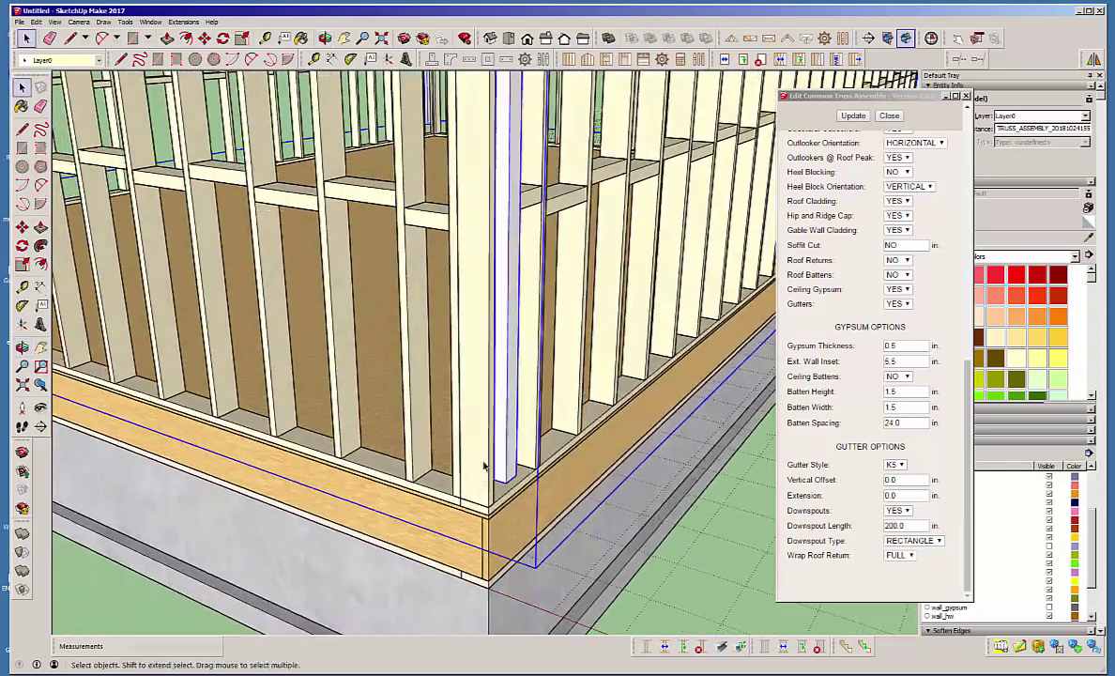
{"action": "scroll", "coordinate": [481, 480], "scroll_direction": "down", "scroll_amount": 3}
{"action": "scroll", "coordinate": [474, 532], "scroll_direction": "up", "scroll_amount": 3}
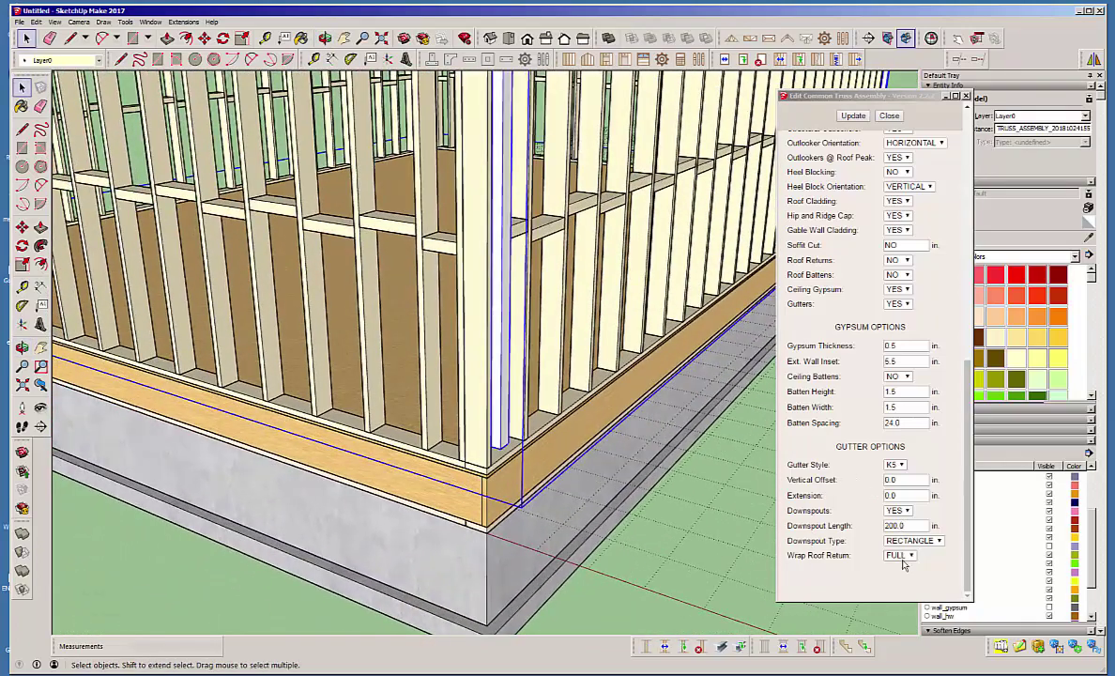
Set the downspout length to 230 in, update the truss assembly and close its editor
{"action": "left_click", "coordinate": [900, 525]}
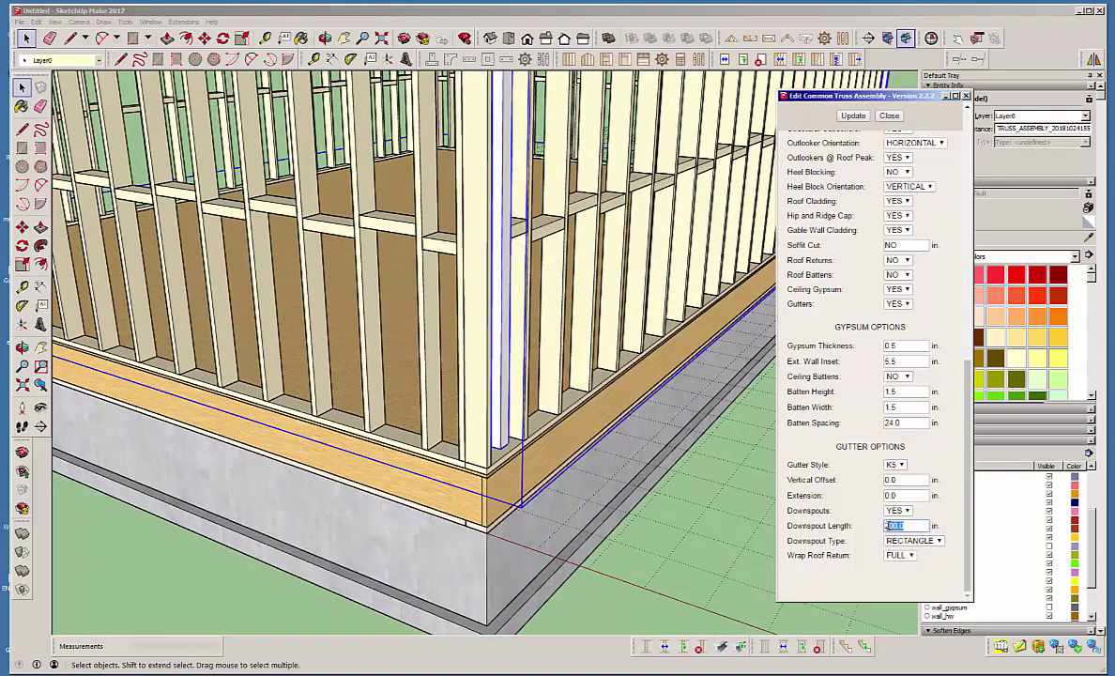
{"action": "type", "text": "230"}
{"action": "left_click", "coordinate": [854, 117]}
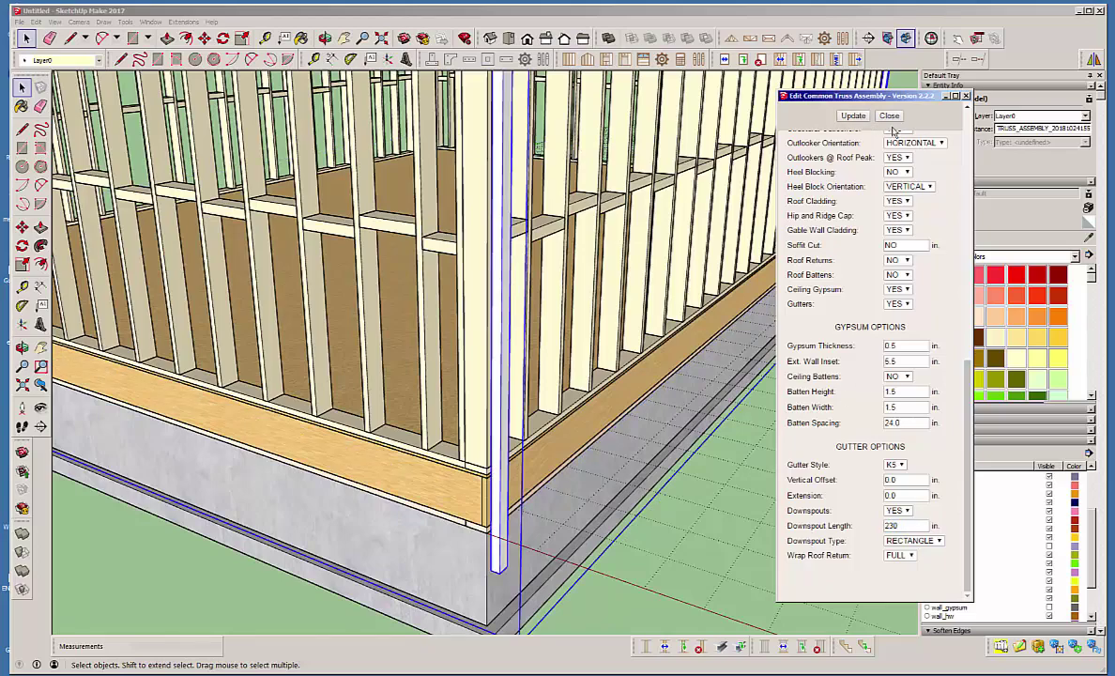
{"action": "left_click", "coordinate": [888, 115]}
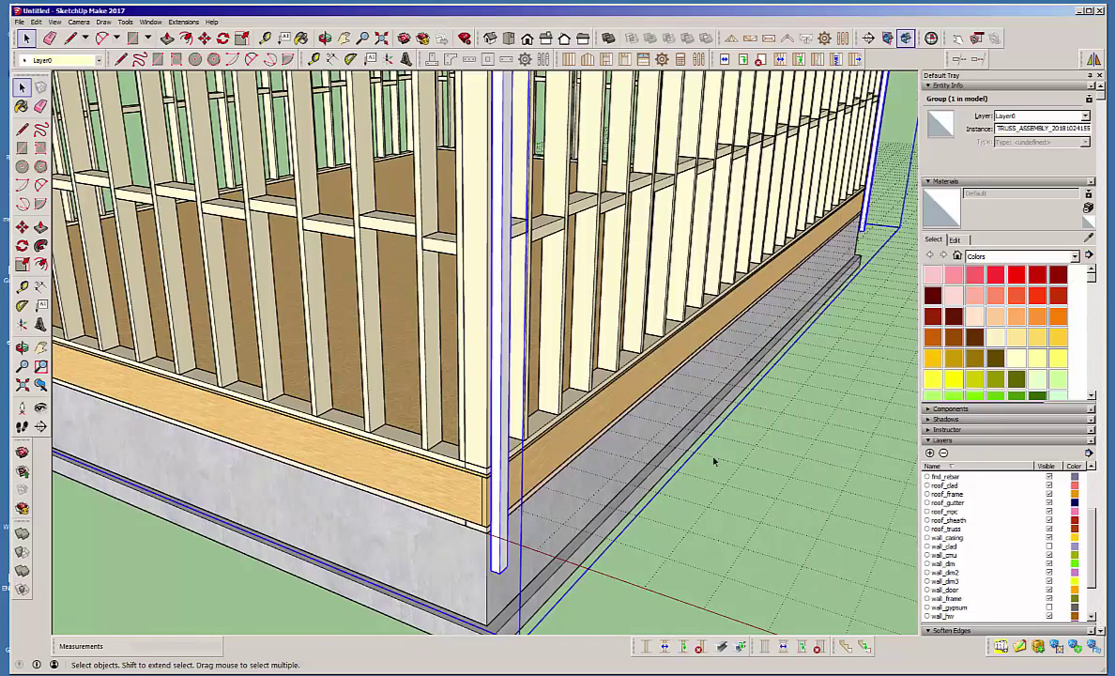
Turn on the wall_gypsum, wall_sheath and wall_clad layers so the gypsum, sheathing and cladding of both storeys are shown
{"action": "scroll", "coordinate": [713, 461], "scroll_direction": "down", "scroll_amount": 6}
{"action": "middle_click_drag", "start_coordinate": [604, 428], "coordinate": [854, 459]}
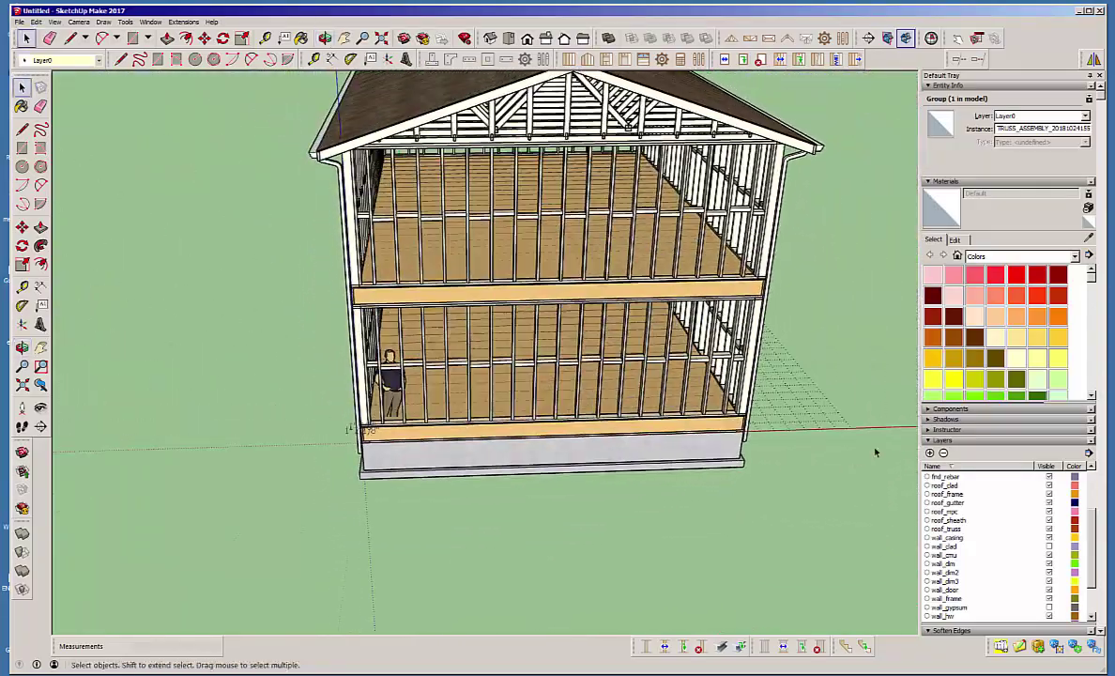
{"action": "left_click", "coordinate": [1049, 546]}
{"action": "left_click", "coordinate": [1049, 607]}
{"action": "middle_click_drag", "start_coordinate": [767, 431], "coordinate": [393, 362]}
{"action": "left_click_drag", "start_coordinate": [1090, 570], "coordinate": [1089, 603]}
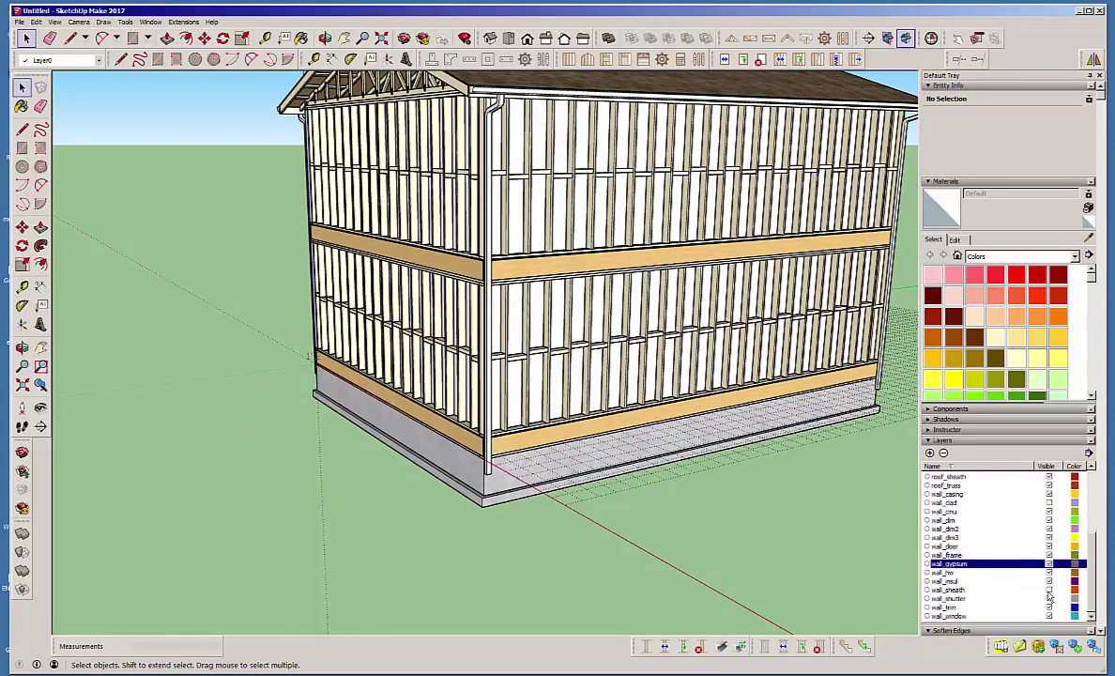
{"action": "left_click", "coordinate": [1048, 590]}
{"action": "left_click", "coordinate": [1049, 589]}
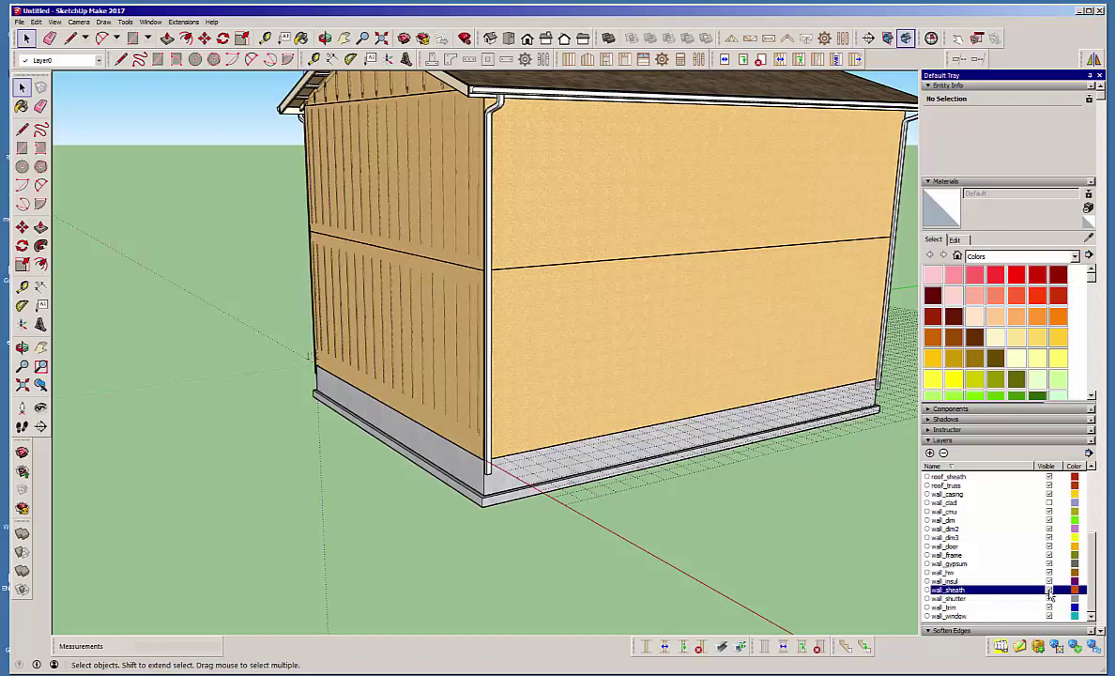
{"action": "left_click", "coordinate": [1049, 502]}
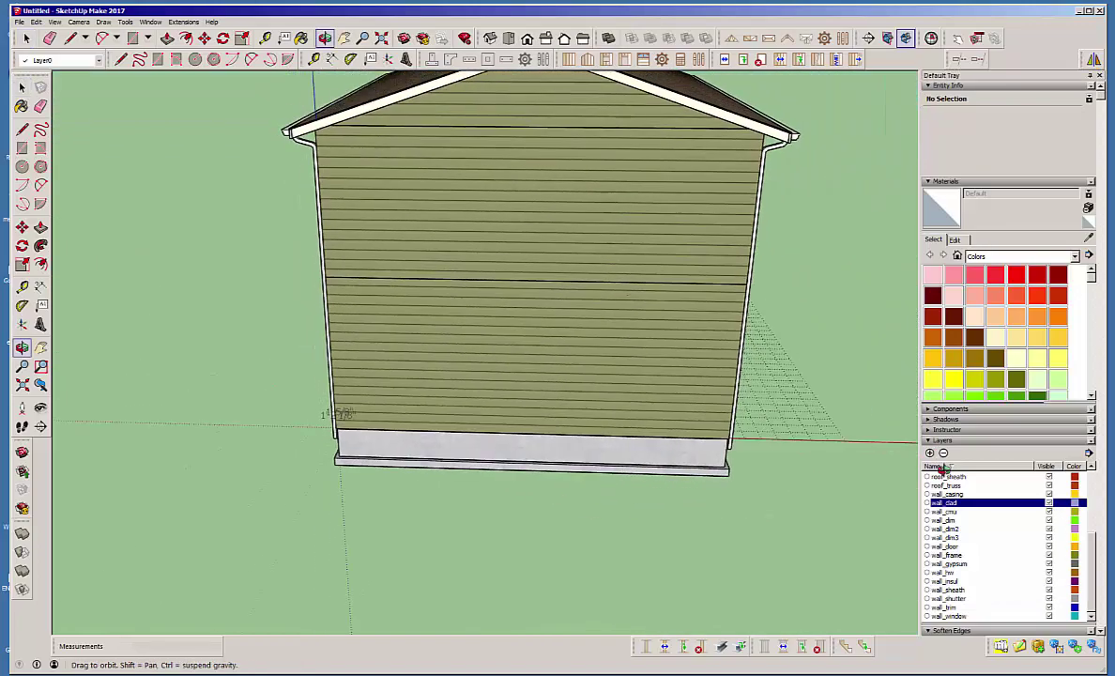
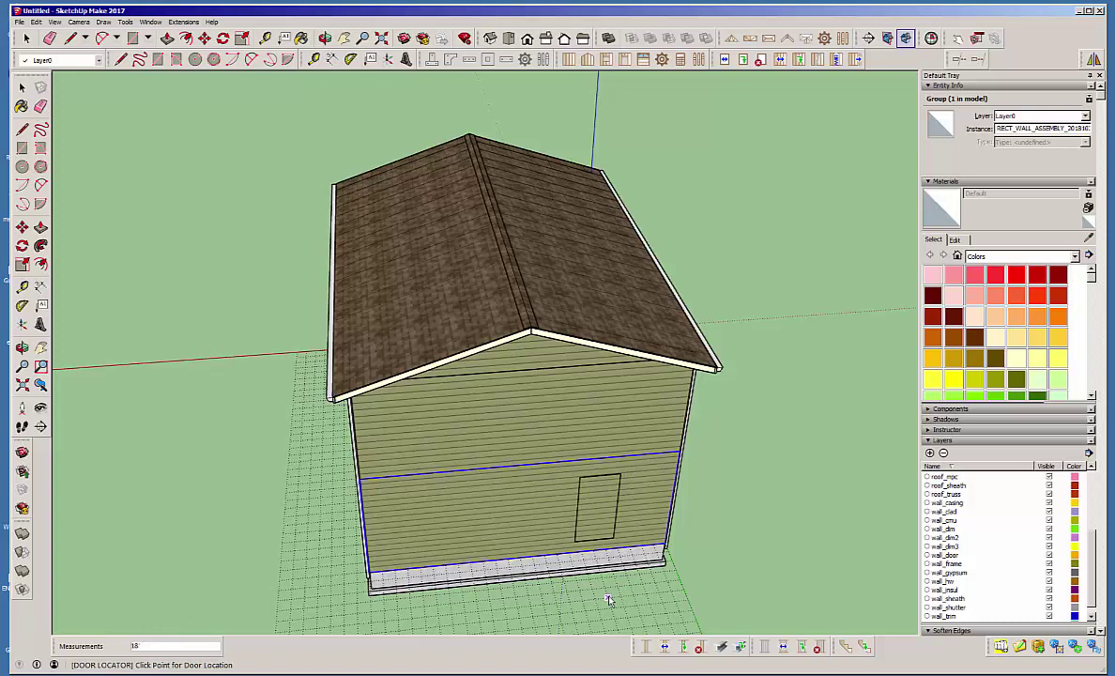
Place the door near one end of the lower-storey gable wall and leave the door tool
{"action": "left_click", "coordinate": [607, 577]}
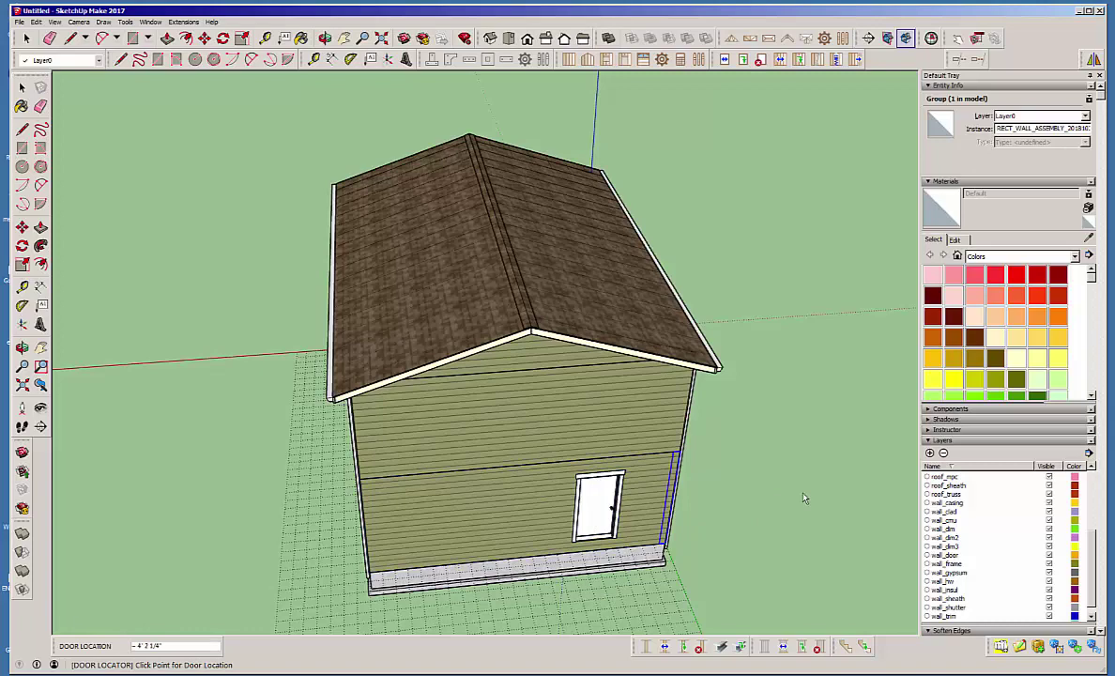
{"action": "key", "text": "space"}
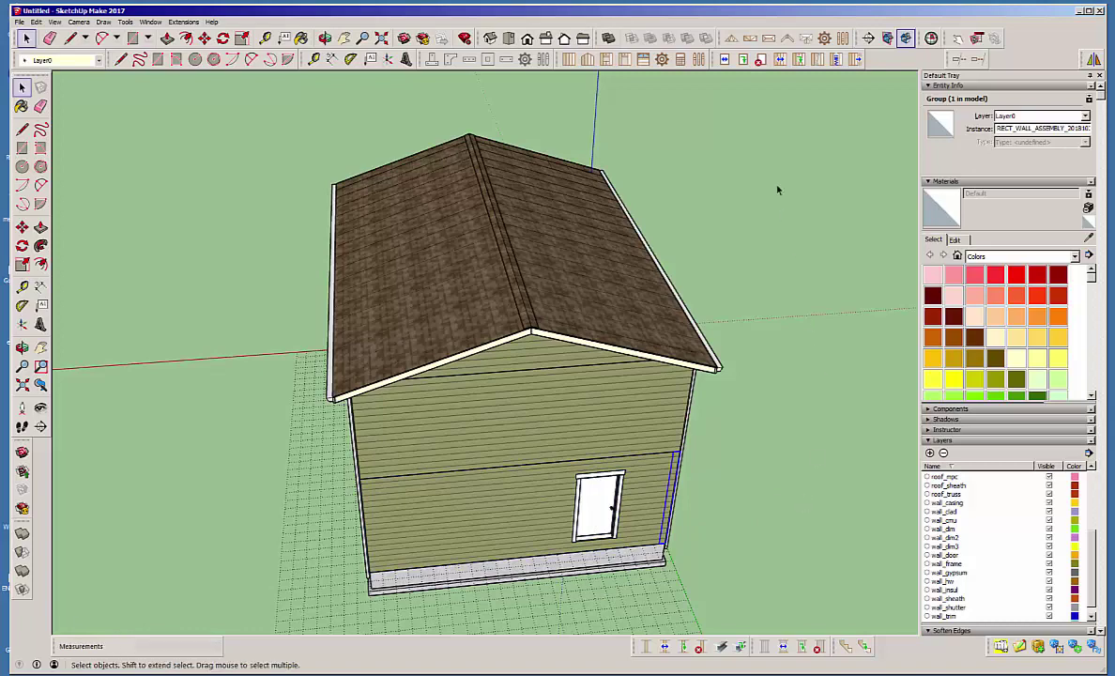
Set up a rectangular 3 ft by 4 ft Jeld-Wen picture window with a 6X6 header, perimeter grille and Style A casing
{"action": "left_click", "coordinate": [606, 59]}
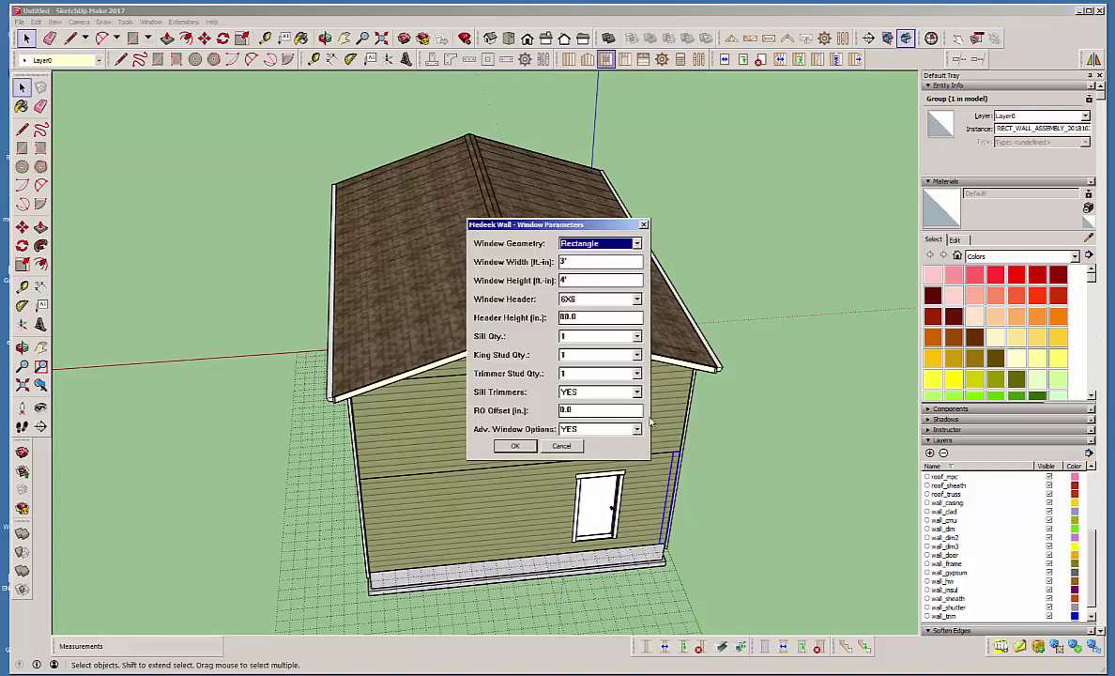
{"action": "left_click", "coordinate": [516, 447]}
{"action": "left_click", "coordinate": [538, 381]}
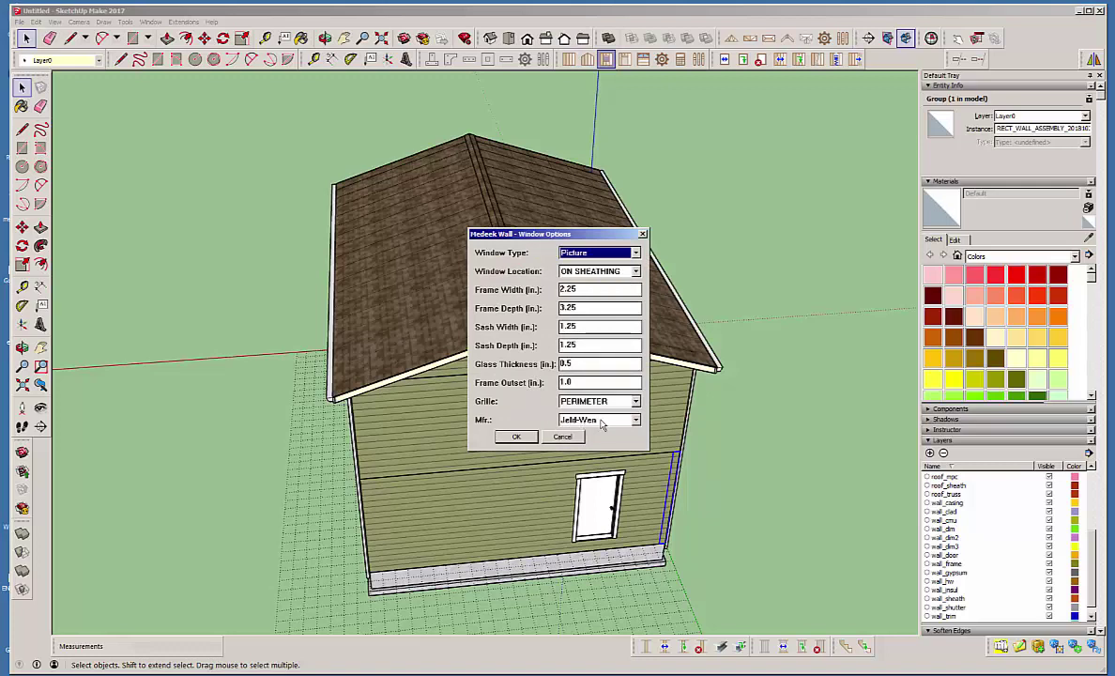
{"action": "left_click", "coordinate": [519, 438]}
{"action": "left_click", "coordinate": [512, 438]}
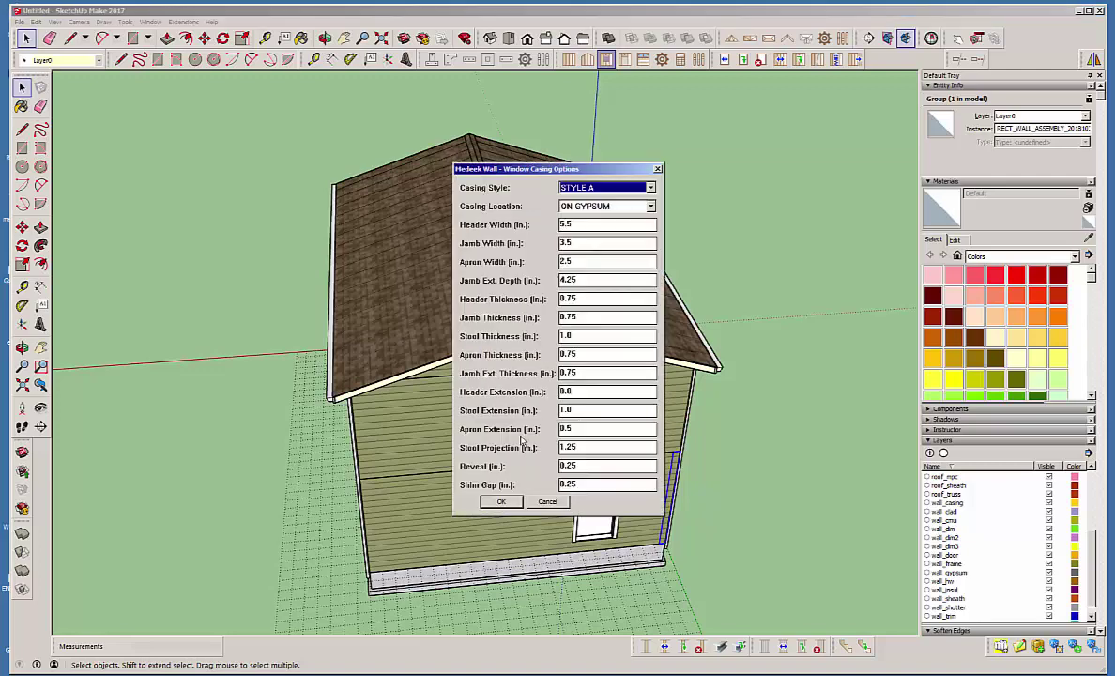
{"action": "left_click", "coordinate": [503, 504]}
Place windows in the two lower-storey walls with doors, at 7 ft on the gable wall and opposite the door end on the long wall
{"action": "middle_click_drag", "start_coordinate": [542, 478], "coordinate": [512, 591]}
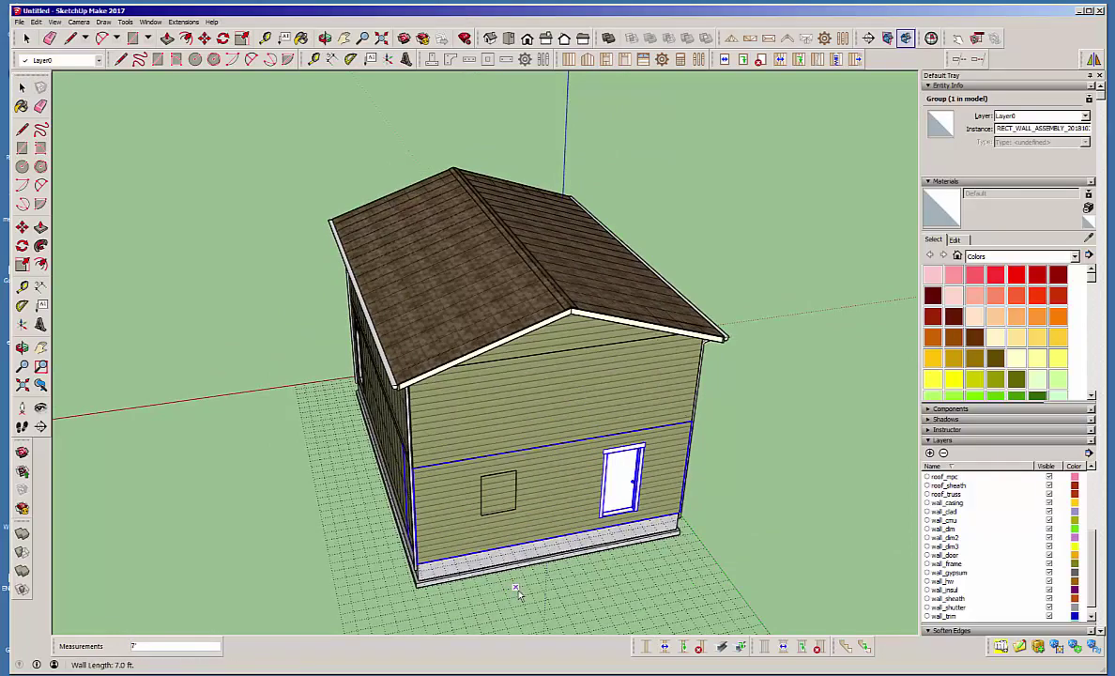
{"action": "middle_click_drag", "start_coordinate": [519, 590], "coordinate": [880, 527]}
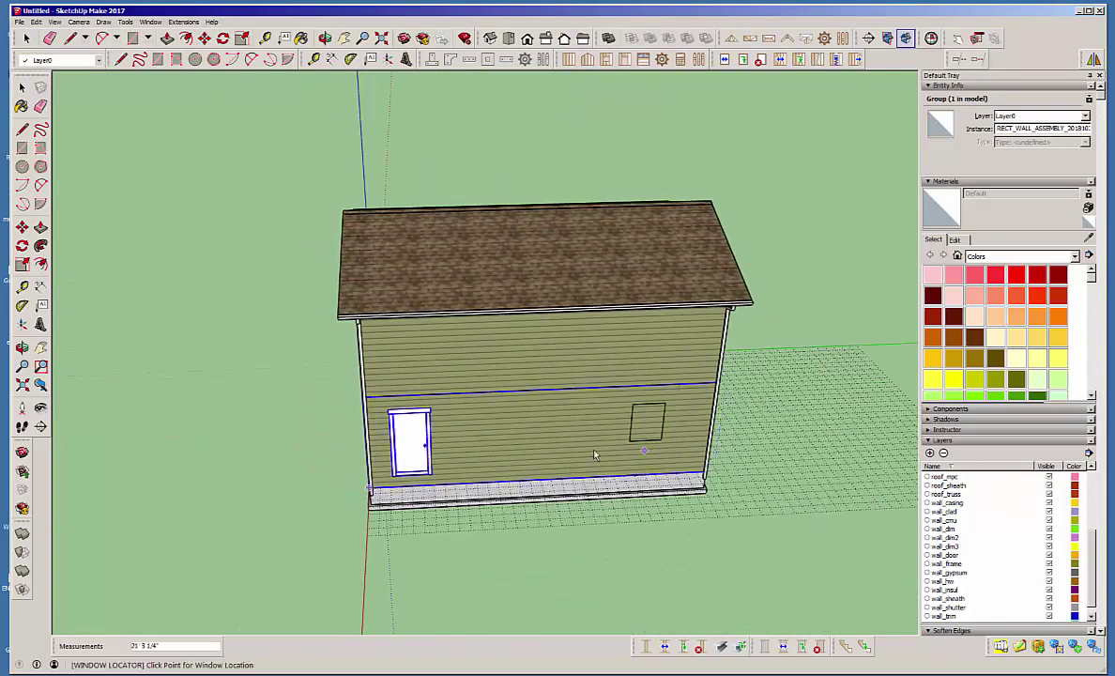
{"action": "left_click", "coordinate": [610, 509]}
Place one window at 12 ft on the lower-storey wall and another at 12 ft on the upper-storey wall of the doorless gable end
{"action": "middle_click_drag", "start_coordinate": [516, 507], "coordinate": [498, 456]}
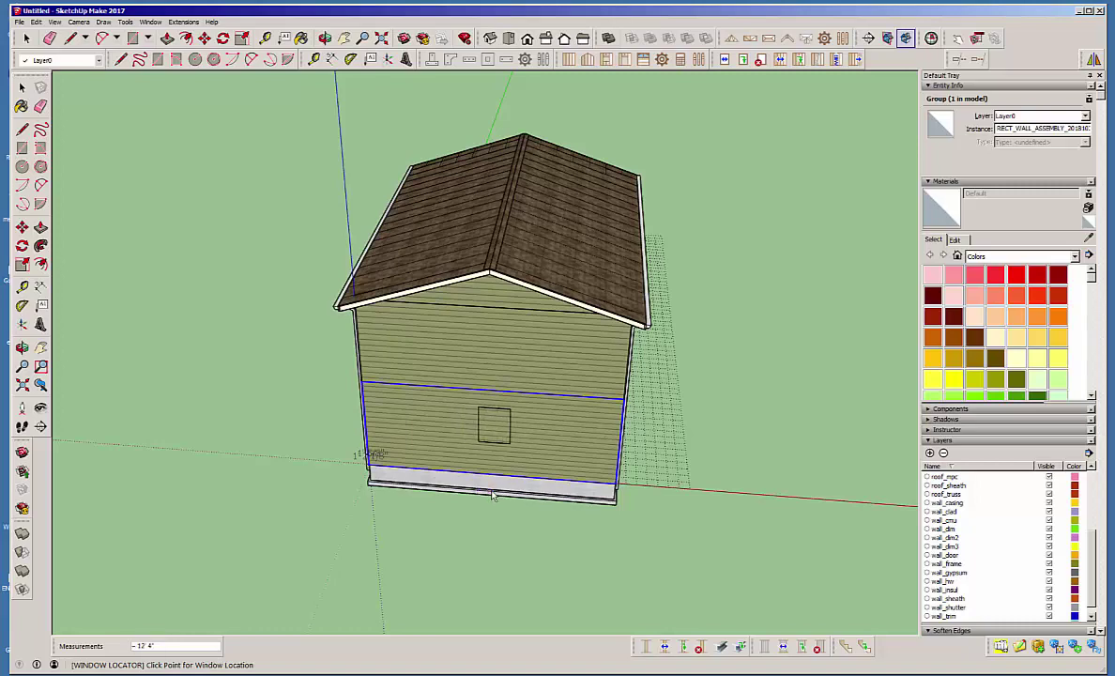
{"action": "scroll", "coordinate": [494, 495], "scroll_direction": "up", "scroll_amount": 5}
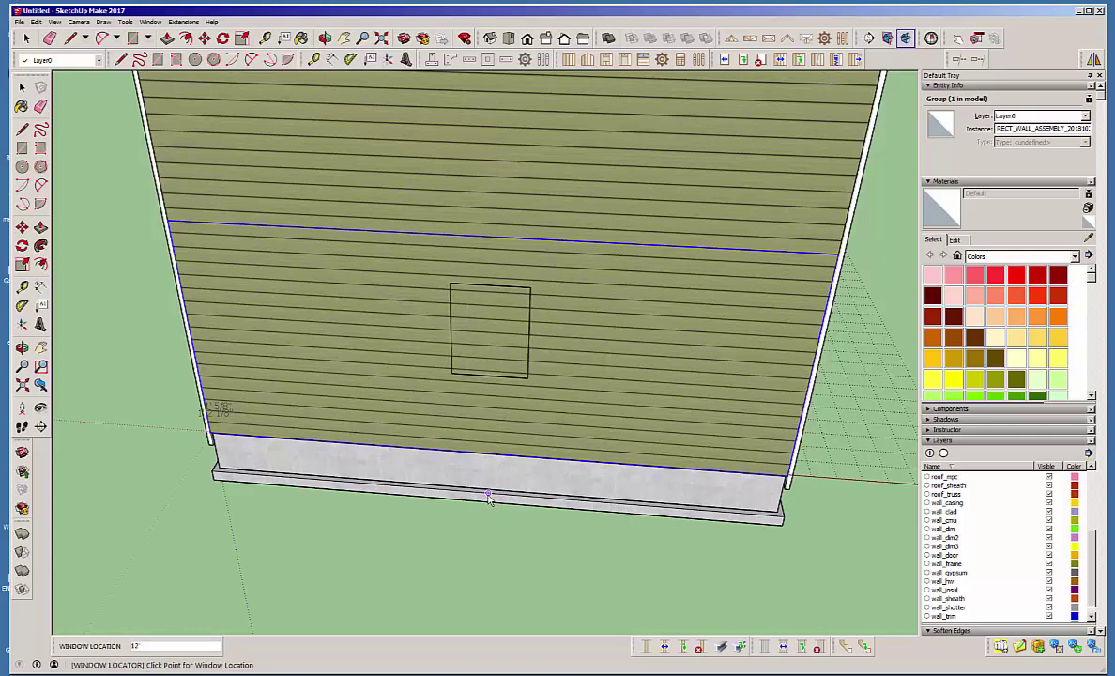
{"action": "left_click", "coordinate": [488, 497]}
{"action": "scroll", "coordinate": [490, 498], "scroll_direction": "down", "scroll_amount": 3}
{"action": "scroll", "coordinate": [489, 497], "scroll_direction": "down", "scroll_amount": 1}
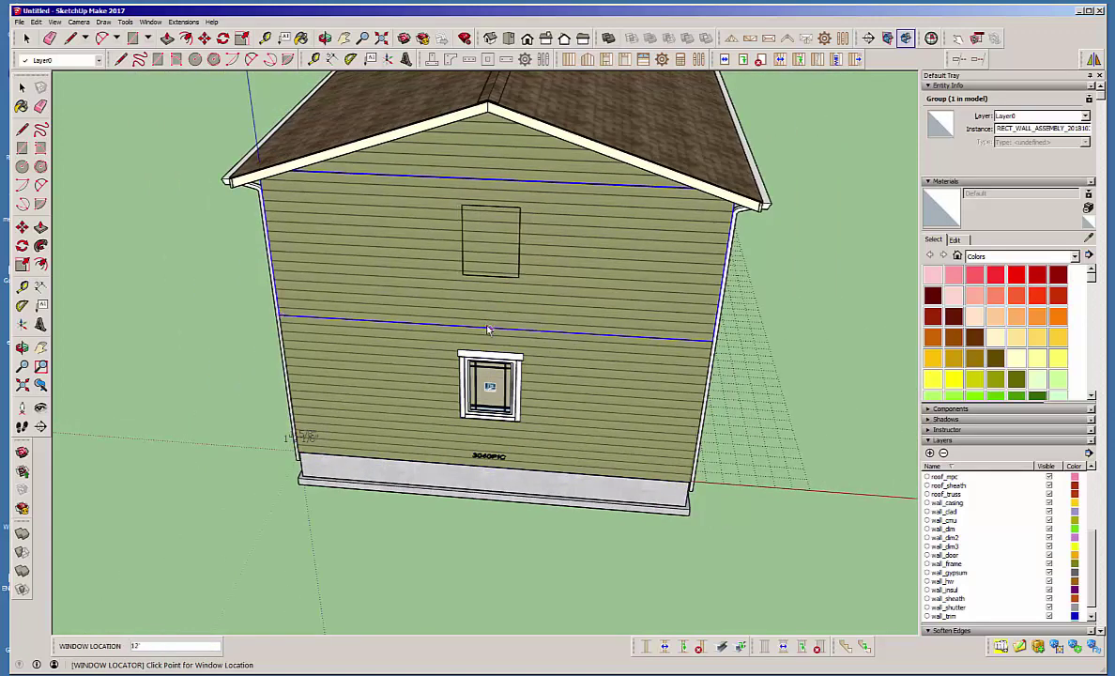
{"action": "scroll", "coordinate": [491, 342], "scroll_direction": "up", "scroll_amount": 5}
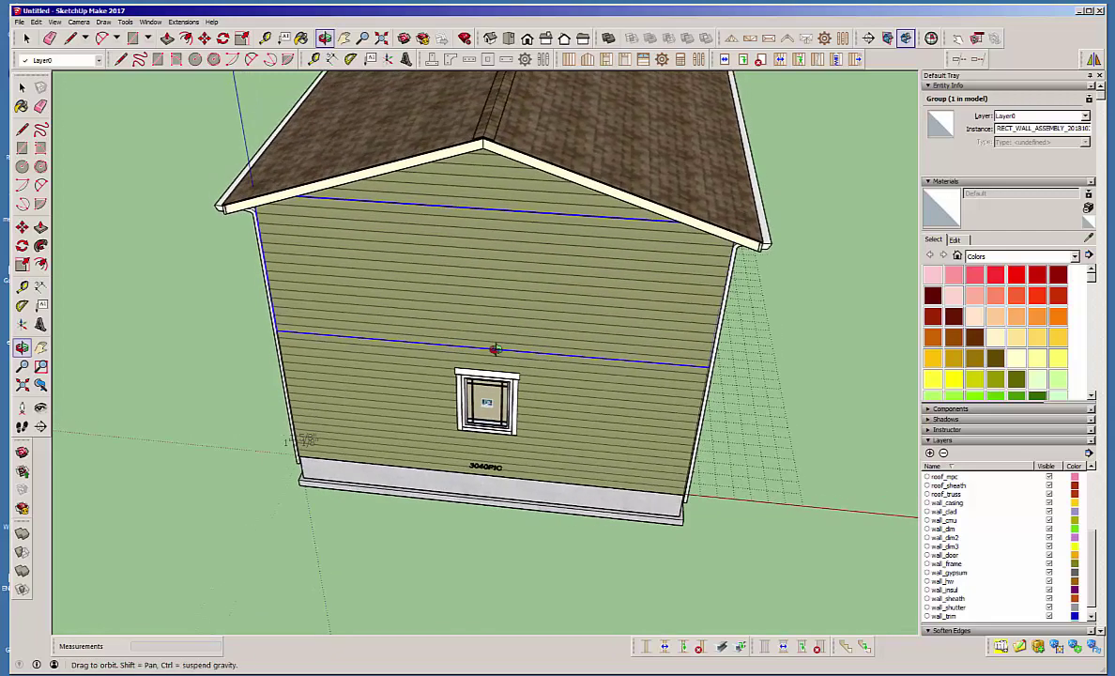
{"action": "scroll", "coordinate": [498, 357], "scroll_direction": "up", "scroll_amount": 1}
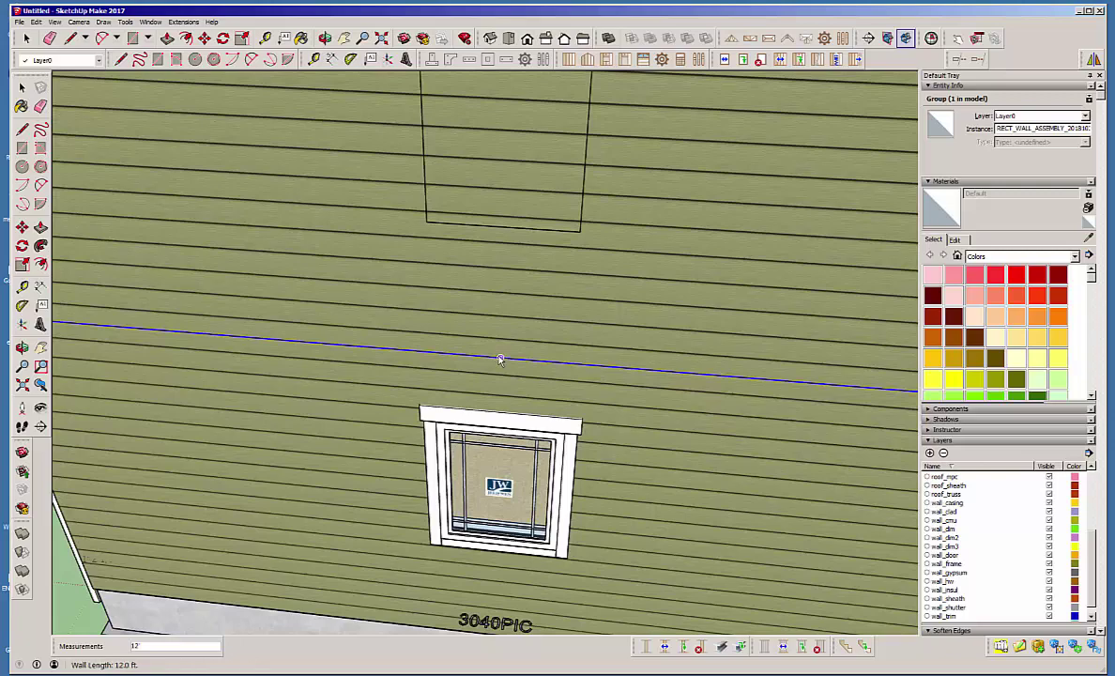
{"action": "left_click", "coordinate": [500, 359]}
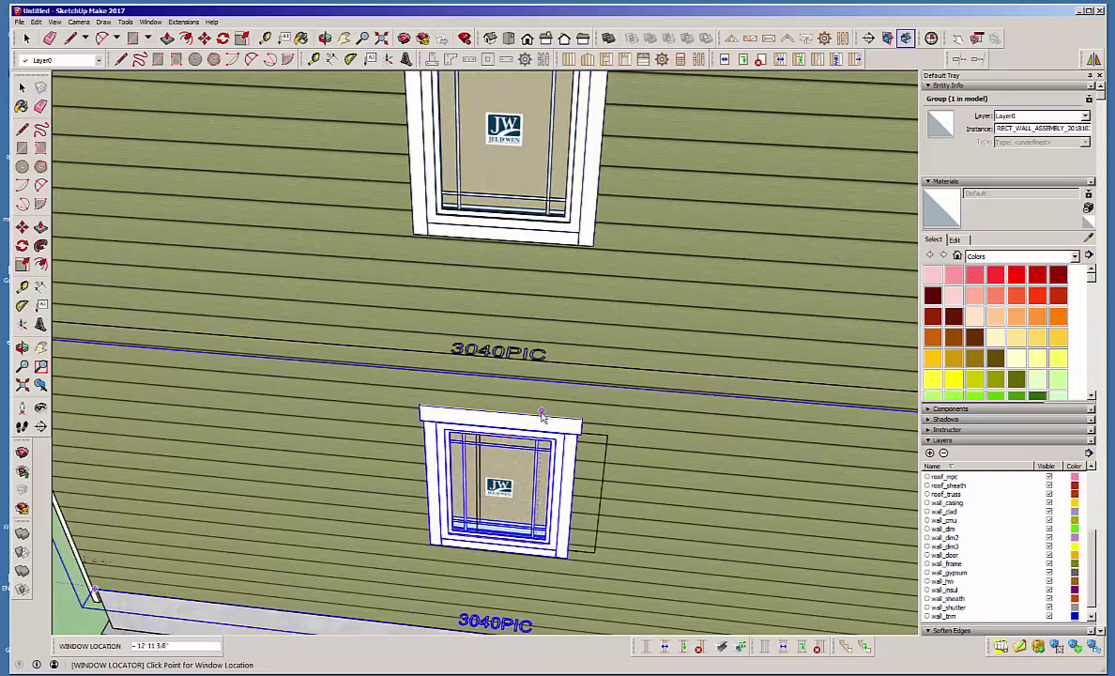
Place a window past the middle of the lower-storey long wall without a door and leave the window tool
{"action": "scroll", "coordinate": [654, 427], "scroll_direction": "down", "scroll_amount": 4}
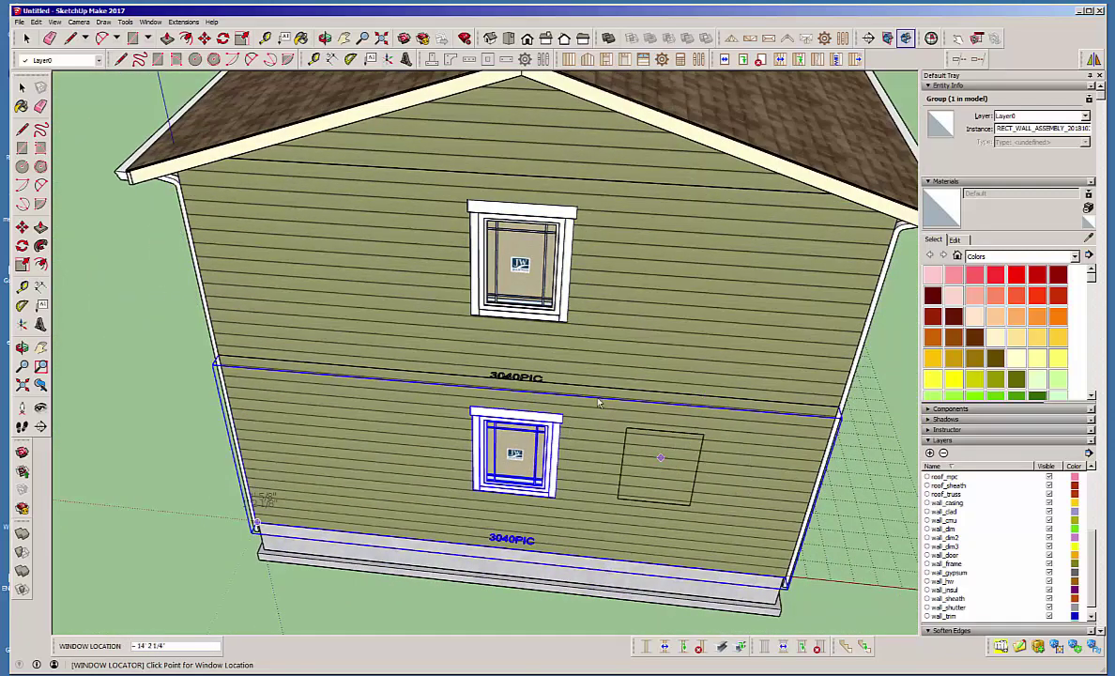
{"action": "middle_click_drag", "start_coordinate": [710, 367], "coordinate": [886, 298]}
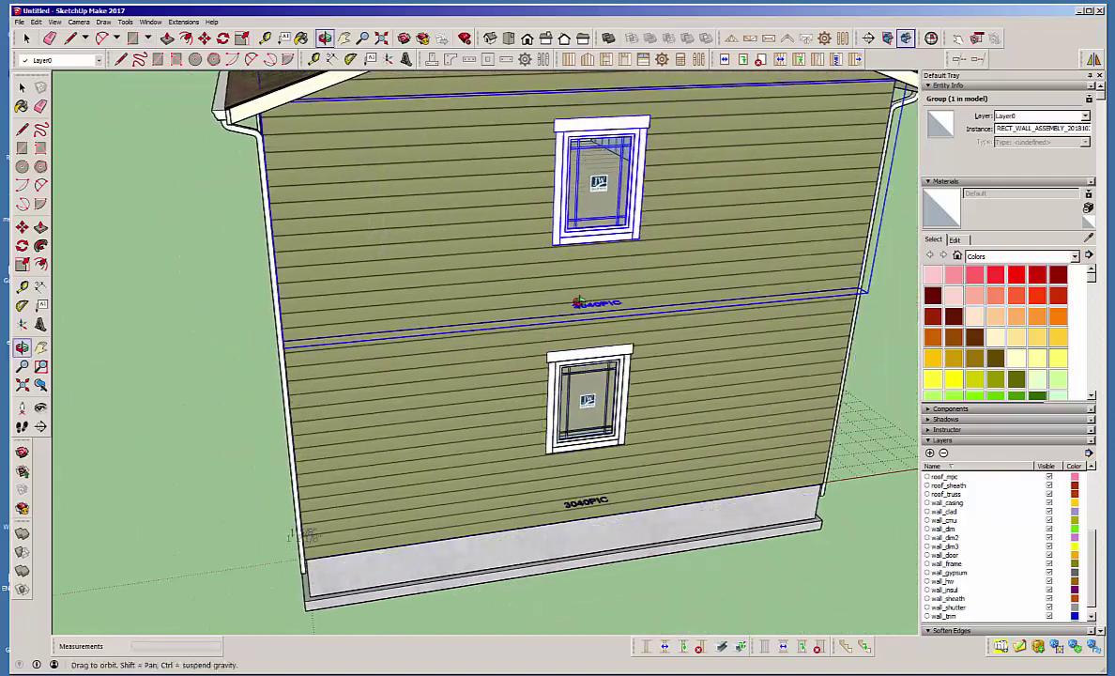
{"action": "middle_click_drag", "start_coordinate": [577, 304], "coordinate": [809, 368]}
{"action": "scroll", "coordinate": [751, 380], "scroll_direction": "down", "scroll_amount": 3}
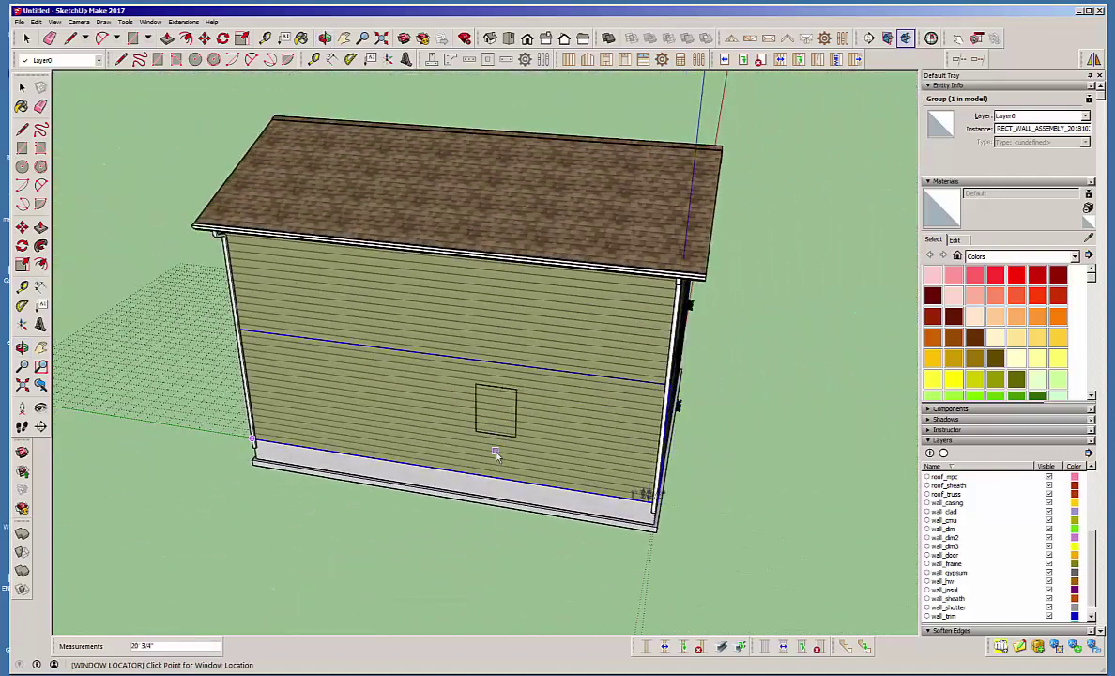
{"action": "left_click", "coordinate": [477, 415]}
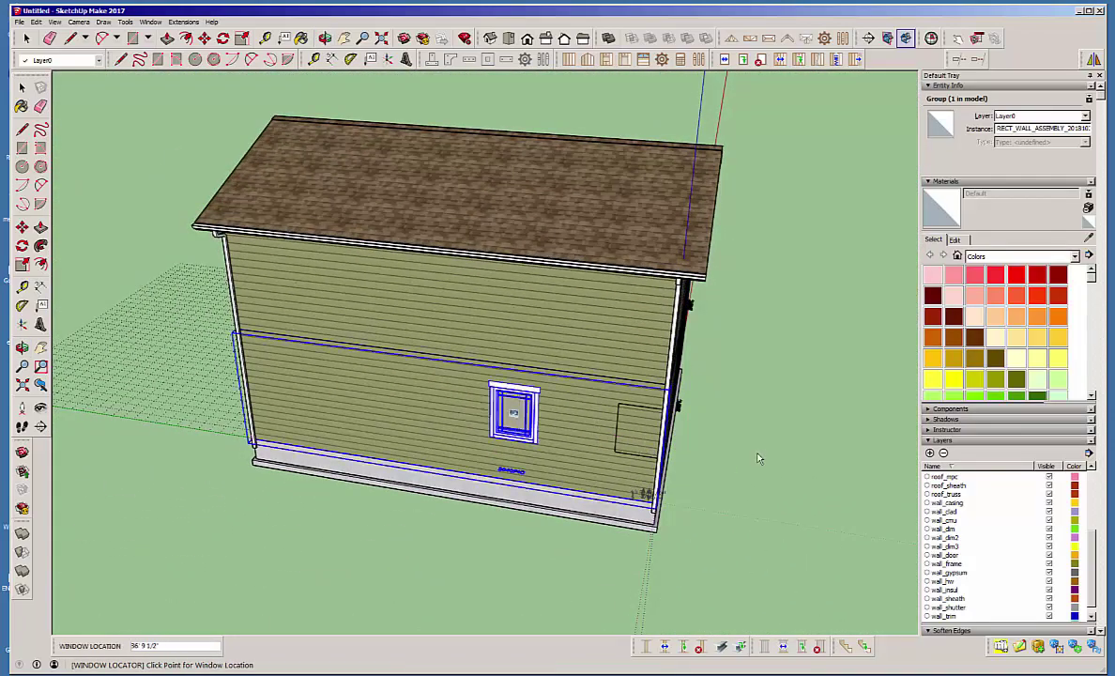
{"action": "key", "text": "space"}
Move the lower-storey window beside the door on the long wall by -3 ft
{"action": "middle_click_drag", "start_coordinate": [720, 418], "coordinate": [302, 473]}
{"action": "middle_click_drag", "start_coordinate": [656, 451], "coordinate": [473, 388]}
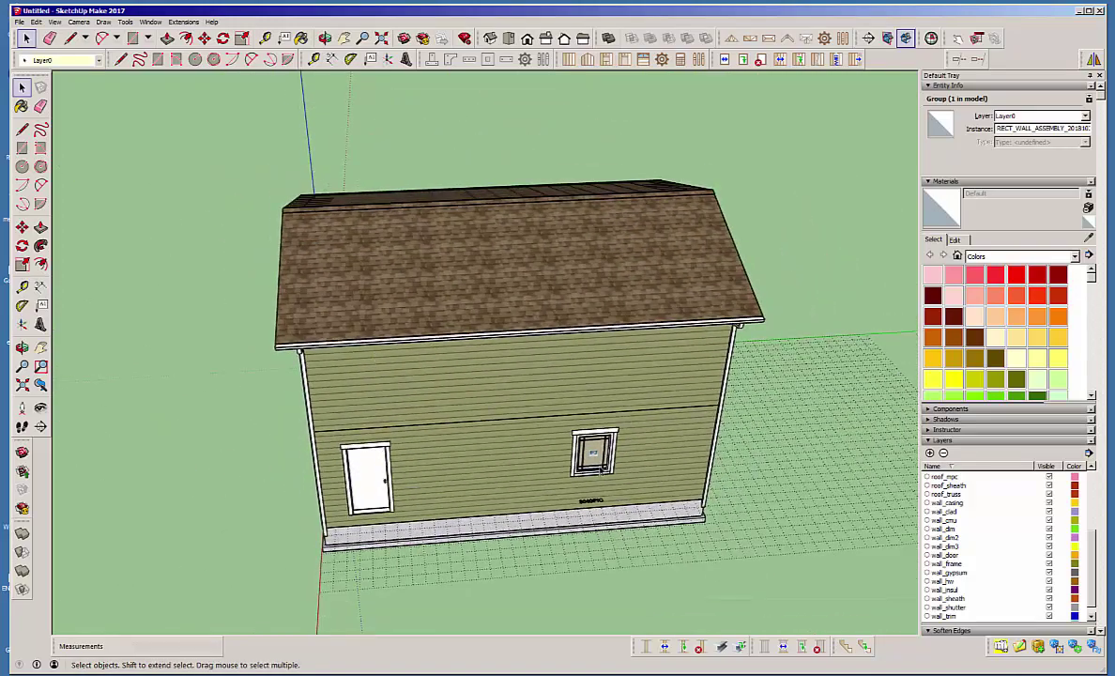
{"action": "left_click", "coordinate": [601, 463]}
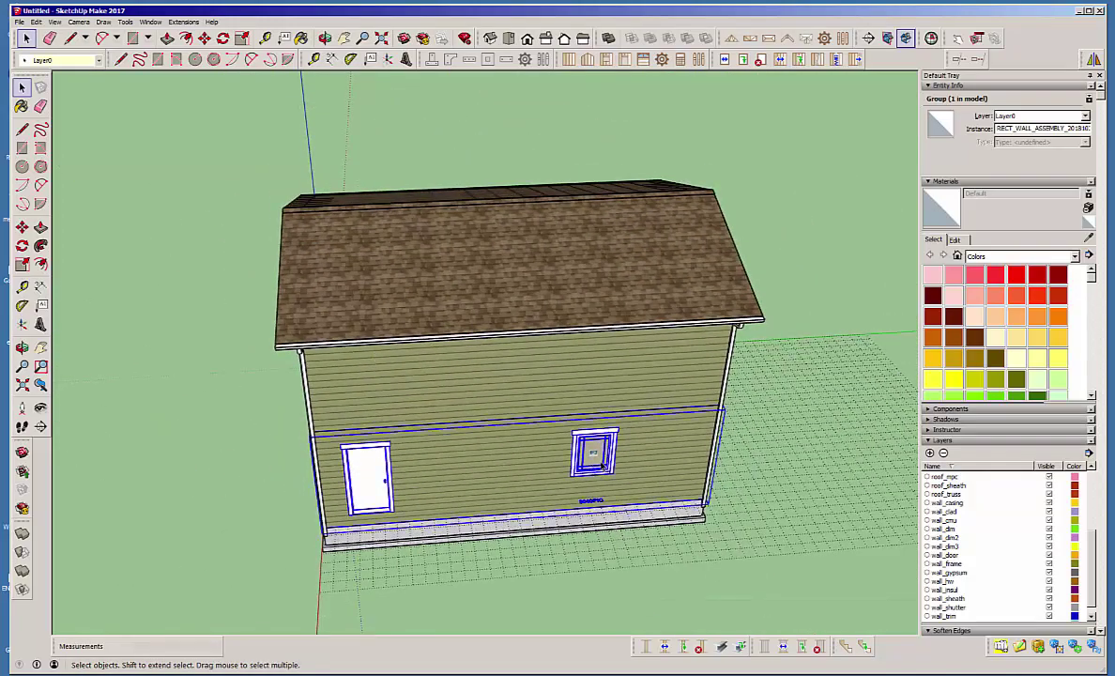
{"action": "left_click", "coordinate": [724, 59]}
{"action": "left_click", "coordinate": [602, 452]}
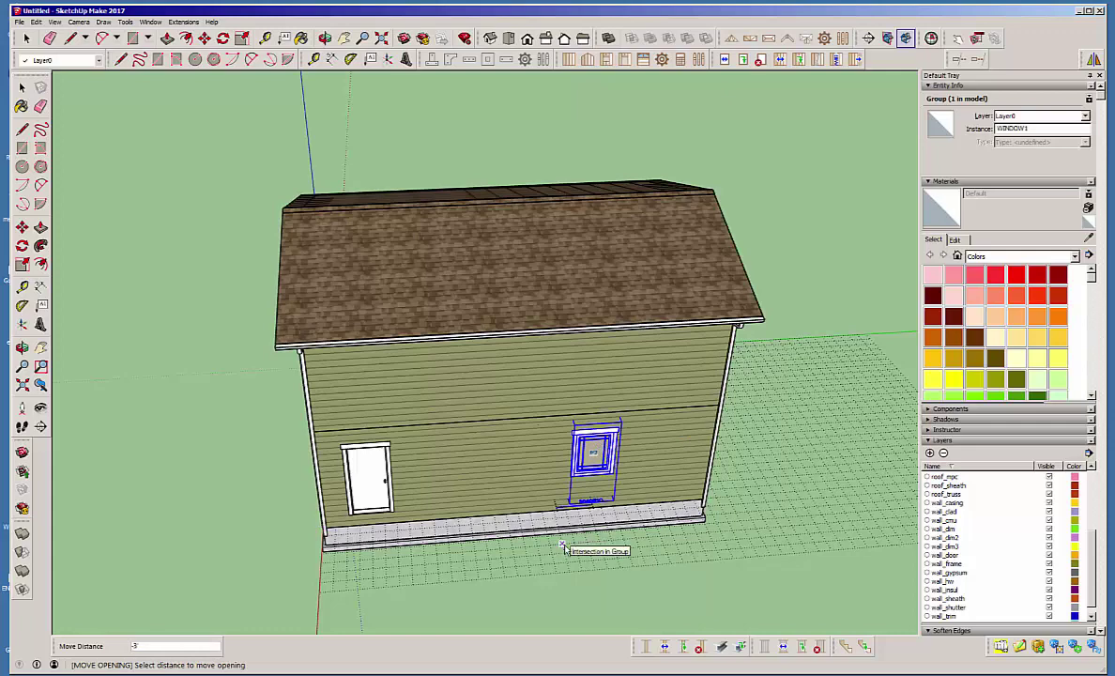
{"action": "left_click", "coordinate": [564, 545]}
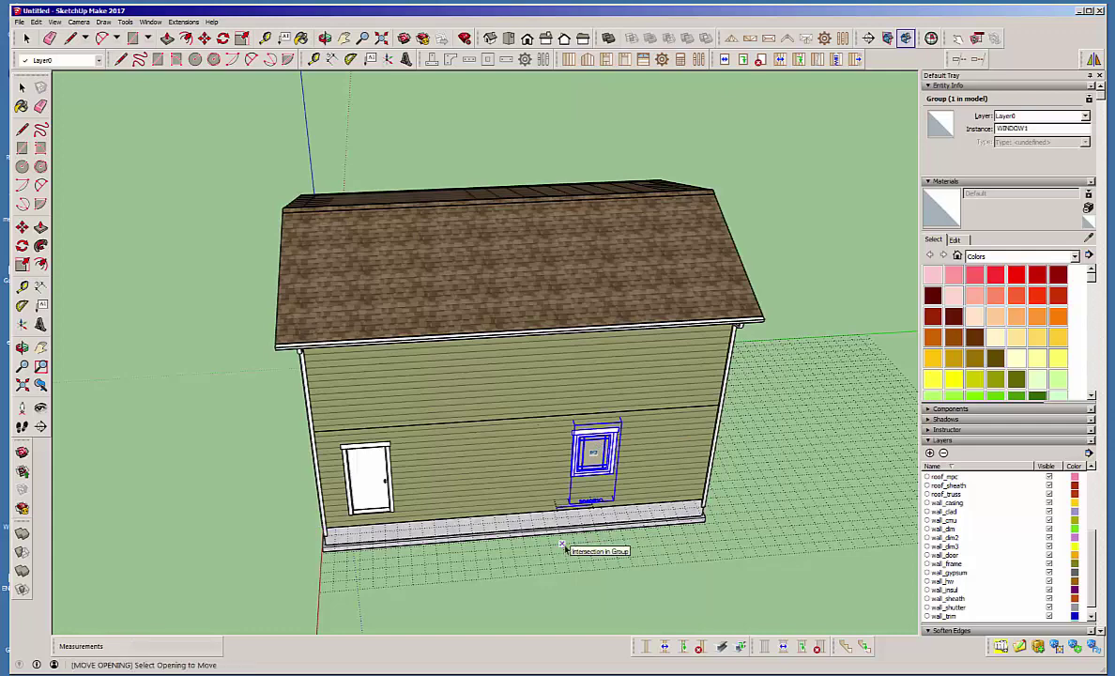
Examine the building's exterior from several sides, including the cladding joint between storeys and the bare wall corners
{"action": "middle_click_drag", "start_coordinate": [640, 481], "coordinate": [813, 352]}
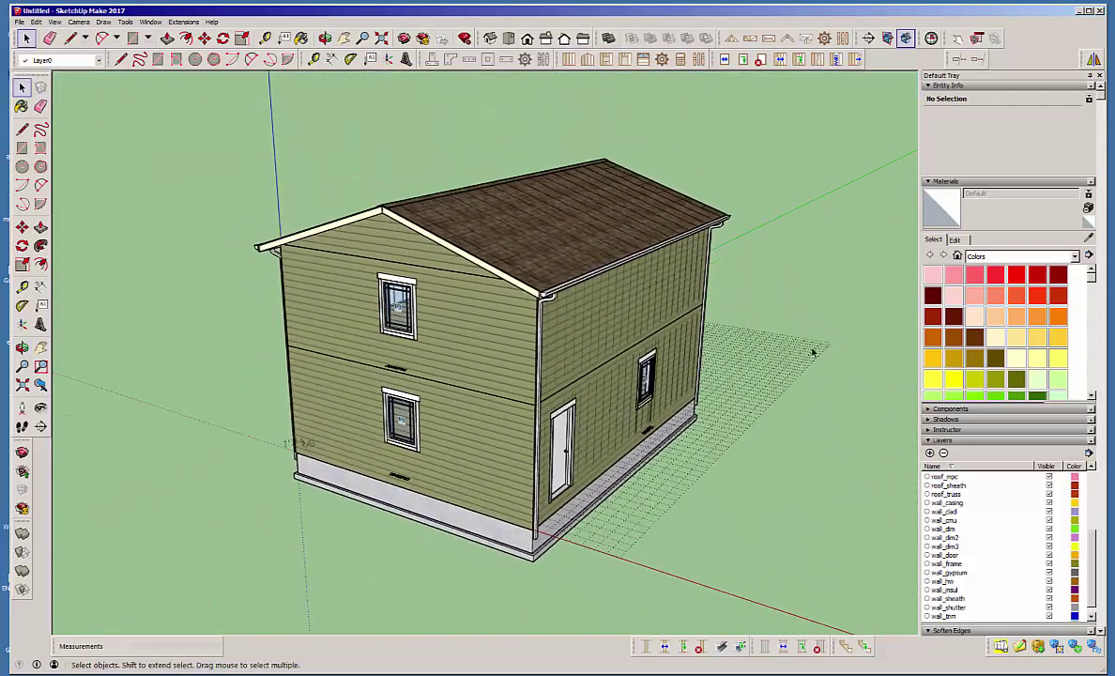
{"action": "middle_click_drag", "start_coordinate": [375, 348], "coordinate": [622, 363]}
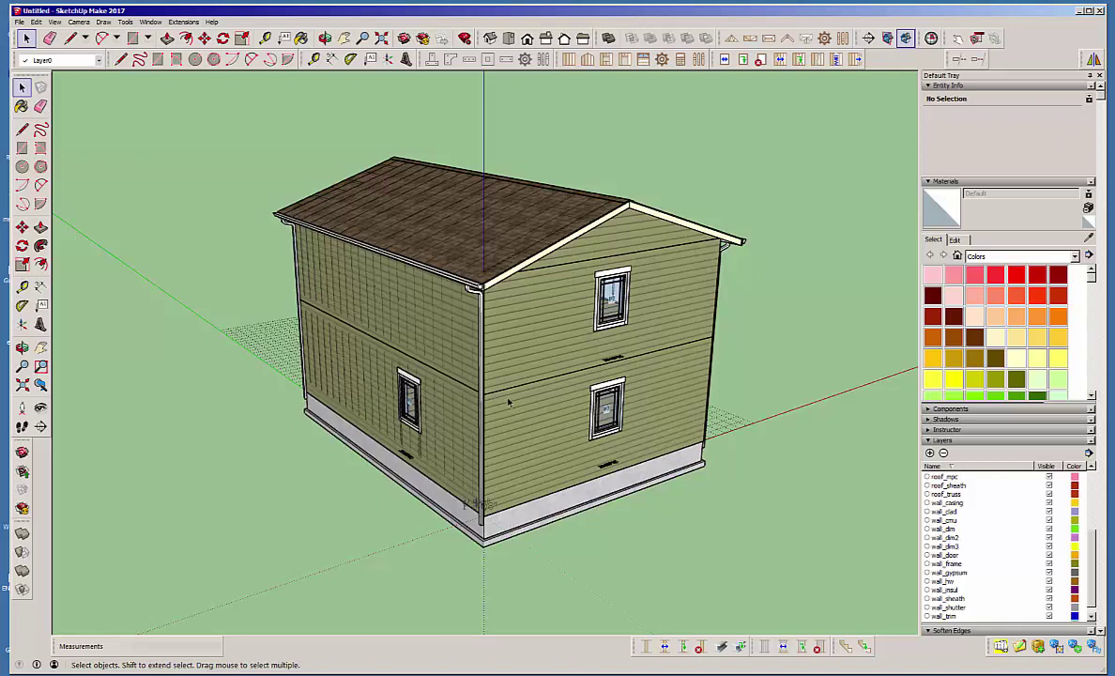
{"action": "middle_click_drag", "start_coordinate": [508, 401], "coordinate": [437, 443]}
{"action": "scroll", "coordinate": [405, 396], "scroll_direction": "up", "scroll_amount": 10}
{"action": "scroll", "coordinate": [409, 400], "scroll_direction": "up", "scroll_amount": 3}
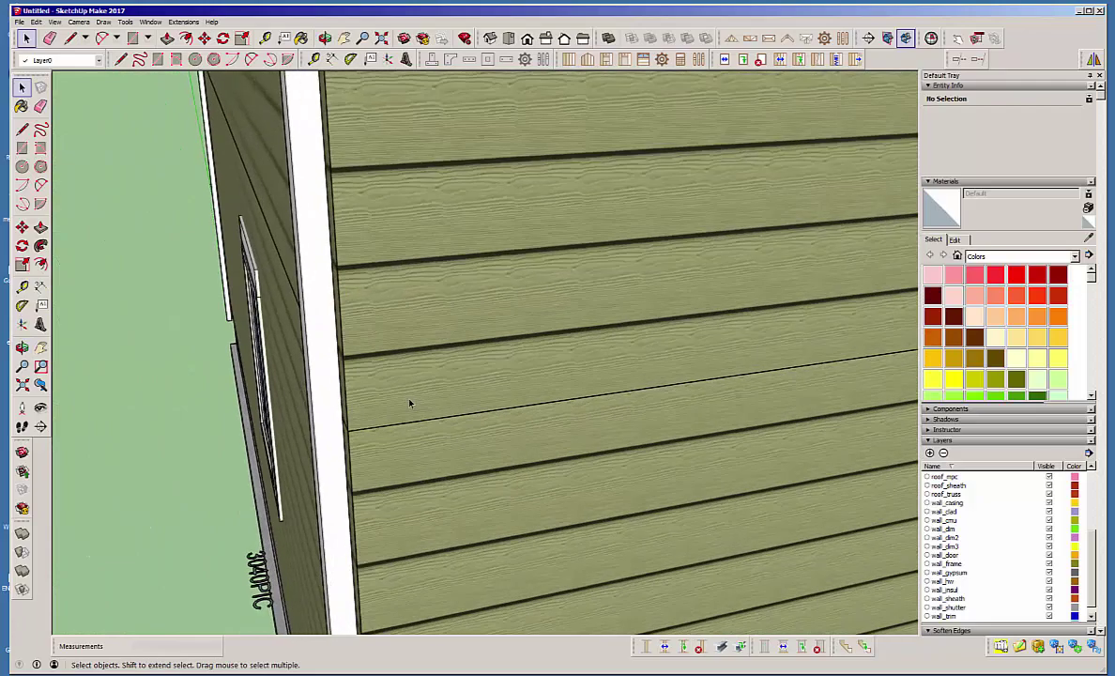
{"action": "scroll", "coordinate": [409, 400], "scroll_direction": "down", "scroll_amount": 4}
{"action": "scroll", "coordinate": [422, 403], "scroll_direction": "down", "scroll_amount": 8}
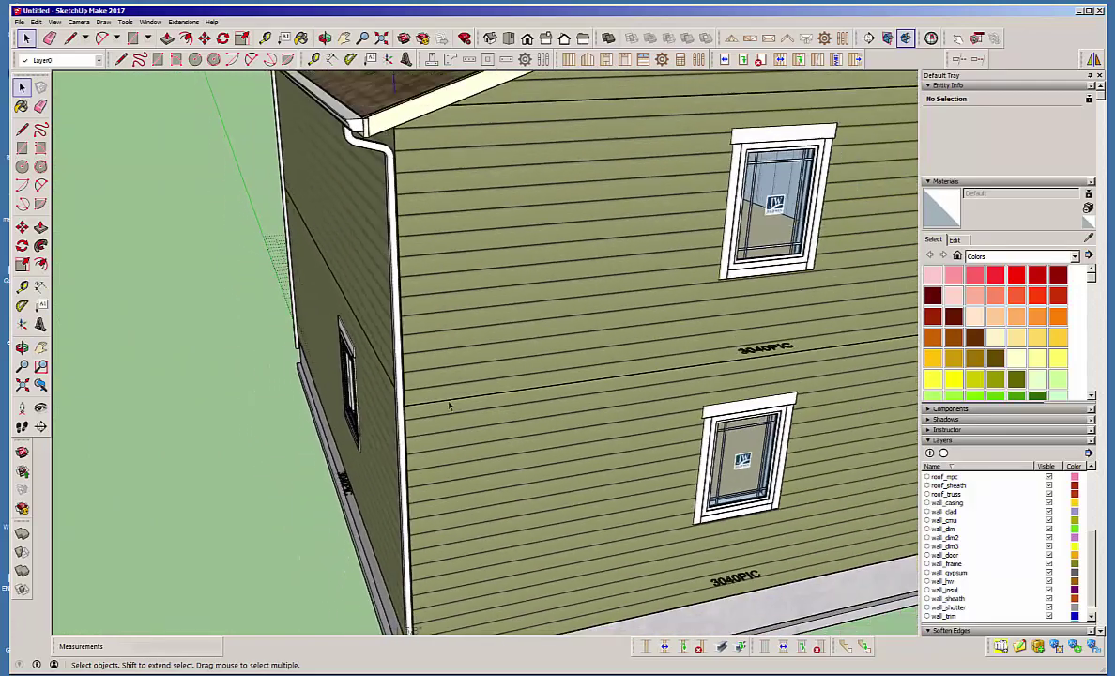
{"action": "middle_click_drag", "start_coordinate": [588, 422], "coordinate": [488, 394]}
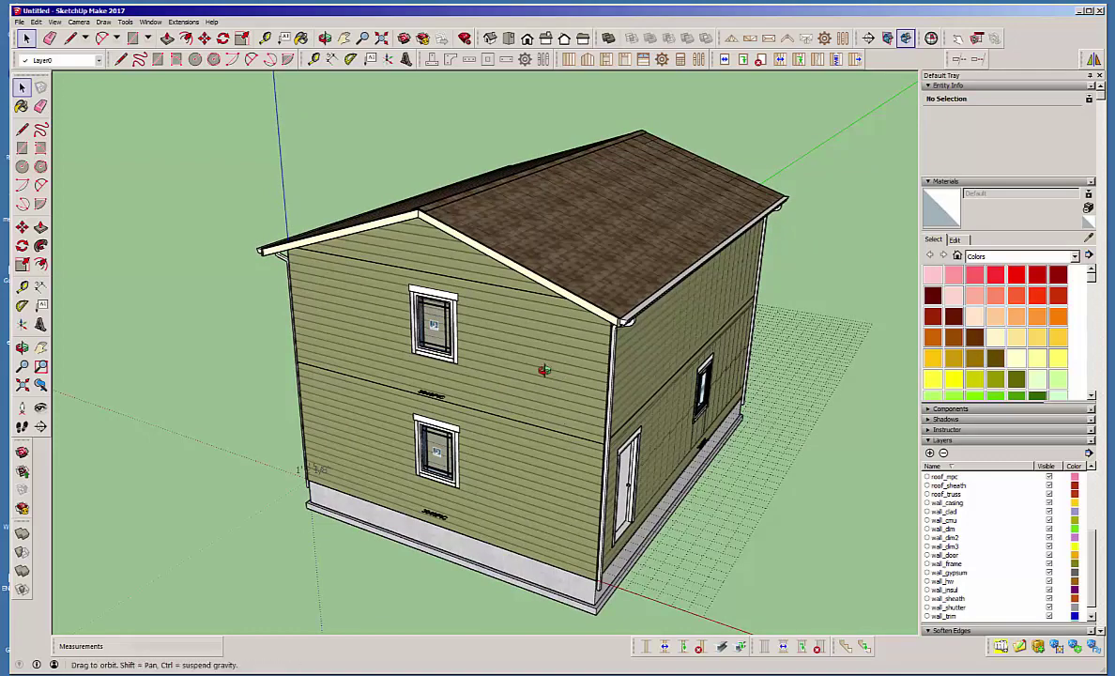
{"action": "middle_click_drag", "start_coordinate": [543, 368], "coordinate": [555, 363]}
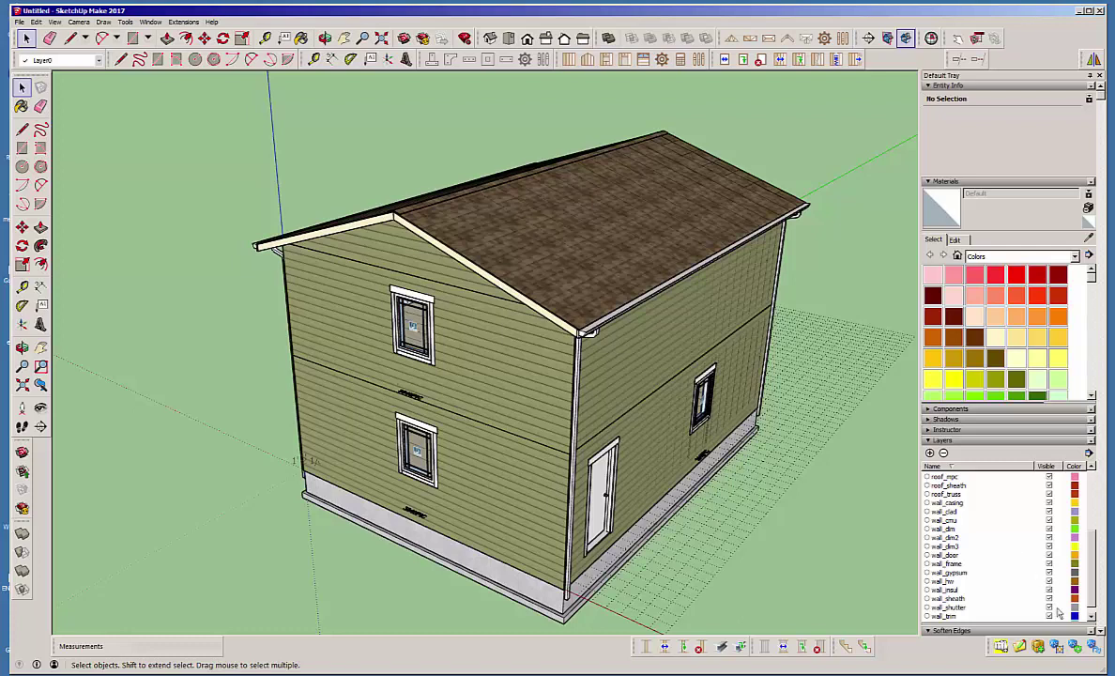
Turn off the roof_gutter layer to hide the gutters and downspouts around the wall corners
{"action": "left_click_drag", "start_coordinate": [1090, 596], "coordinate": [1089, 608]}
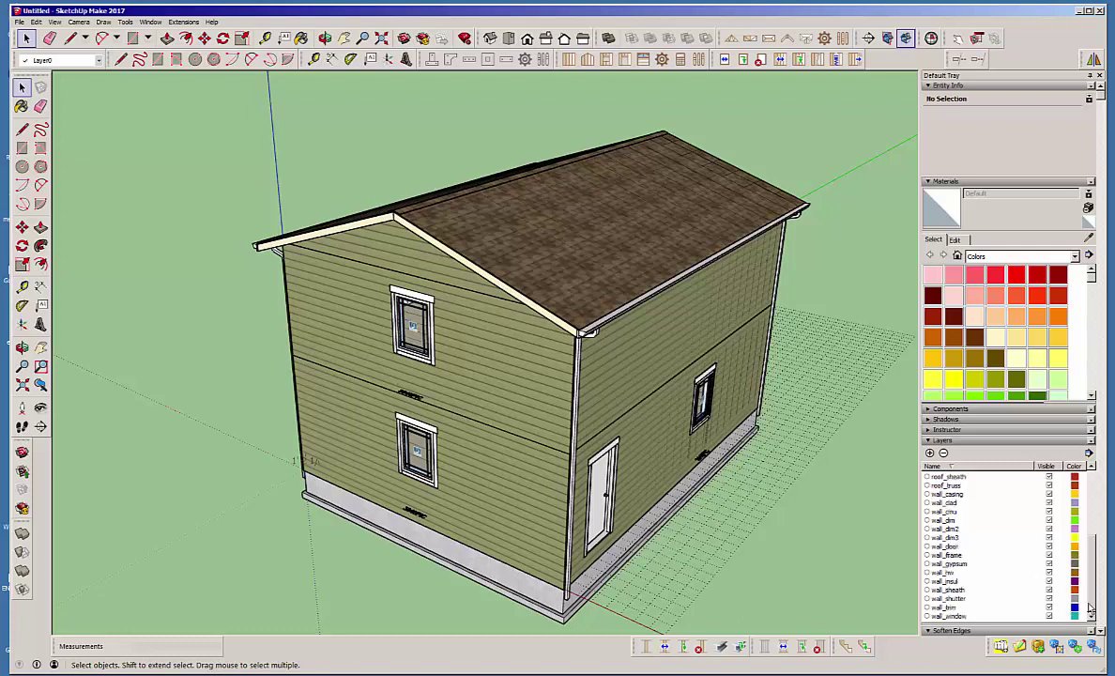
{"action": "left_click_drag", "start_coordinate": [1089, 608], "coordinate": [1112, 560]}
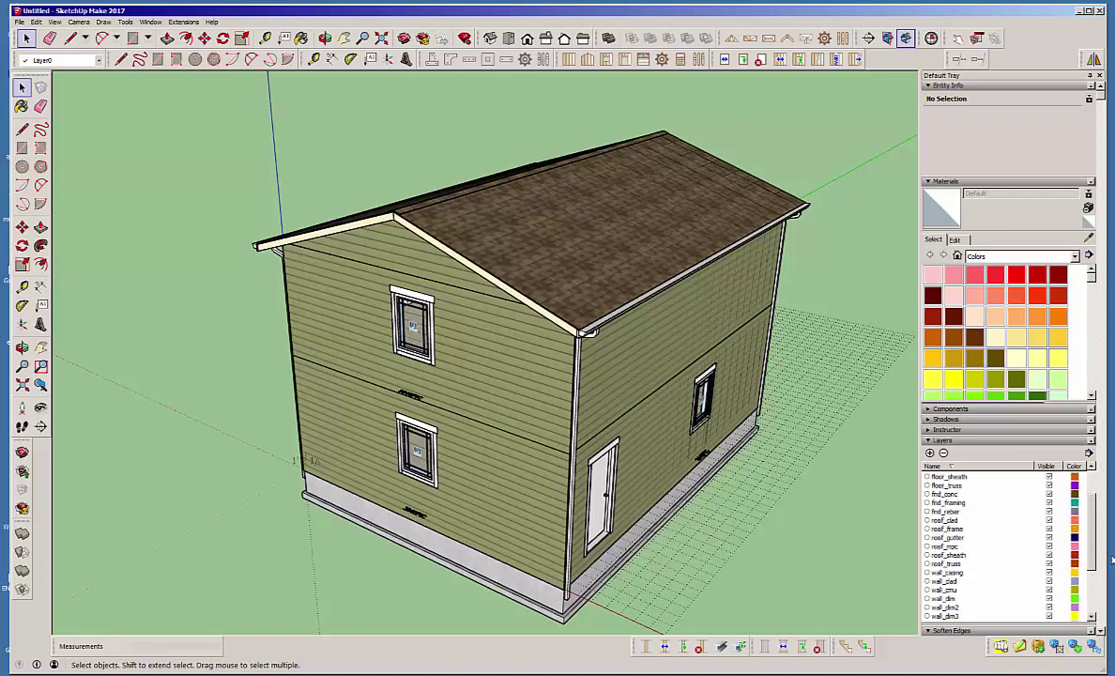
{"action": "left_click", "coordinate": [1049, 537]}
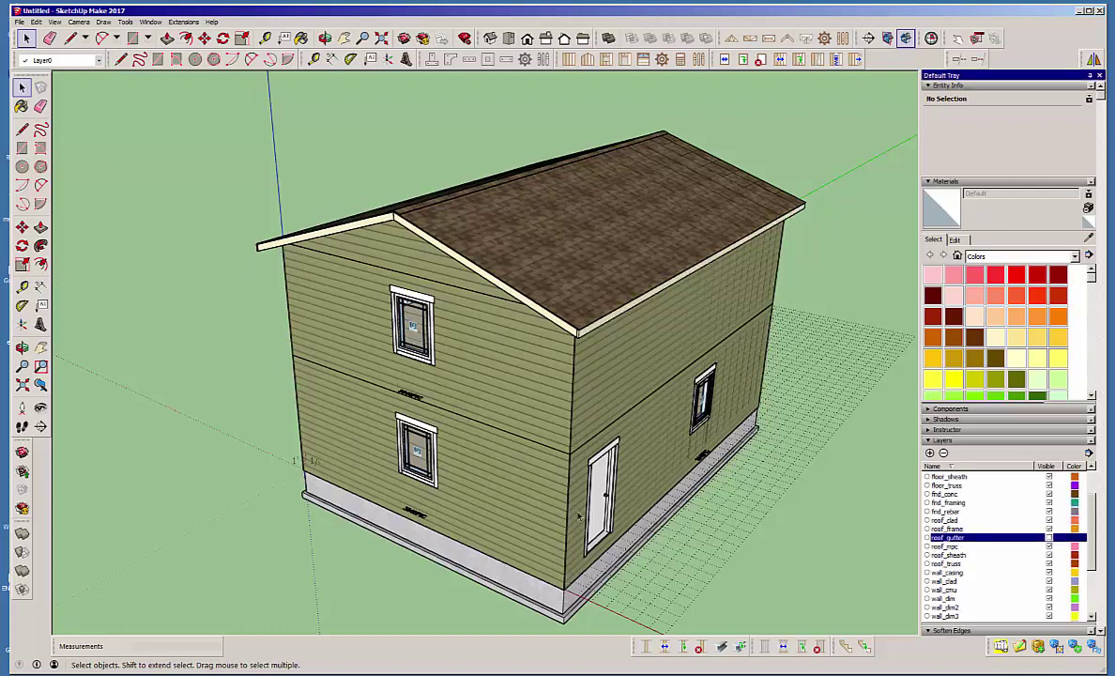
{"action": "scroll", "coordinate": [577, 516], "scroll_direction": "up", "scroll_amount": 5}
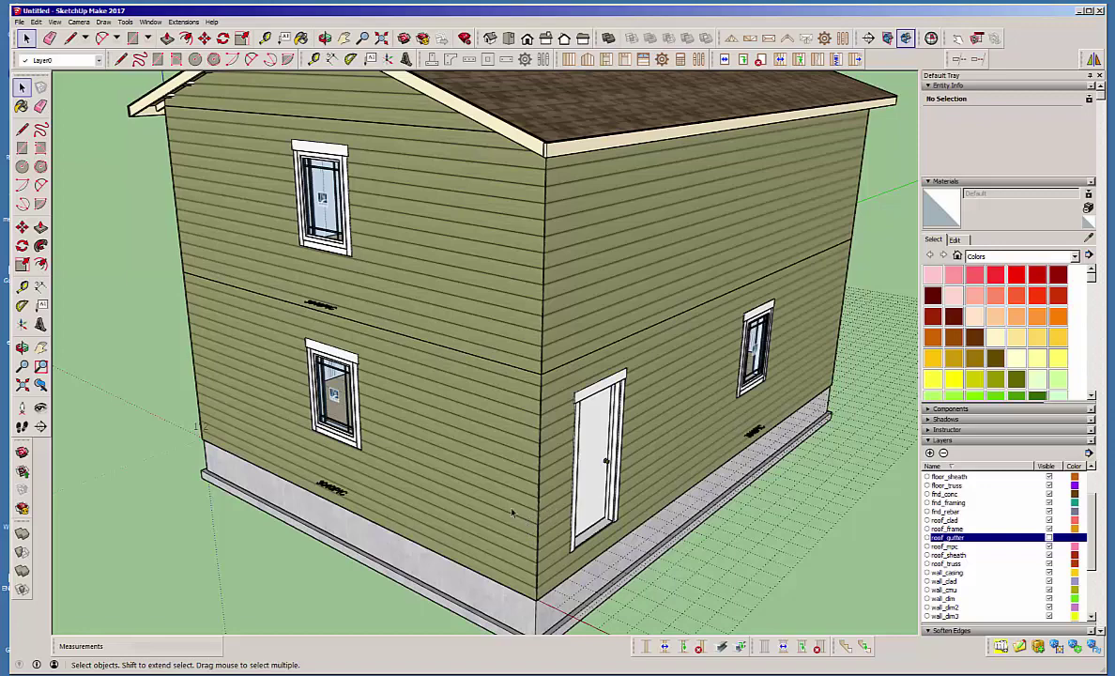
{"action": "middle_click_drag", "start_coordinate": [511, 512], "coordinate": [256, 371]}
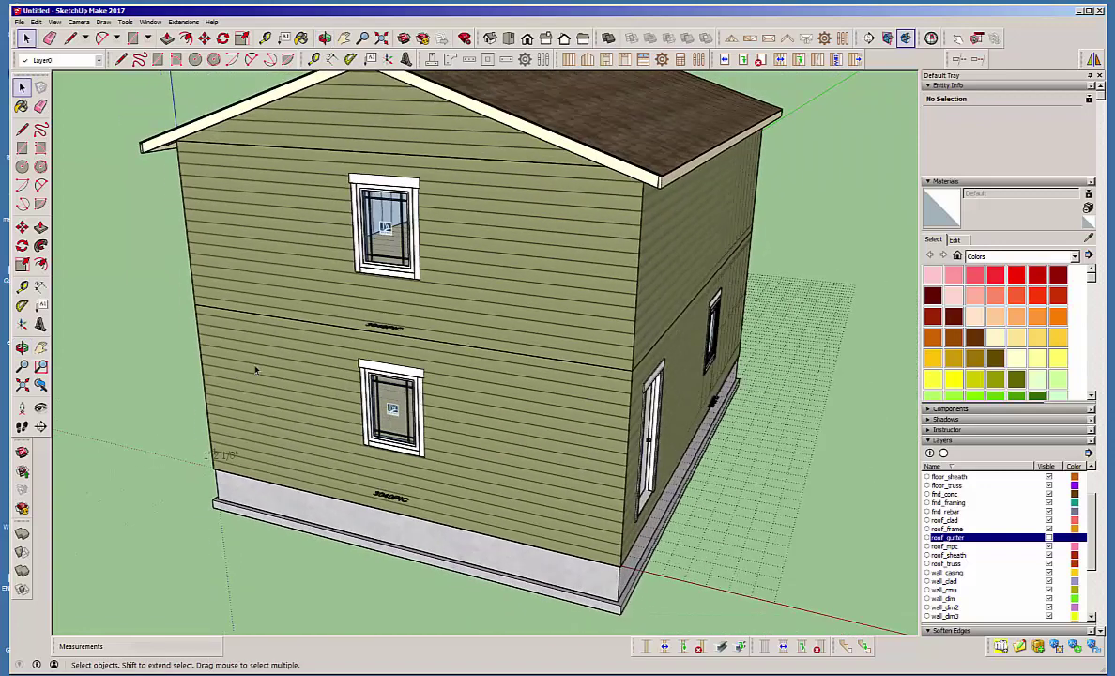
{"action": "left_click", "coordinate": [520, 399]}
{"action": "right_click", "coordinate": [521, 400]}
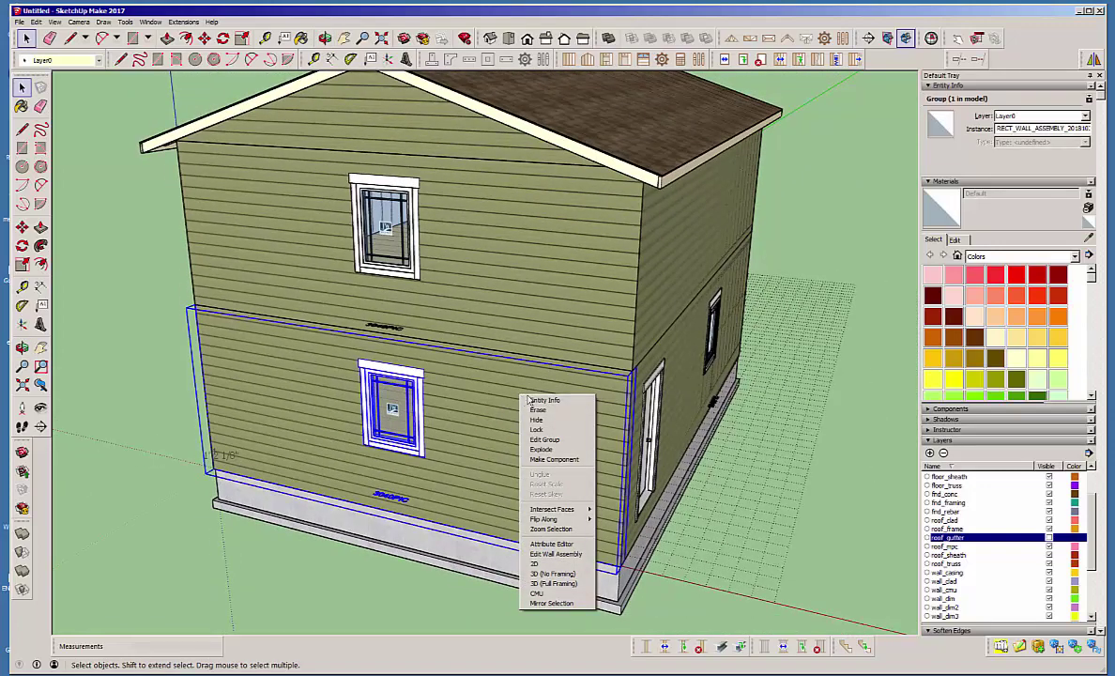
{"action": "left_click", "coordinate": [890, 126]}
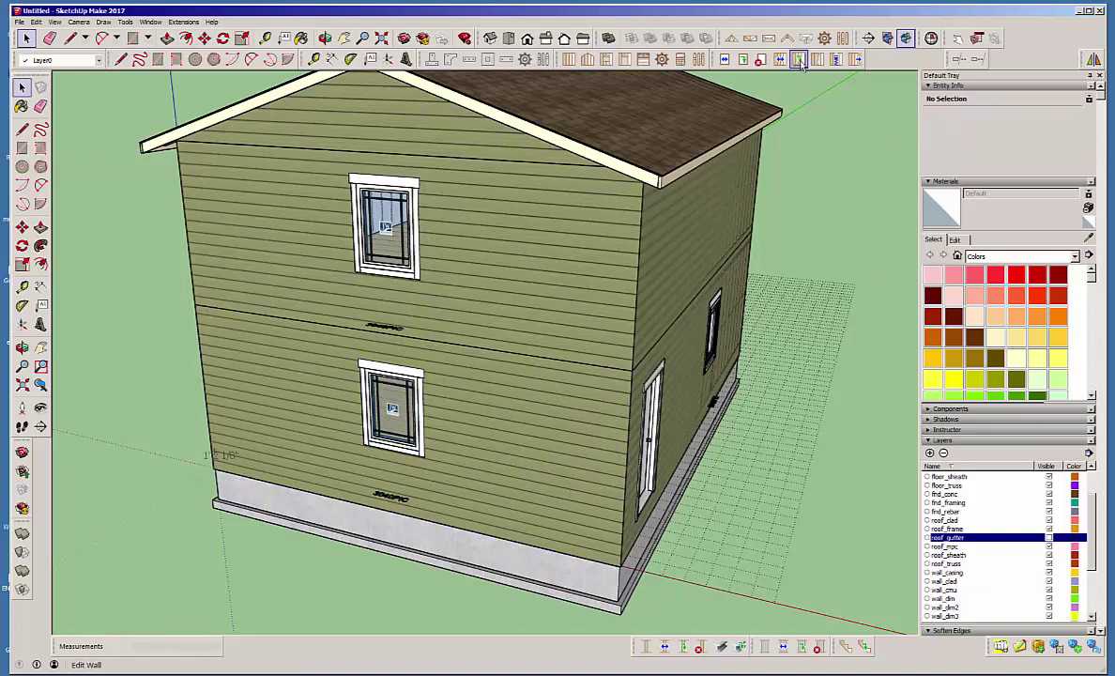
Open the windowed lower-storey gable wall for editing and review its presets and its framing, sheathing, cladding and corner settings
{"action": "left_click", "coordinate": [800, 61]}
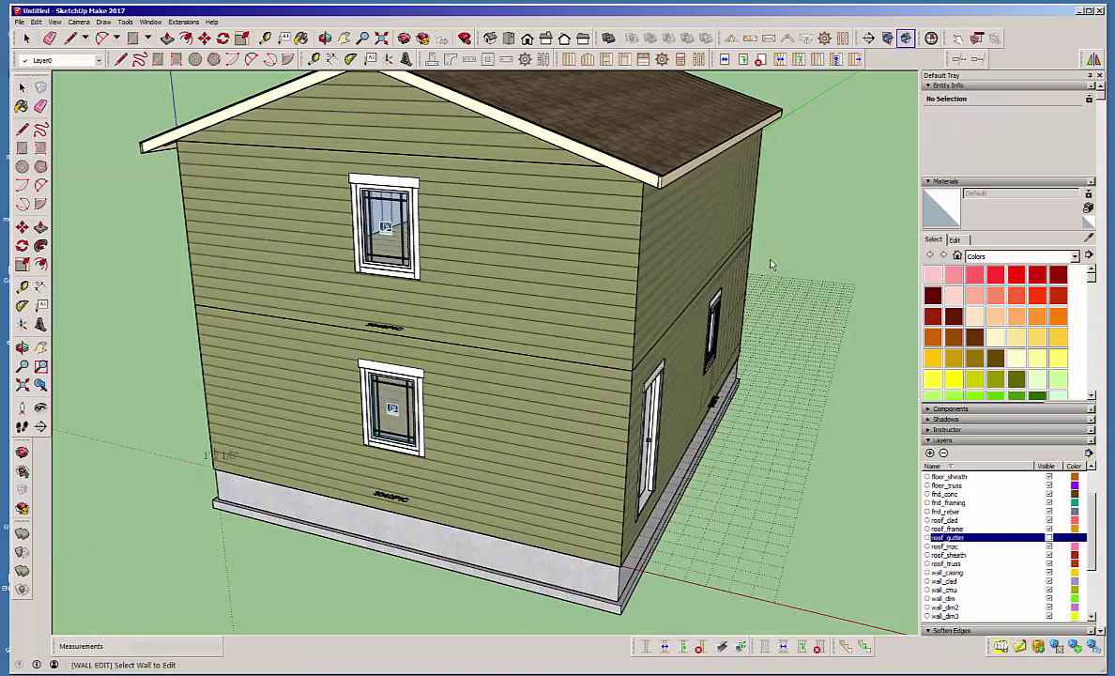
{"action": "left_click", "coordinate": [608, 420]}
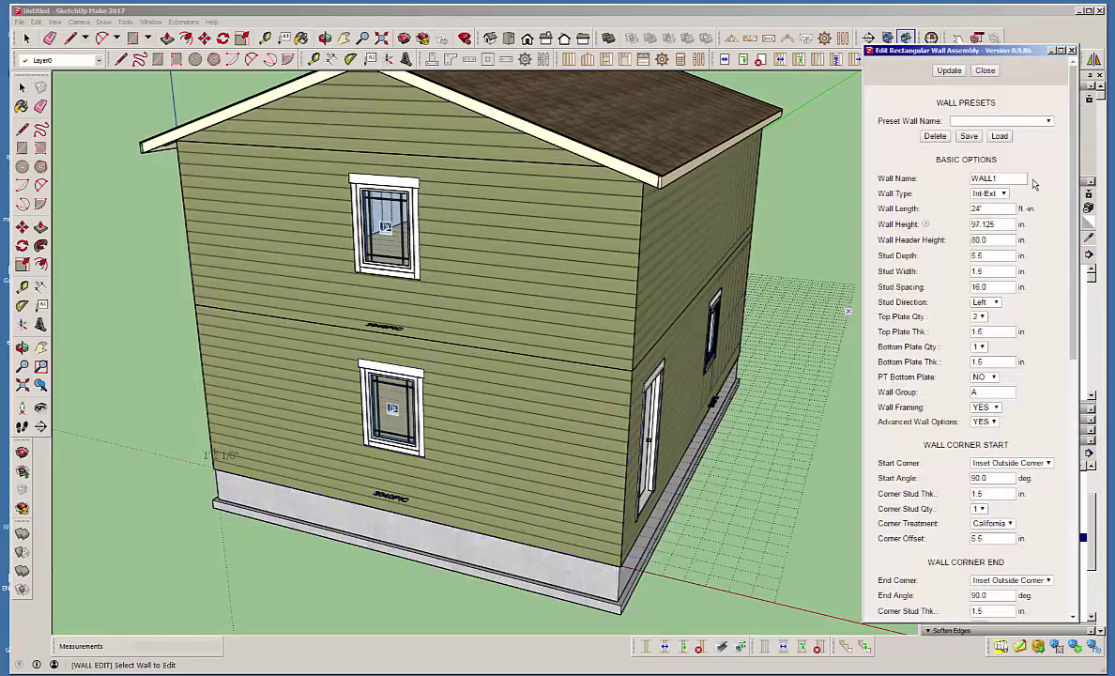
{"action": "scroll", "coordinate": [1047, 437], "scroll_direction": "down", "scroll_amount": 10}
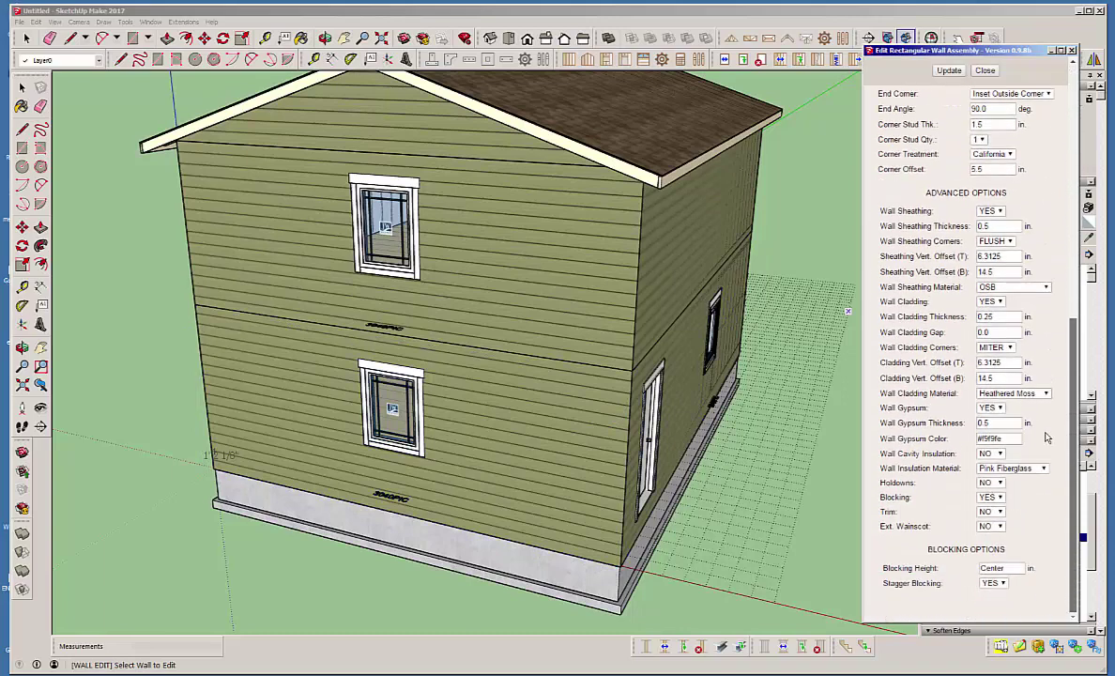
{"action": "scroll", "coordinate": [1048, 428], "scroll_direction": "up", "scroll_amount": 10}
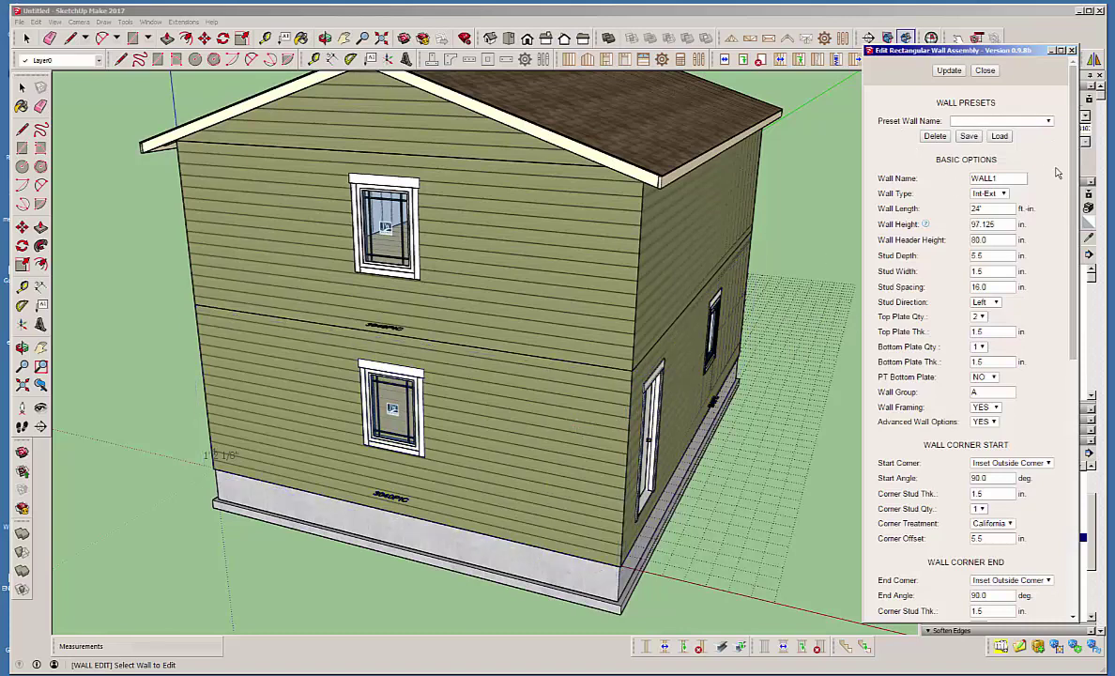
{"action": "left_click", "coordinate": [1048, 122]}
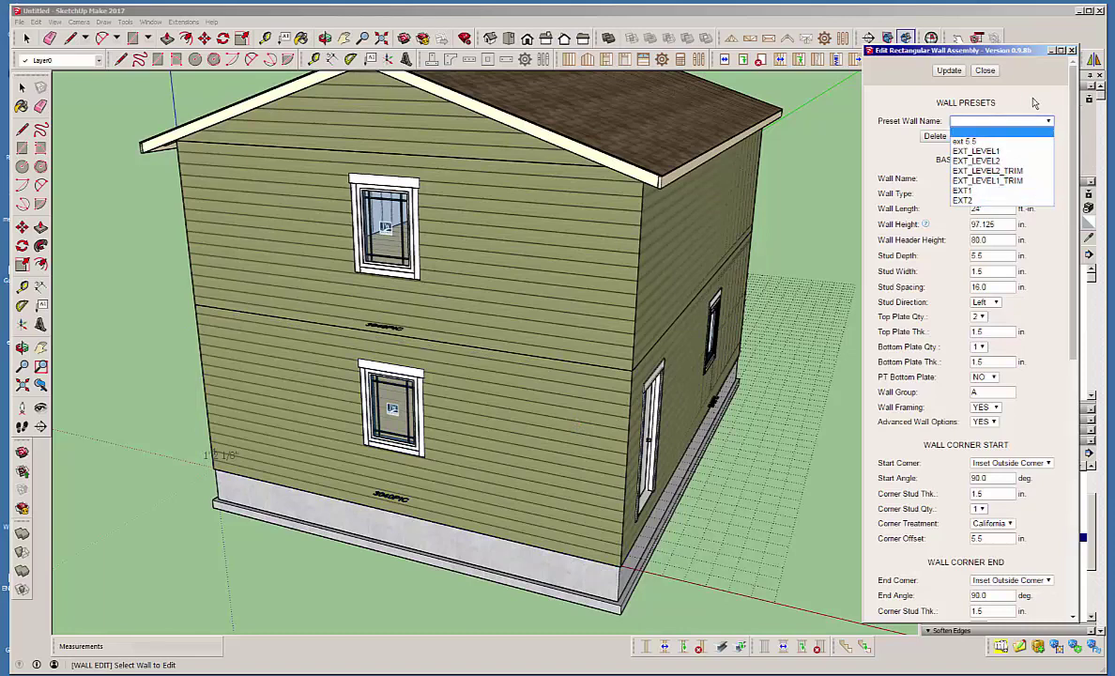
{"action": "left_click", "coordinate": [1045, 121]}
{"action": "left_click", "coordinate": [1045, 121]}
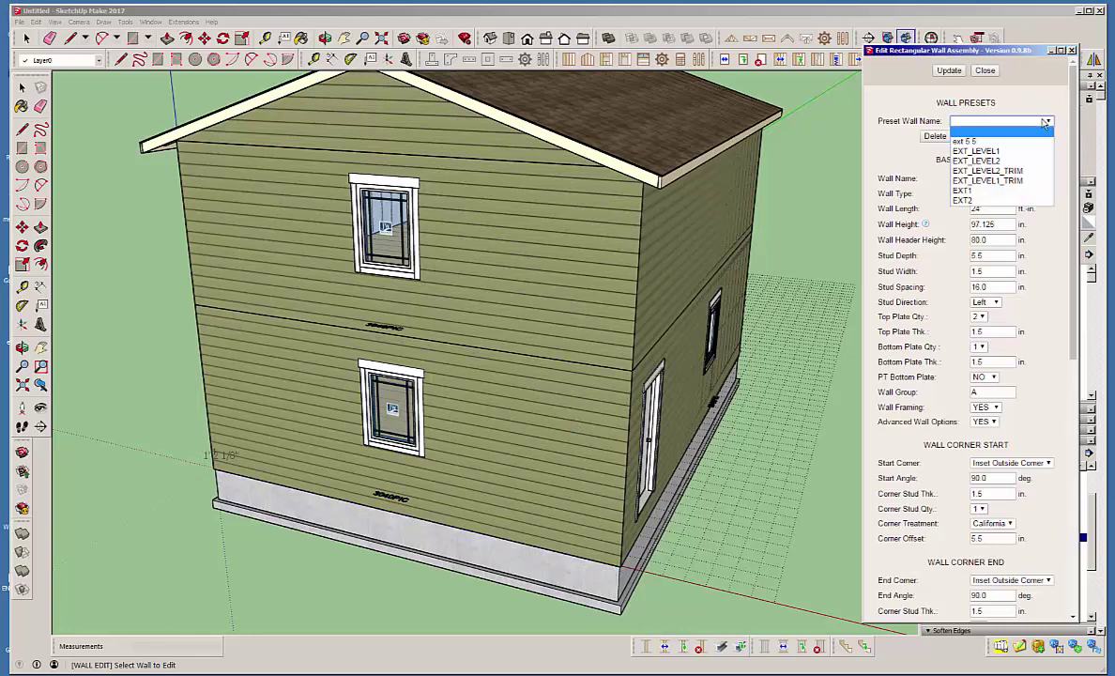
{"action": "left_click", "coordinate": [1012, 186]}
{"action": "scroll", "coordinate": [1076, 322], "scroll_direction": "down", "scroll_amount": 8}
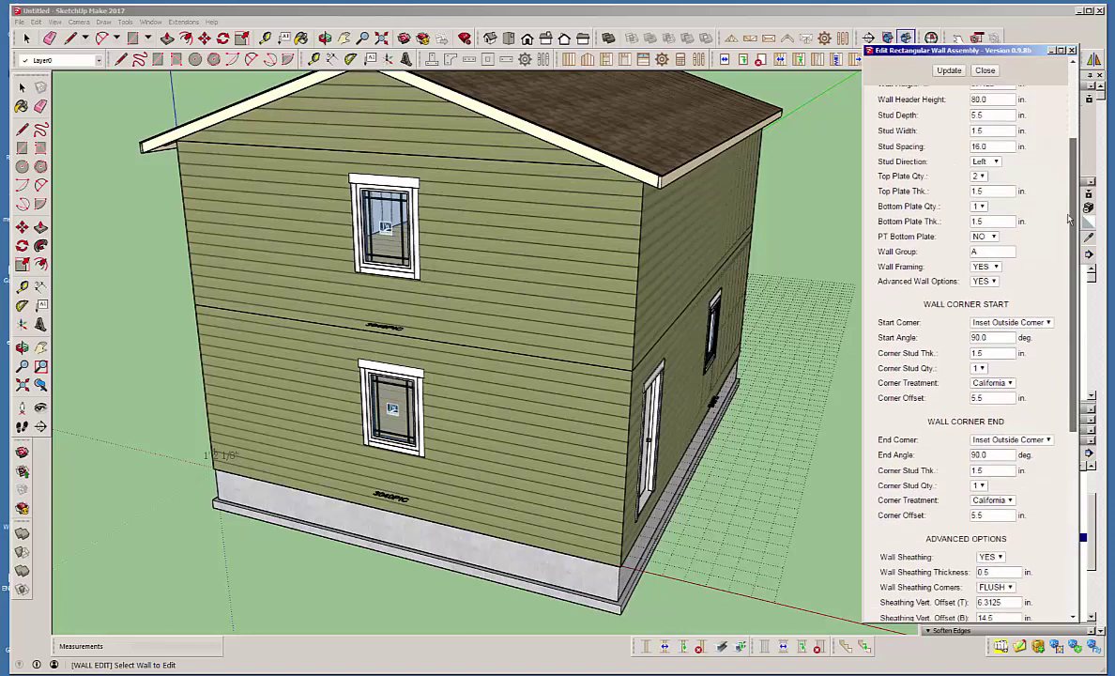
{"action": "scroll", "coordinate": [1077, 322], "scroll_direction": "down", "scroll_amount": 3}
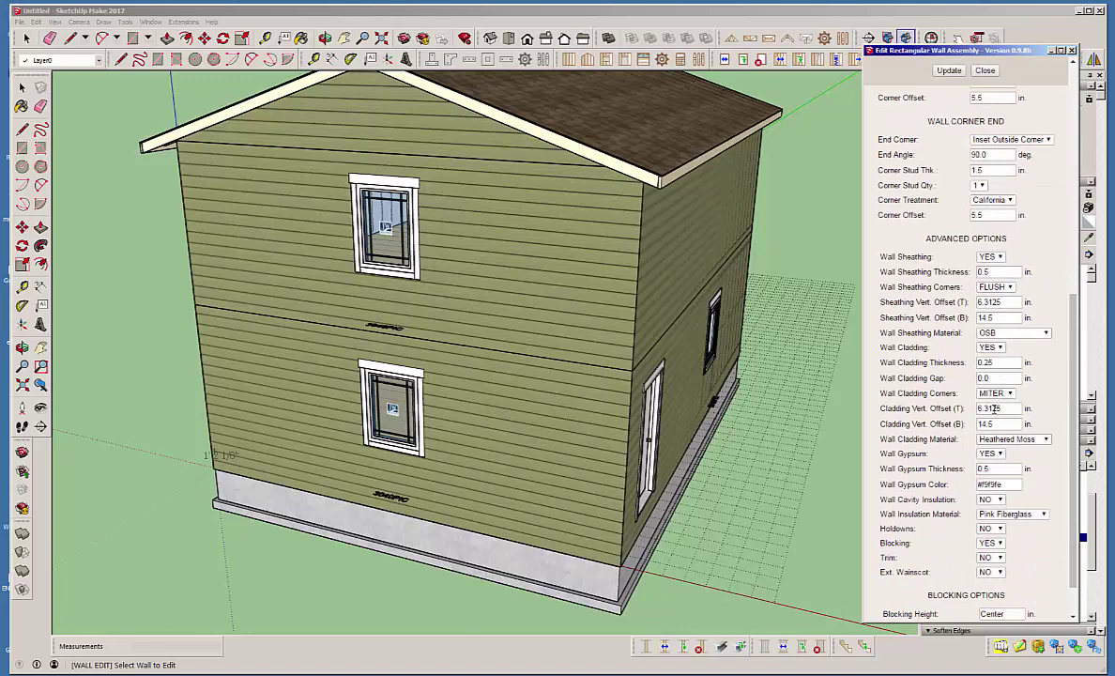
{"action": "scroll", "coordinate": [1065, 450], "scroll_direction": "down", "scroll_amount": 1}
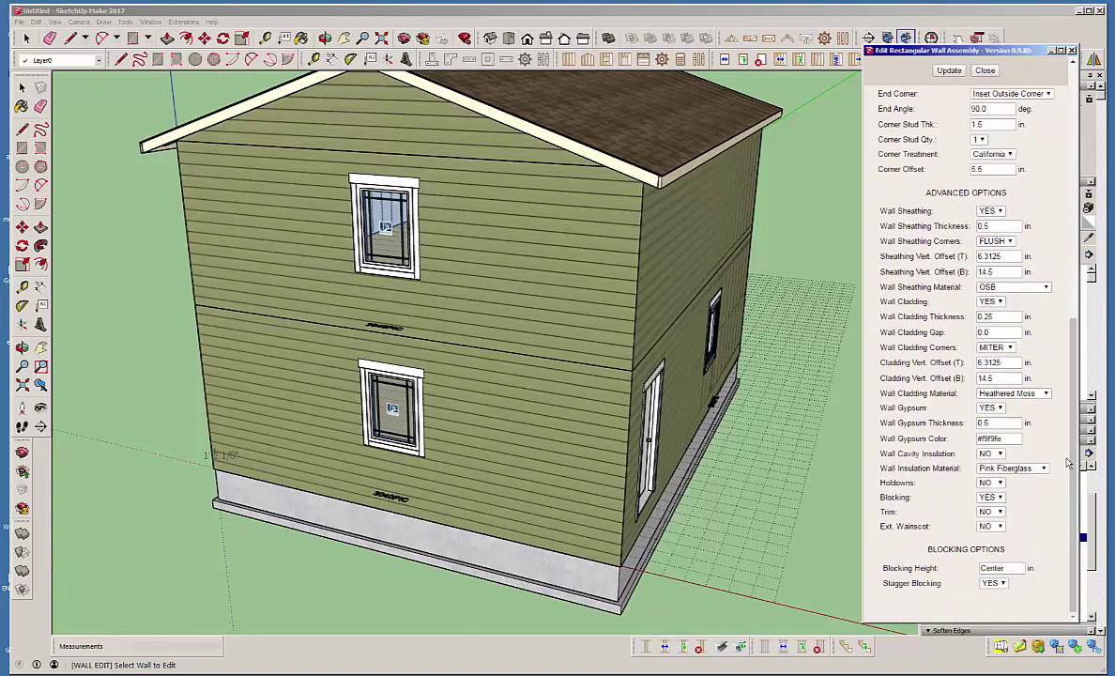
{"action": "scroll", "coordinate": [1068, 466], "scroll_direction": "up", "scroll_amount": 9}
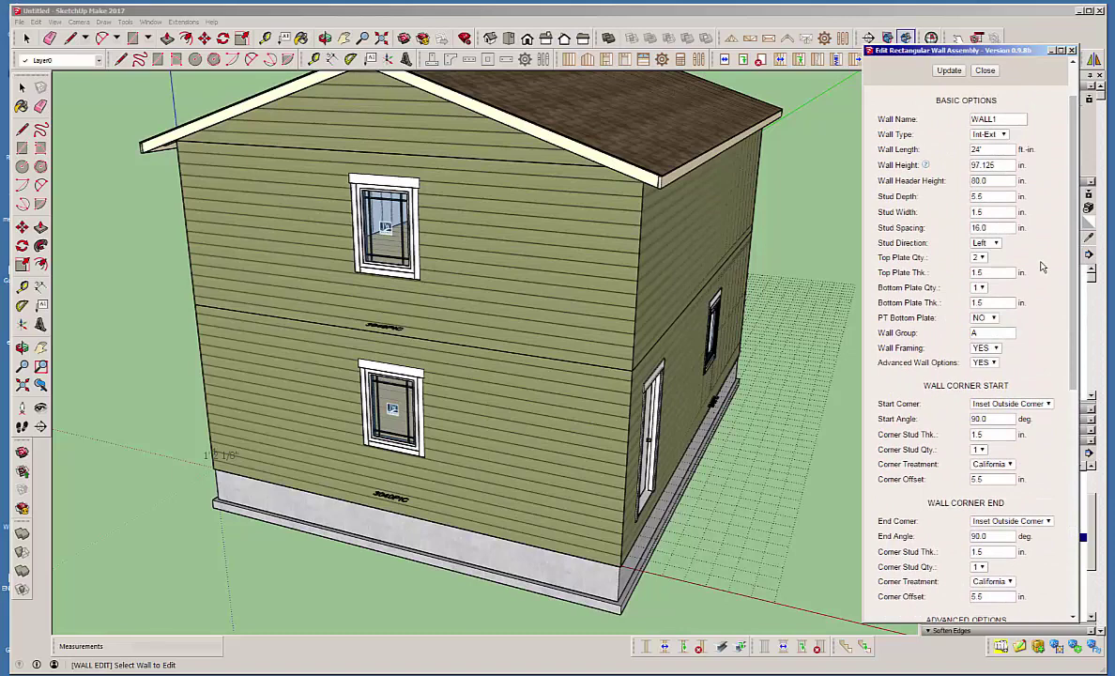
{"action": "scroll", "coordinate": [1068, 537], "scroll_direction": "down", "scroll_amount": 9}
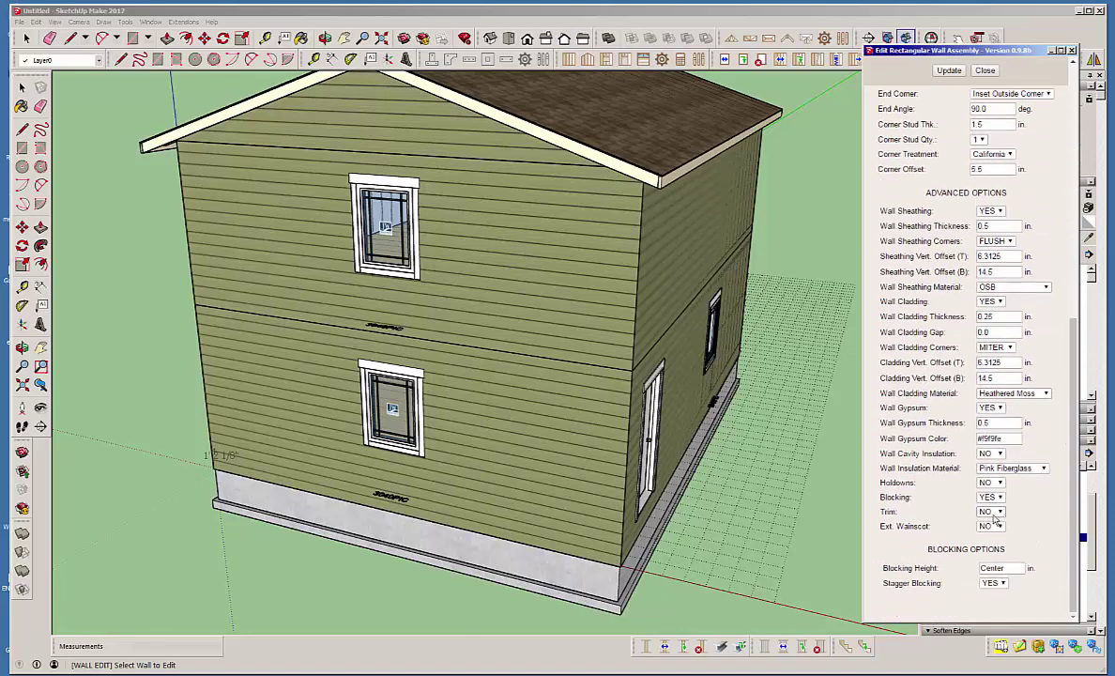
Enable trim for the lower-storey gable wall, with the band board and frieze board set to NO
{"action": "left_click", "coordinate": [993, 511]}
{"action": "left_click", "coordinate": [990, 522]}
{"action": "scroll", "coordinate": [1063, 518], "scroll_direction": "down", "scroll_amount": 4}
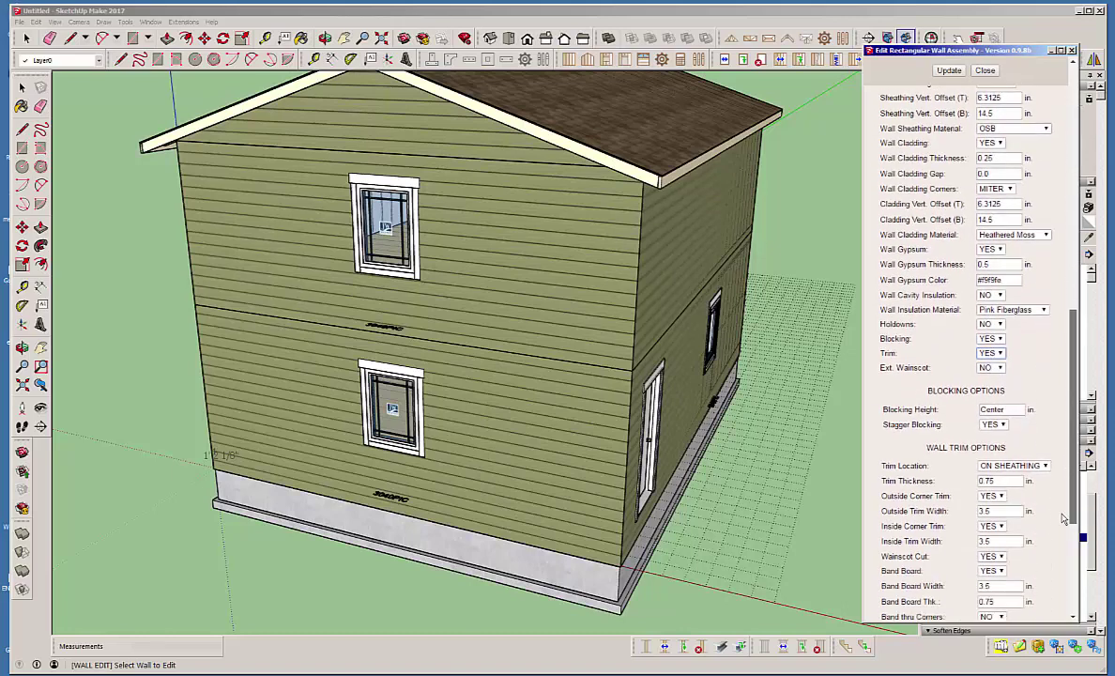
{"action": "scroll", "coordinate": [1063, 518], "scroll_direction": "down", "scroll_amount": 5}
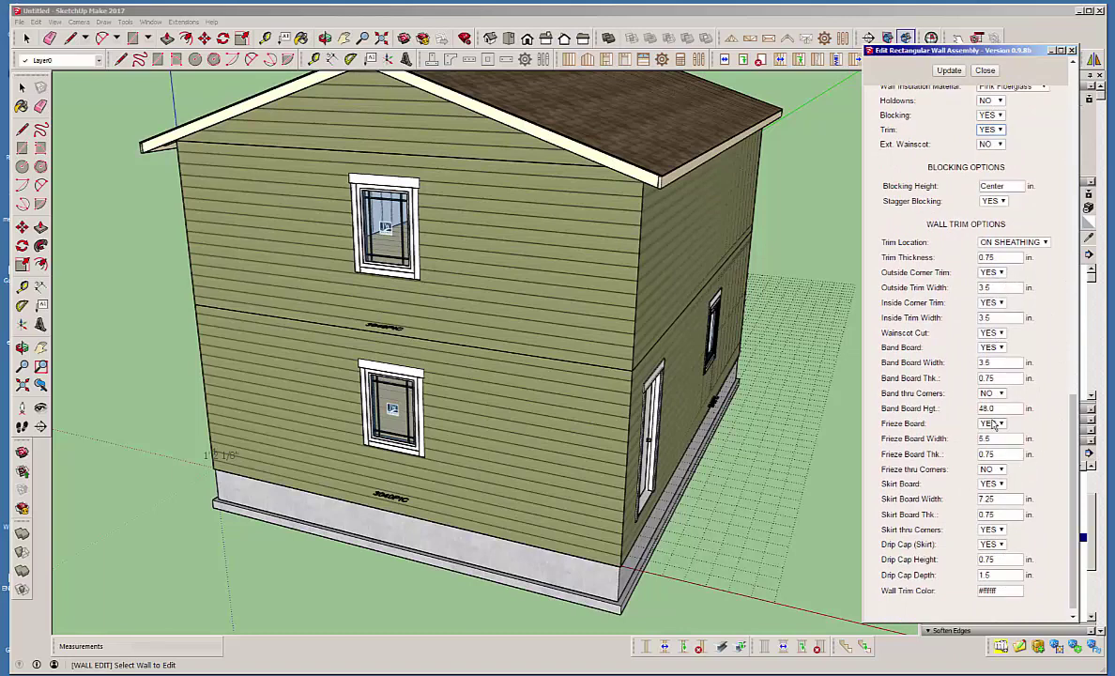
{"action": "left_click", "coordinate": [1001, 348]}
{"action": "left_click", "coordinate": [990, 373]}
{"action": "left_click", "coordinate": [987, 443]}
Save the wall settings as a new preset named EXT1_TRIM and update the lower-storey gable wall
{"action": "left_click_drag", "start_coordinate": [1076, 553], "coordinate": [1058, 191]}
{"action": "left_click", "coordinate": [970, 138]}
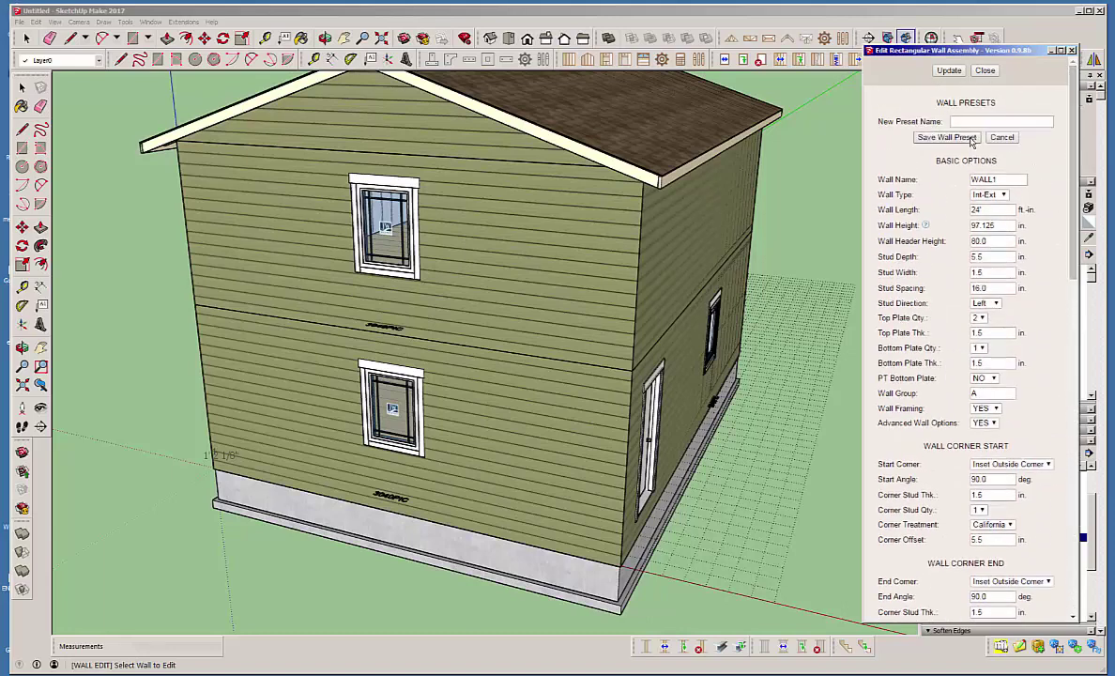
{"action": "left_click", "coordinate": [971, 122]}
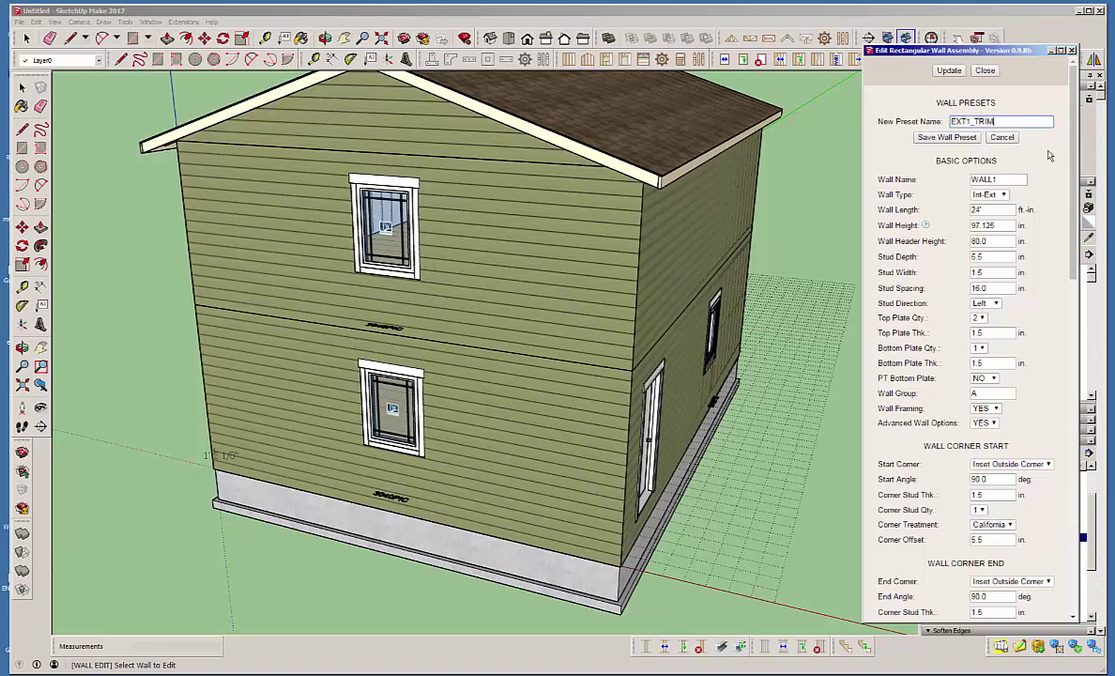
{"action": "left_click", "coordinate": [968, 139]}
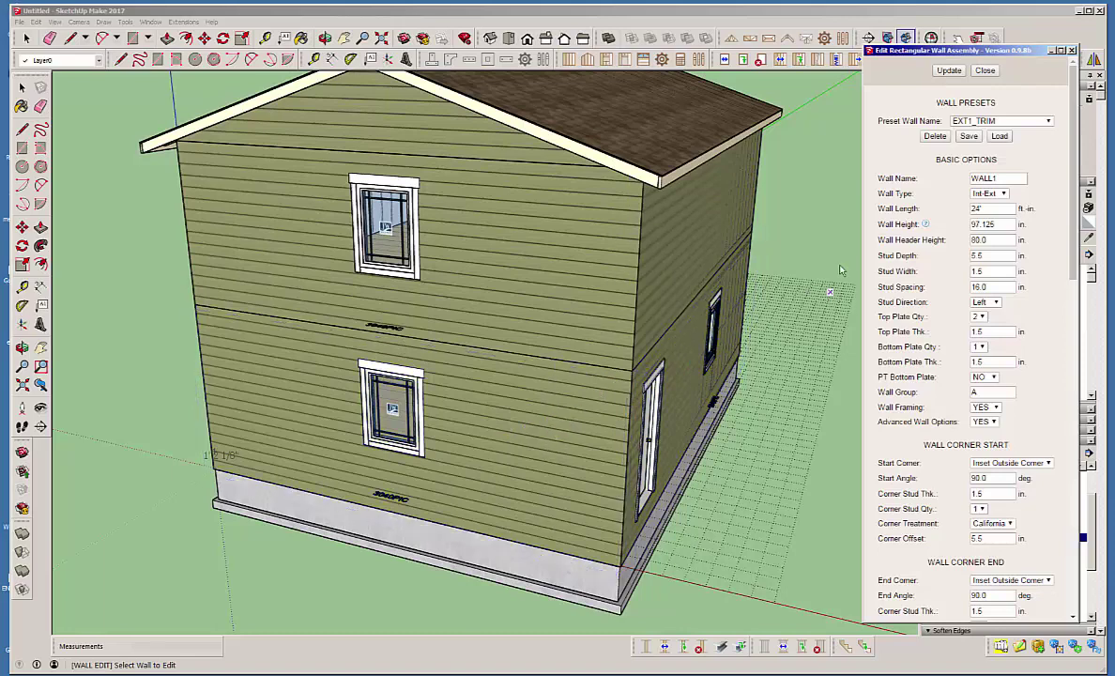
{"action": "left_click", "coordinate": [948, 71]}
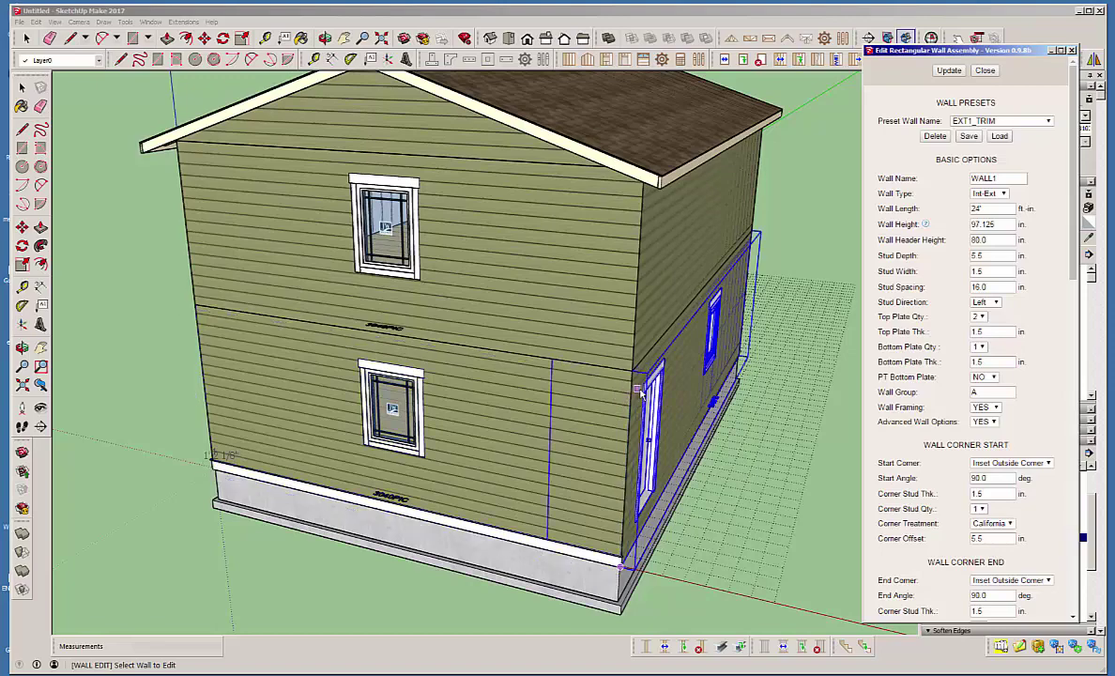
Apply the EXT1_TRIM preset to the adjoining lower-storey long wall with the door and update it
{"action": "middle_click_drag", "start_coordinate": [641, 392], "coordinate": [459, 484]}
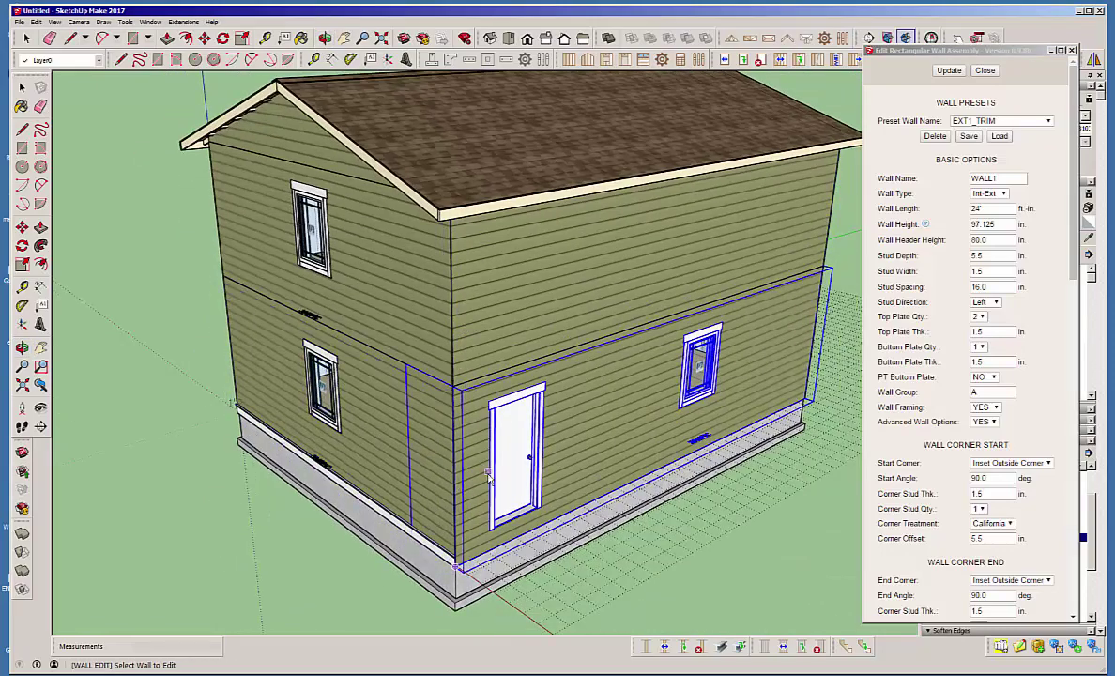
{"action": "scroll", "coordinate": [476, 466], "scroll_direction": "down", "scroll_amount": 1}
{"action": "scroll", "coordinate": [477, 462], "scroll_direction": "up", "scroll_amount": 2}
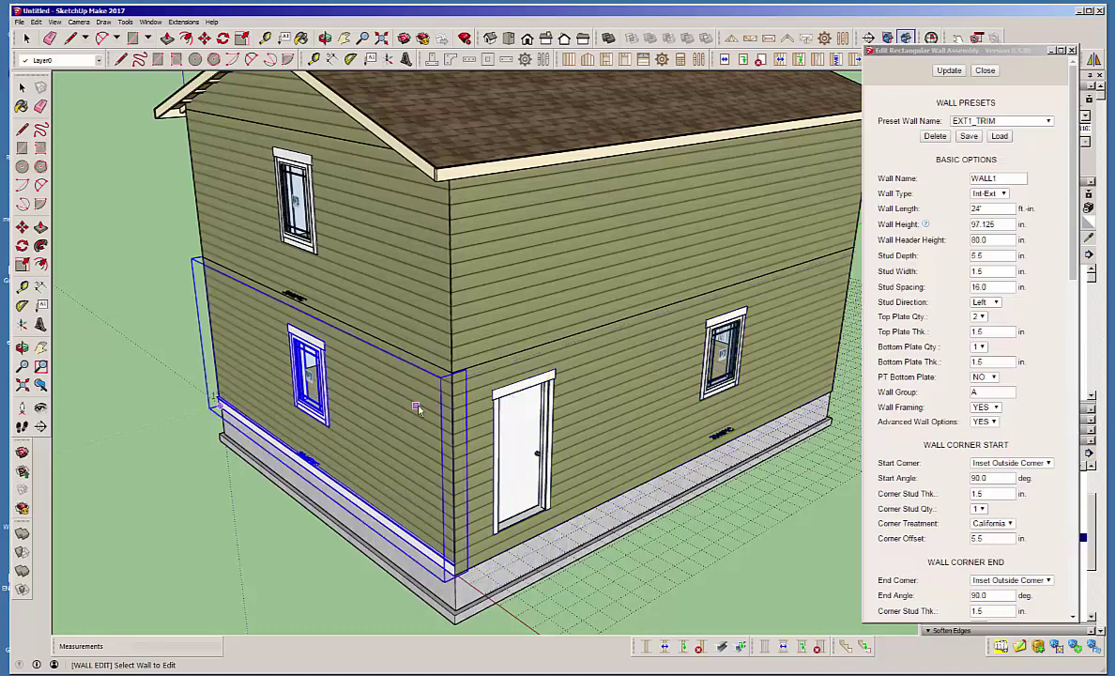
{"action": "left_click", "coordinate": [578, 375]}
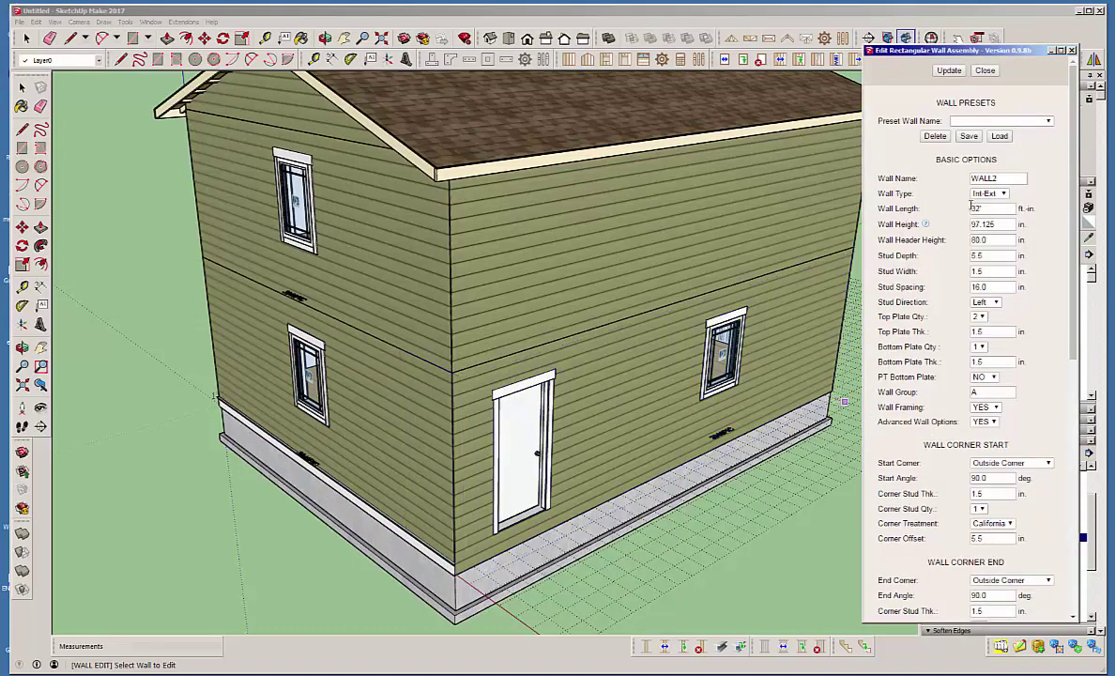
{"action": "left_click", "coordinate": [1048, 121]}
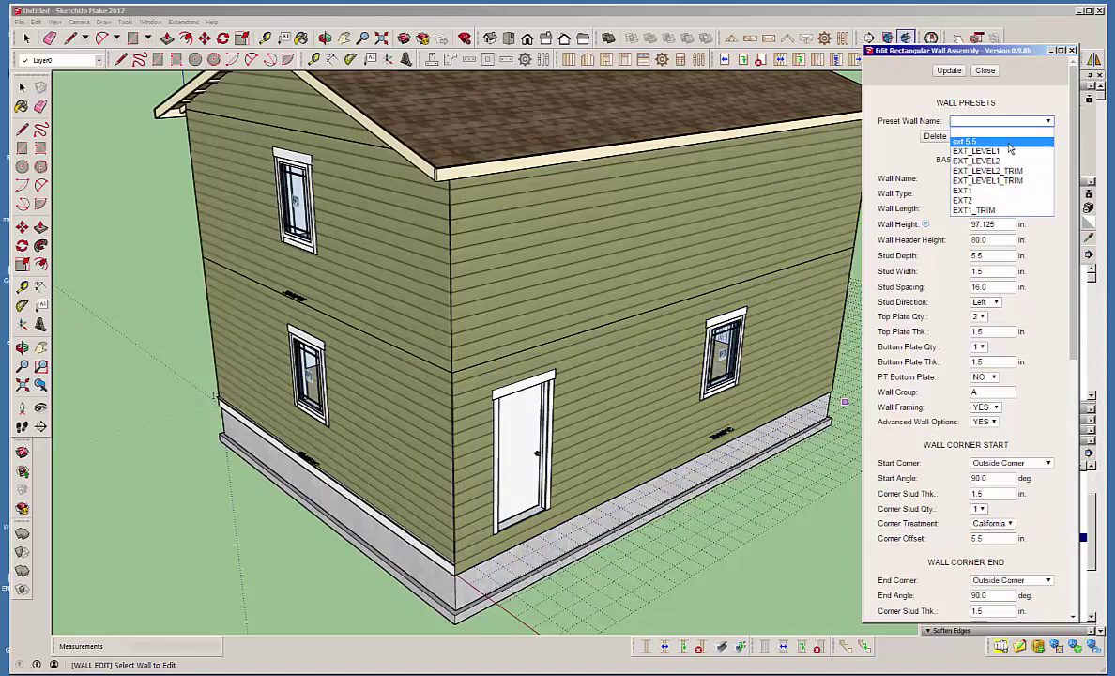
{"action": "left_click", "coordinate": [983, 211]}
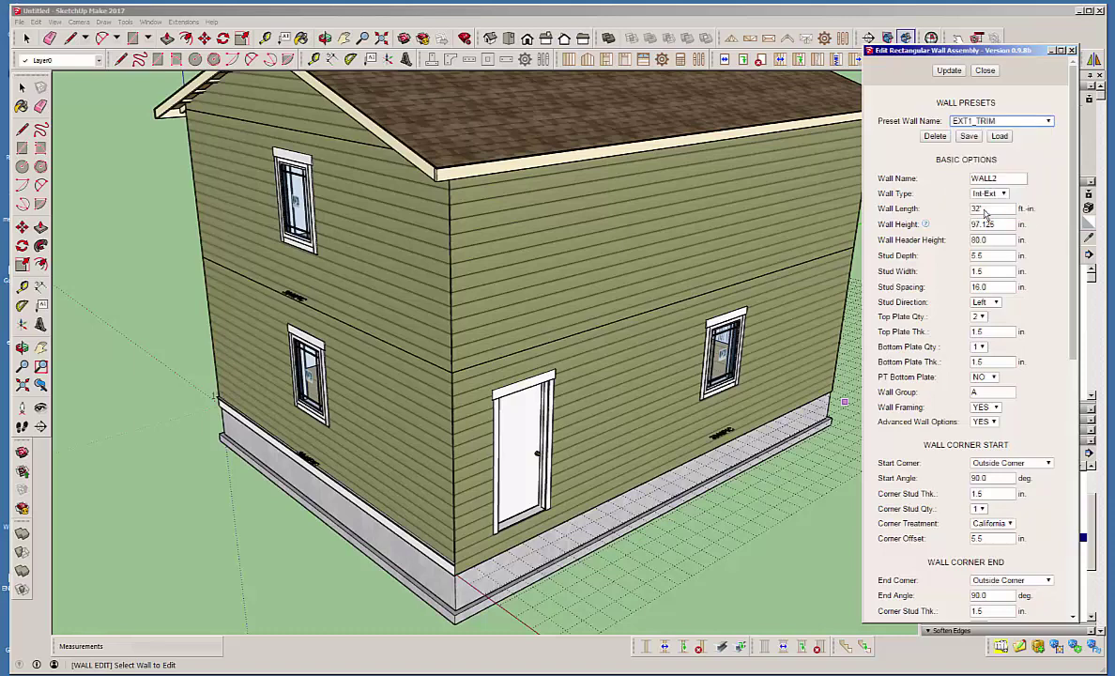
{"action": "left_click", "coordinate": [949, 71]}
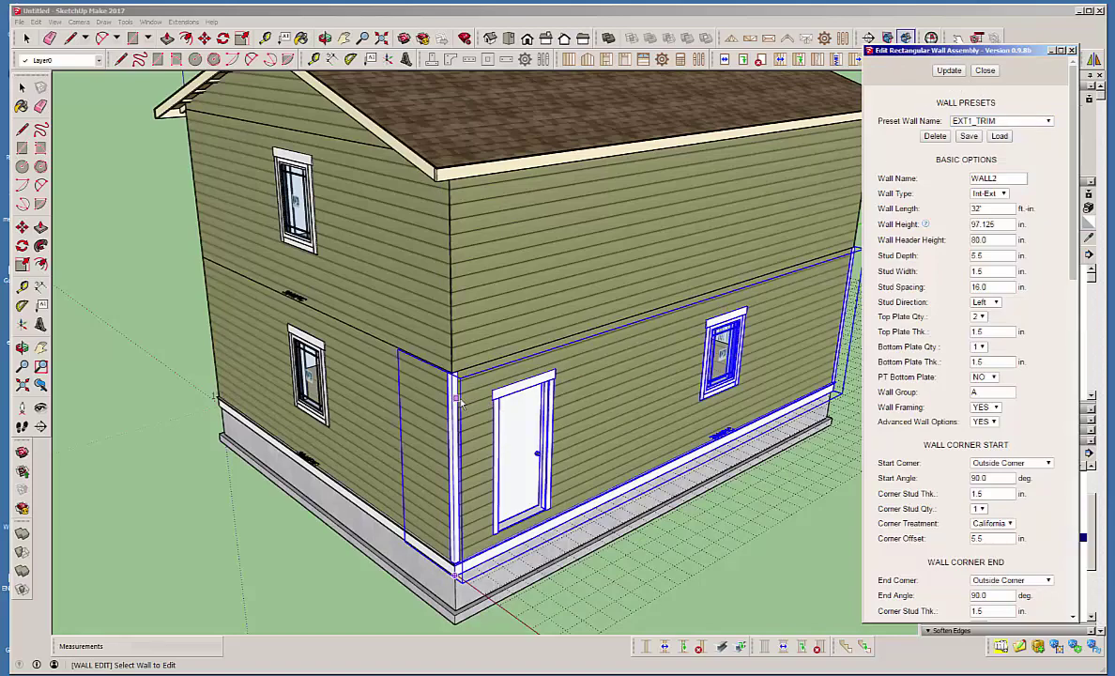
Apply the EXT1_TRIM preset to the lower-storey gable wall that has both a window and a door, and update it
{"action": "middle_click_drag", "start_coordinate": [627, 392], "coordinate": [280, 362]}
{"action": "middle_click_drag", "start_coordinate": [538, 379], "coordinate": [538, 491]}
{"action": "left_click", "coordinate": [538, 492]}
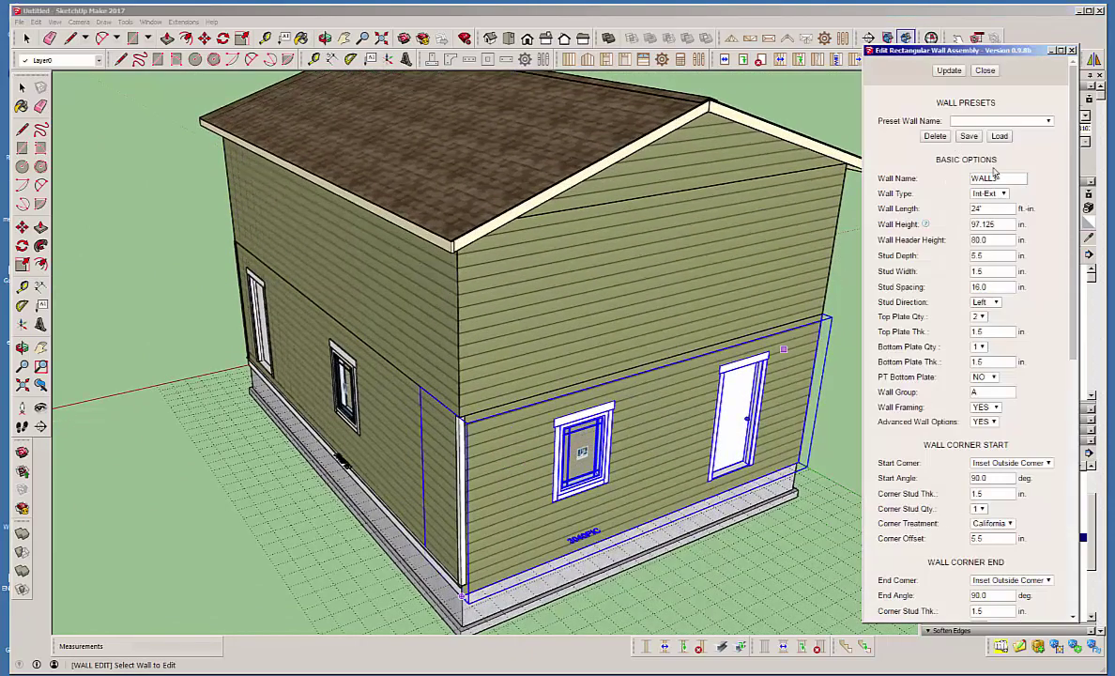
{"action": "left_click", "coordinate": [1033, 122]}
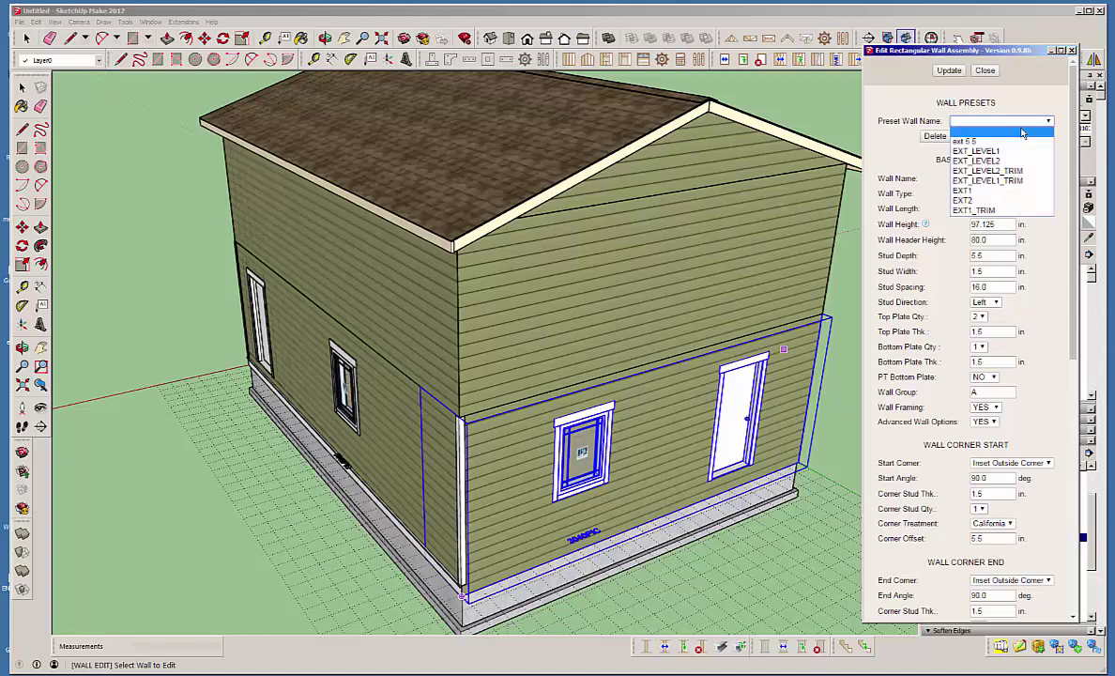
{"action": "left_click", "coordinate": [996, 210]}
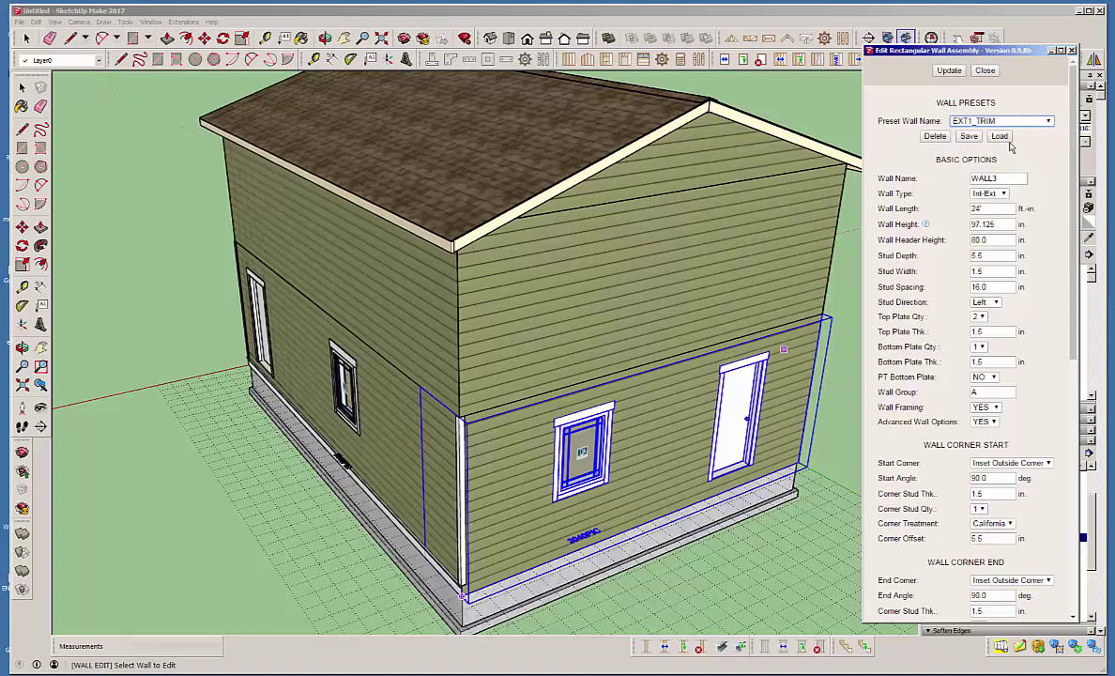
{"action": "left_click", "coordinate": [953, 72]}
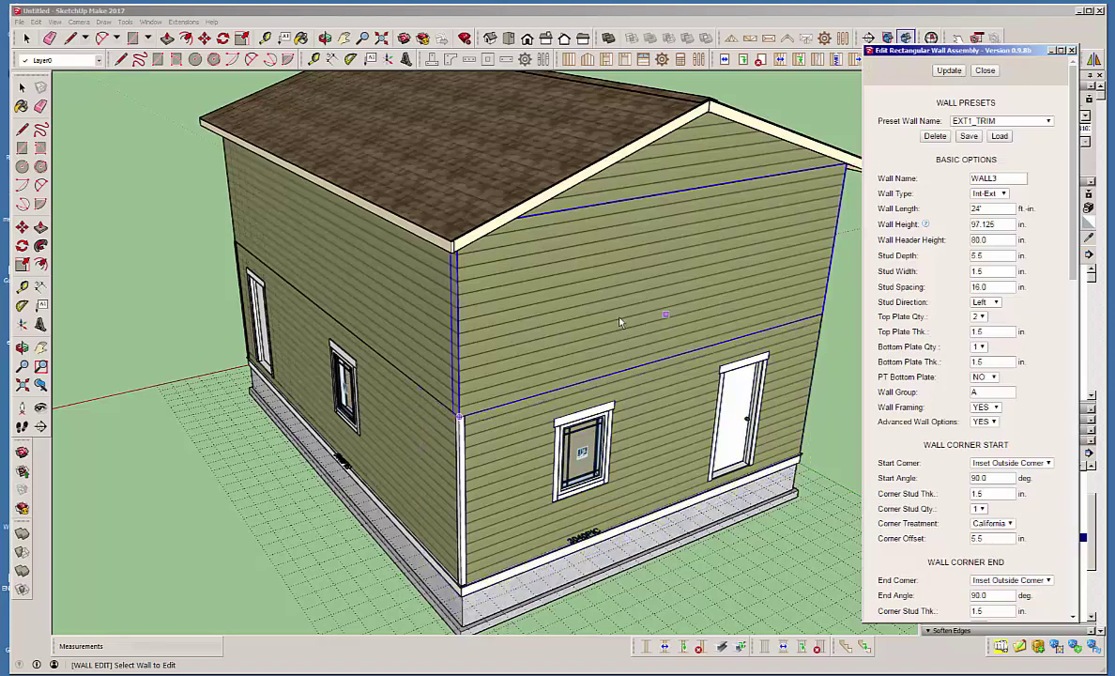
Load the EXT1_TRIM preset on the remaining lower-storey long wall without a door and update it
{"action": "middle_click_drag", "start_coordinate": [610, 389], "coordinate": [472, 349]}
{"action": "left_click", "coordinate": [483, 340]}
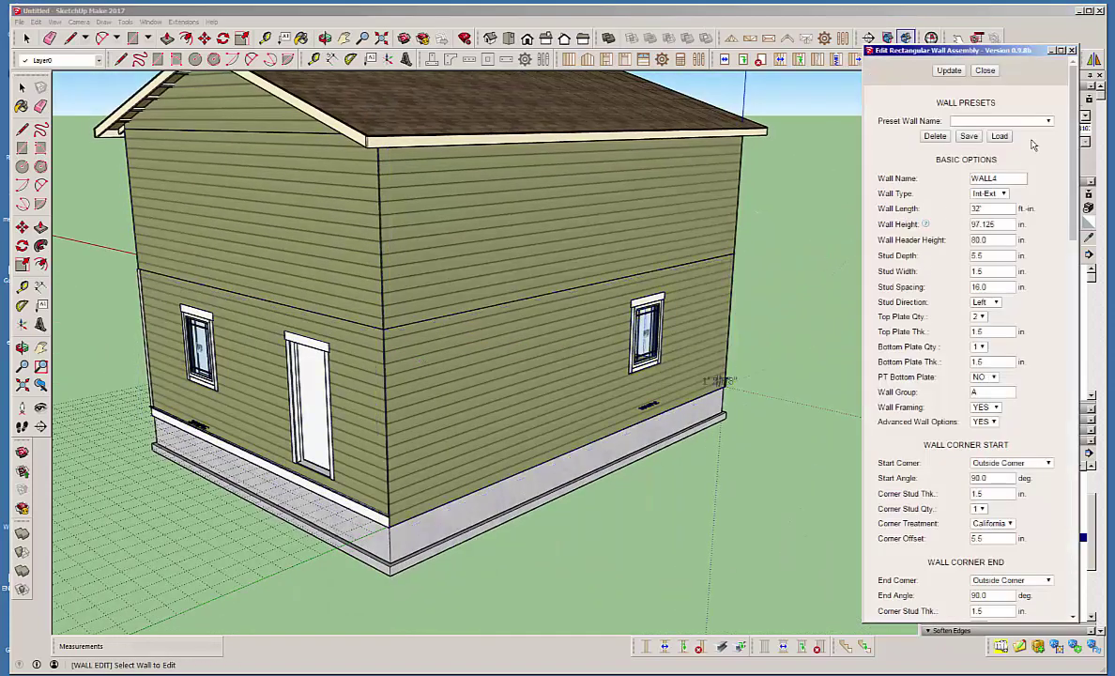
{"action": "left_click", "coordinate": [1029, 123]}
{"action": "left_click", "coordinate": [973, 211]}
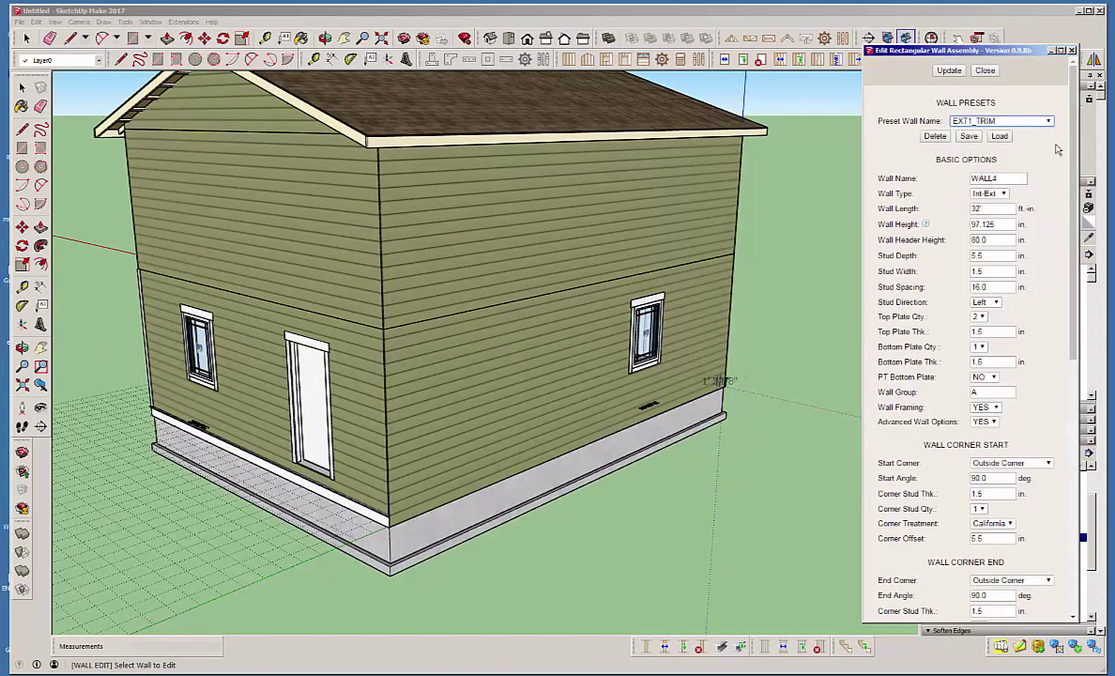
{"action": "left_click", "coordinate": [1000, 137]}
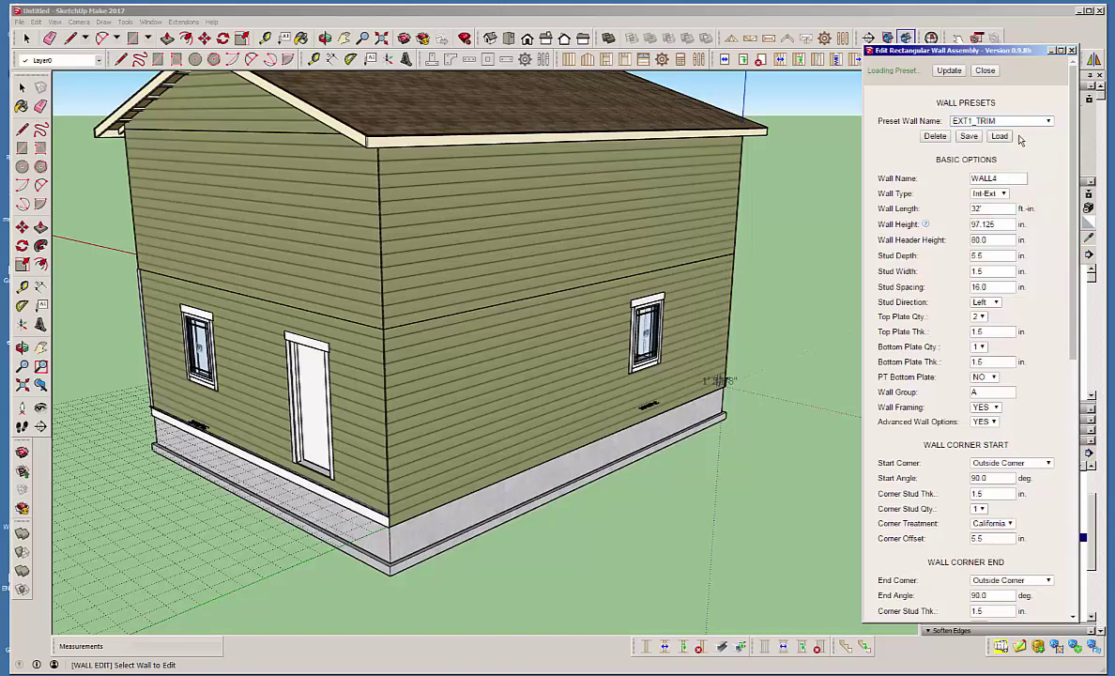
{"action": "left_click", "coordinate": [951, 73]}
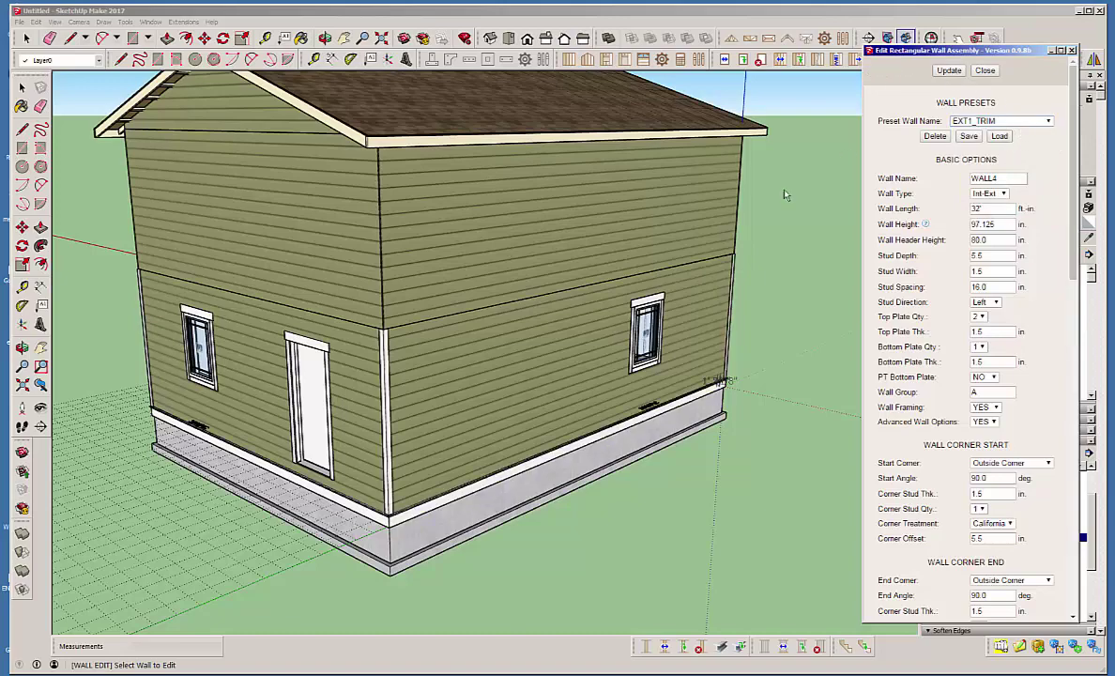
Edit the upper-storey gable wall above the lower wall with both a window and a door, and enable its trim
{"action": "middle_click_drag", "start_coordinate": [501, 243], "coordinate": [782, 301]}
{"action": "middle_click_drag", "start_coordinate": [527, 258], "coordinate": [569, 249]}
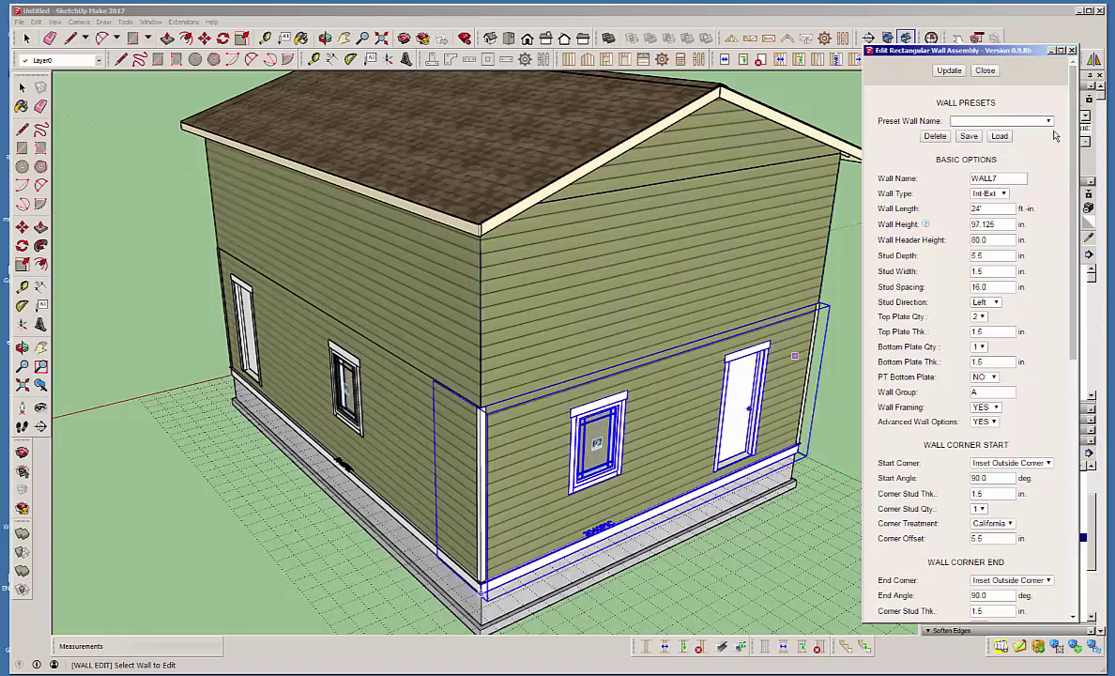
{"action": "scroll", "coordinate": [1056, 470], "scroll_direction": "down", "scroll_amount": 10}
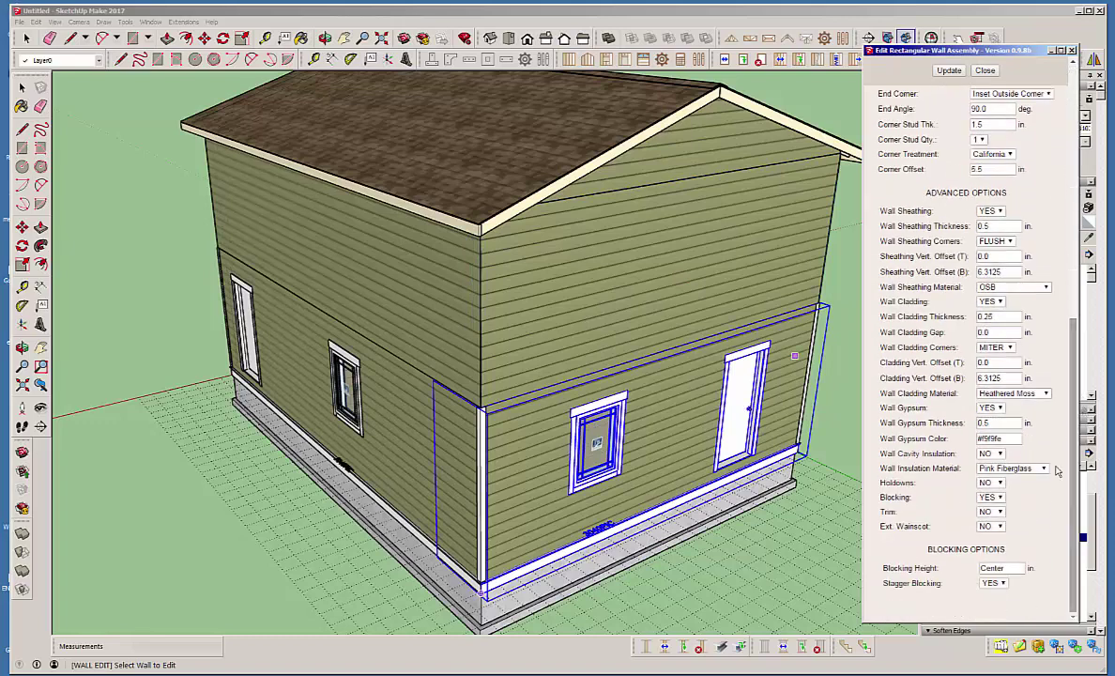
{"action": "left_click", "coordinate": [990, 511]}
{"action": "left_click", "coordinate": [987, 531]}
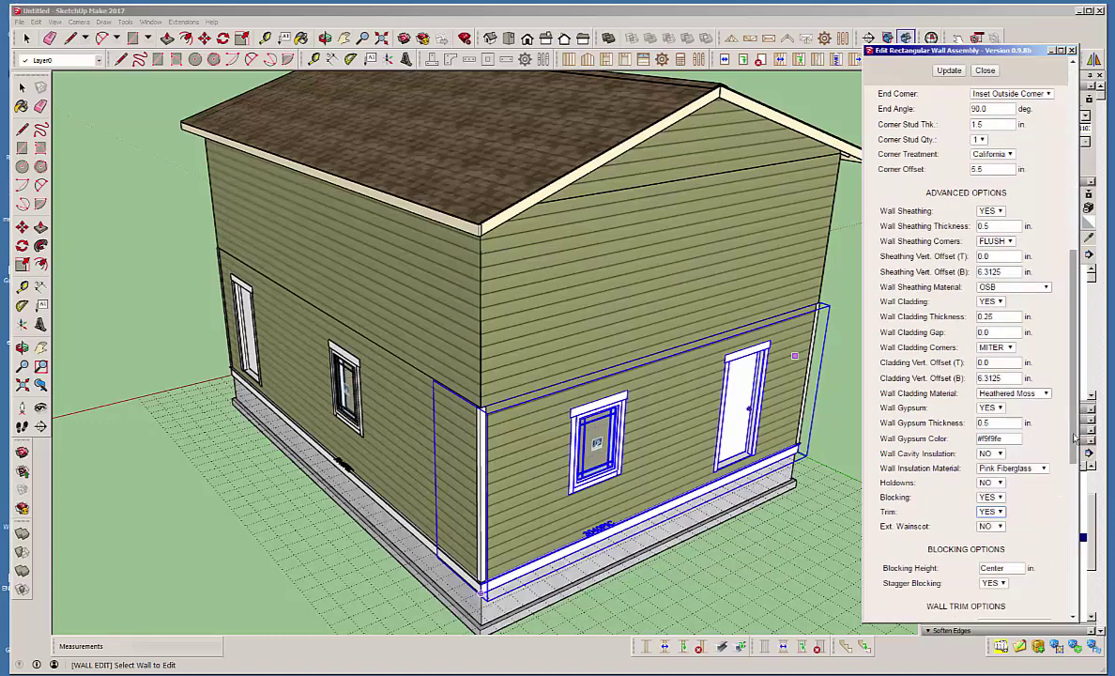
Turn off the skirt board, band board and frieze board in the upper gable wall's trim options
{"action": "scroll", "coordinate": [1070, 446], "scroll_direction": "down", "scroll_amount": 10}
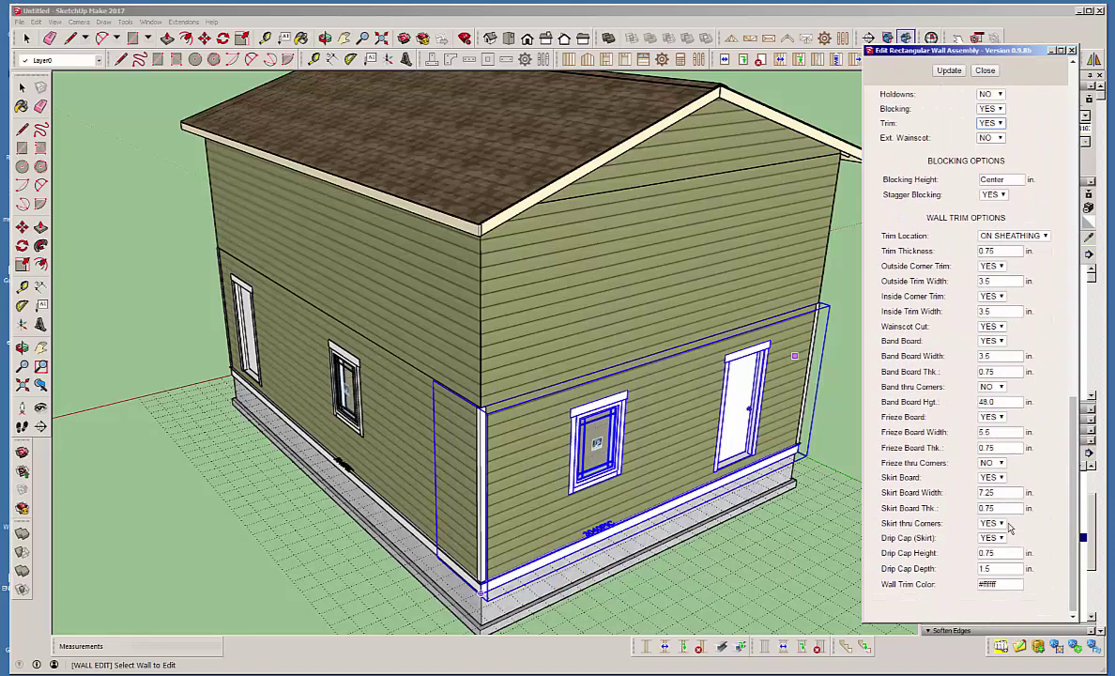
{"action": "left_click", "coordinate": [991, 477]}
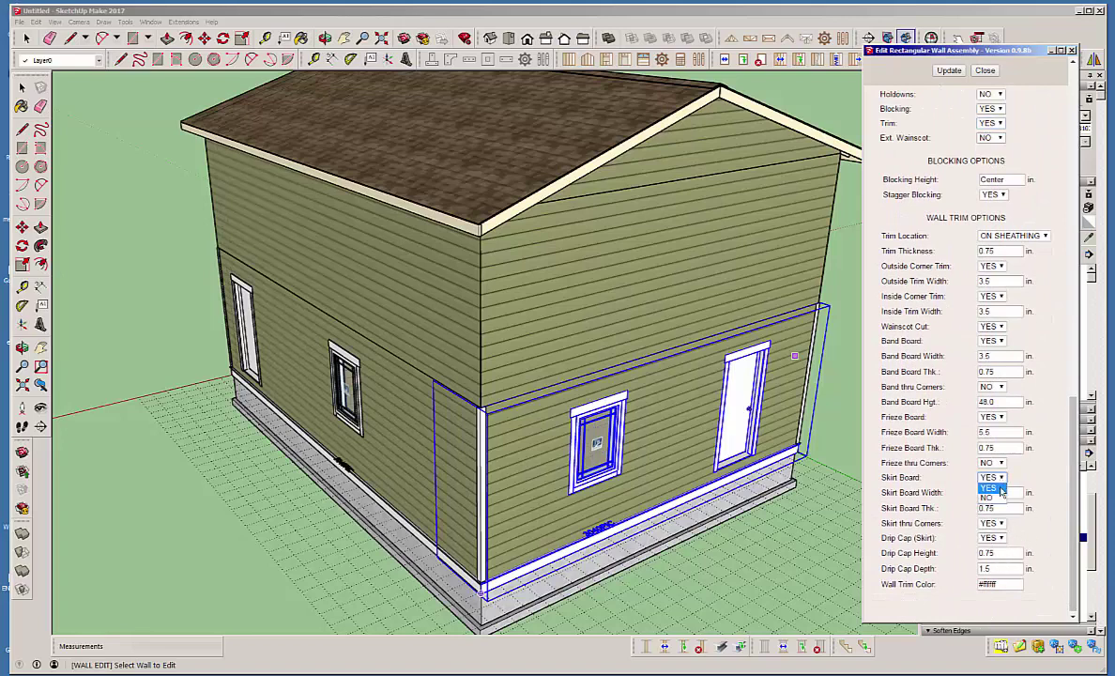
{"action": "left_click", "coordinate": [987, 498]}
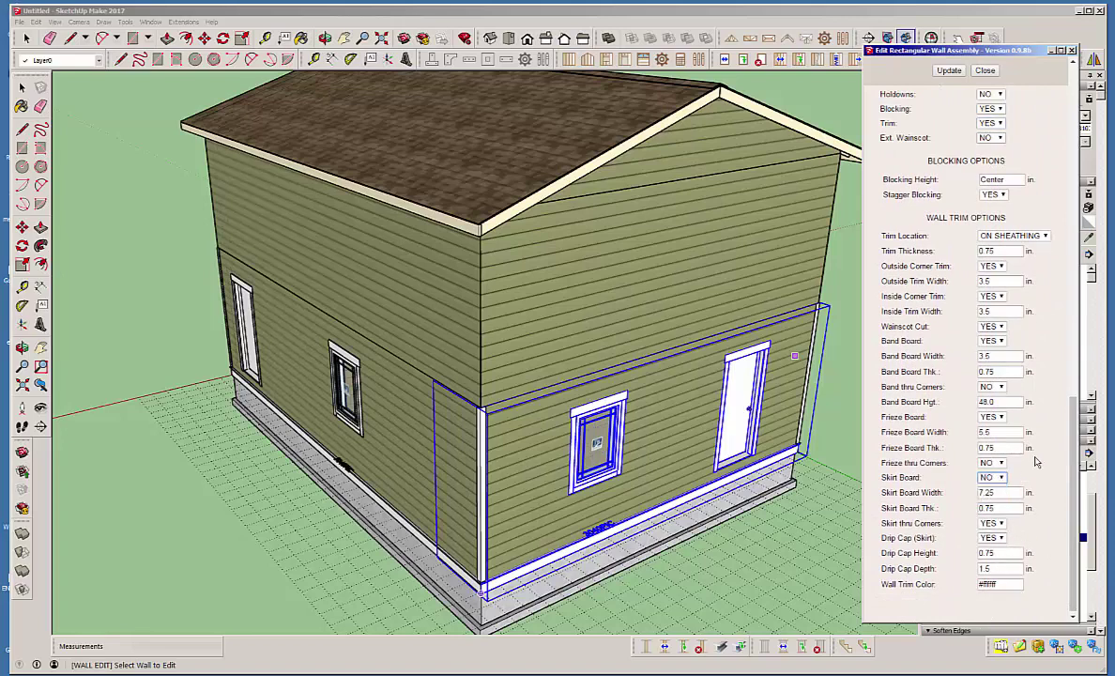
{"action": "left_click", "coordinate": [1000, 342]}
{"action": "left_click", "coordinate": [987, 362]}
{"action": "left_click", "coordinate": [1002, 417]}
{"action": "left_click", "coordinate": [987, 439]}
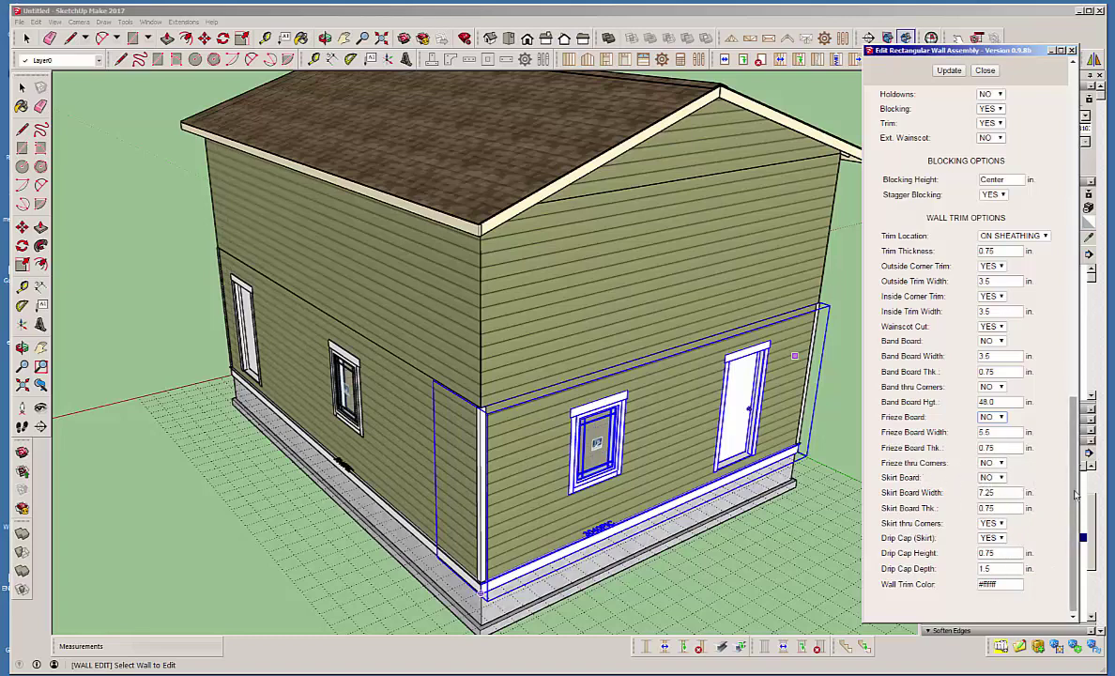
Save the wall settings as a new preset named EXT2_TRIM and update the upper-storey gable wall
{"action": "scroll", "coordinate": [1077, 437], "scroll_direction": "up", "scroll_amount": 2}
{"action": "scroll", "coordinate": [1076, 437], "scroll_direction": "up", "scroll_amount": 5}
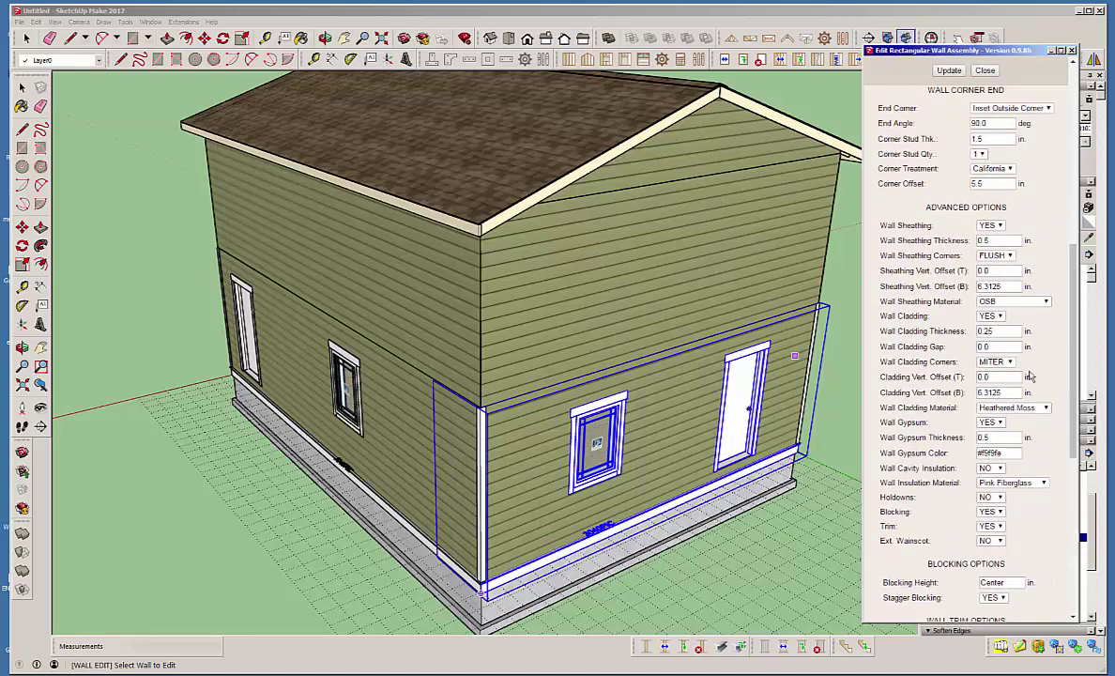
{"action": "scroll", "coordinate": [1000, 282], "scroll_direction": "up", "scroll_amount": 8}
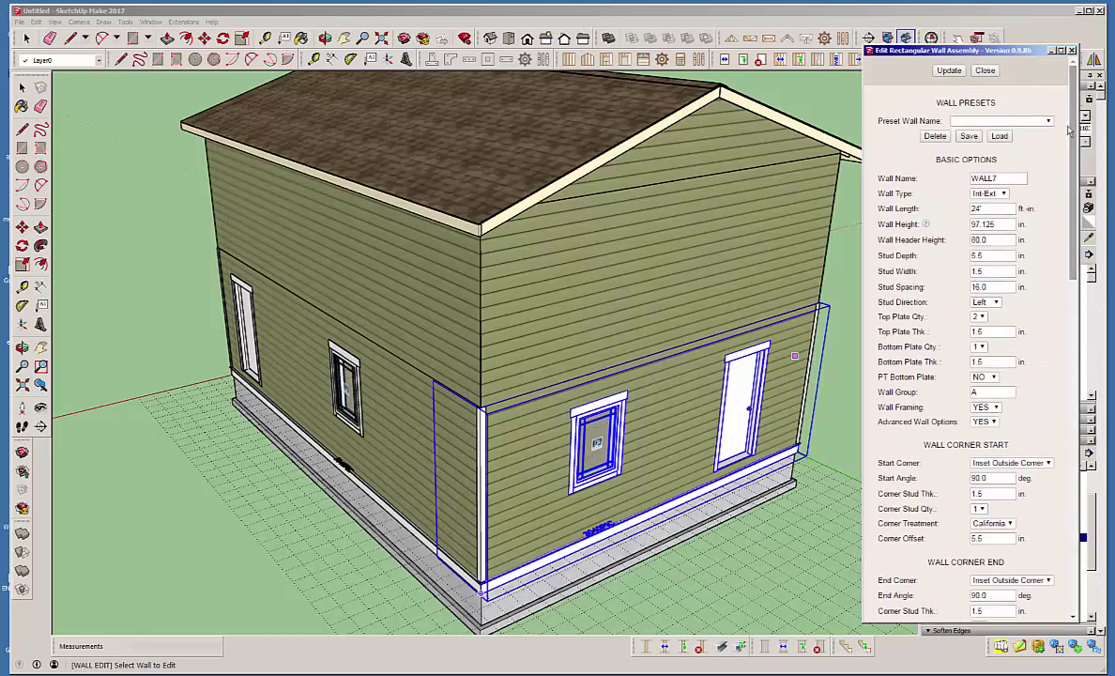
{"action": "left_click", "coordinate": [970, 136]}
{"action": "left_click", "coordinate": [959, 120]}
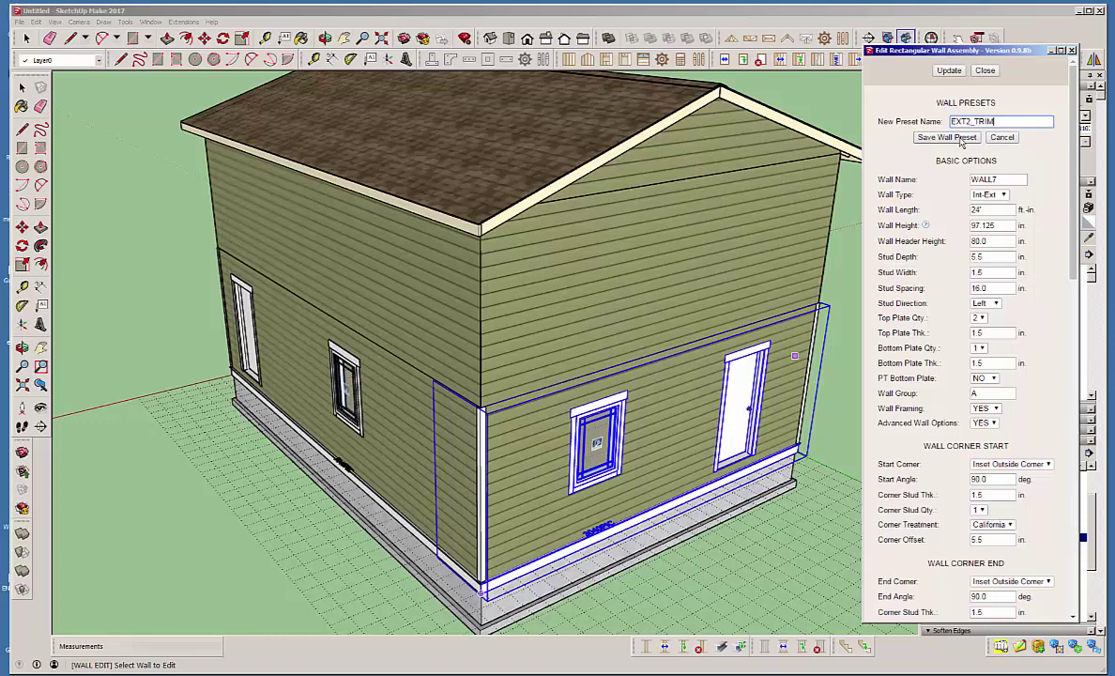
{"action": "left_click", "coordinate": [959, 139]}
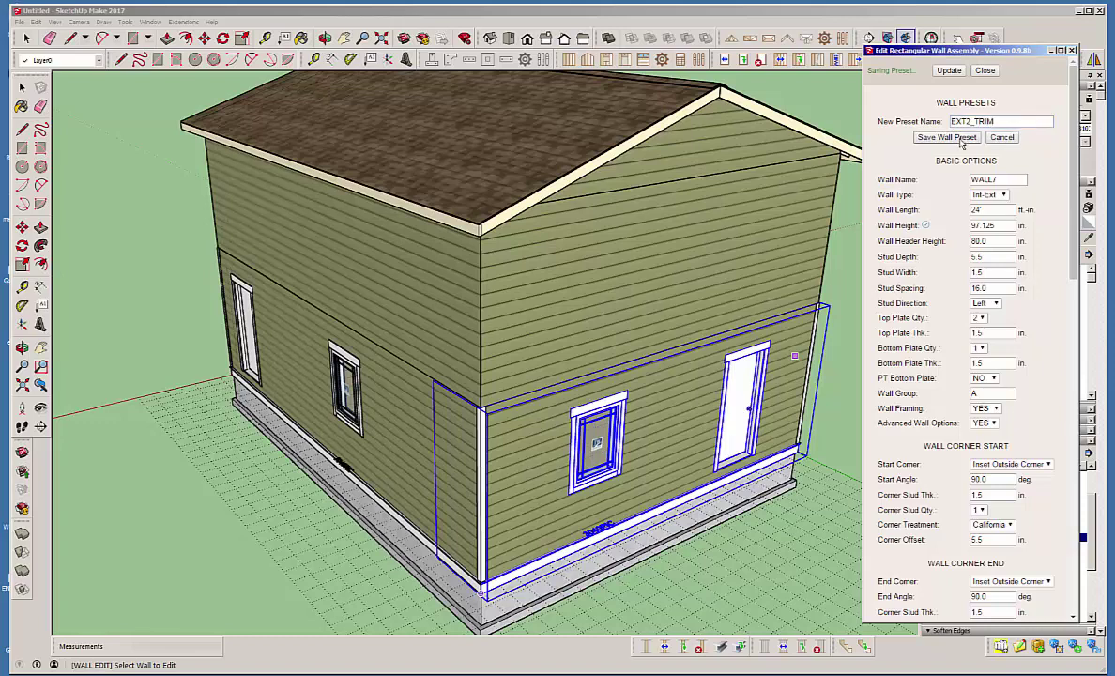
{"action": "left_click", "coordinate": [949, 72]}
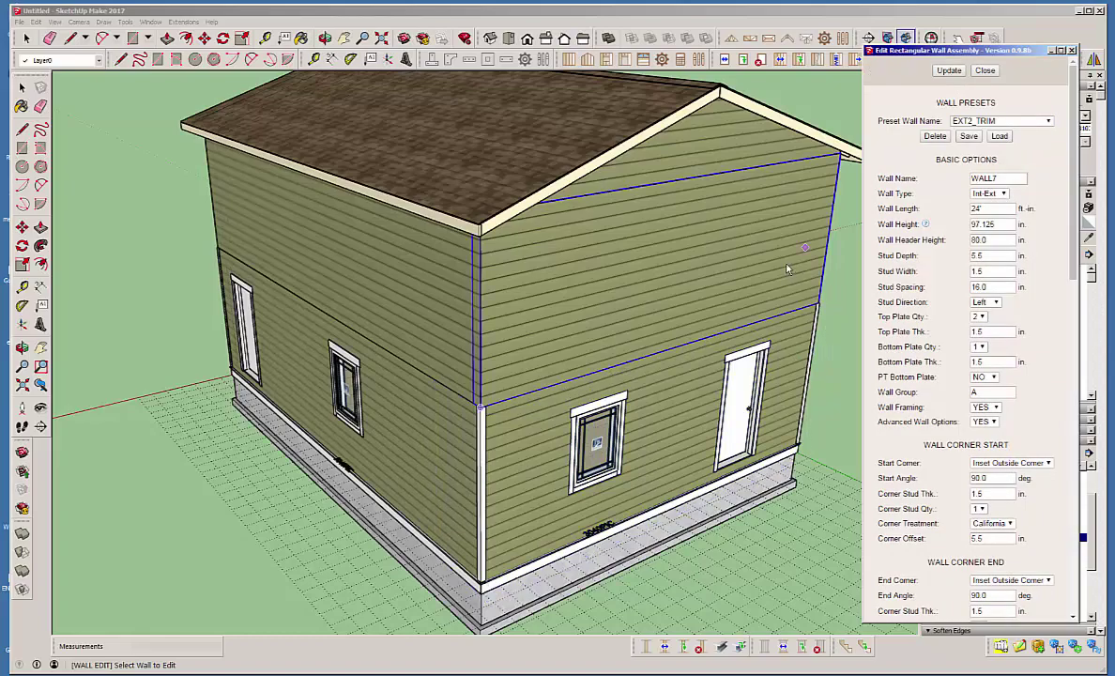
Apply the EXT2_TRIM preset to the adjoining upper-storey long wall on the side without a door, and update it
{"action": "middle_click_drag", "start_coordinate": [657, 281], "coordinate": [188, 315]}
{"action": "left_click", "coordinate": [455, 306]}
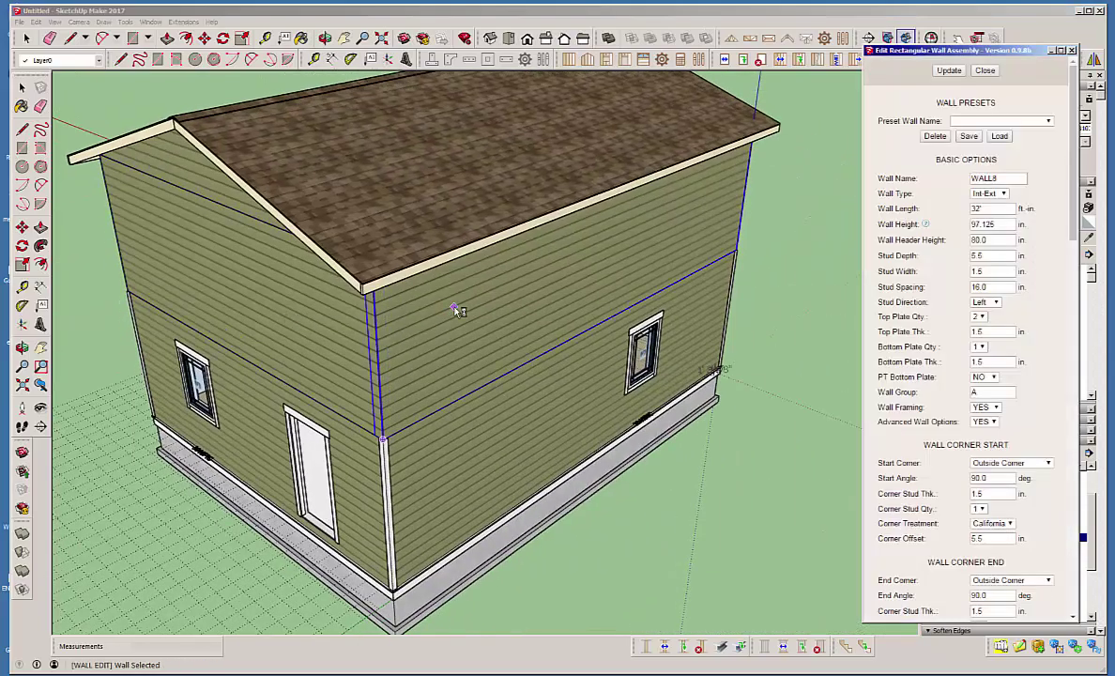
{"action": "left_click", "coordinate": [1039, 123]}
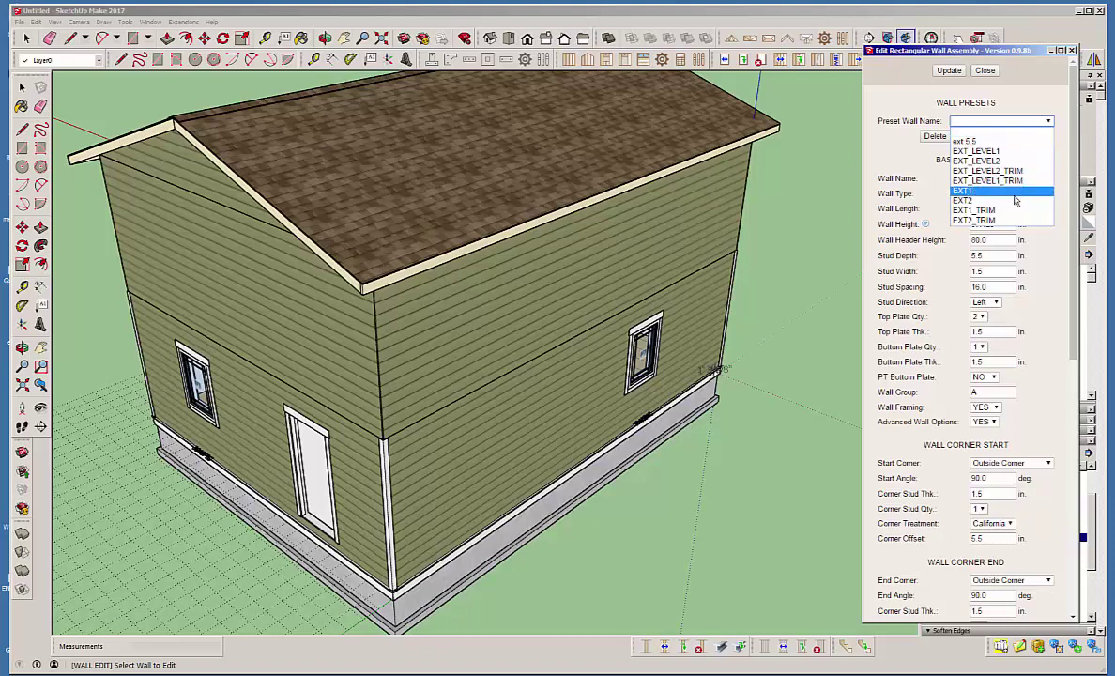
{"action": "left_click", "coordinate": [987, 224]}
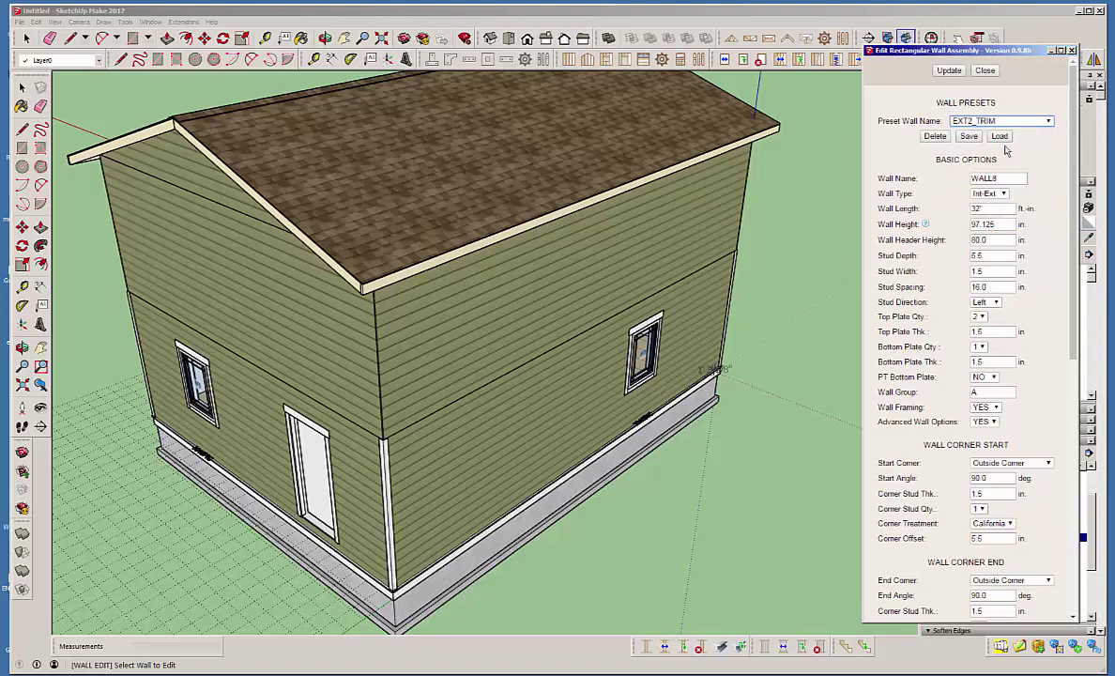
{"action": "left_click", "coordinate": [949, 71]}
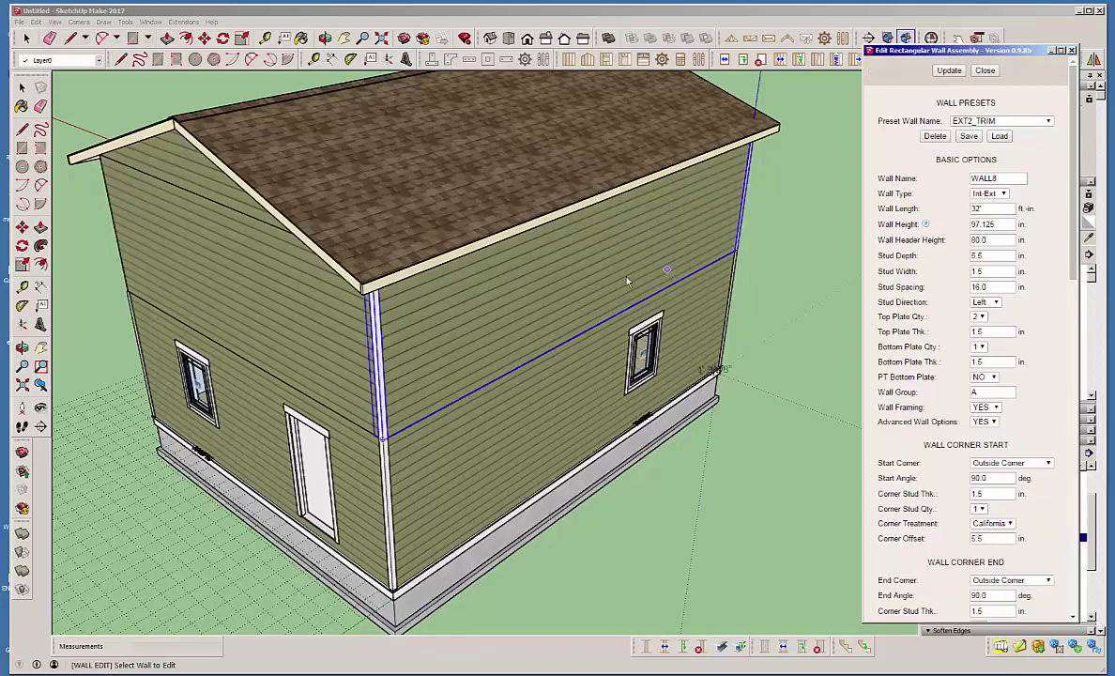
Load the EXT2_TRIM preset on the upper-storey gable wall with the window and update it
{"action": "middle_click_drag", "start_coordinate": [581, 257], "coordinate": [645, 310]}
{"action": "left_click", "coordinate": [641, 310]}
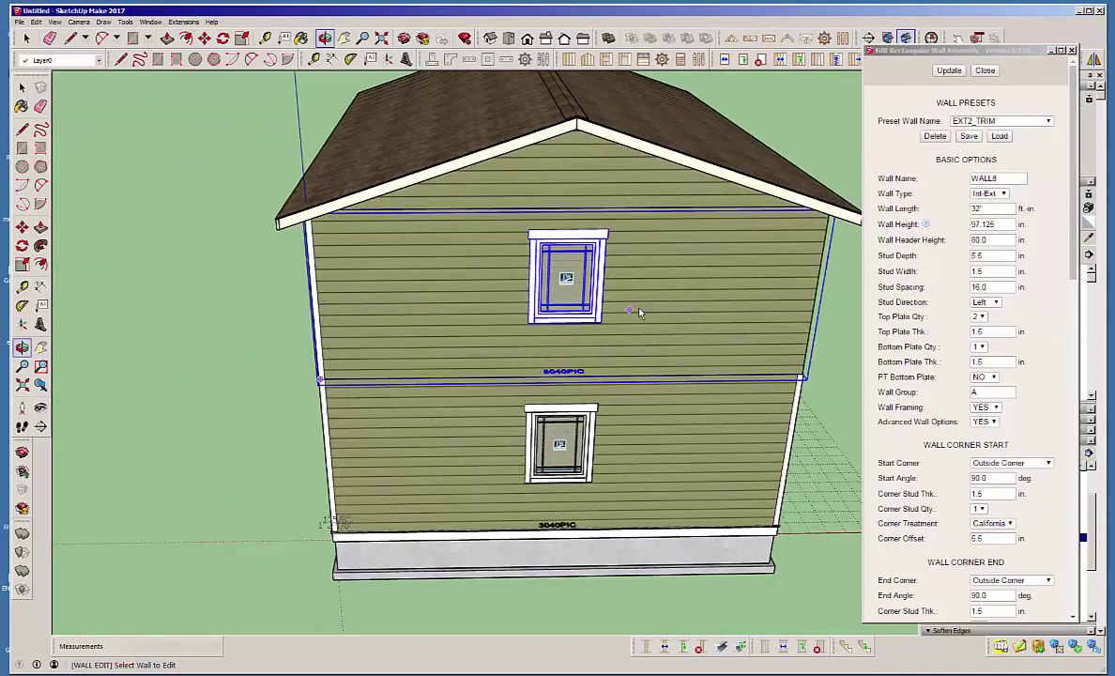
{"action": "left_click", "coordinate": [1004, 121]}
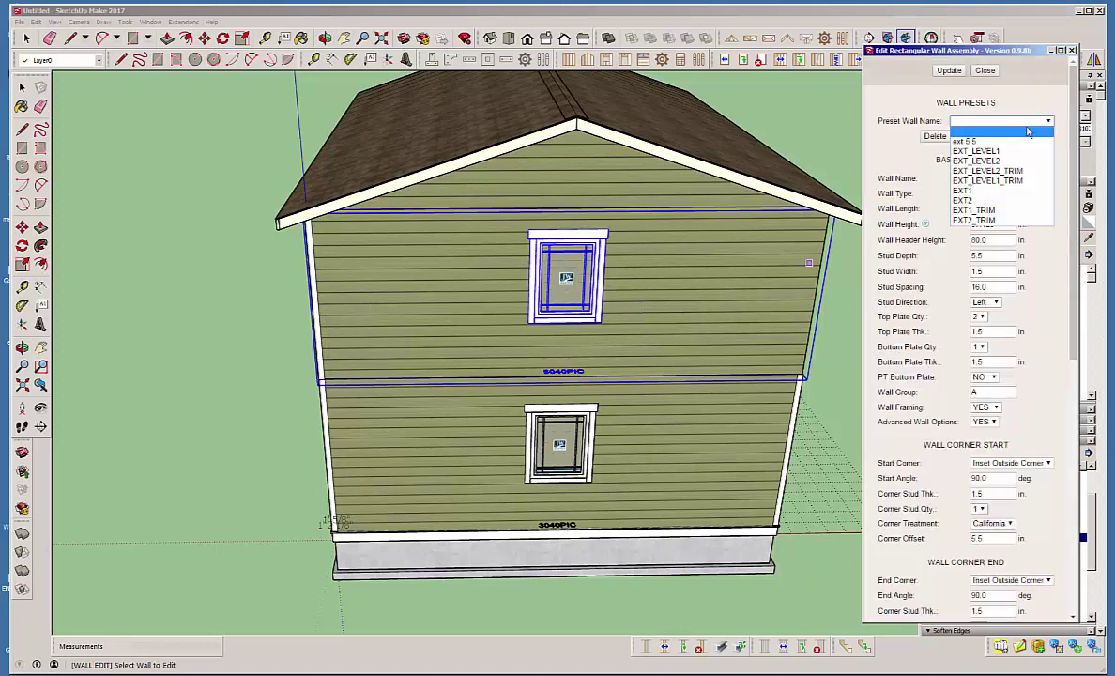
{"action": "left_click", "coordinate": [987, 220]}
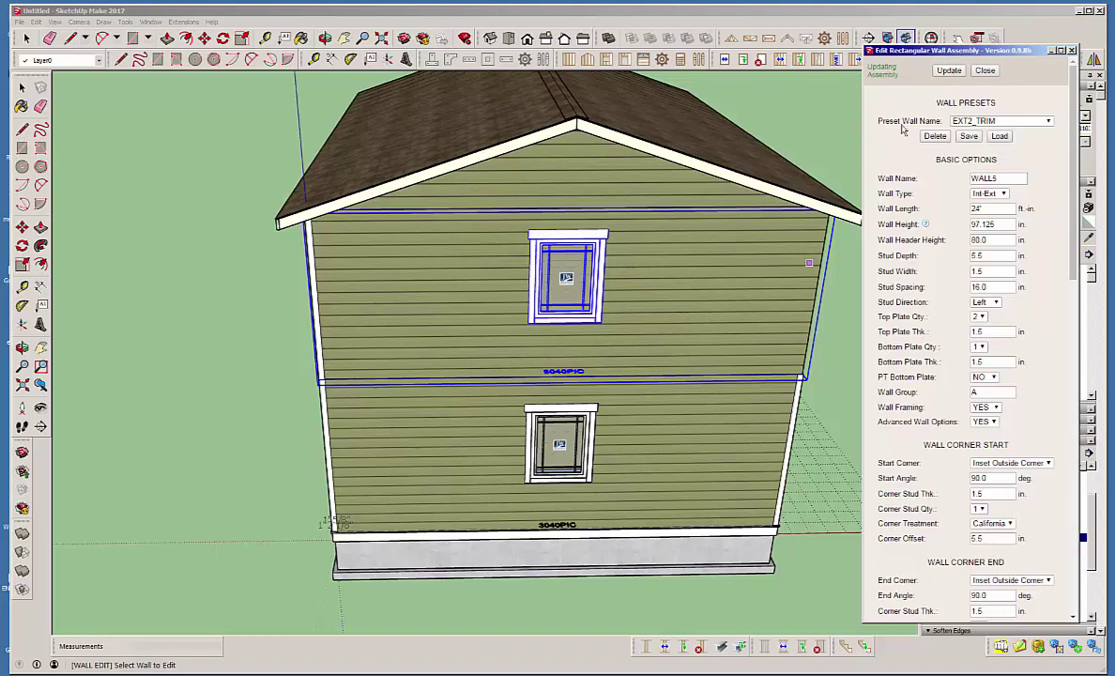
Apply the EXT2_TRIM preset to the upper-storey long wall above the door, update it and close the wall editor
{"action": "middle_click_drag", "start_coordinate": [705, 260], "coordinate": [559, 283]}
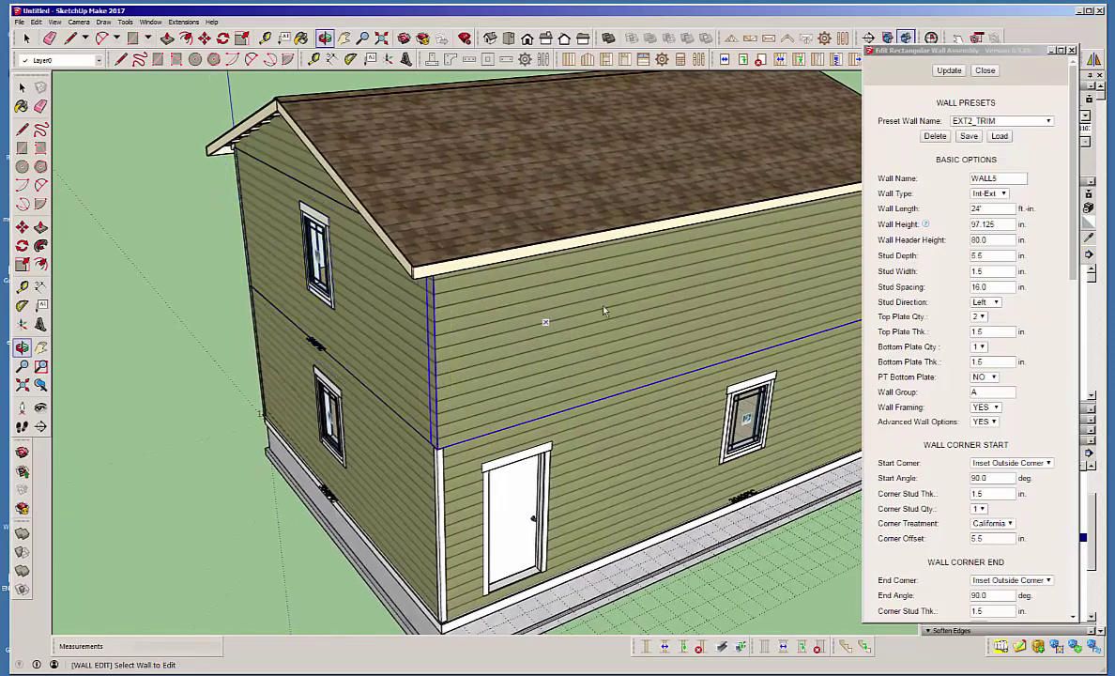
{"action": "left_click", "coordinate": [559, 284]}
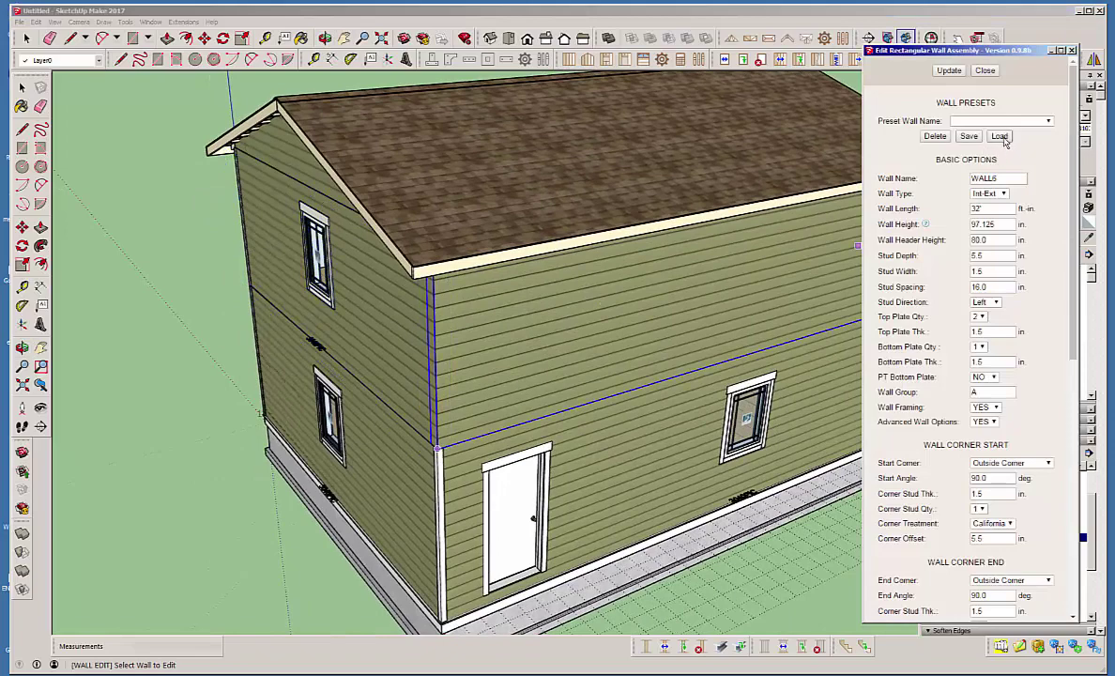
{"action": "left_click", "coordinate": [955, 122]}
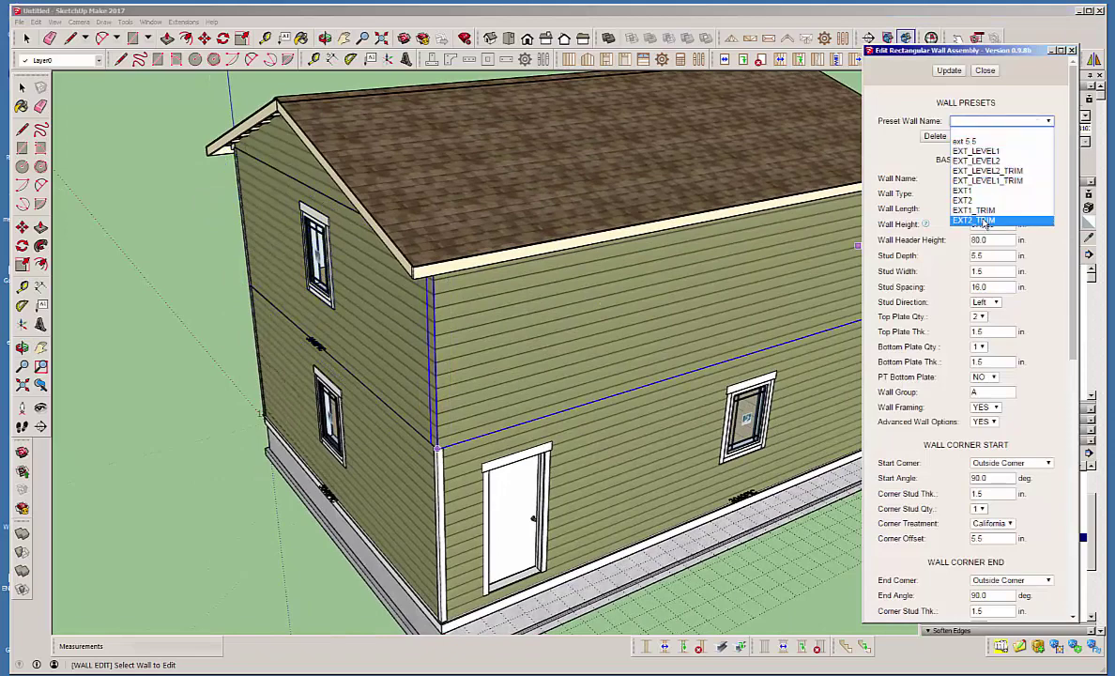
{"action": "left_click", "coordinate": [984, 221]}
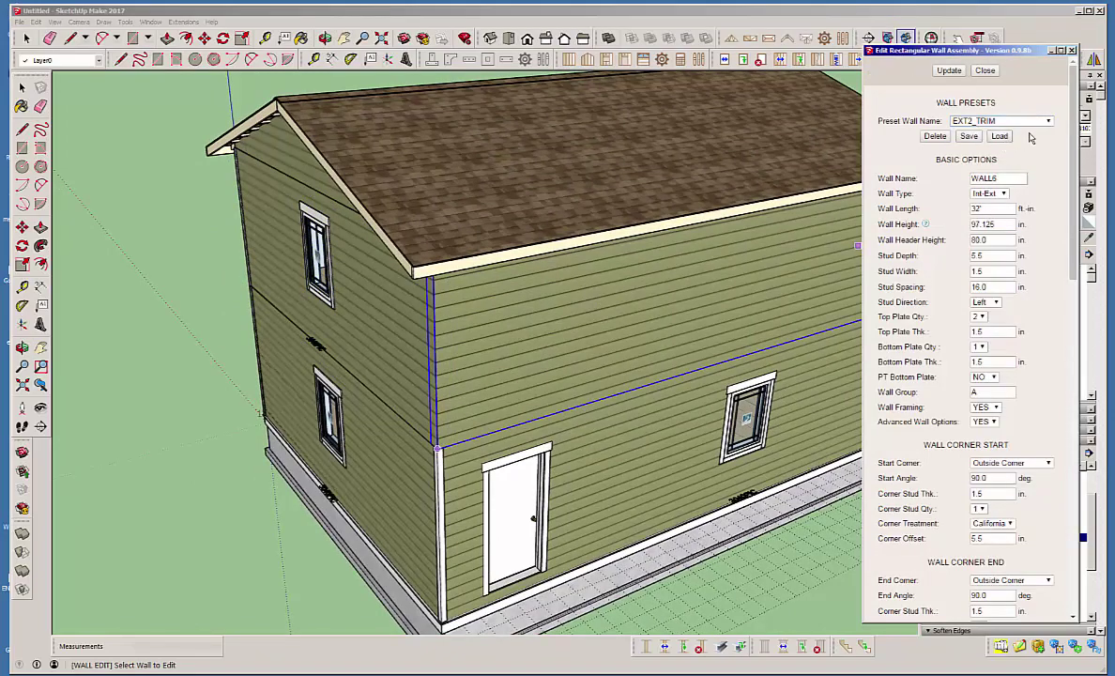
{"action": "left_click", "coordinate": [951, 72]}
{"action": "left_click", "coordinate": [984, 71]}
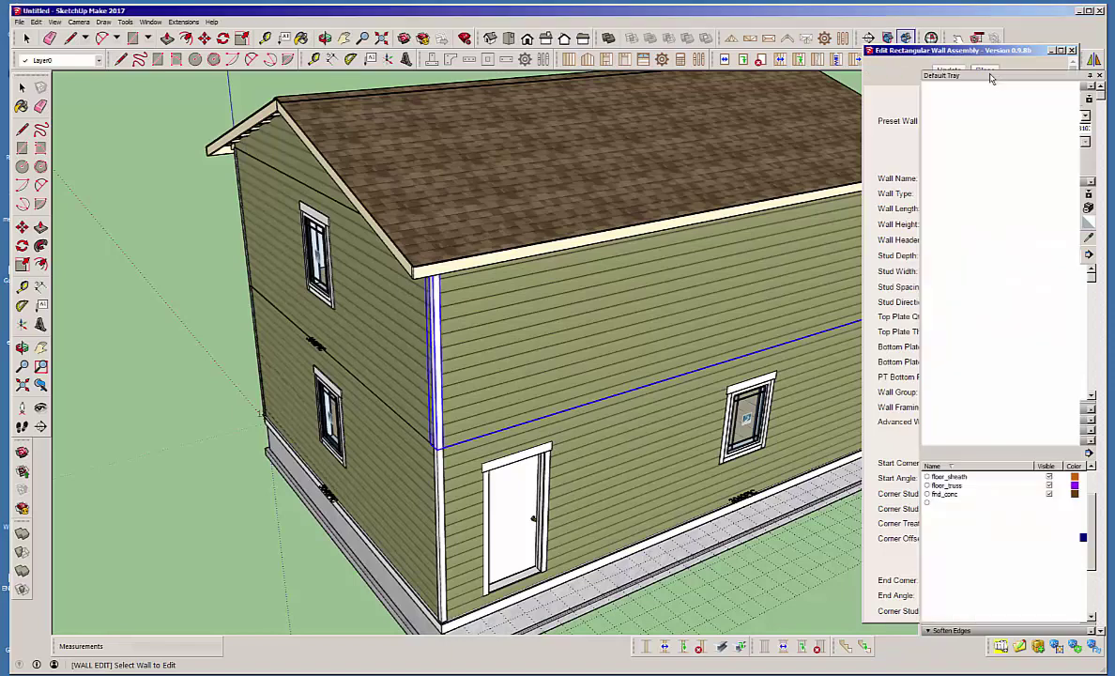
Place a section plane parallel to the gable end that has a window on each storey
{"action": "left_click_drag", "start_coordinate": [244, 312], "coordinate": [608, 180]}
{"action": "middle_click_drag", "start_coordinate": [607, 181], "coordinate": [573, 401]}
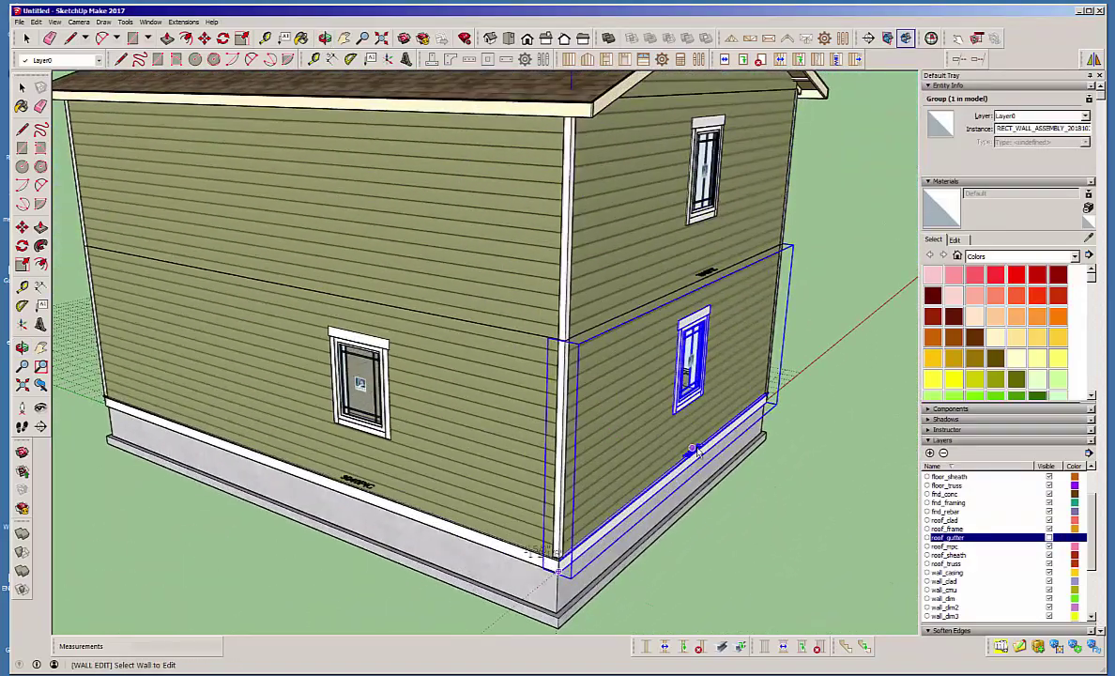
{"action": "scroll", "coordinate": [563, 546], "scroll_direction": "up", "scroll_amount": 6}
{"action": "middle_click_drag", "start_coordinate": [563, 546], "coordinate": [441, 522]}
{"action": "scroll", "coordinate": [418, 522], "scroll_direction": "down", "scroll_amount": 10}
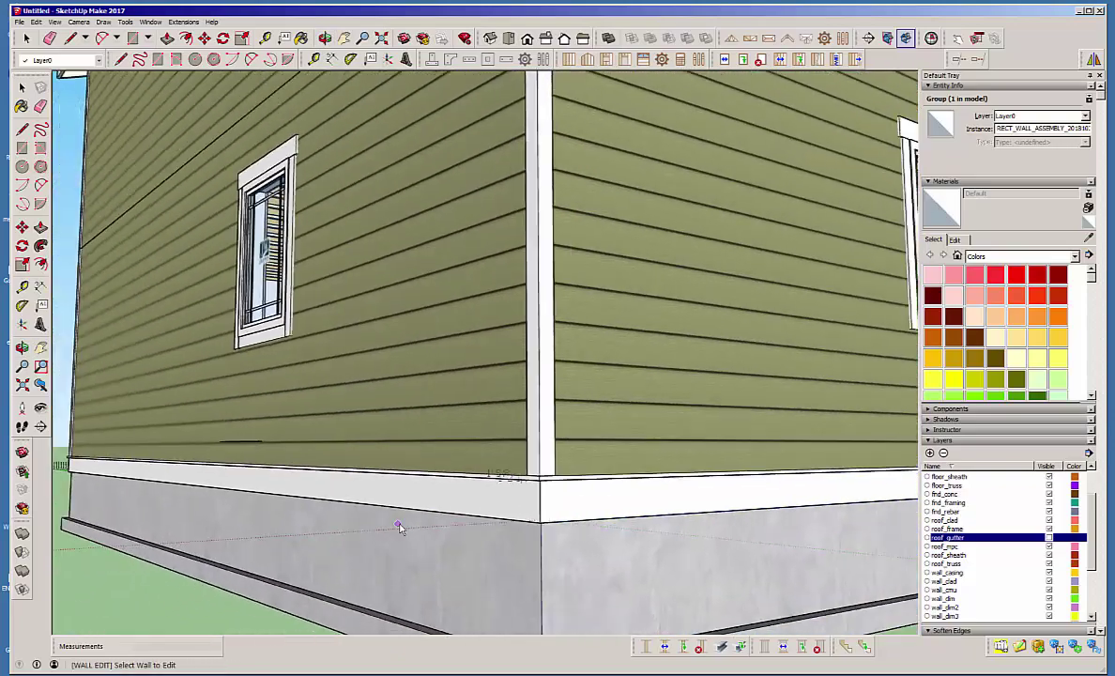
{"action": "middle_click_drag", "start_coordinate": [445, 268], "coordinate": [456, 383]}
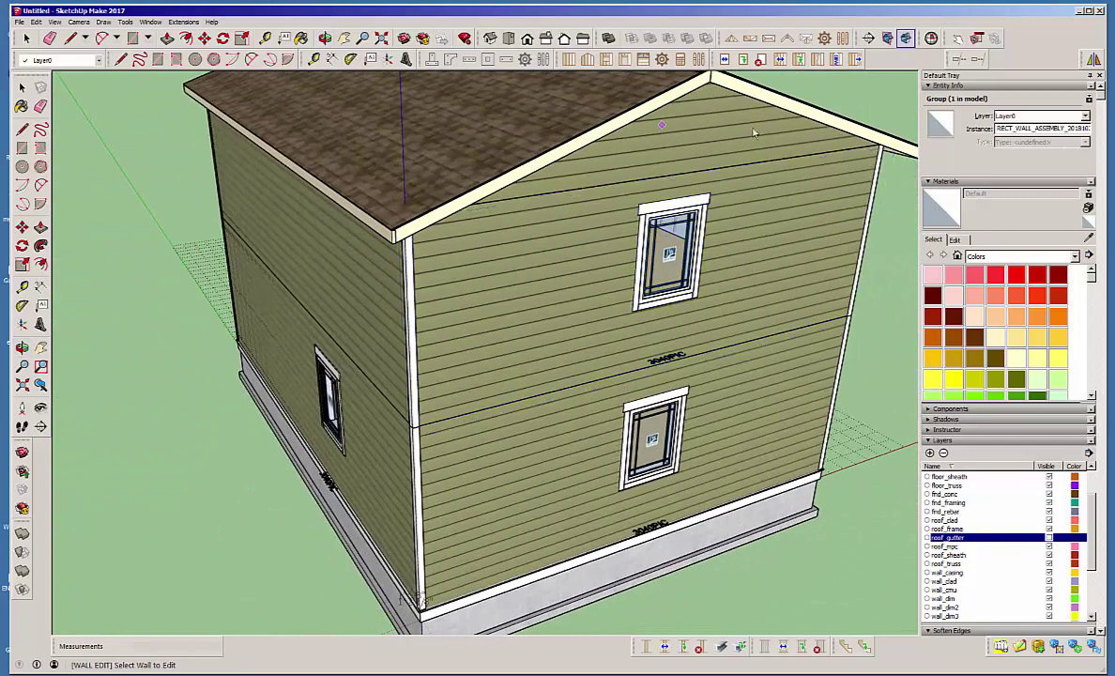
{"action": "left_click", "coordinate": [868, 40]}
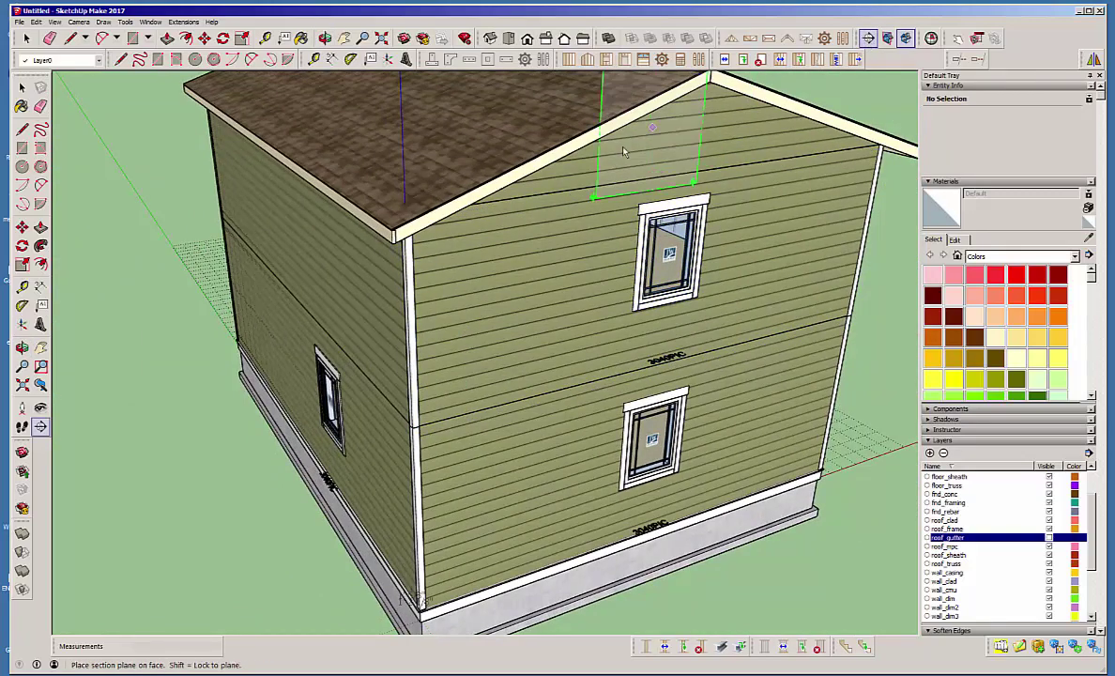
{"action": "left_click", "coordinate": [531, 177]}
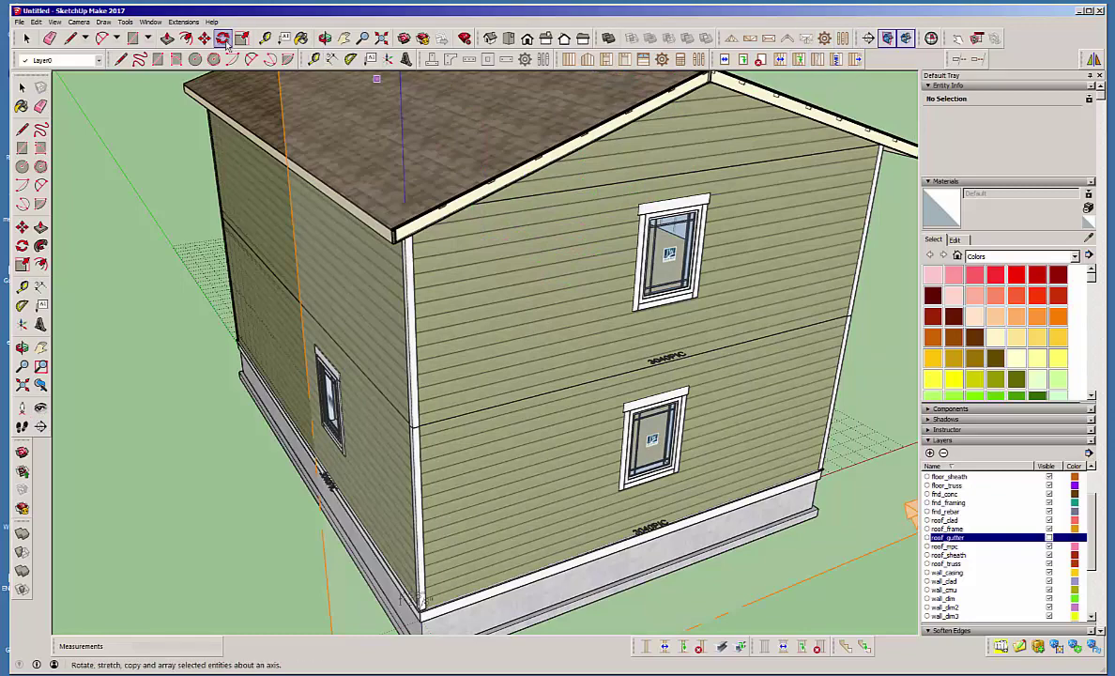
{"action": "scroll", "coordinate": [451, 322], "scroll_direction": "down", "scroll_amount": 3}
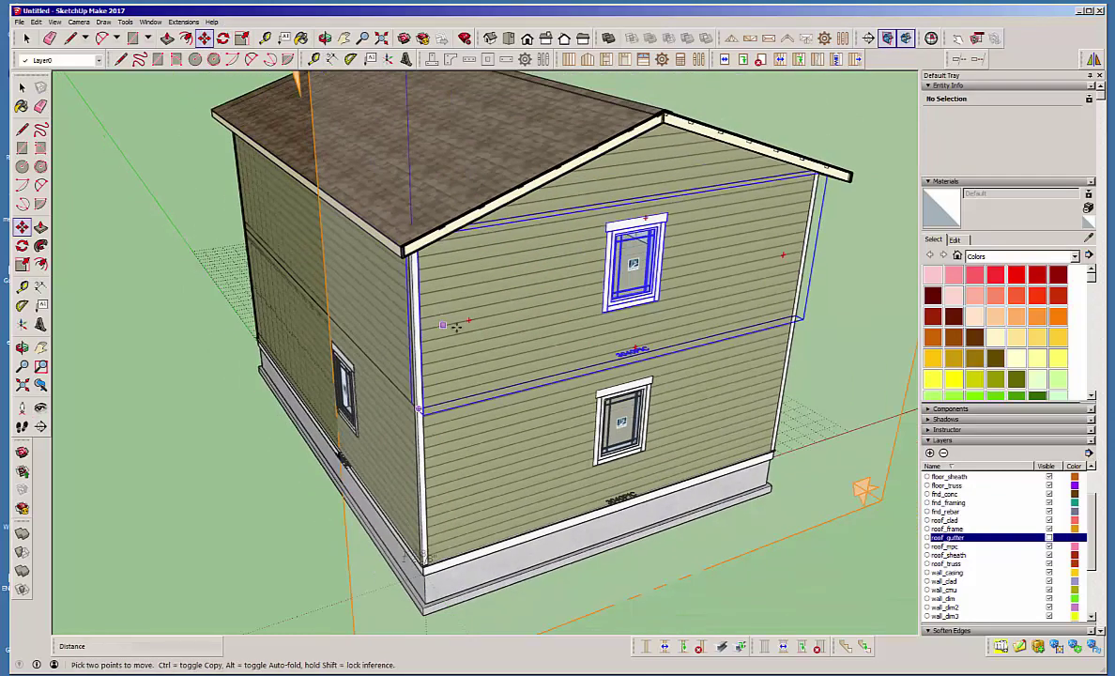
{"action": "left_click", "coordinate": [357, 165]}
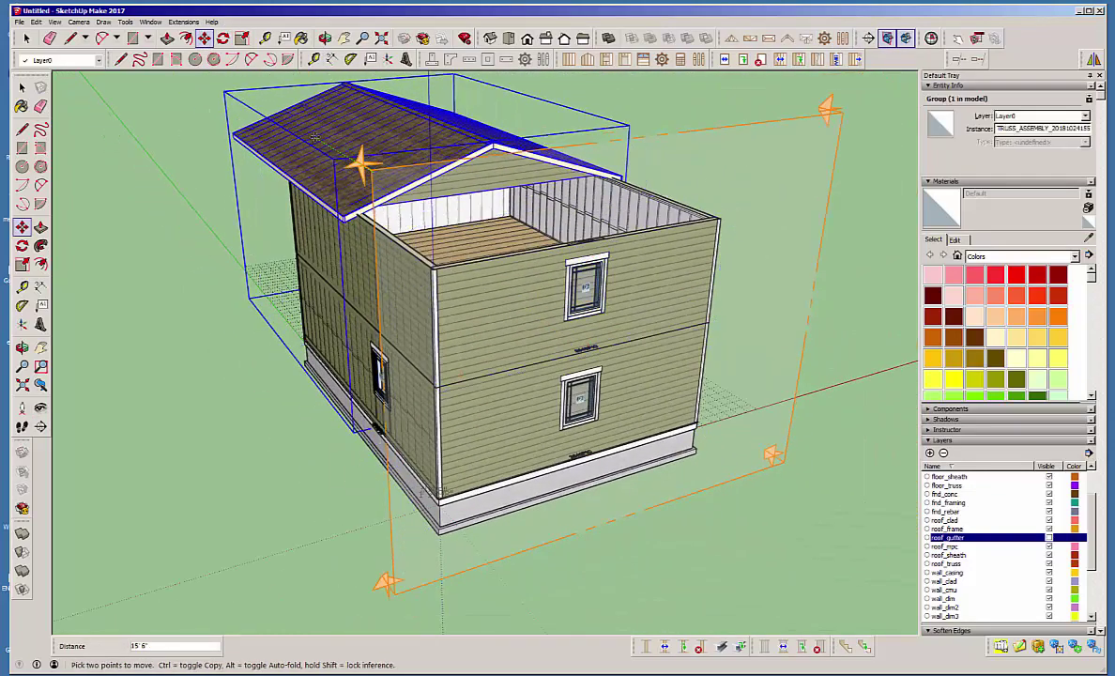
{"action": "key", "text": "Escape"}
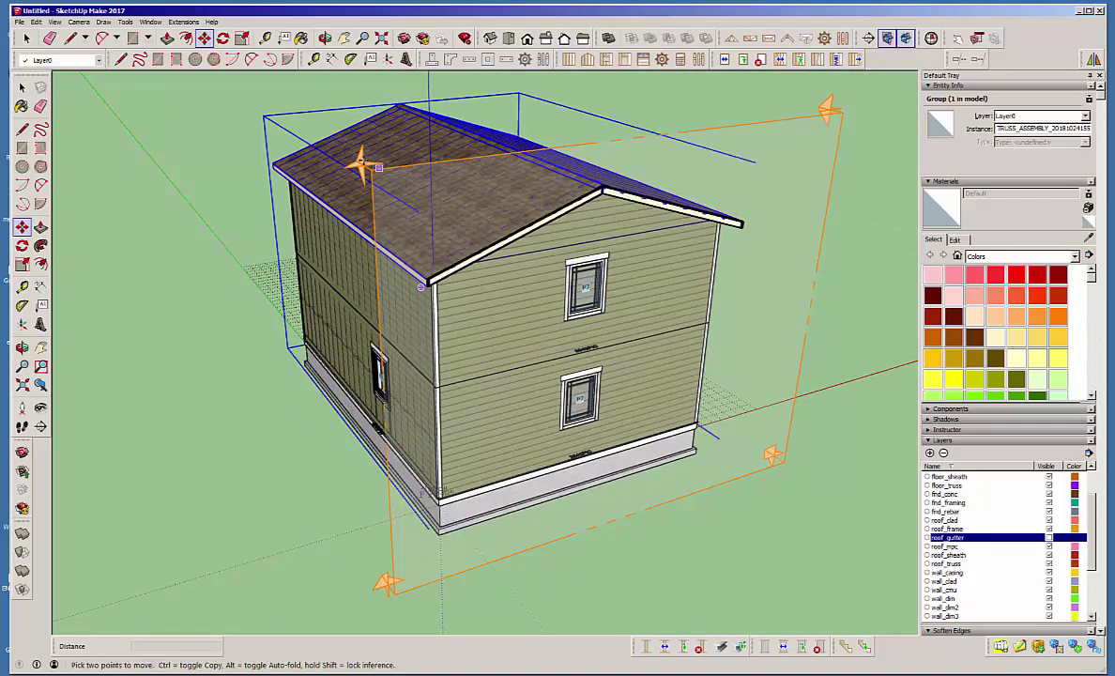
Move the section plane into the building to cut through the roof, both storeys and the foundation, and hide the plane's outline
{"action": "left_click", "coordinate": [831, 112]}
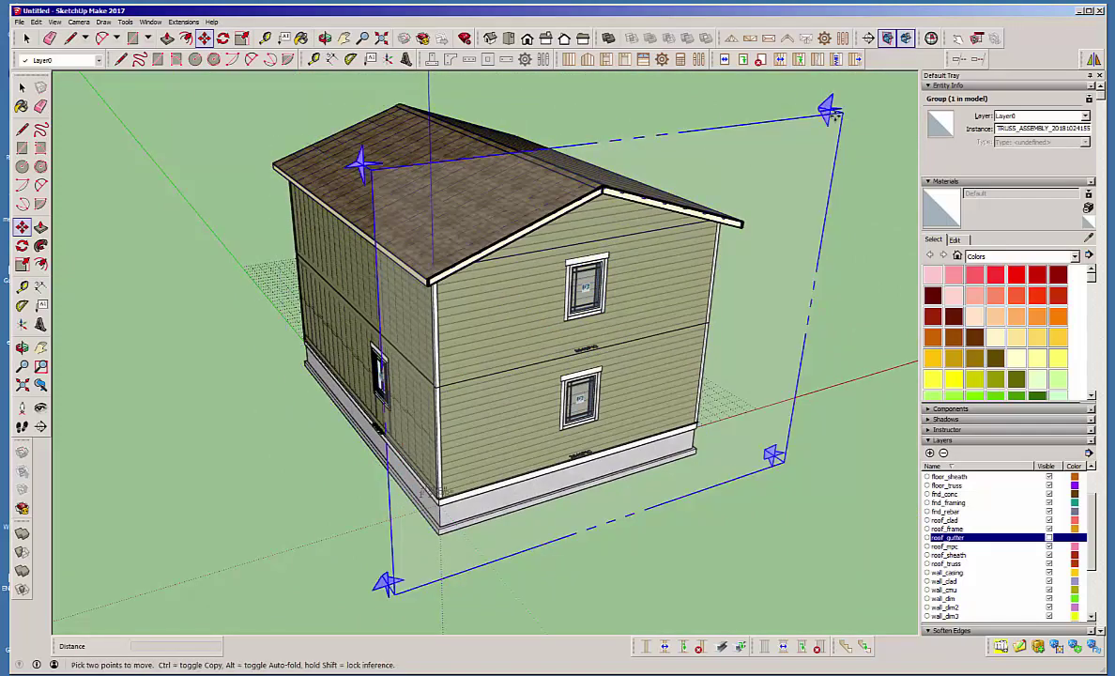
{"action": "mouse_move", "coordinate": [740, 98]}
{"action": "left_mouse_down"}
{"action": "mouse_move", "coordinate": [758, 94]}
{"action": "mouse_move", "coordinate": [723, 92]}
{"action": "left_mouse_up"}
{"action": "middle_click_drag", "start_coordinate": [664, 264], "coordinate": [364, 307]}
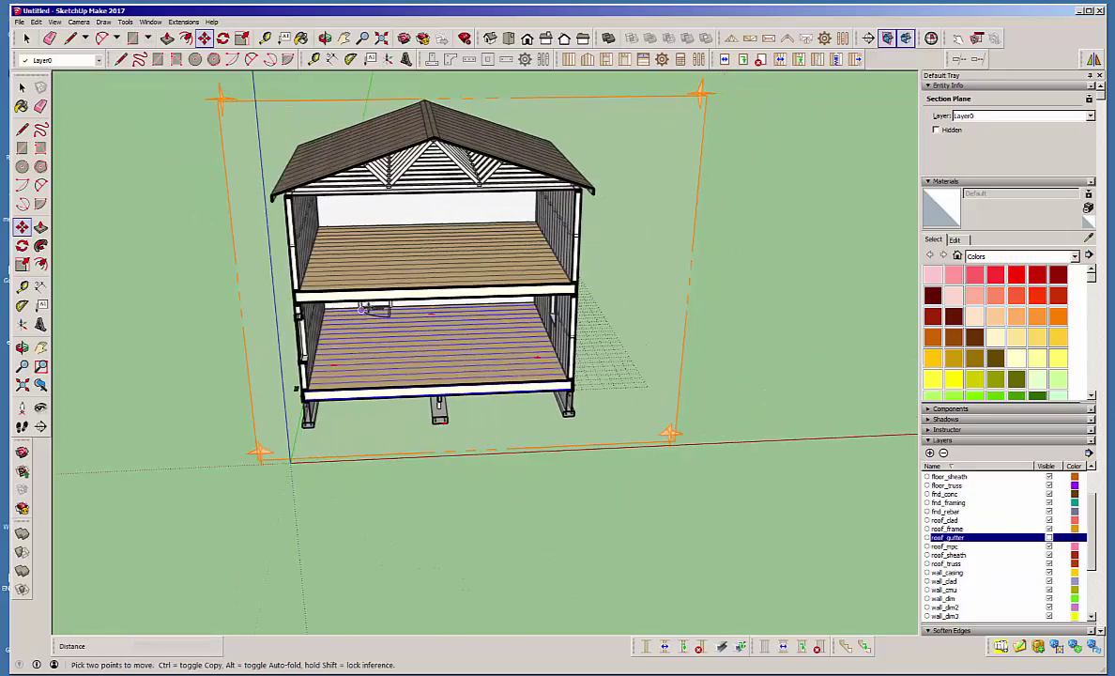
{"action": "left_click", "coordinate": [887, 37]}
{"action": "middle_click_drag", "start_coordinate": [375, 311], "coordinate": [448, 255]}
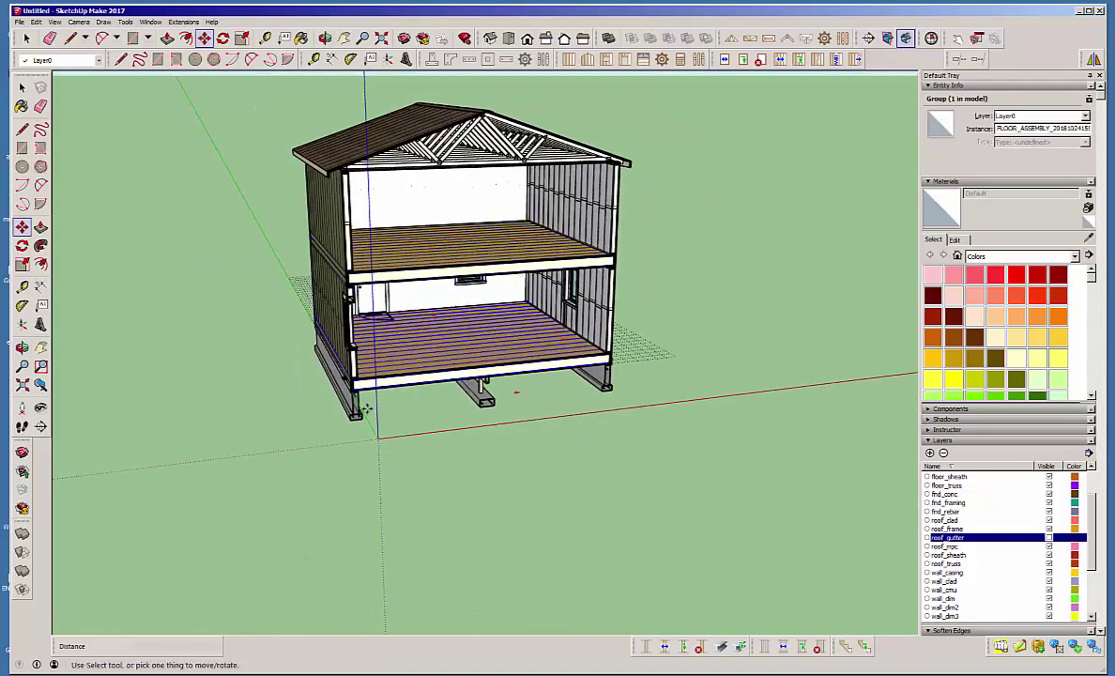
Examine the section where the ground floor meets the stemwall, including the rim joist, sill plate, wall layers, base trim and rebar
{"action": "scroll", "coordinate": [366, 409], "scroll_direction": "up", "scroll_amount": 10}
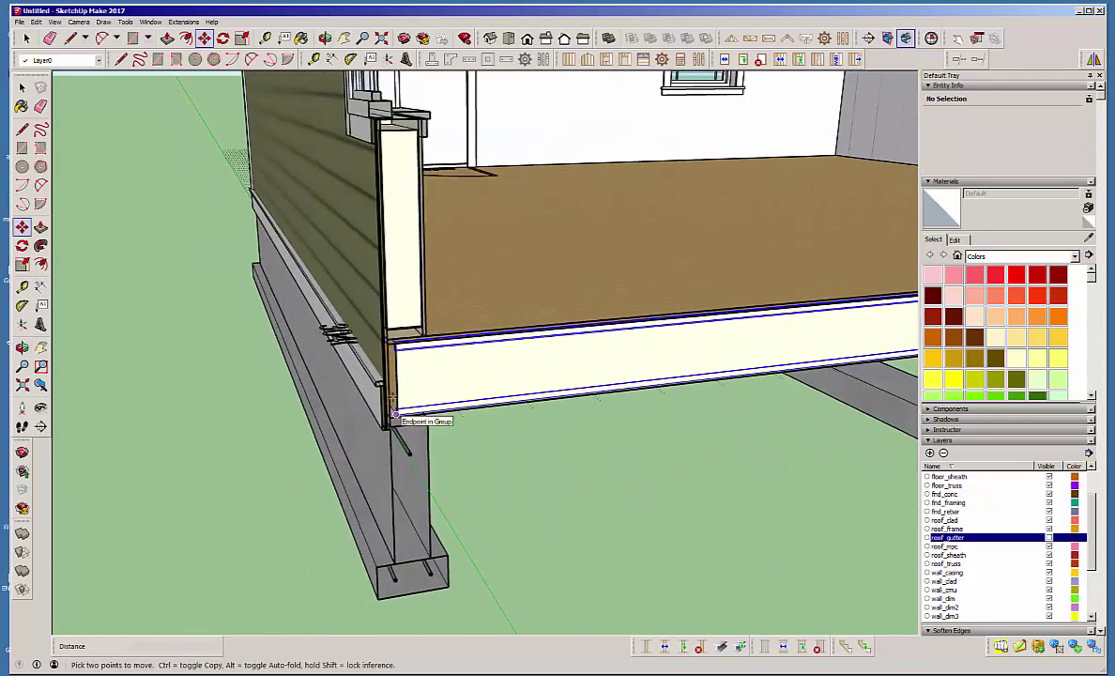
{"action": "scroll", "coordinate": [393, 413], "scroll_direction": "up", "scroll_amount": 6}
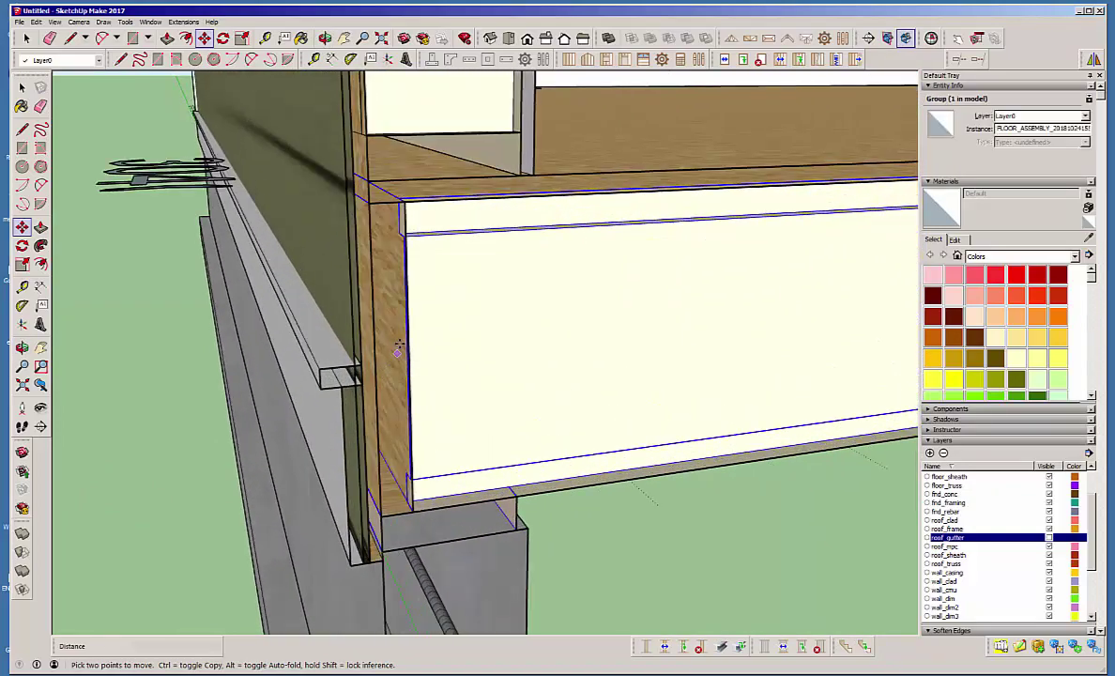
{"action": "middle_click_drag", "start_coordinate": [397, 347], "coordinate": [365, 380]}
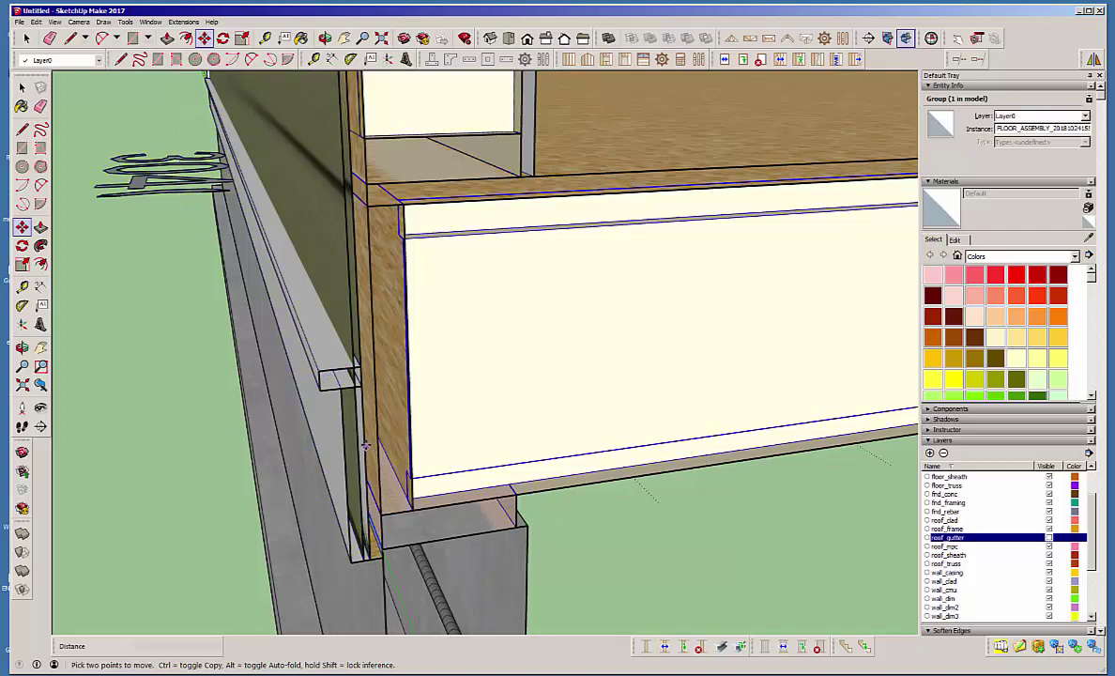
{"action": "middle_click_drag", "start_coordinate": [372, 419], "coordinate": [354, 346]}
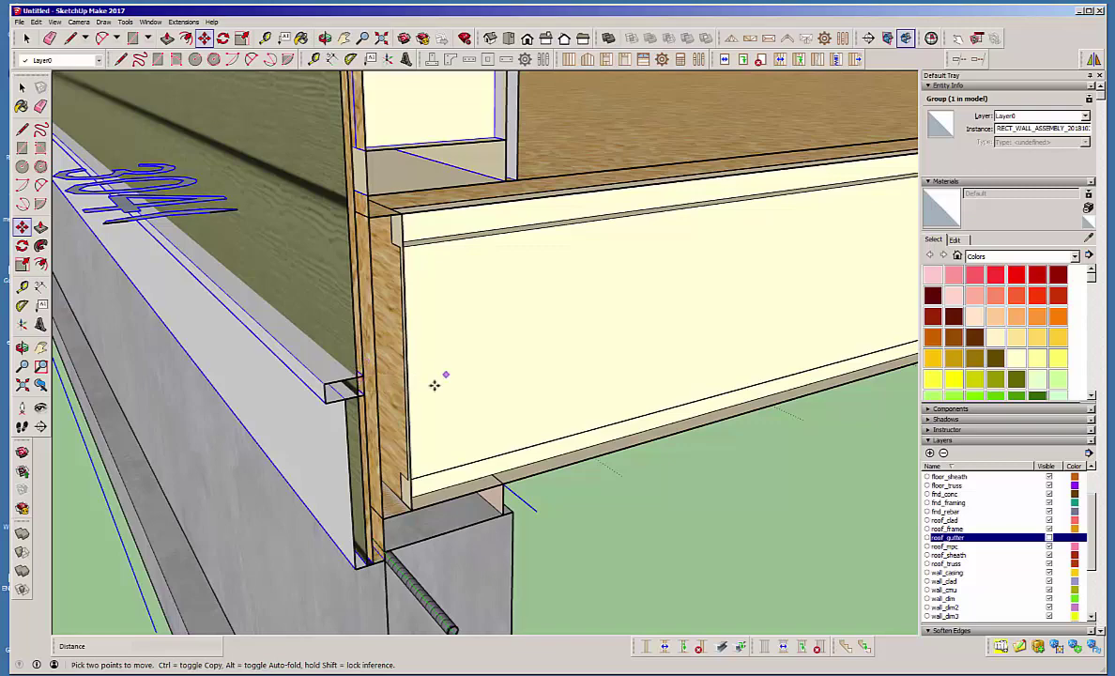
{"action": "middle_click_drag", "start_coordinate": [435, 385], "coordinate": [159, 358]}
{"action": "key", "text": "m"}
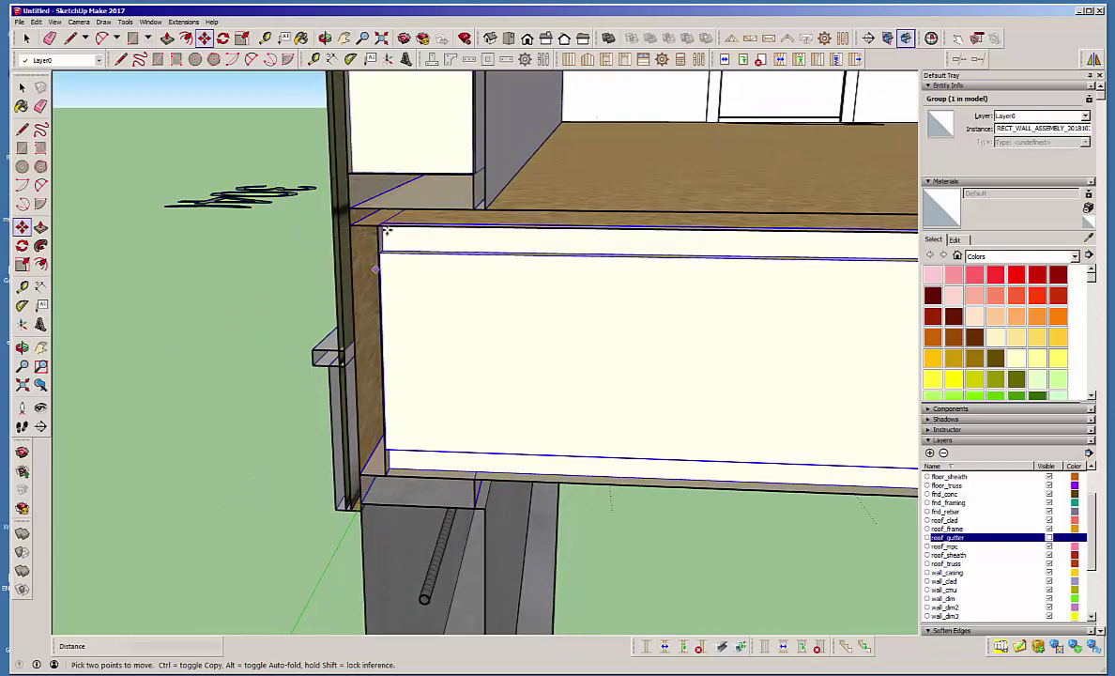
{"action": "scroll", "coordinate": [359, 546], "scroll_direction": "up", "scroll_amount": 6}
{"action": "scroll", "coordinate": [381, 493], "scroll_direction": "down", "scroll_amount": 3}
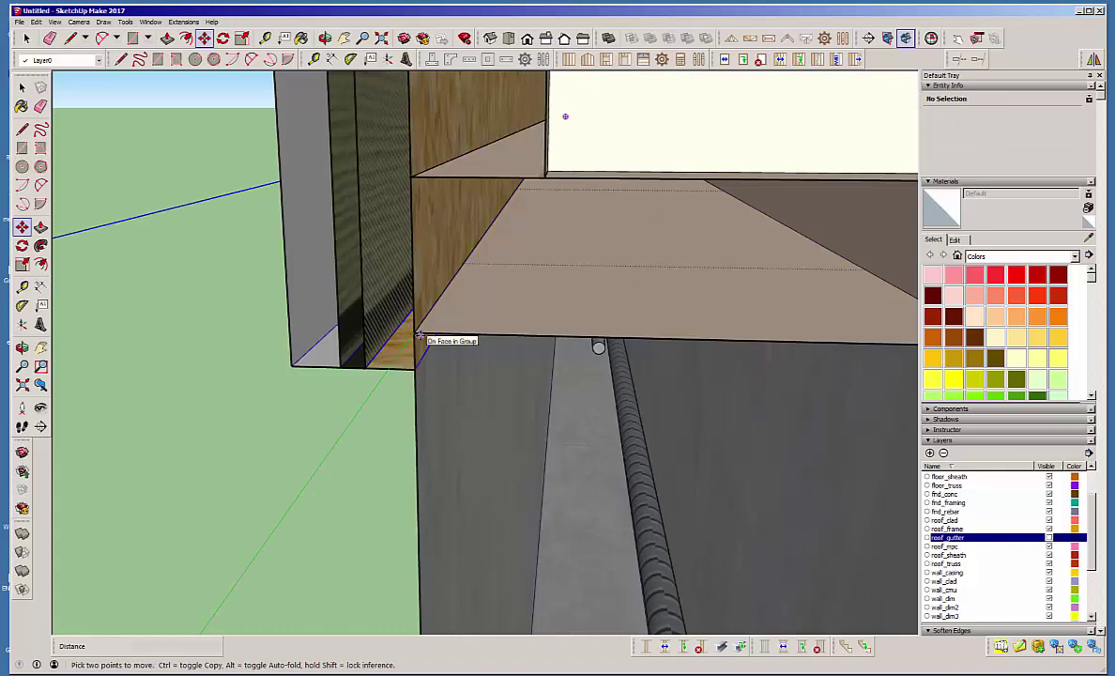
{"action": "scroll", "coordinate": [401, 455], "scroll_direction": "down", "scroll_amount": 6}
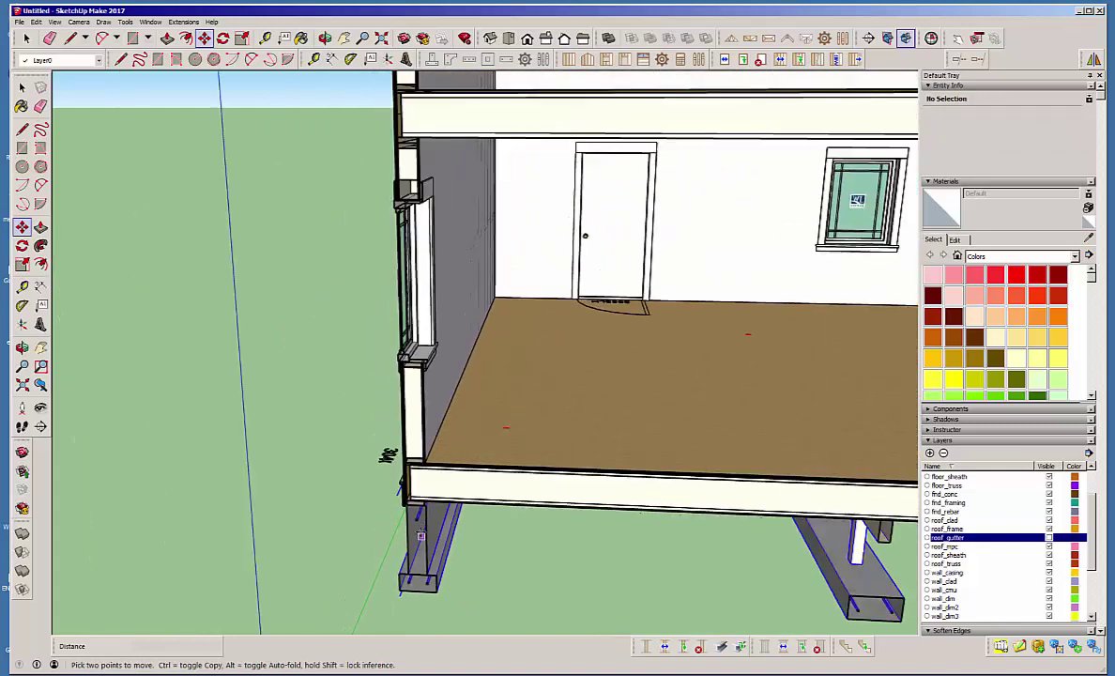
Examine the section where the upper floor bears on the lower-storey wall, including the rim joist, top plates, sheathing and window header
{"action": "scroll", "coordinate": [419, 526], "scroll_direction": "down", "scroll_amount": 2}
{"action": "scroll", "coordinate": [420, 193], "scroll_direction": "up", "scroll_amount": 6}
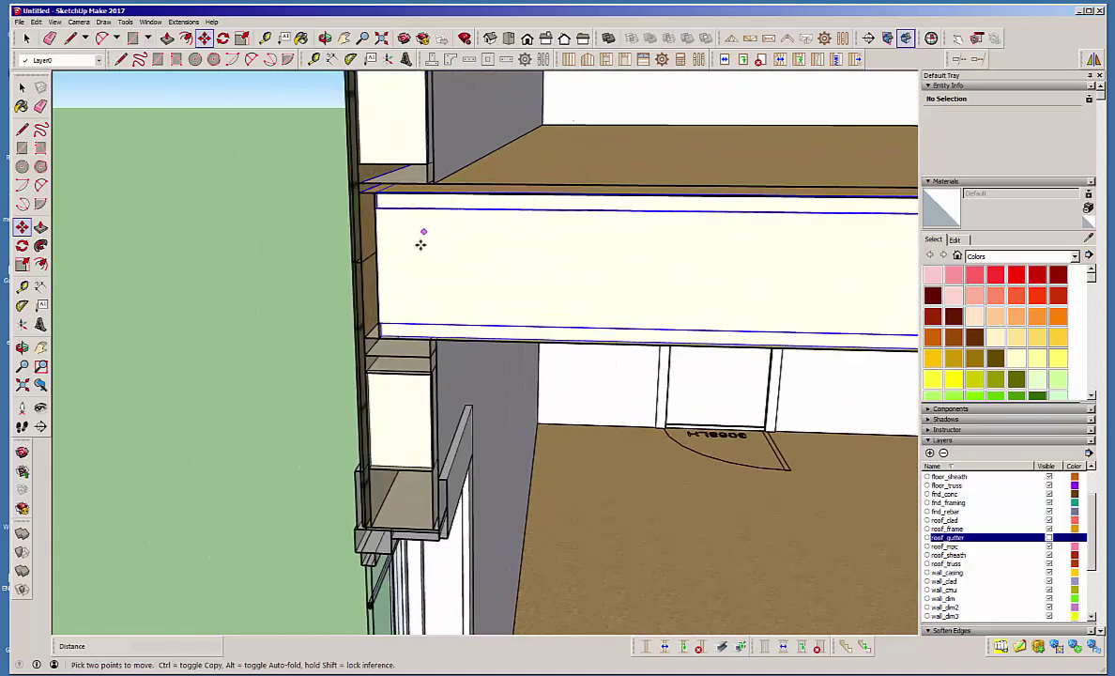
{"action": "middle_click_drag", "start_coordinate": [420, 244], "coordinate": [291, 262]}
{"action": "scroll", "coordinate": [291, 262], "scroll_direction": "up", "scroll_amount": 5}
{"action": "scroll", "coordinate": [318, 258], "scroll_direction": "down", "scroll_amount": 3}
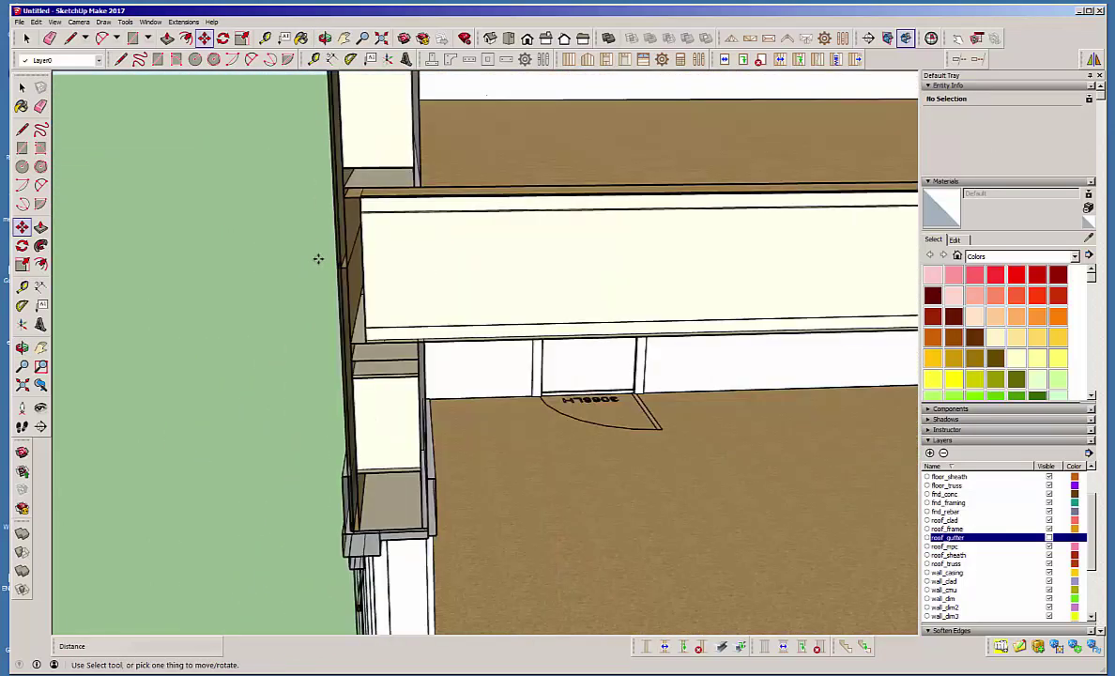
{"action": "scroll", "coordinate": [316, 260], "scroll_direction": "up", "scroll_amount": 3}
{"action": "scroll", "coordinate": [358, 277], "scroll_direction": "down", "scroll_amount": 3}
{"action": "middle_click_drag", "start_coordinate": [358, 279], "coordinate": [276, 257]}
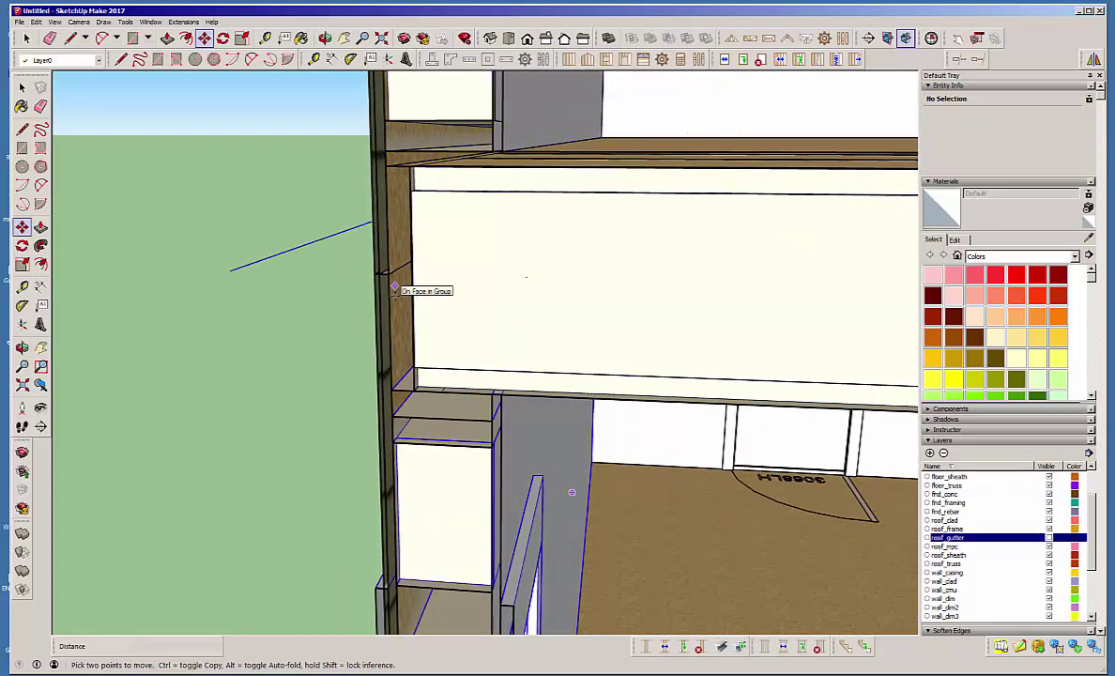
{"action": "middle_click_drag", "start_coordinate": [394, 286], "coordinate": [375, 438]}
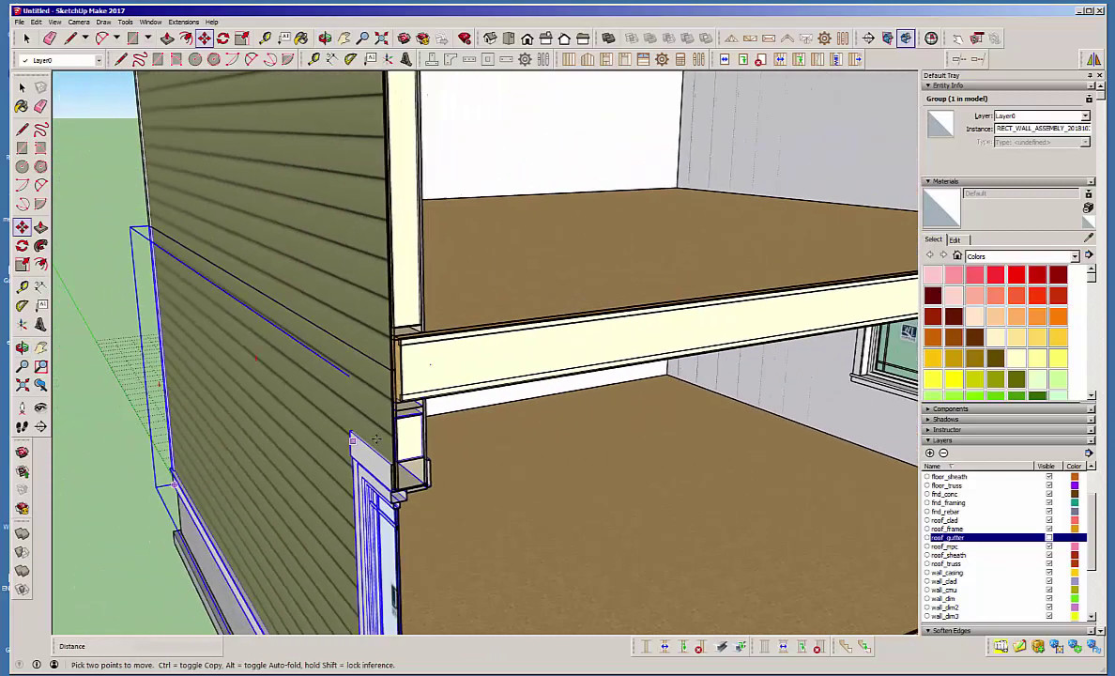
Examine the whole building's cross-section from both sides, from the footings through both storeys to the roof trusses
{"action": "scroll", "coordinate": [375, 438], "scroll_direction": "down", "scroll_amount": 12}
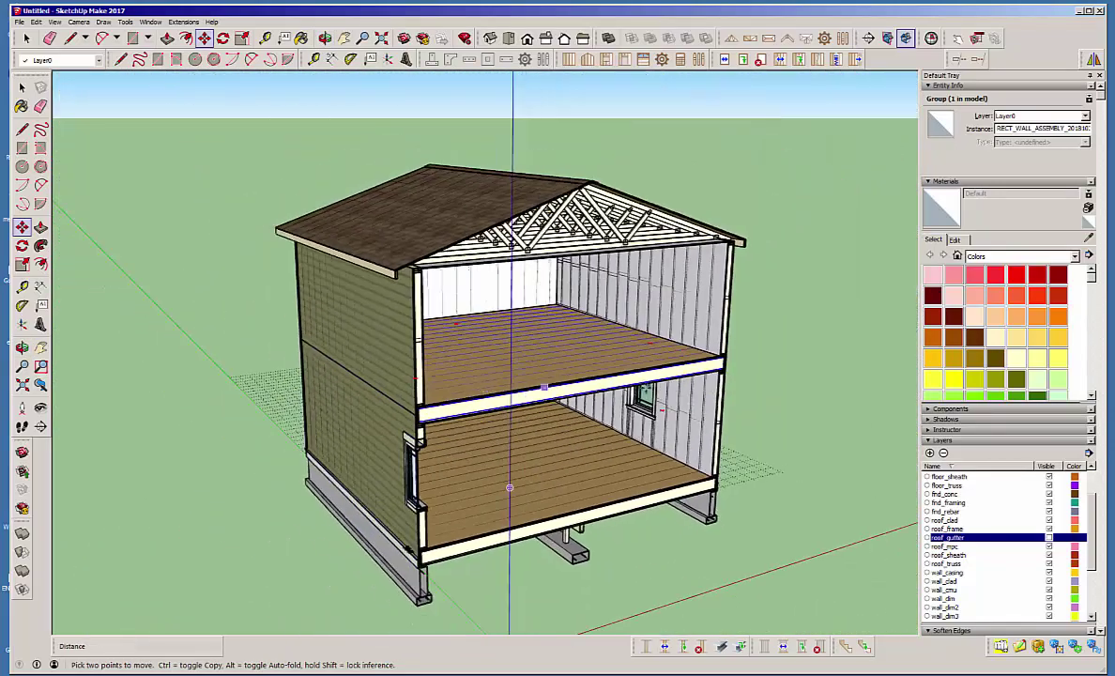
{"action": "middle_click_drag", "start_coordinate": [509, 487], "coordinate": [519, 361]}
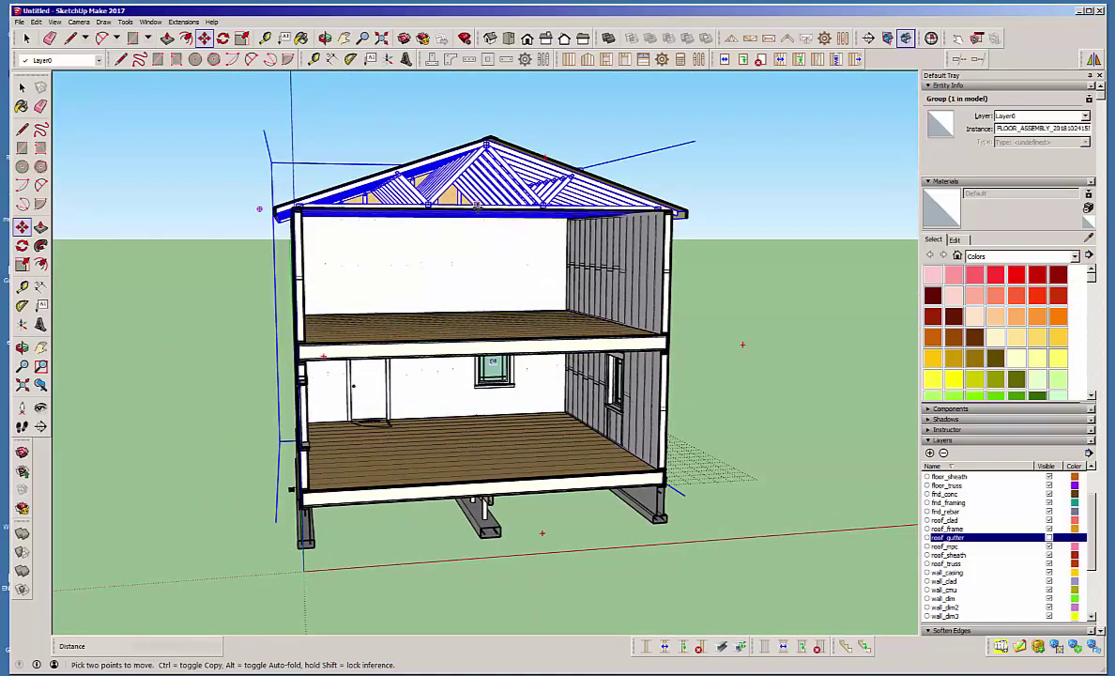
{"action": "middle_click_drag", "start_coordinate": [467, 259], "coordinate": [385, 350]}
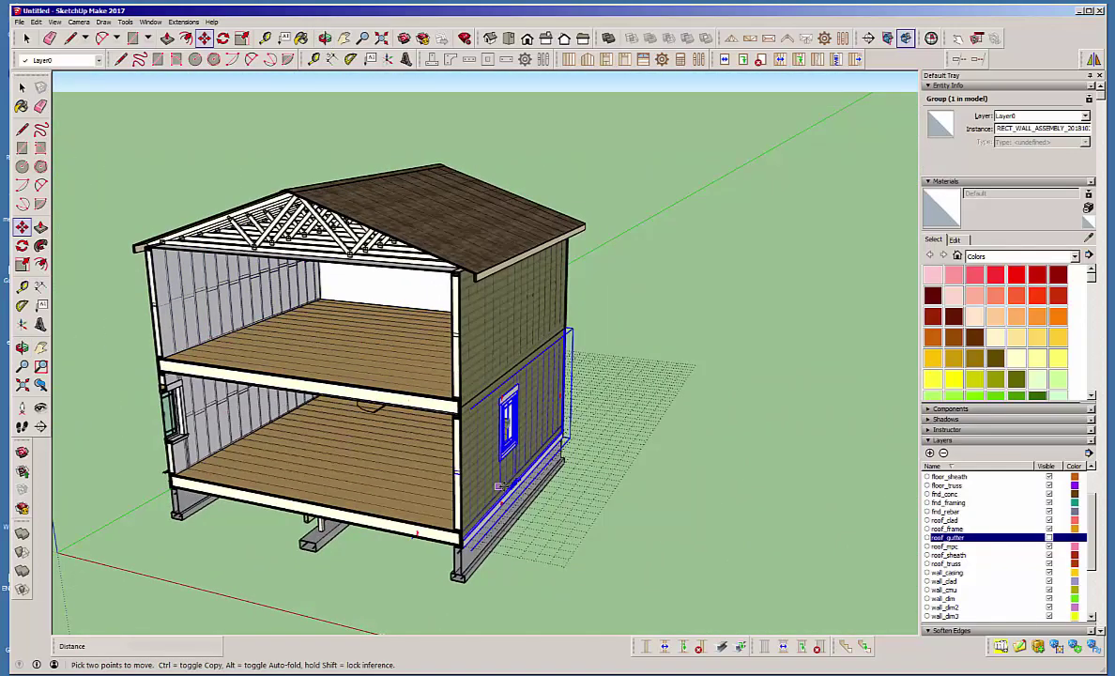
Turn off the section cut and review the complete exterior around the corner between the windowed gable end and the door wall
{"action": "middle_click_drag", "start_coordinate": [498, 486], "coordinate": [675, 415]}
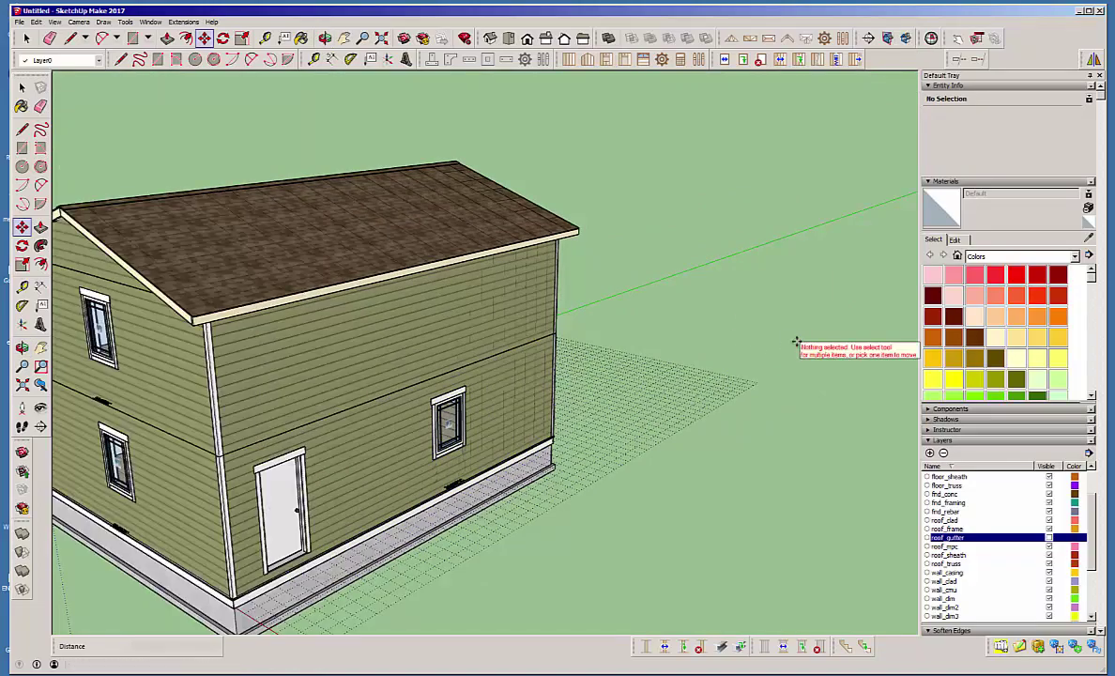
{"action": "middle_click_drag", "start_coordinate": [373, 406], "coordinate": [221, 445]}
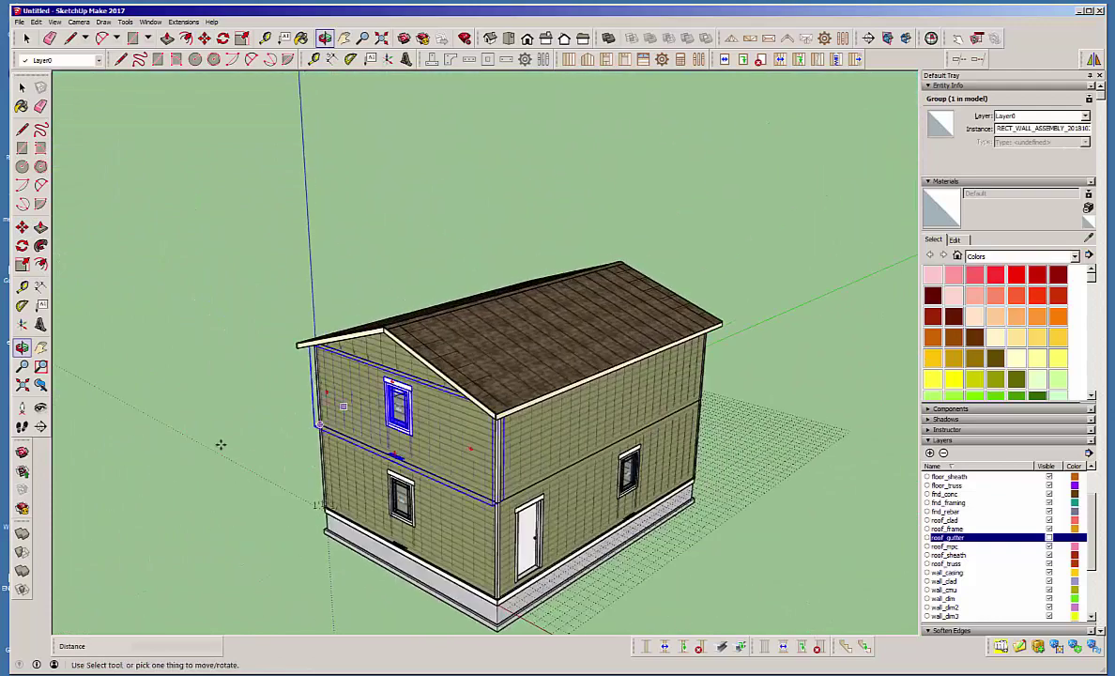
{"action": "scroll", "coordinate": [261, 329], "scroll_direction": "down", "scroll_amount": 1}
{"action": "scroll", "coordinate": [495, 563], "scroll_direction": "up", "scroll_amount": 4}
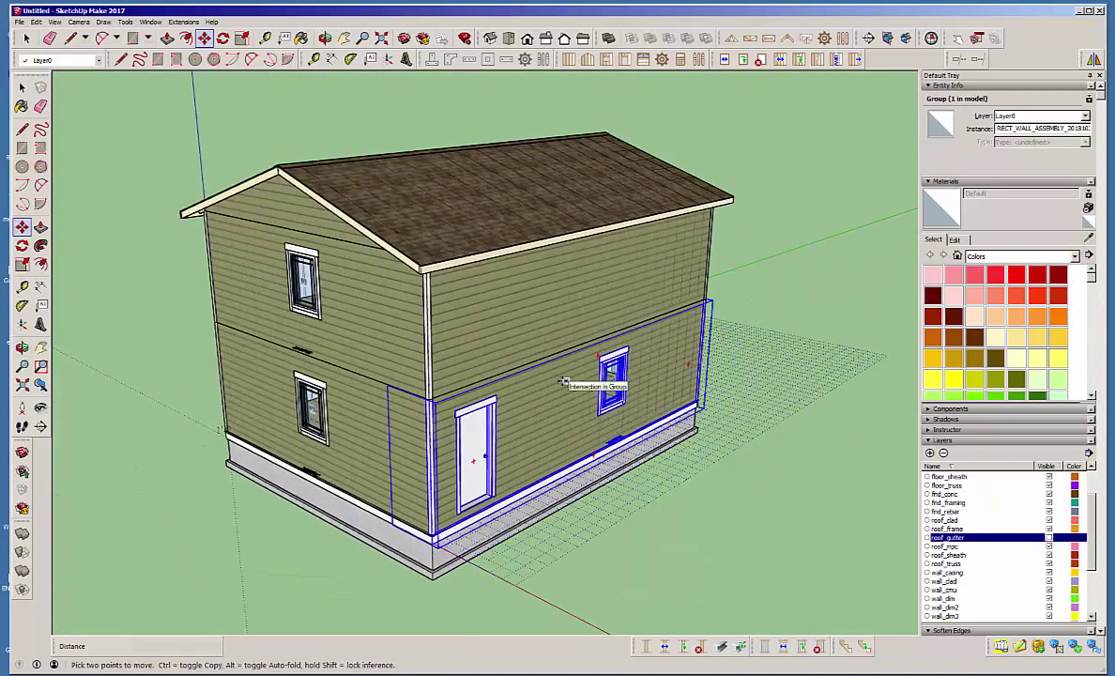
{"action": "middle_click_drag", "start_coordinate": [564, 381], "coordinate": [588, 398]}
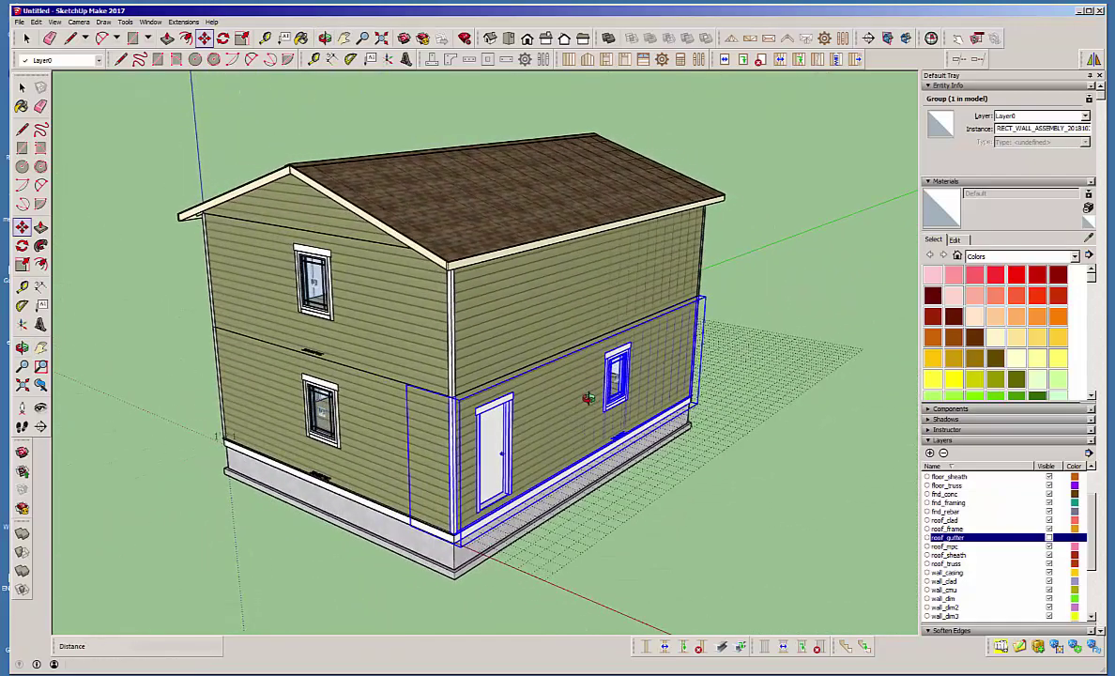